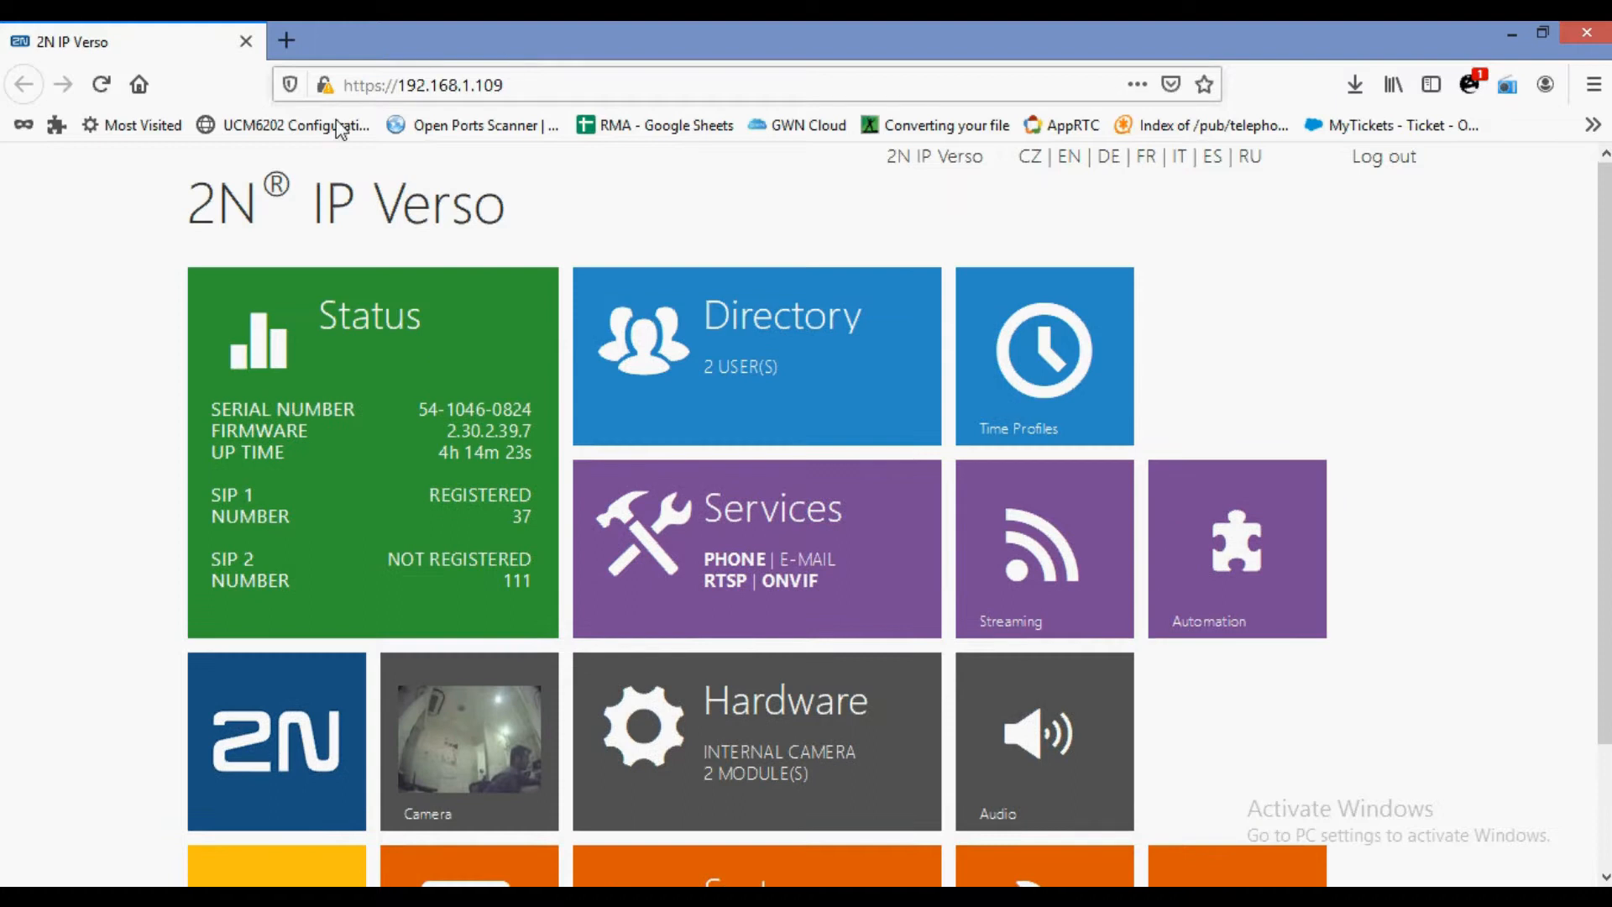
Open the Status > Device page showing firmware 2.30.2.39.7 and hardware 570v3.
click(580, 223)
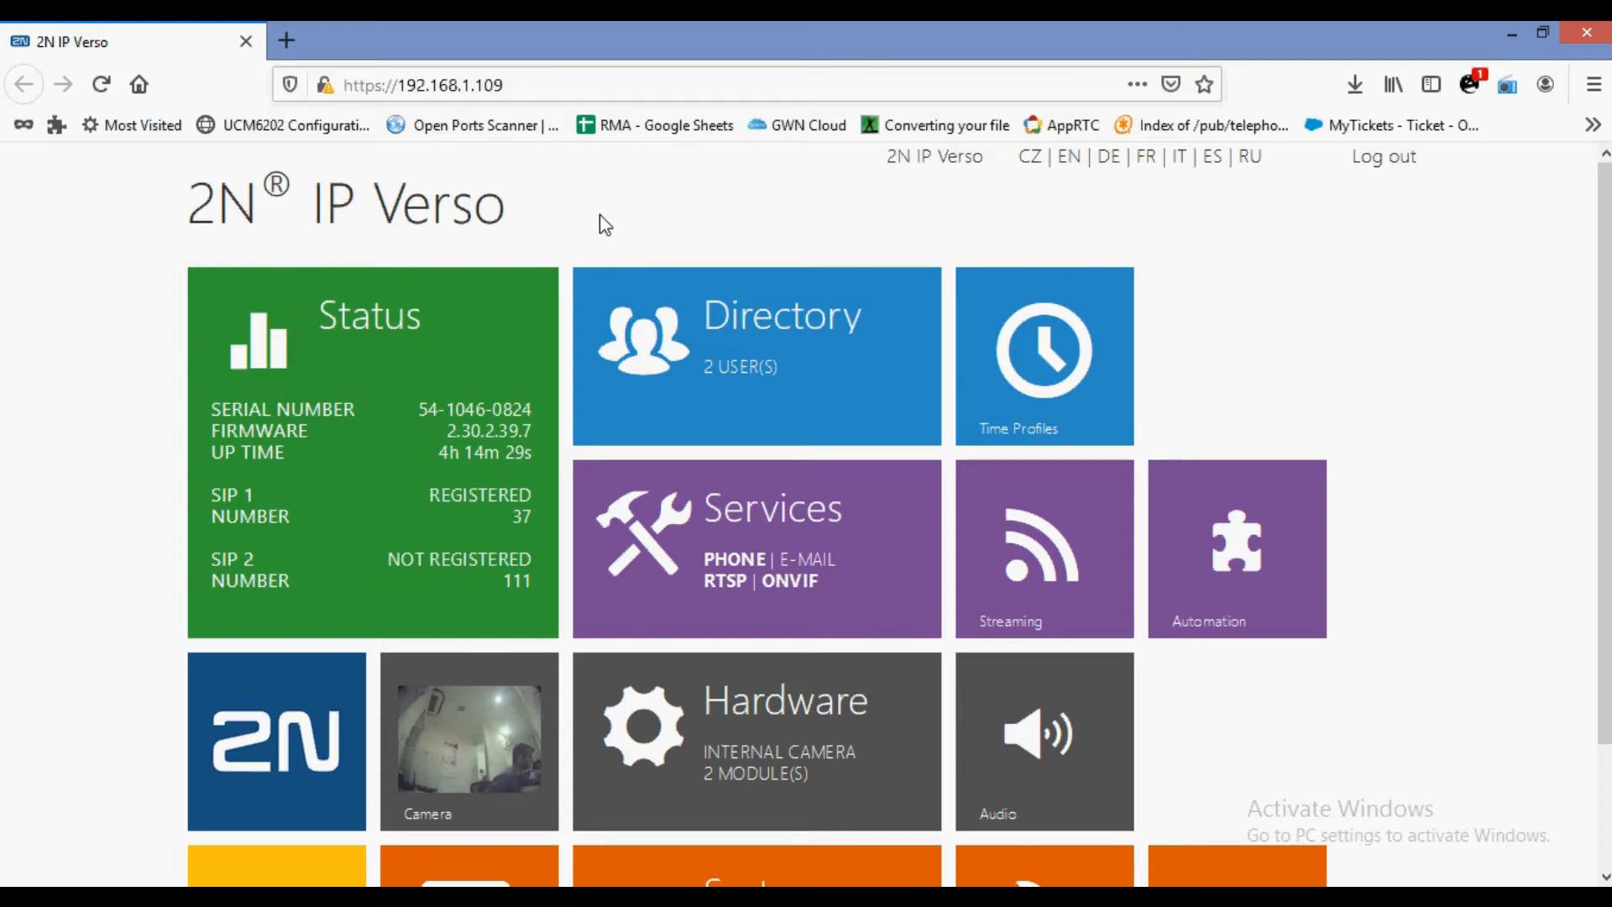
scroll(599, 214, down, 2)
click(323, 319)
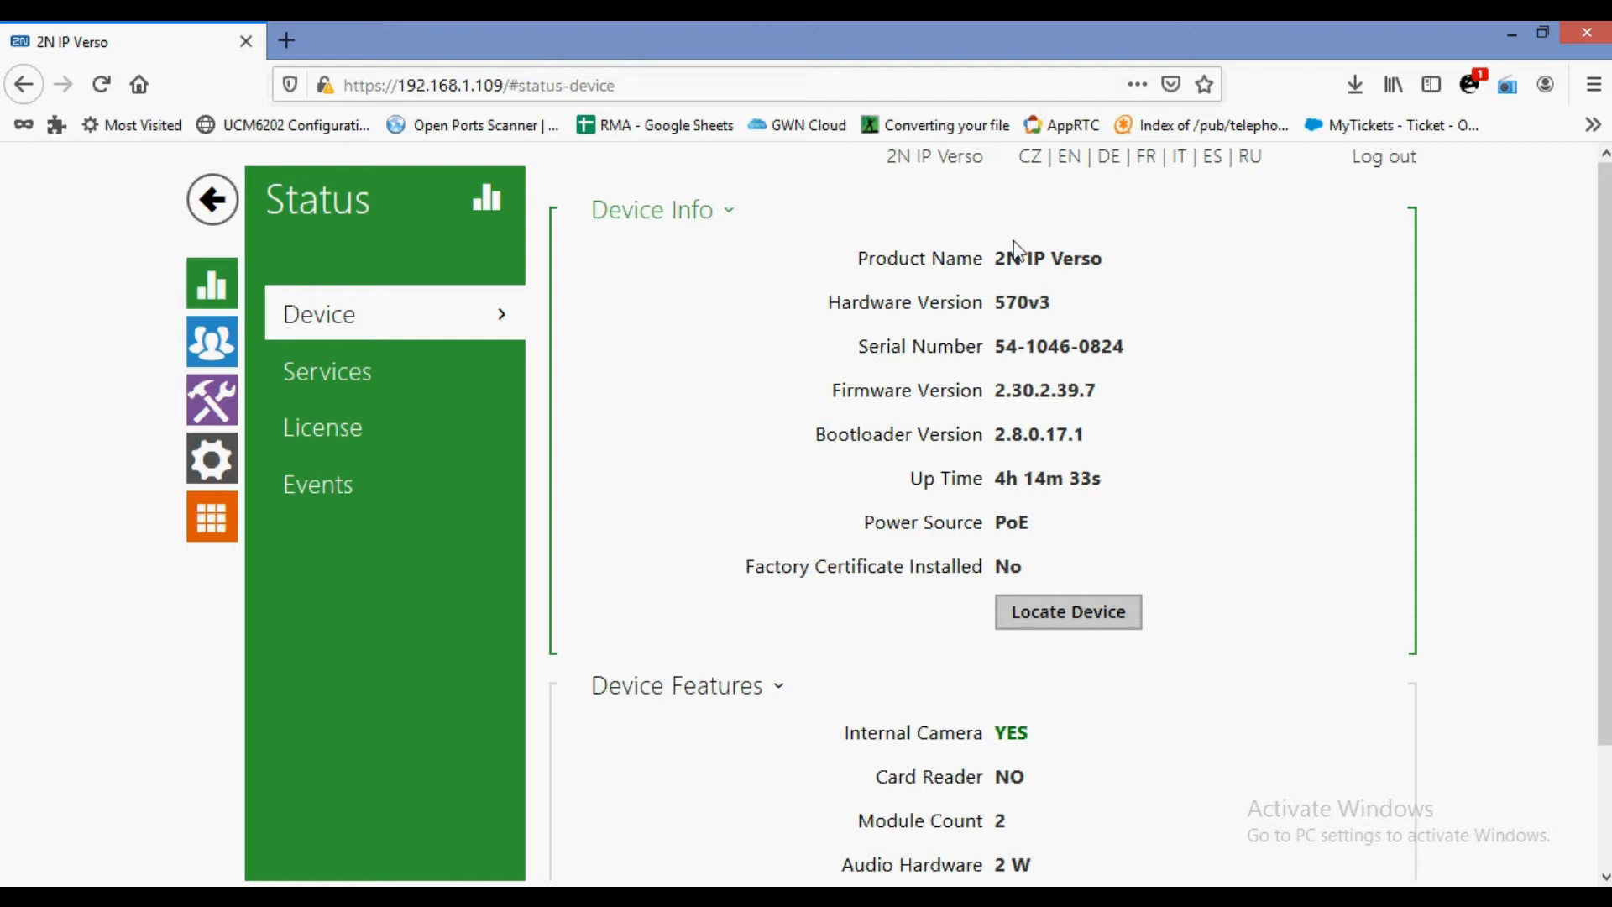
drag(1002, 265, 1115, 262)
drag(990, 304, 1066, 306)
drag(940, 349, 1093, 352)
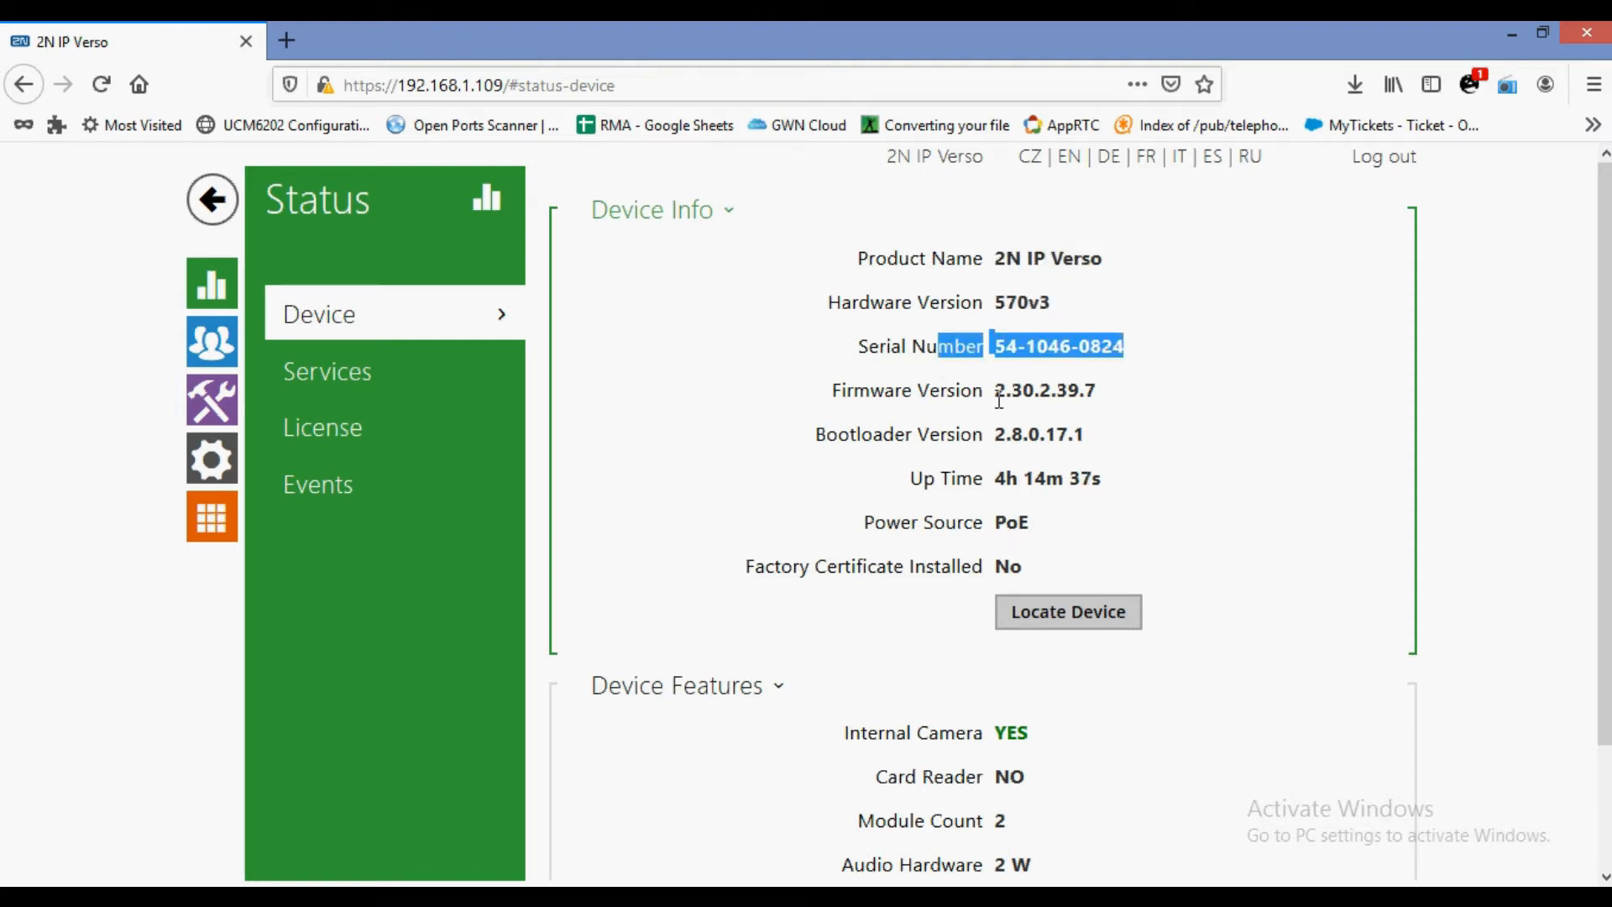
drag(998, 393, 1155, 405)
drag(995, 434, 1072, 436)
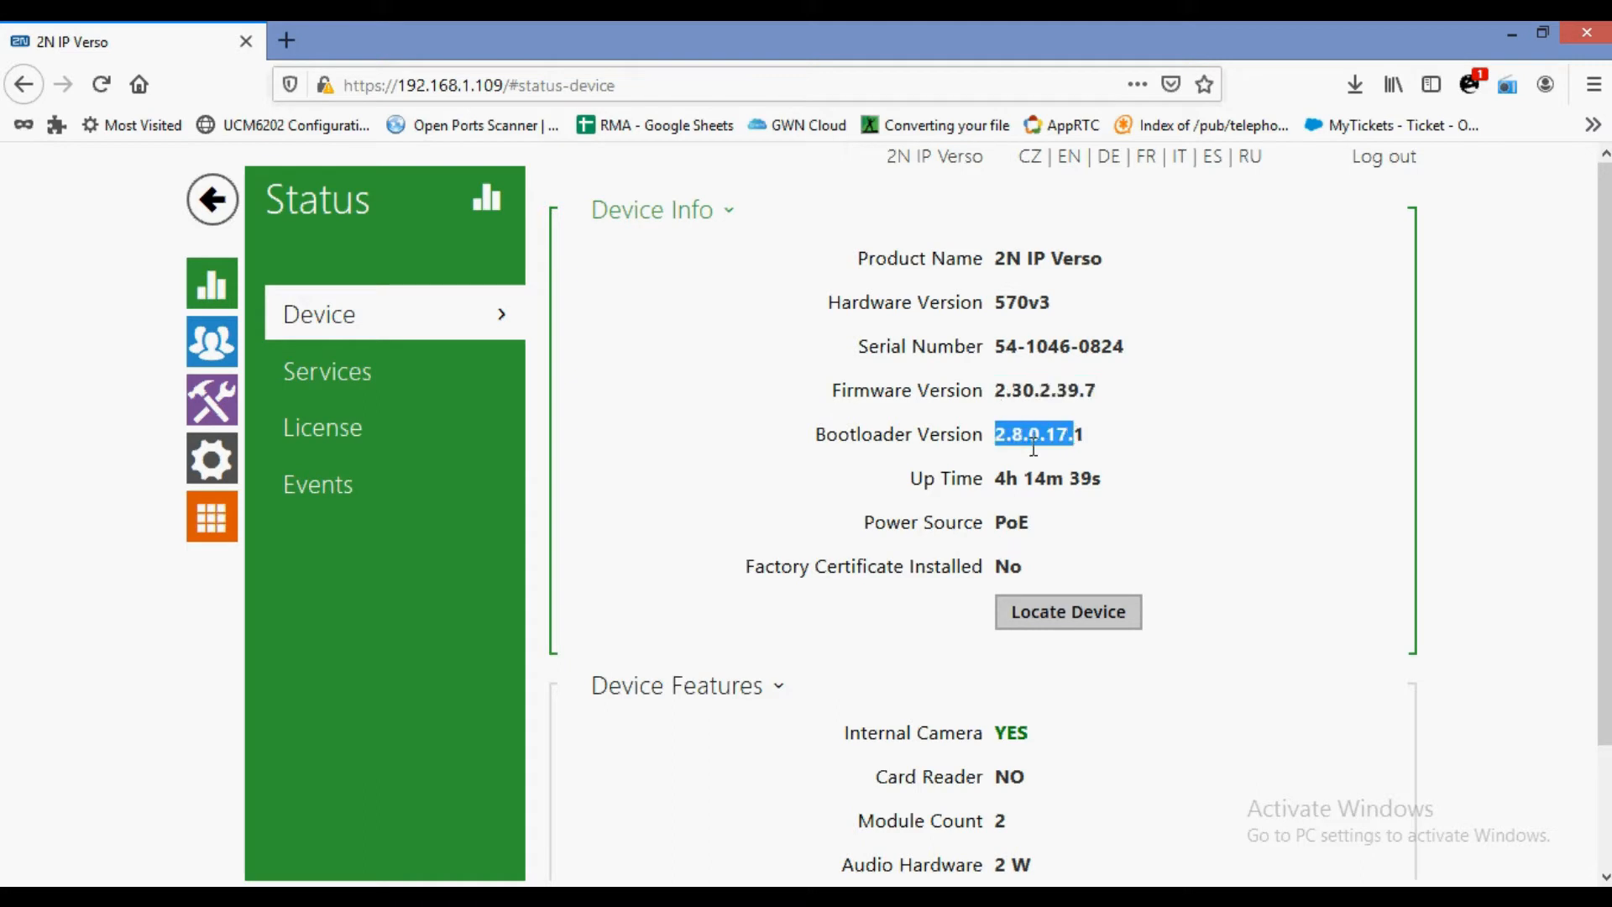
drag(925, 529, 1047, 537)
scroll(1049, 537, down, 3)
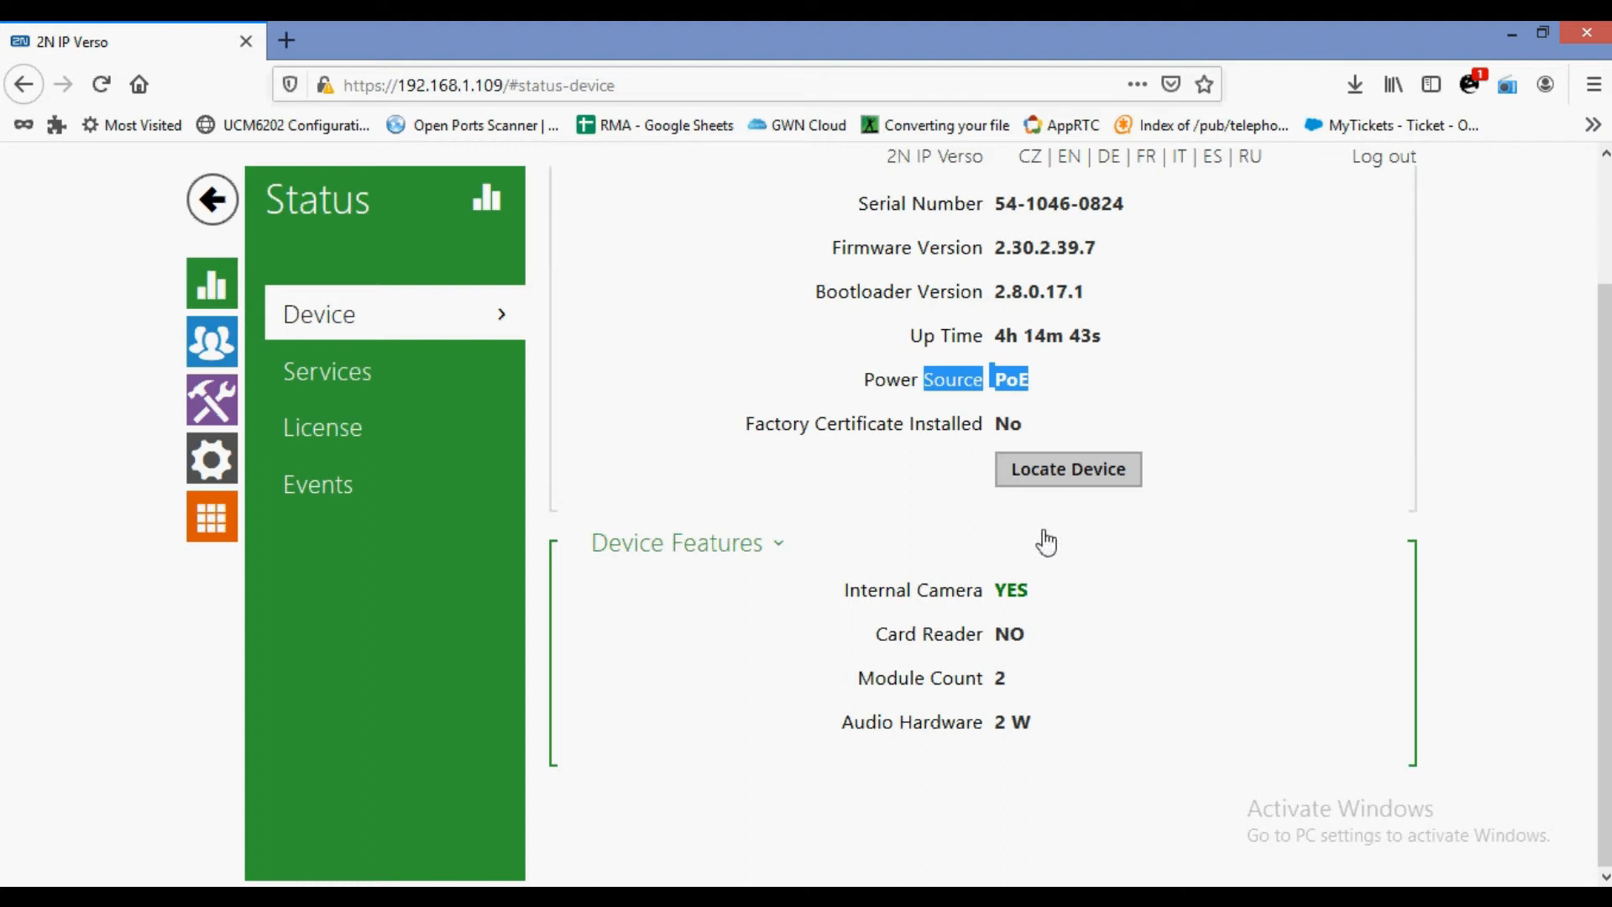
click(900, 596)
drag(901, 596, 1060, 597)
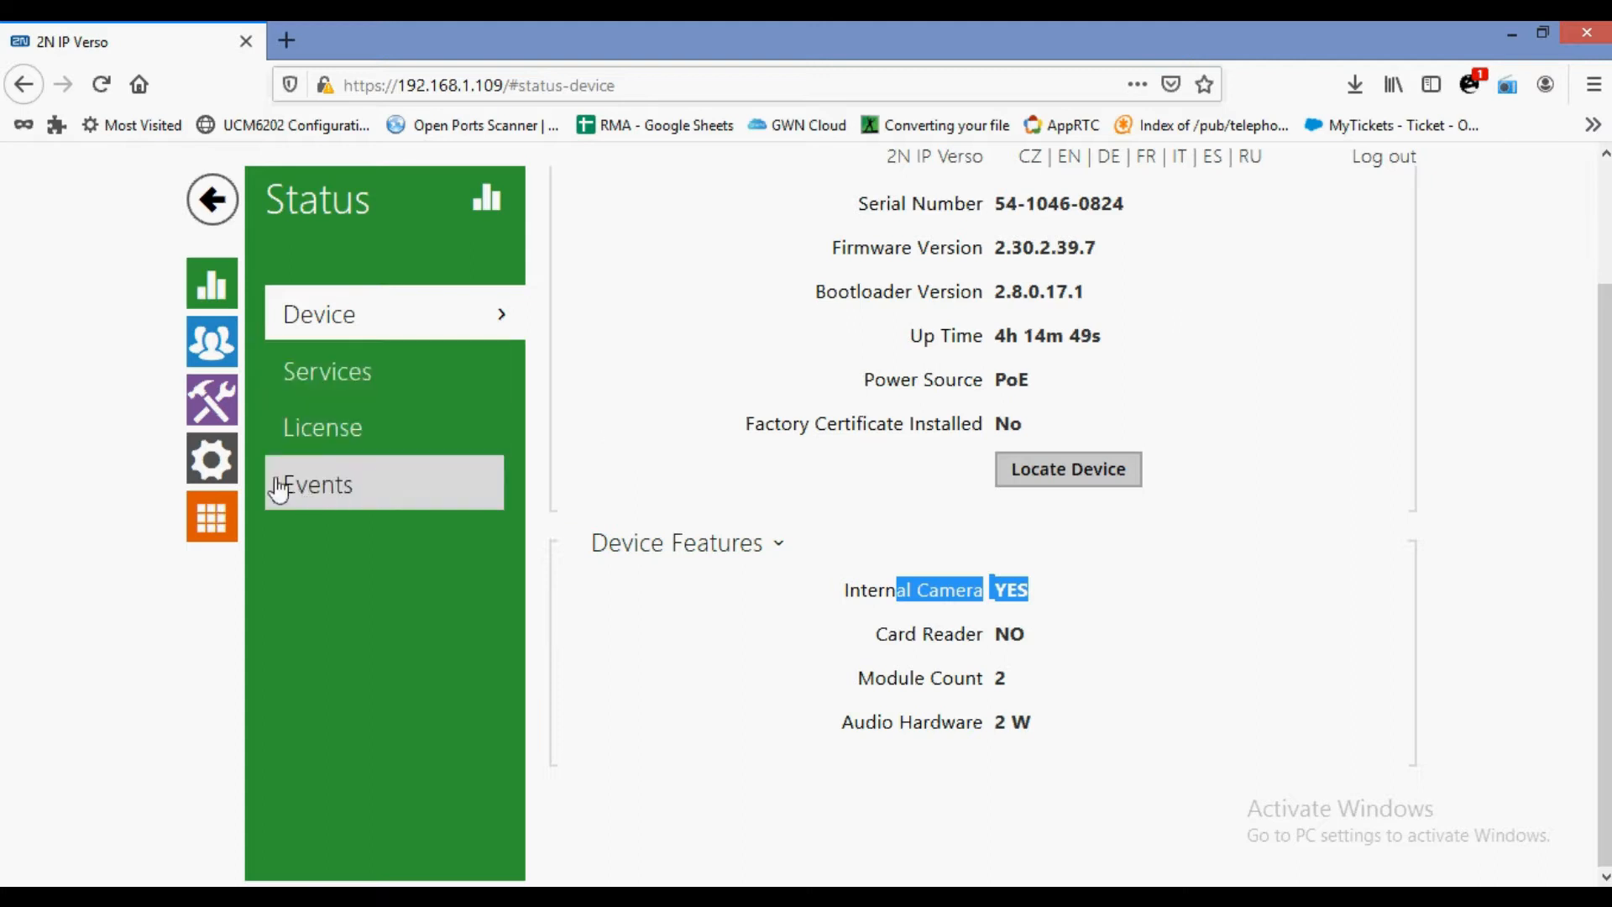
Check the network interface status on the Services page: DHCP used, IP 192.168.1.109.
click(321, 391)
scroll(865, 317, down, 3)
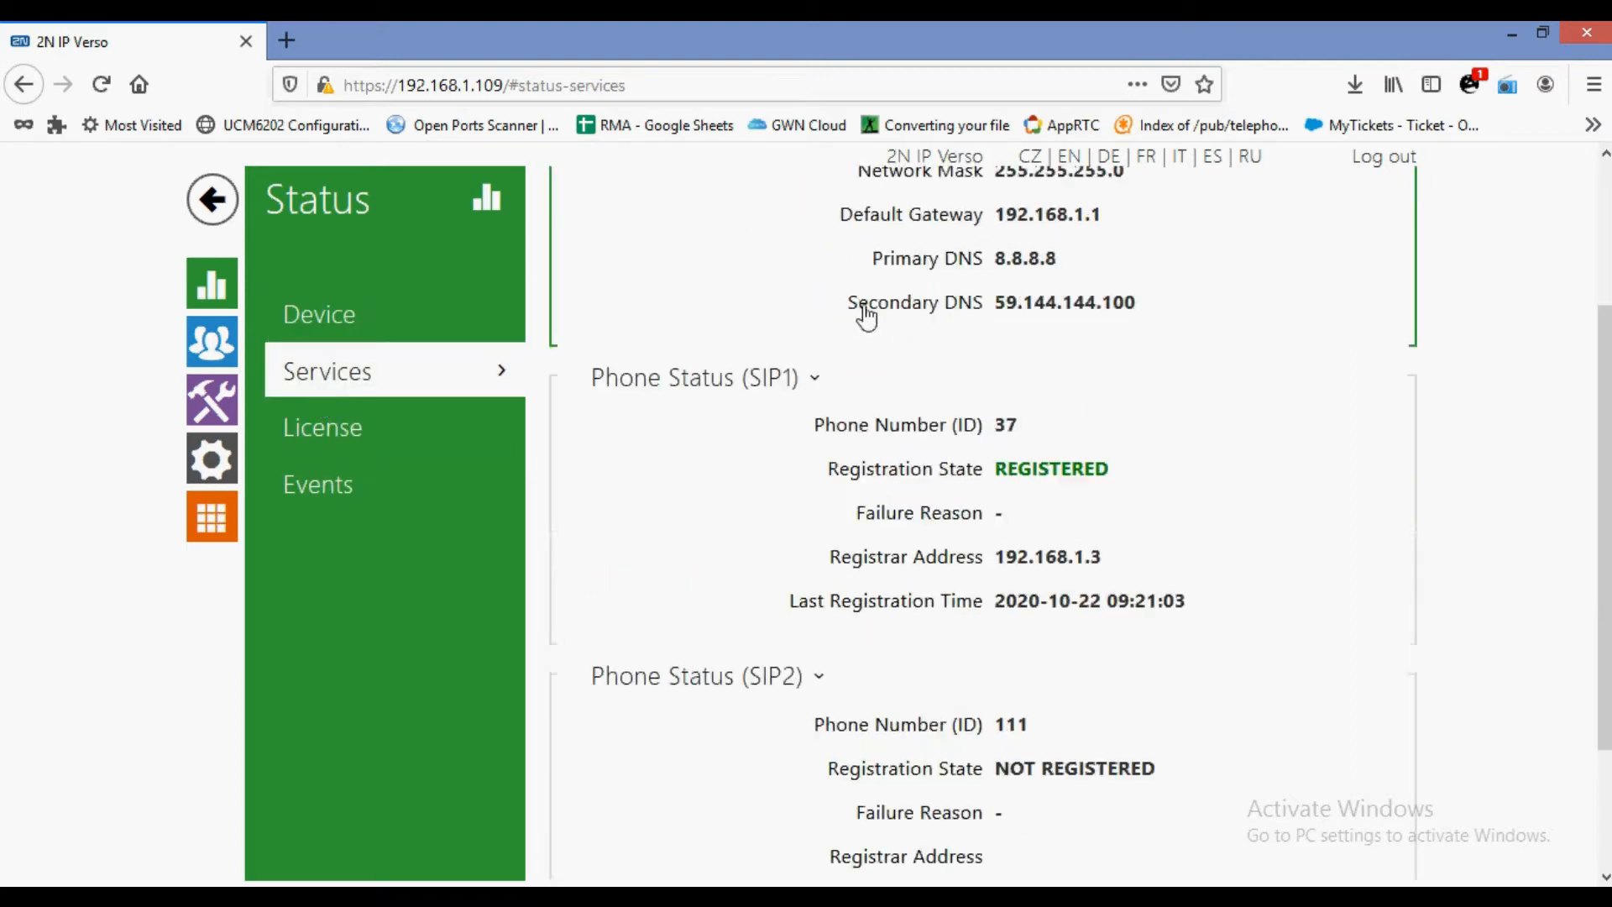
scroll(878, 286, up, 3)
drag(869, 304, 1071, 298)
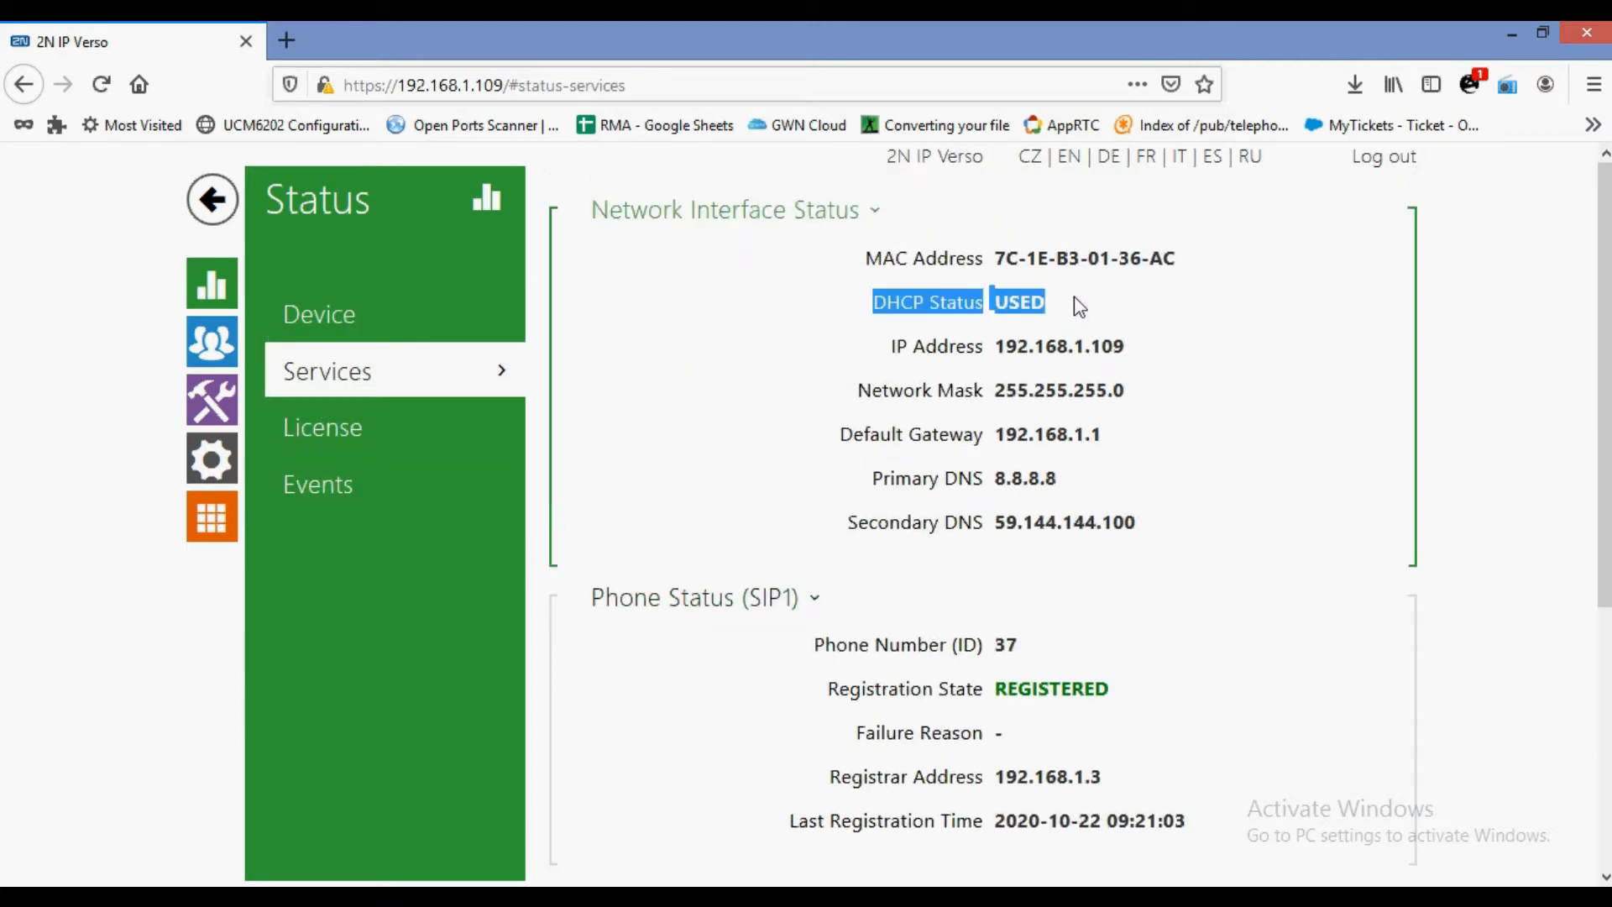
click(943, 458)
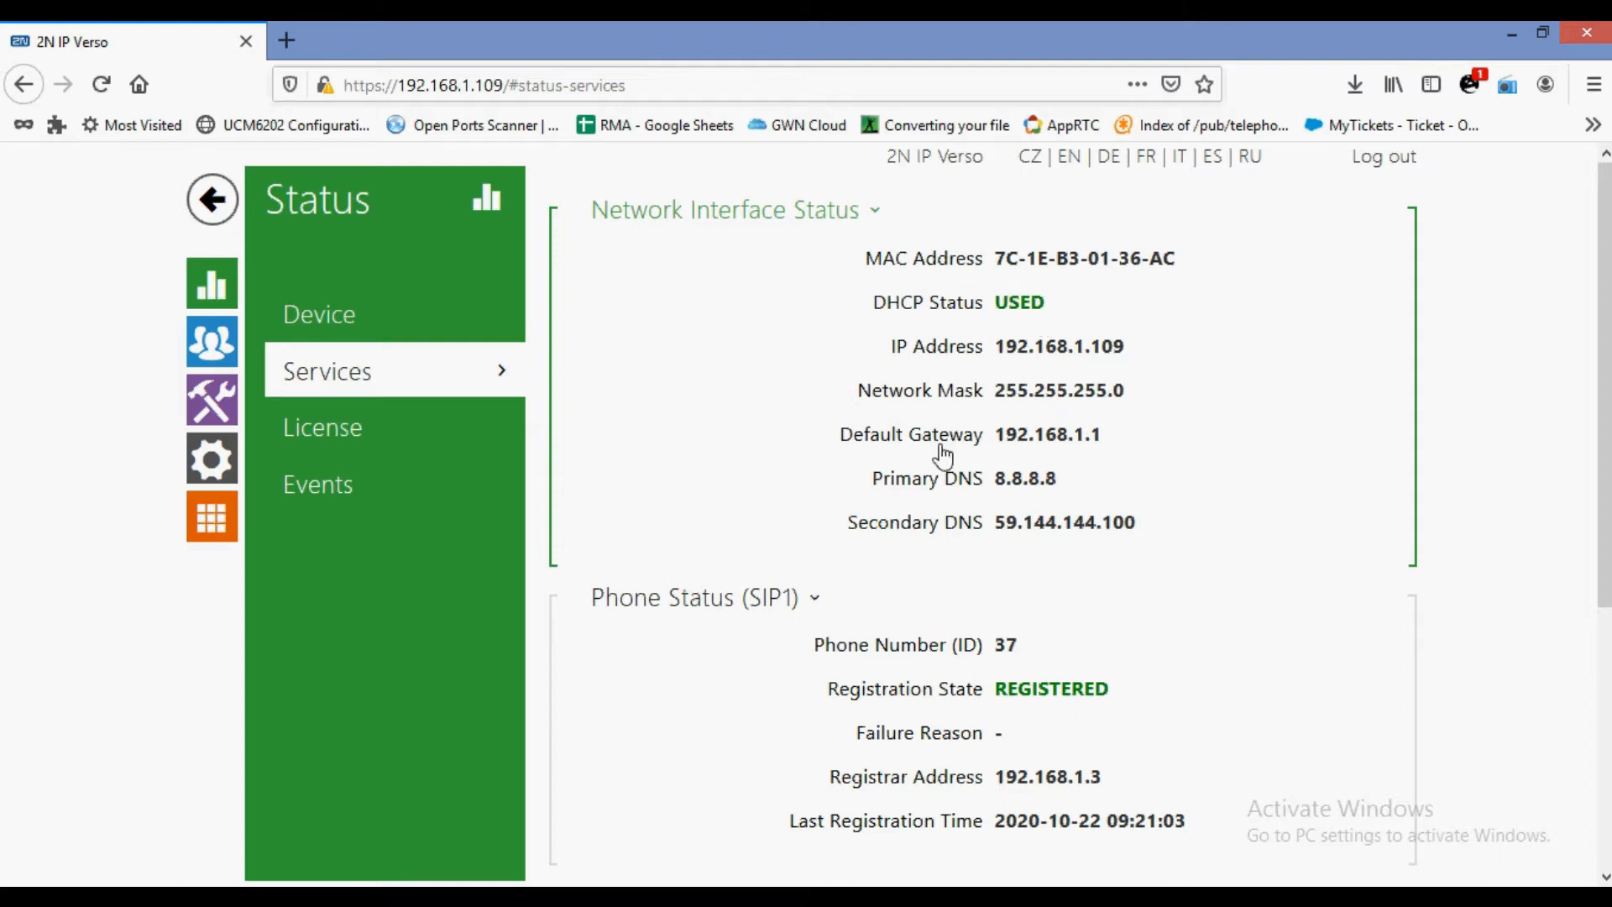
Review SIP1 registration state, failure reason, registrar address and last registration time.
scroll(944, 457, down, 5)
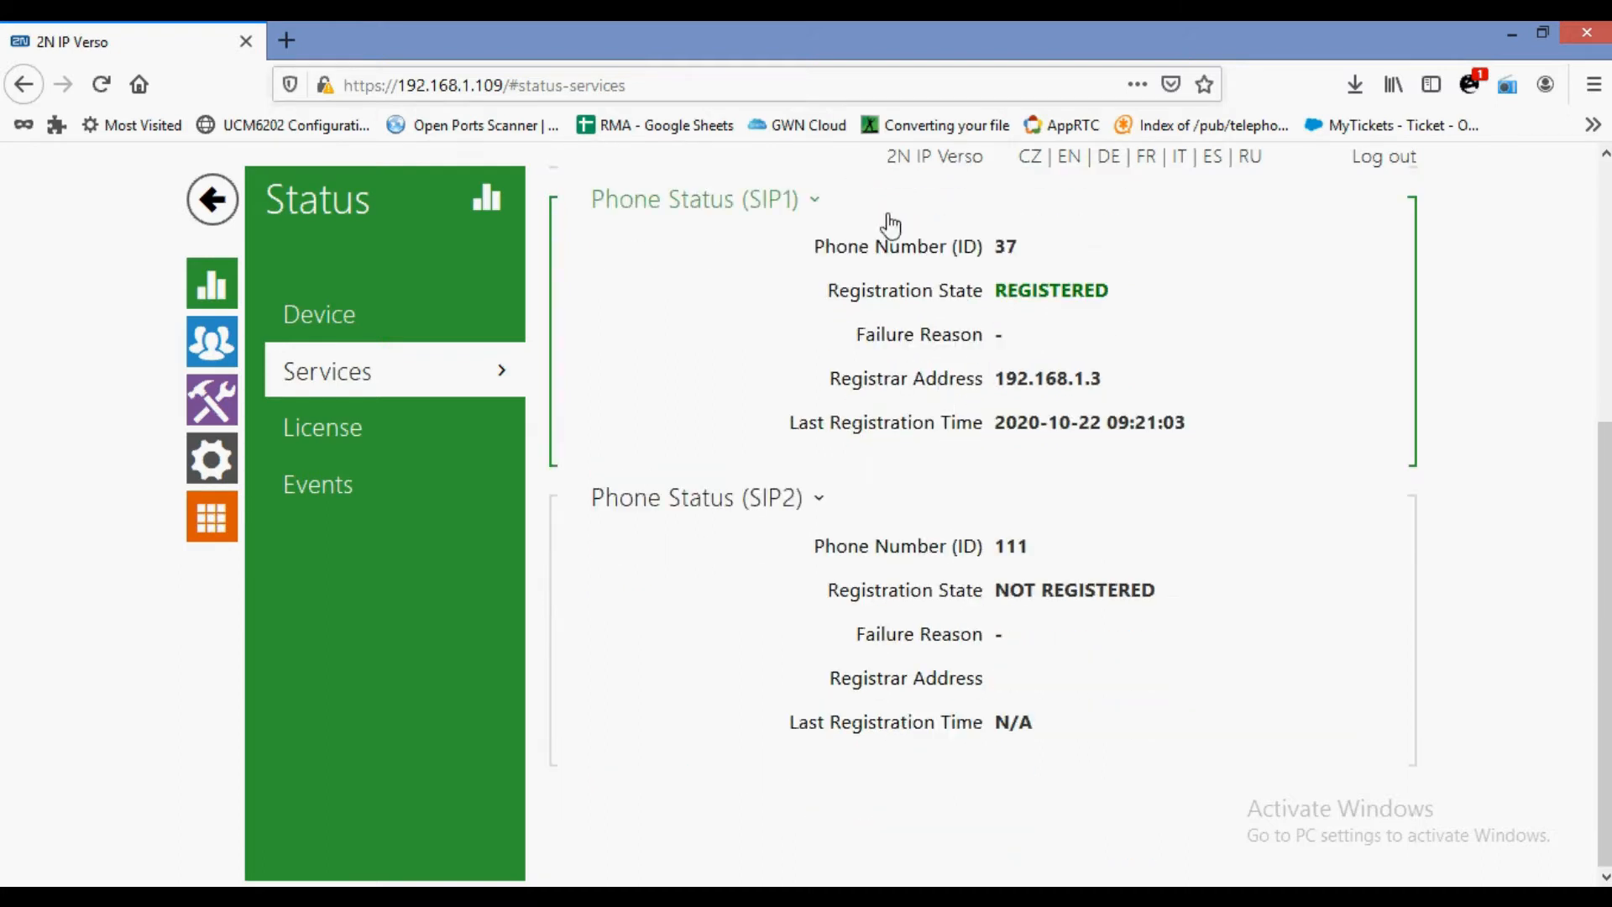
drag(848, 248, 1046, 251)
drag(889, 291, 987, 294)
drag(828, 345, 993, 374)
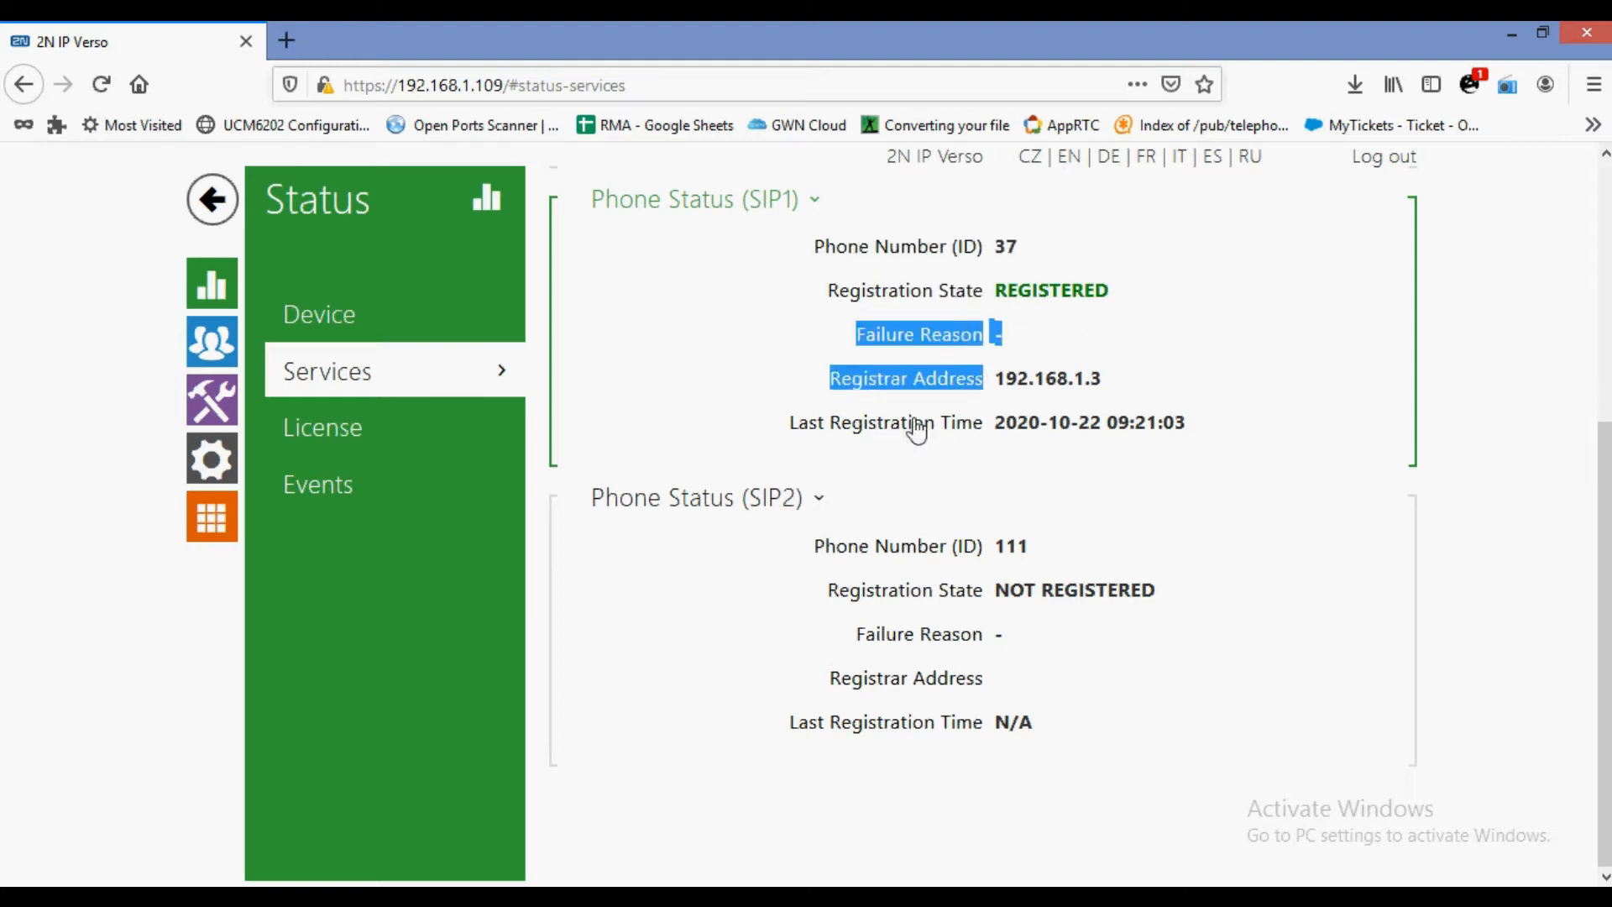
drag(888, 424, 1083, 424)
Review licensed features (Automatic Updates, RTSP Server, HTTP API, SMTP, 802.1x), then open the Events log.
click(360, 446)
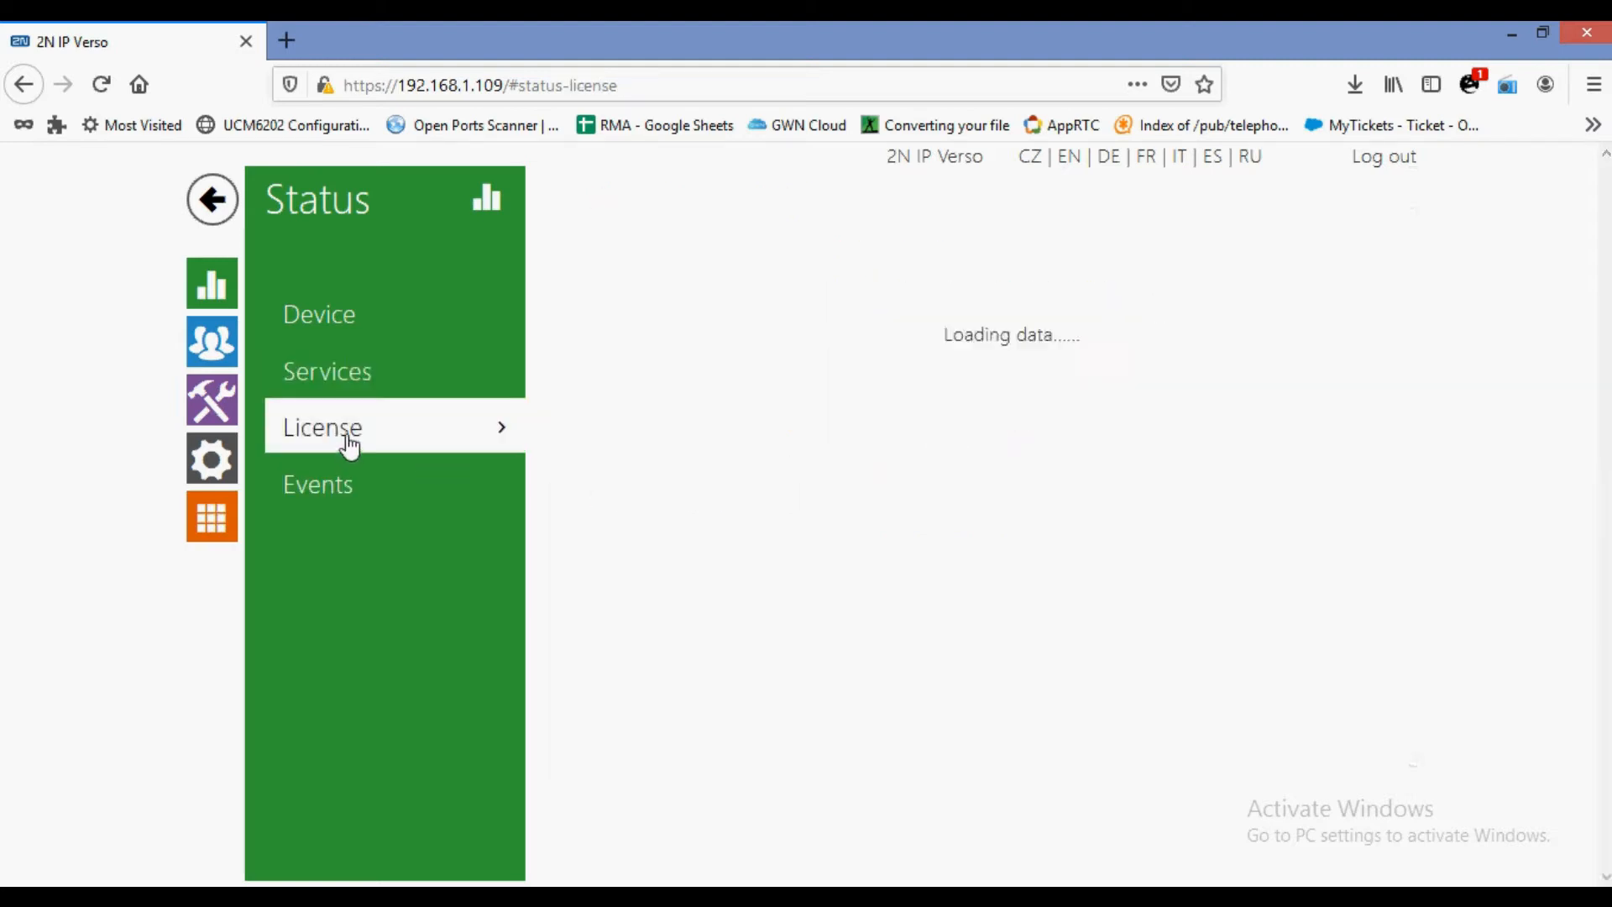
drag(848, 271, 1028, 258)
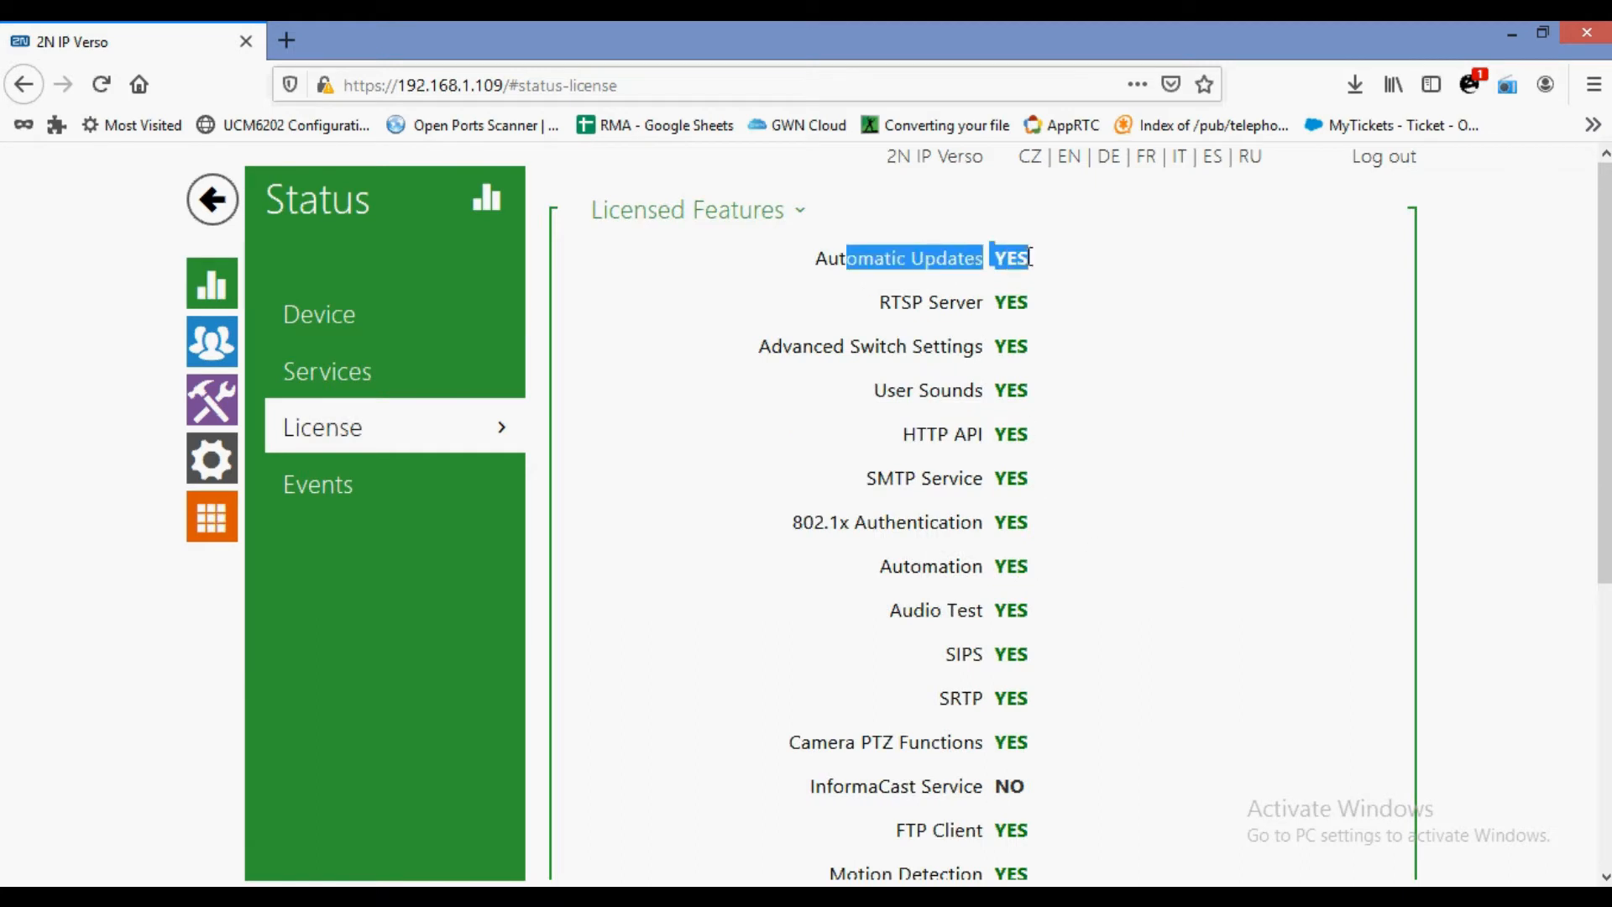
drag(884, 315, 1037, 307)
drag(854, 351, 1029, 351)
drag(873, 446, 1003, 434)
drag(844, 501, 1007, 541)
scroll(928, 596, down, 5)
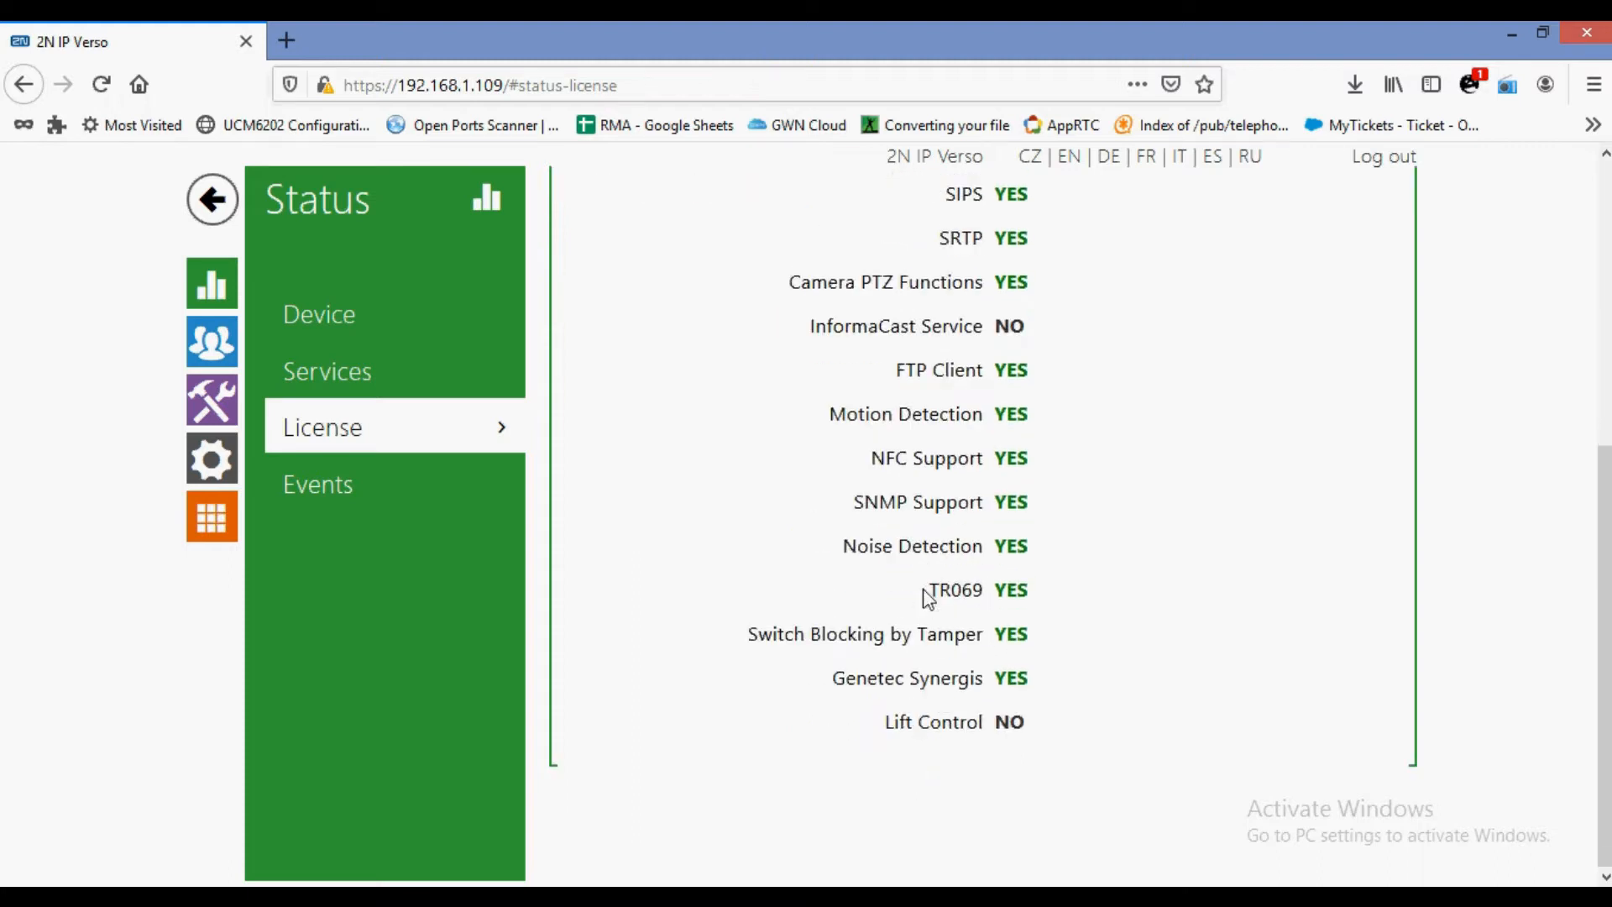
click(364, 512)
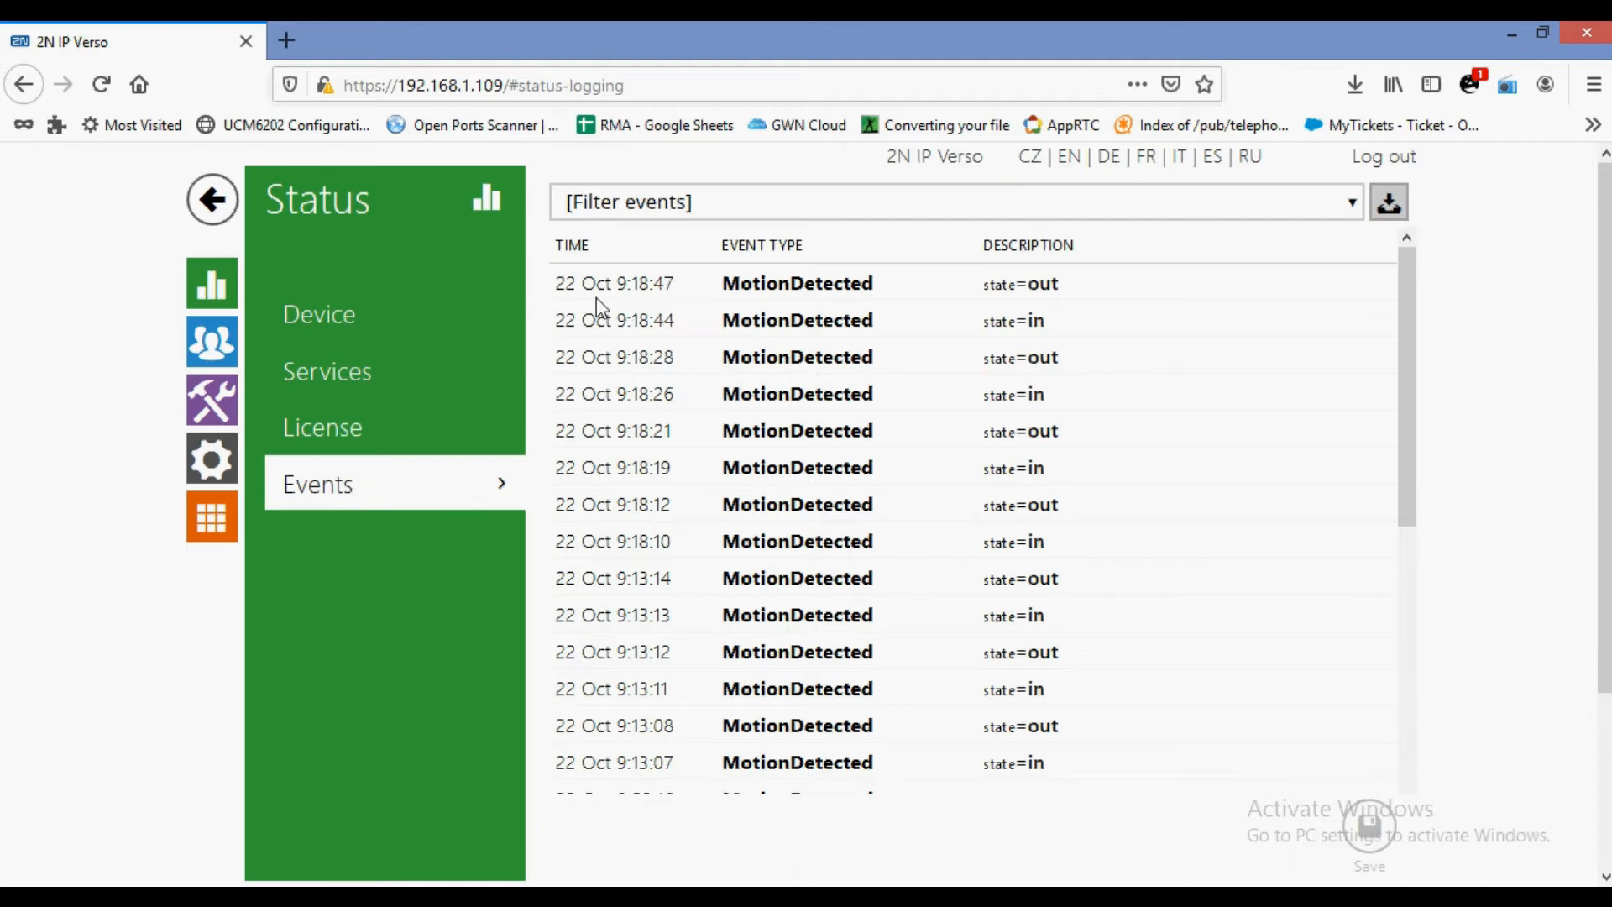
Review events from the latest MotionDetected to the startup and SIP registration entries, then open Directory.
drag(591, 290, 874, 322)
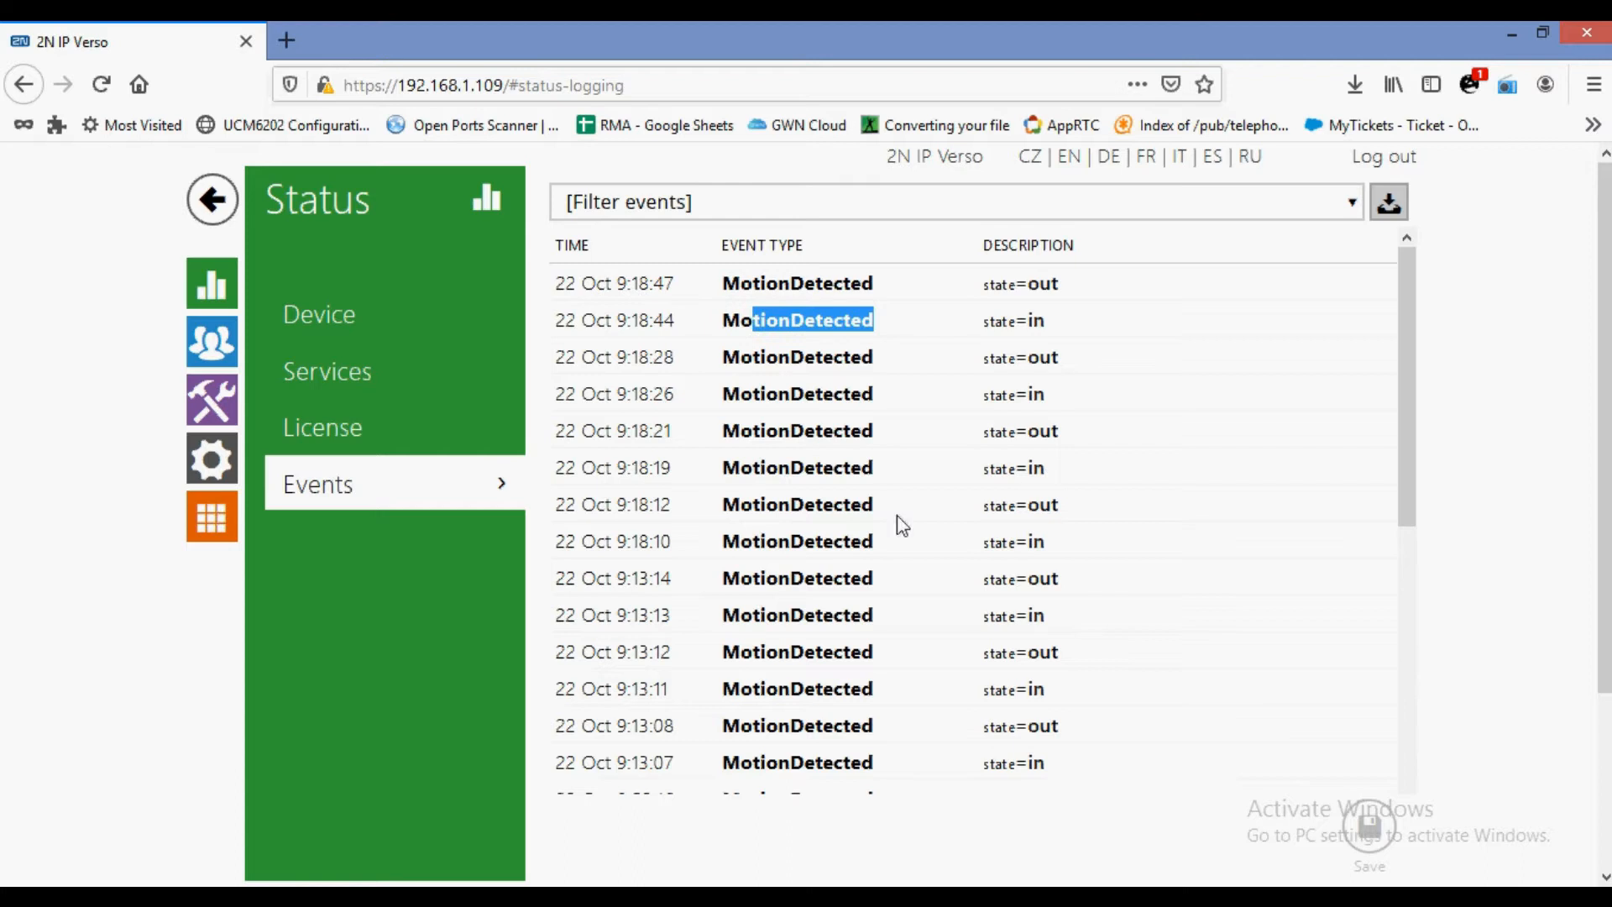
scroll(826, 681, down, 15)
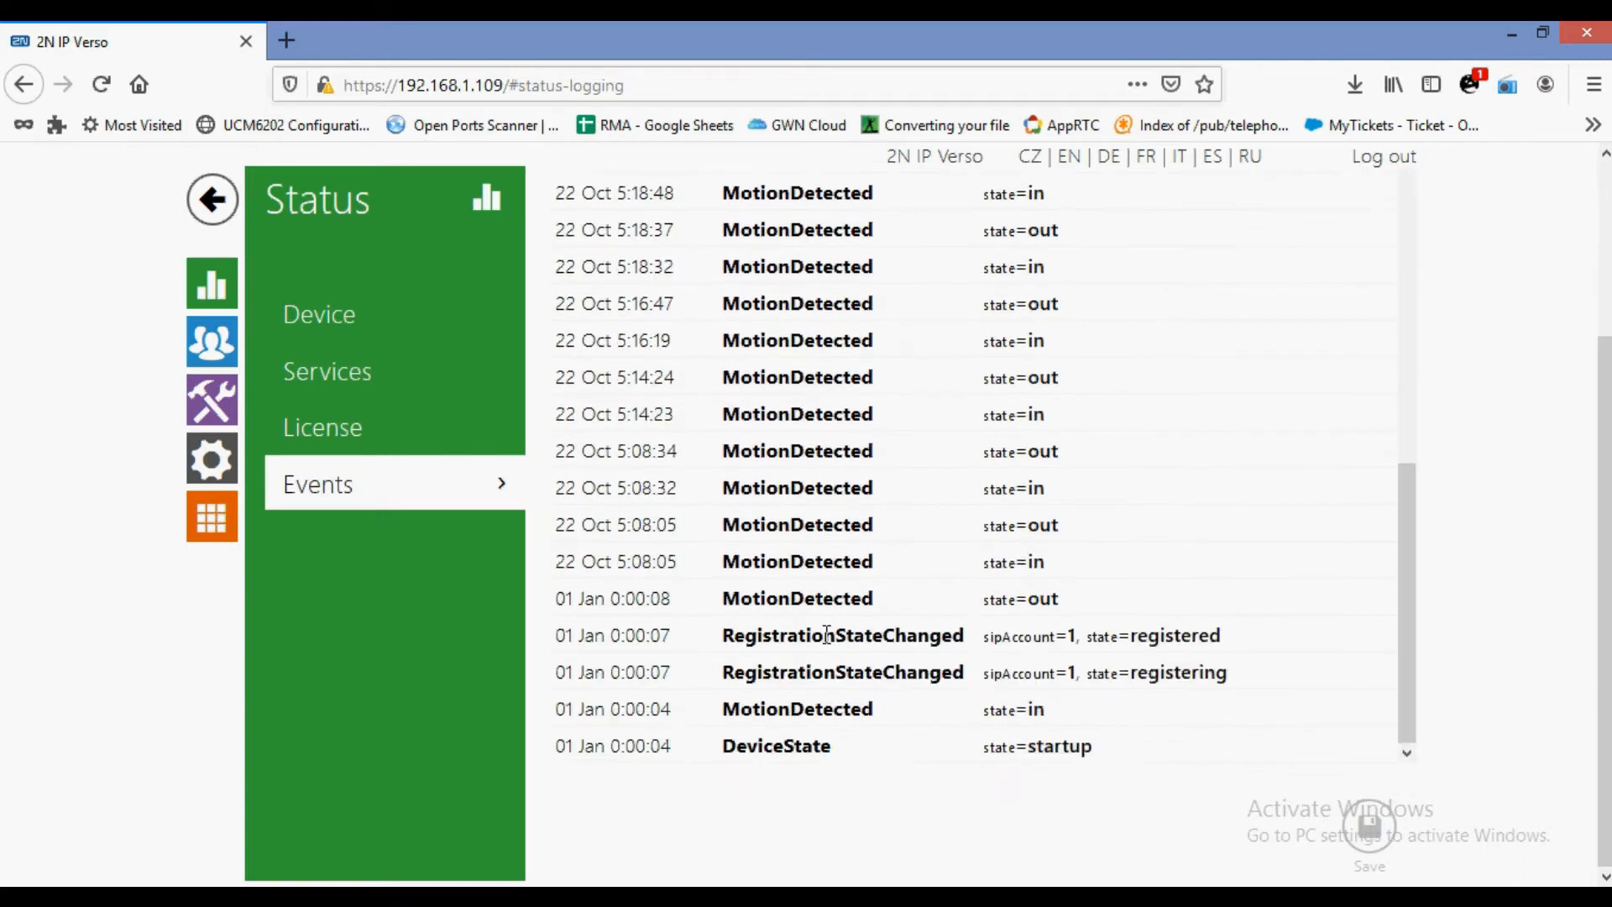
drag(720, 653, 1349, 683)
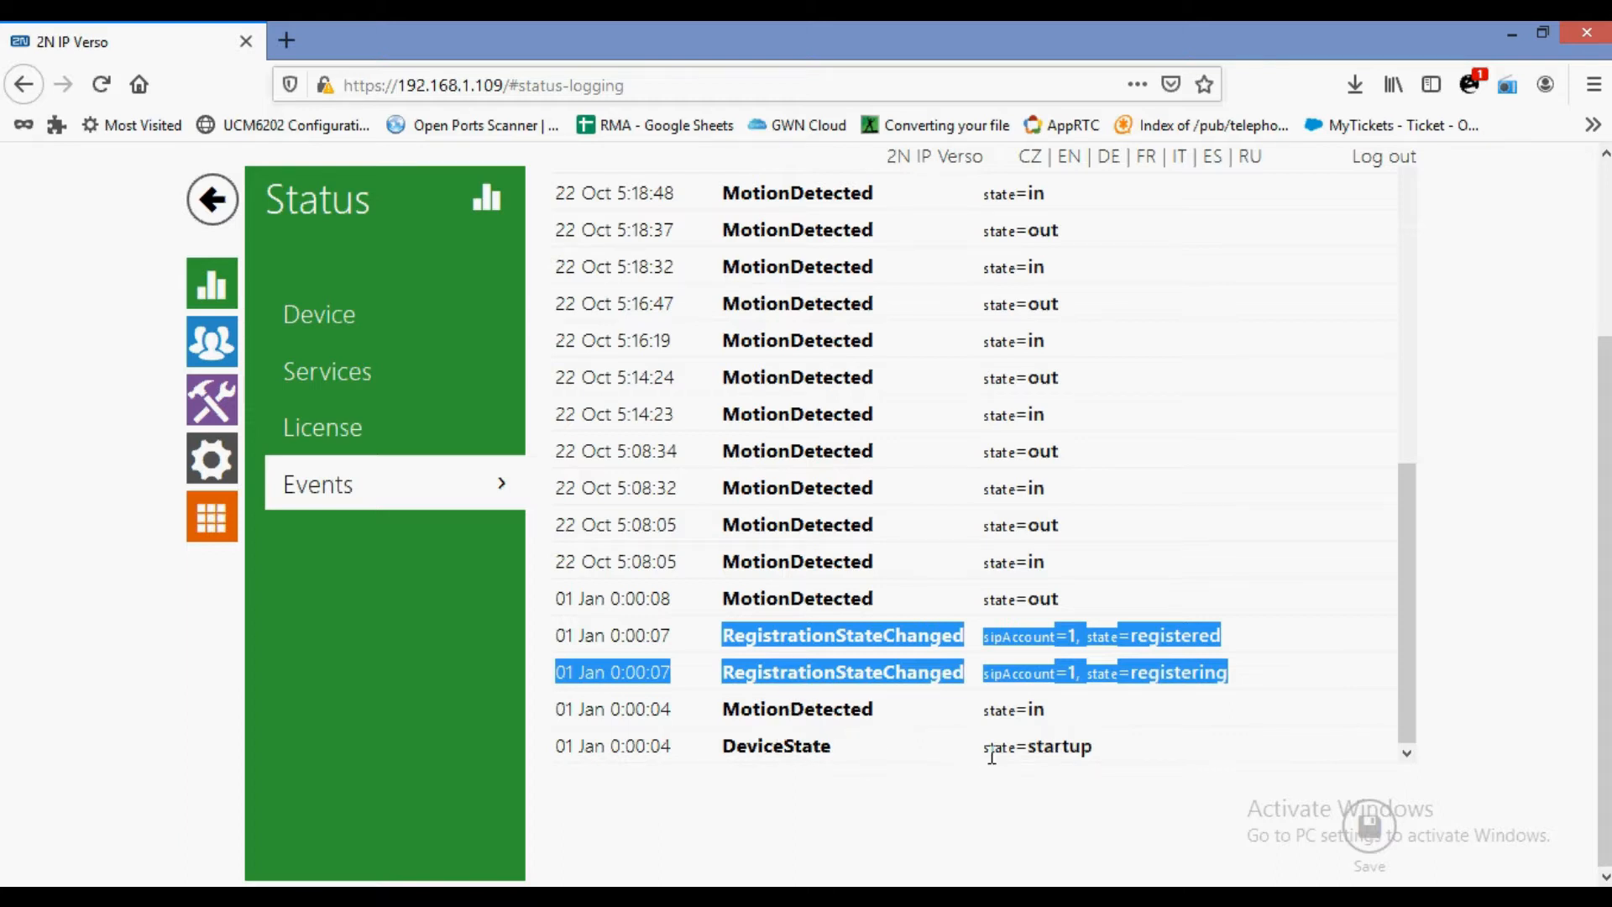
drag(991, 756, 1115, 763)
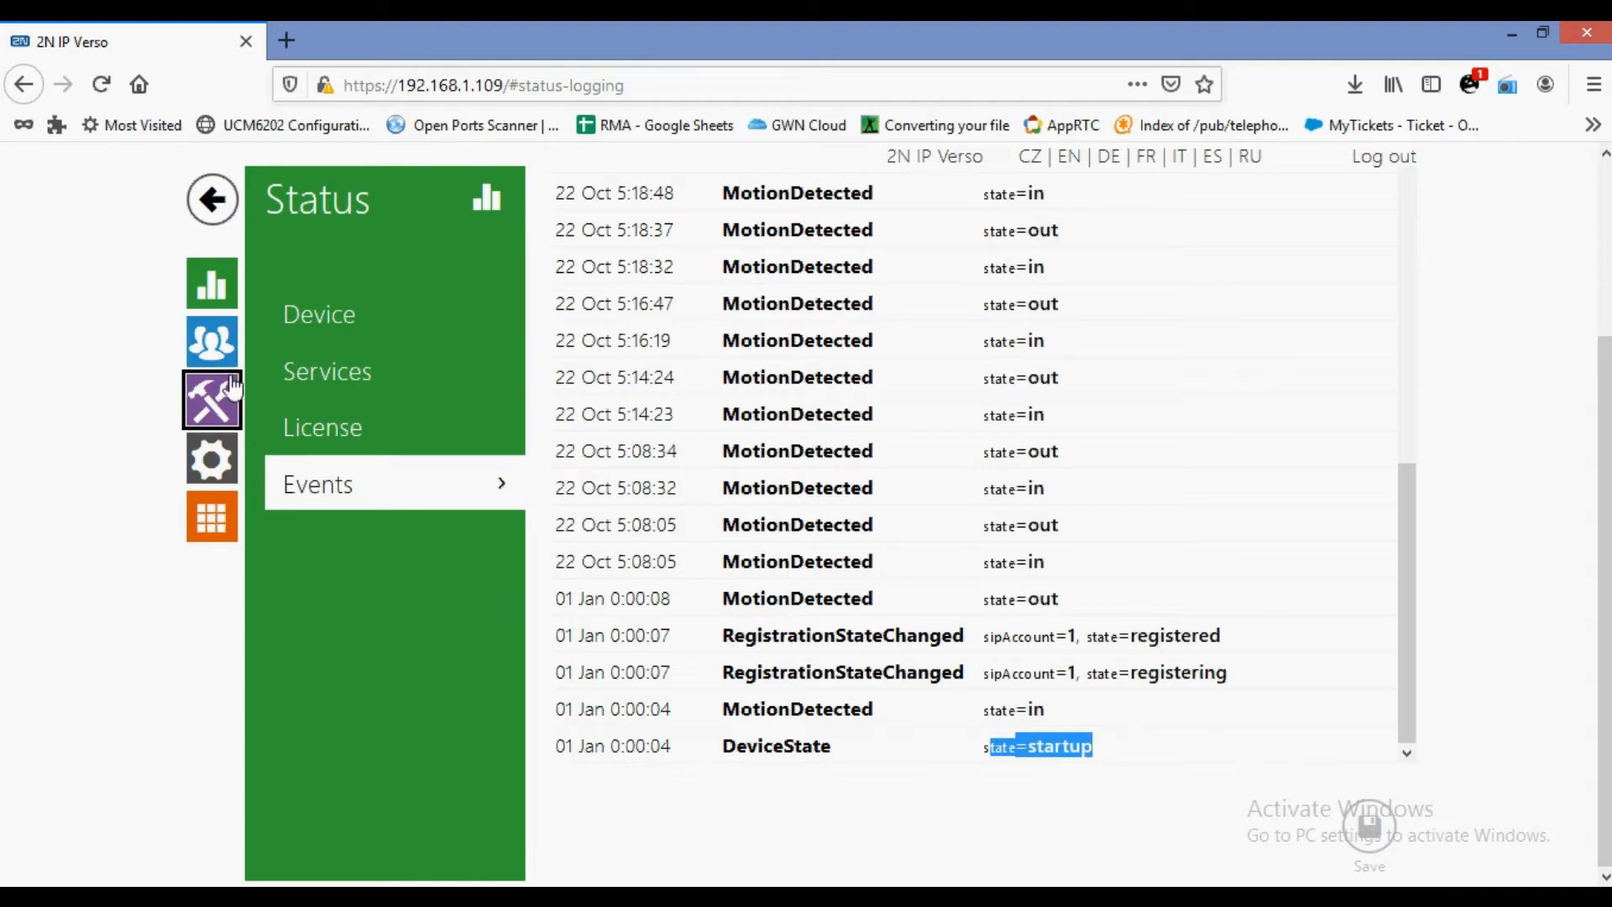
click(211, 344)
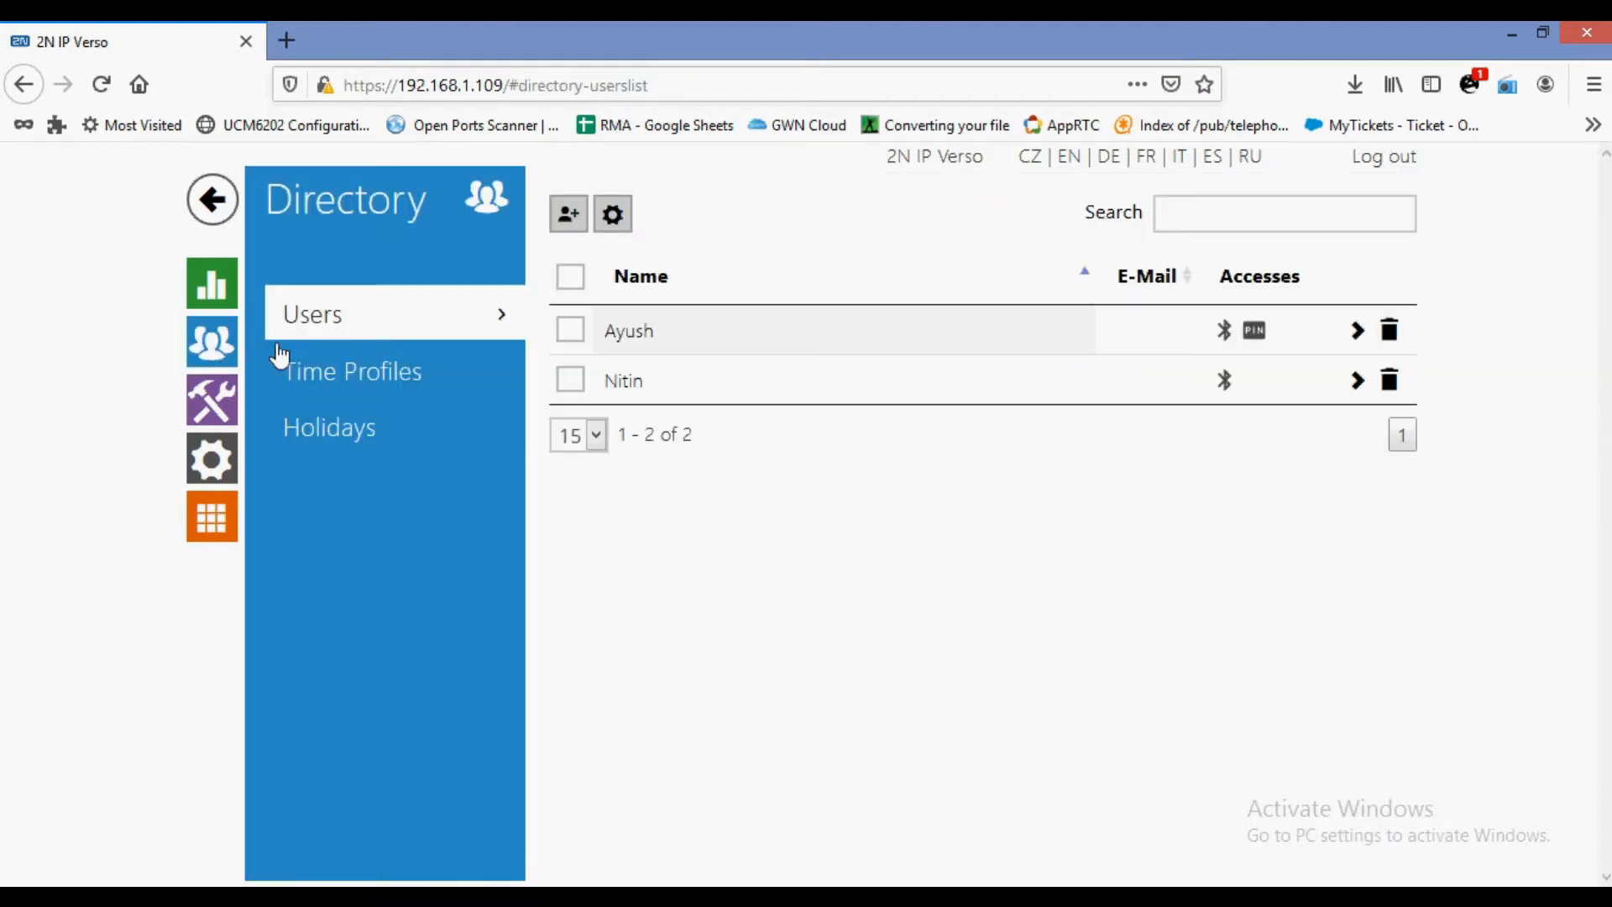
Open the Phone service's SIP 1 settings: display name 2N IP Verso, number 37, domain 192.168.1.3.
click(215, 398)
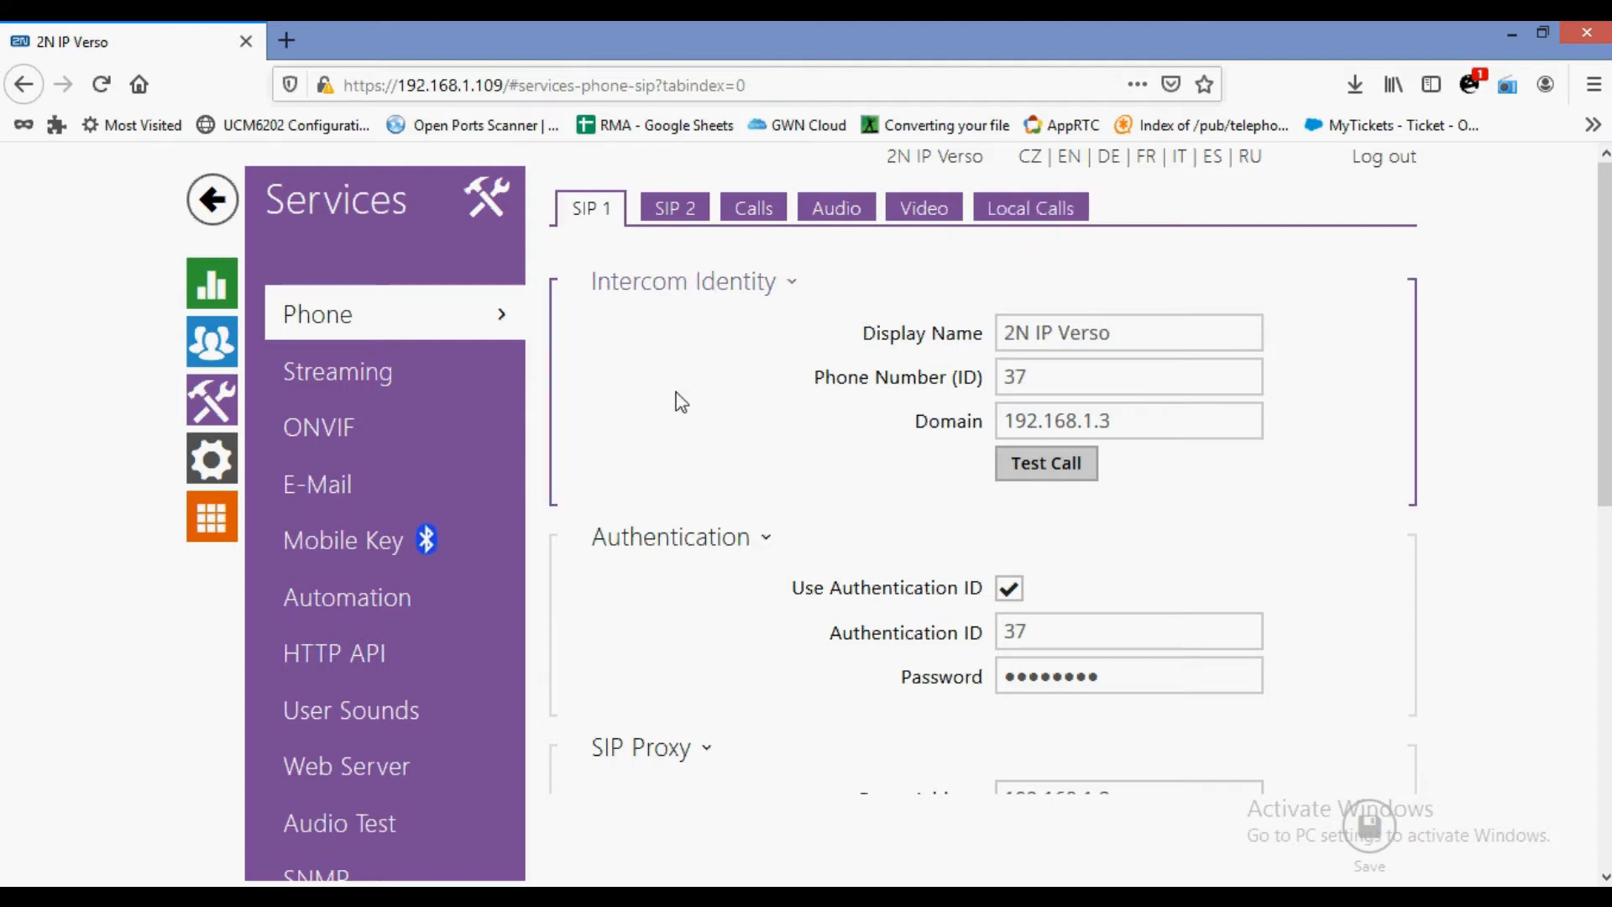
Step through the SIP 1 Display Name, Phone Number, Domain and Authentication ID fields.
triple_click(1046, 347)
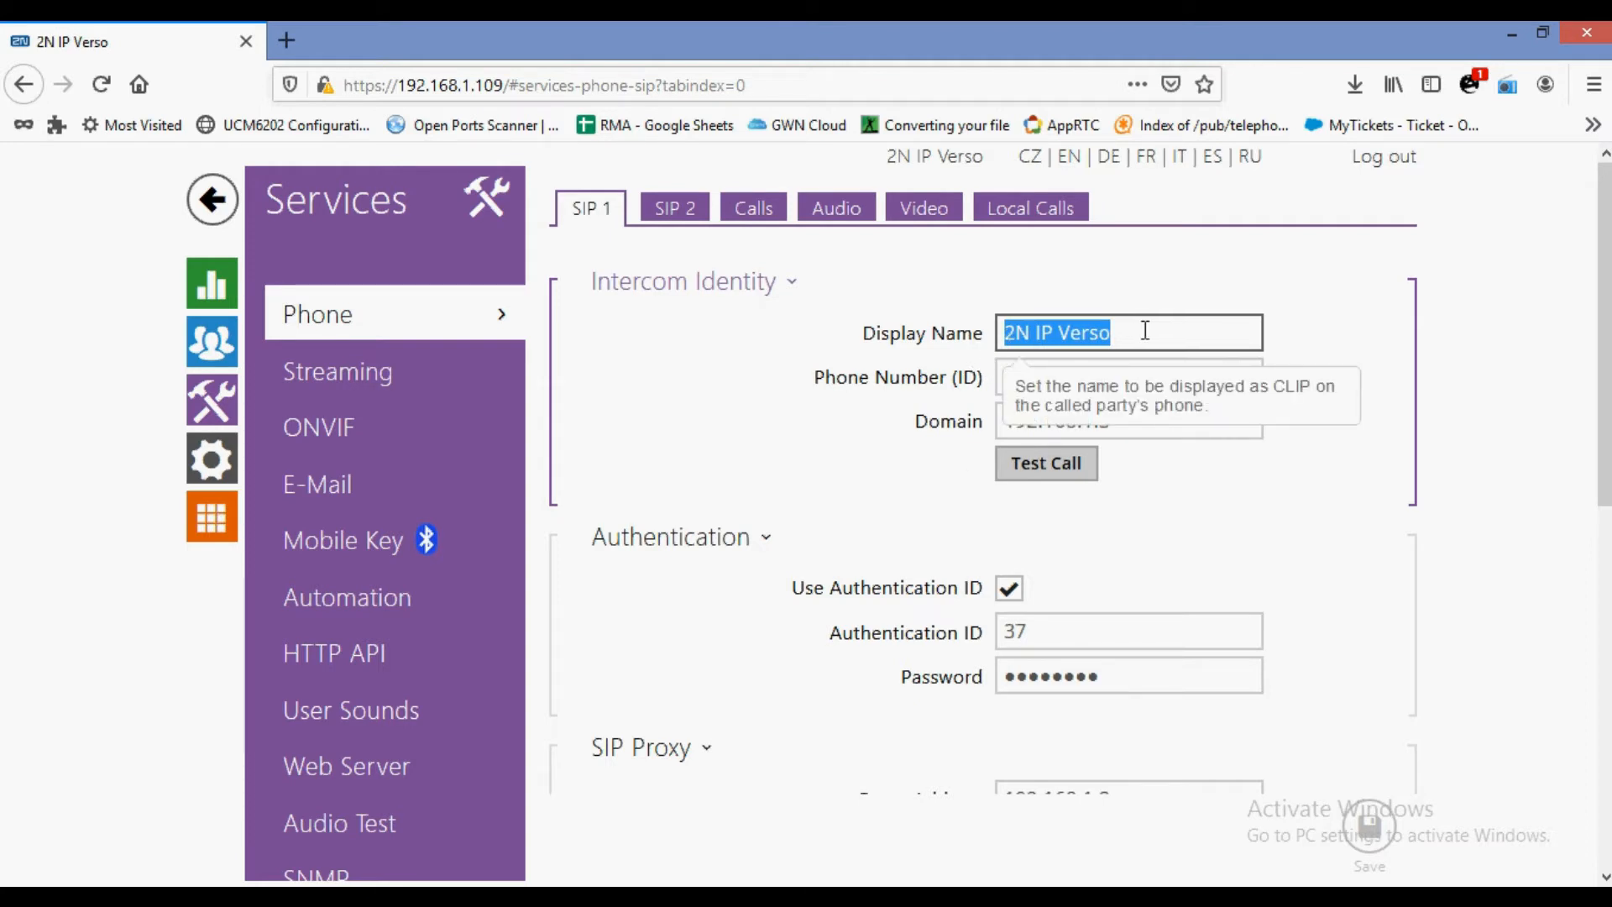
key(Tab)
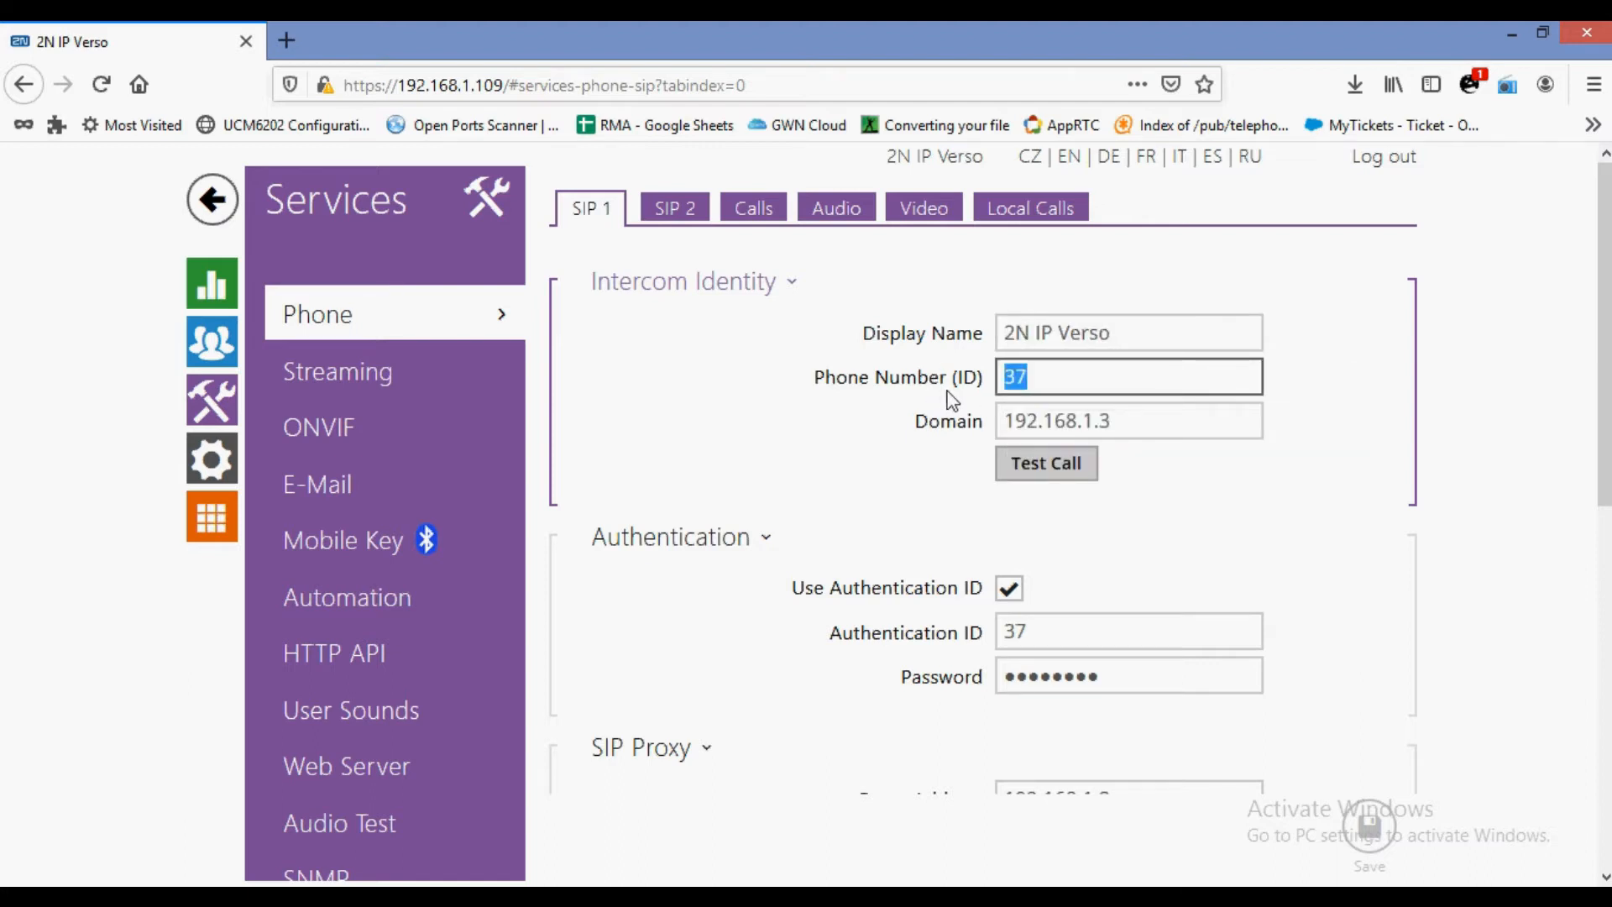
key(Tab)
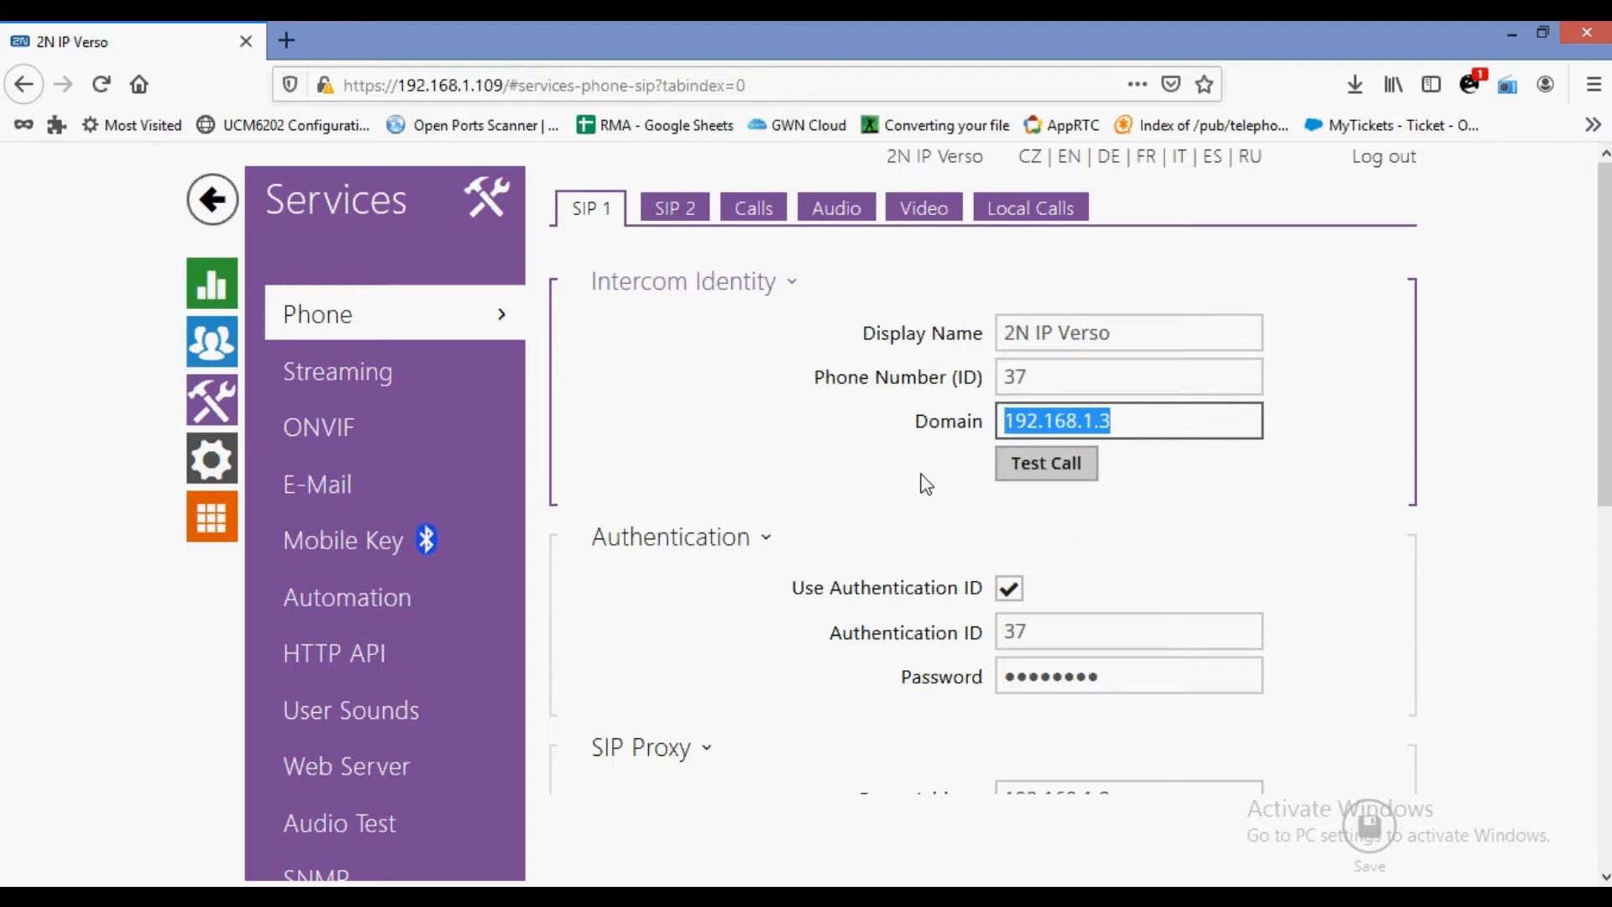
scroll(923, 483, down, 4)
scroll(922, 378, up, 2)
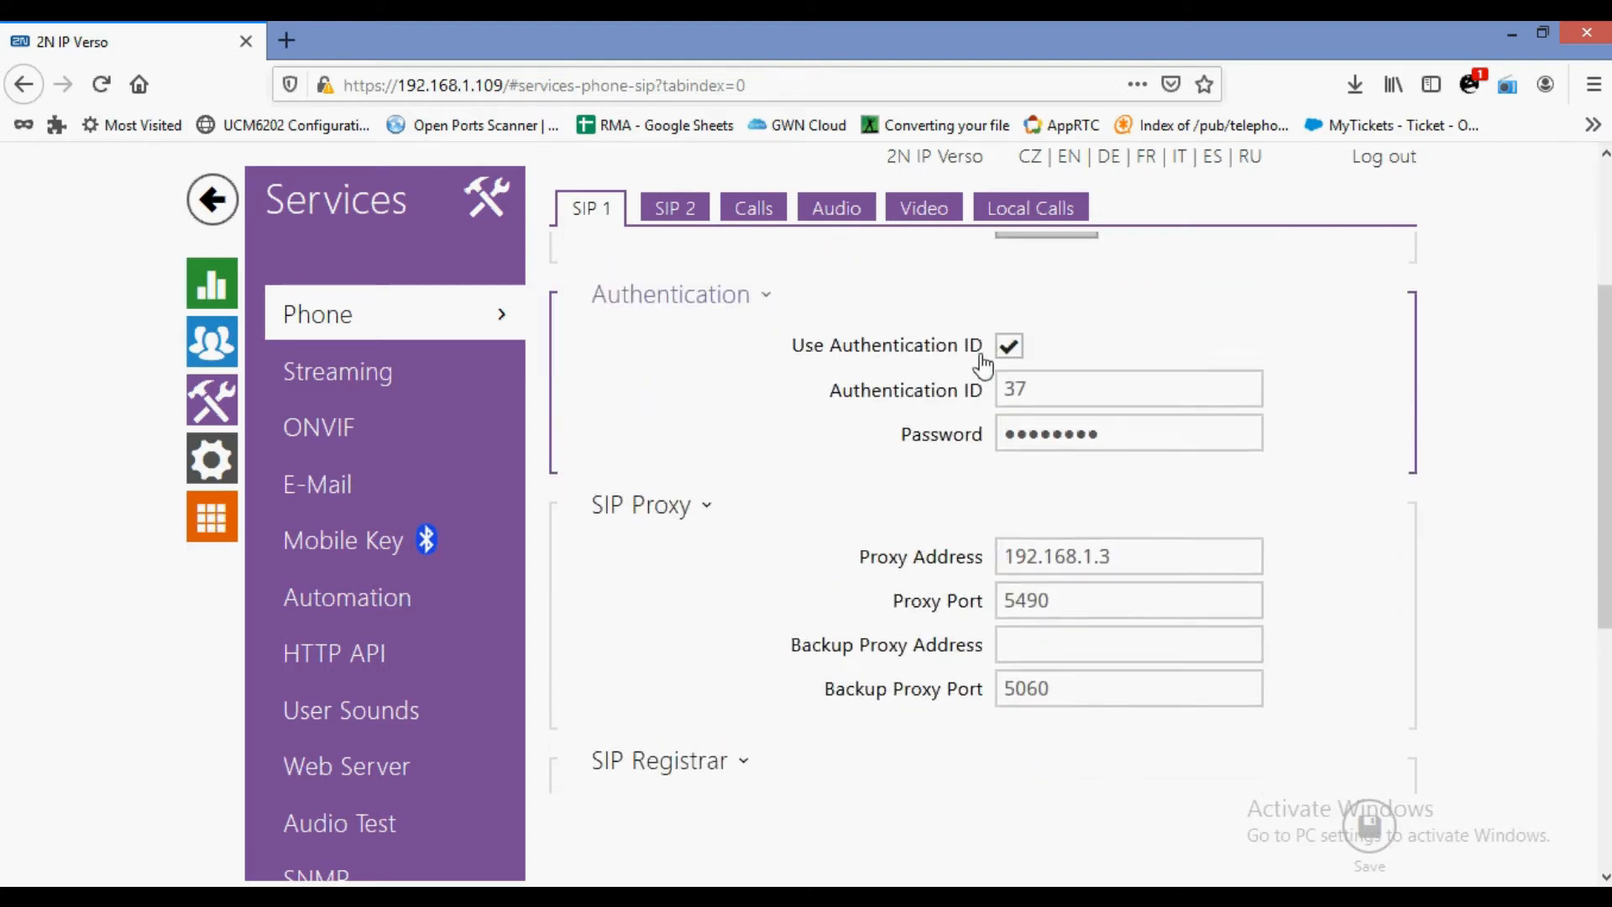
key(Tab)
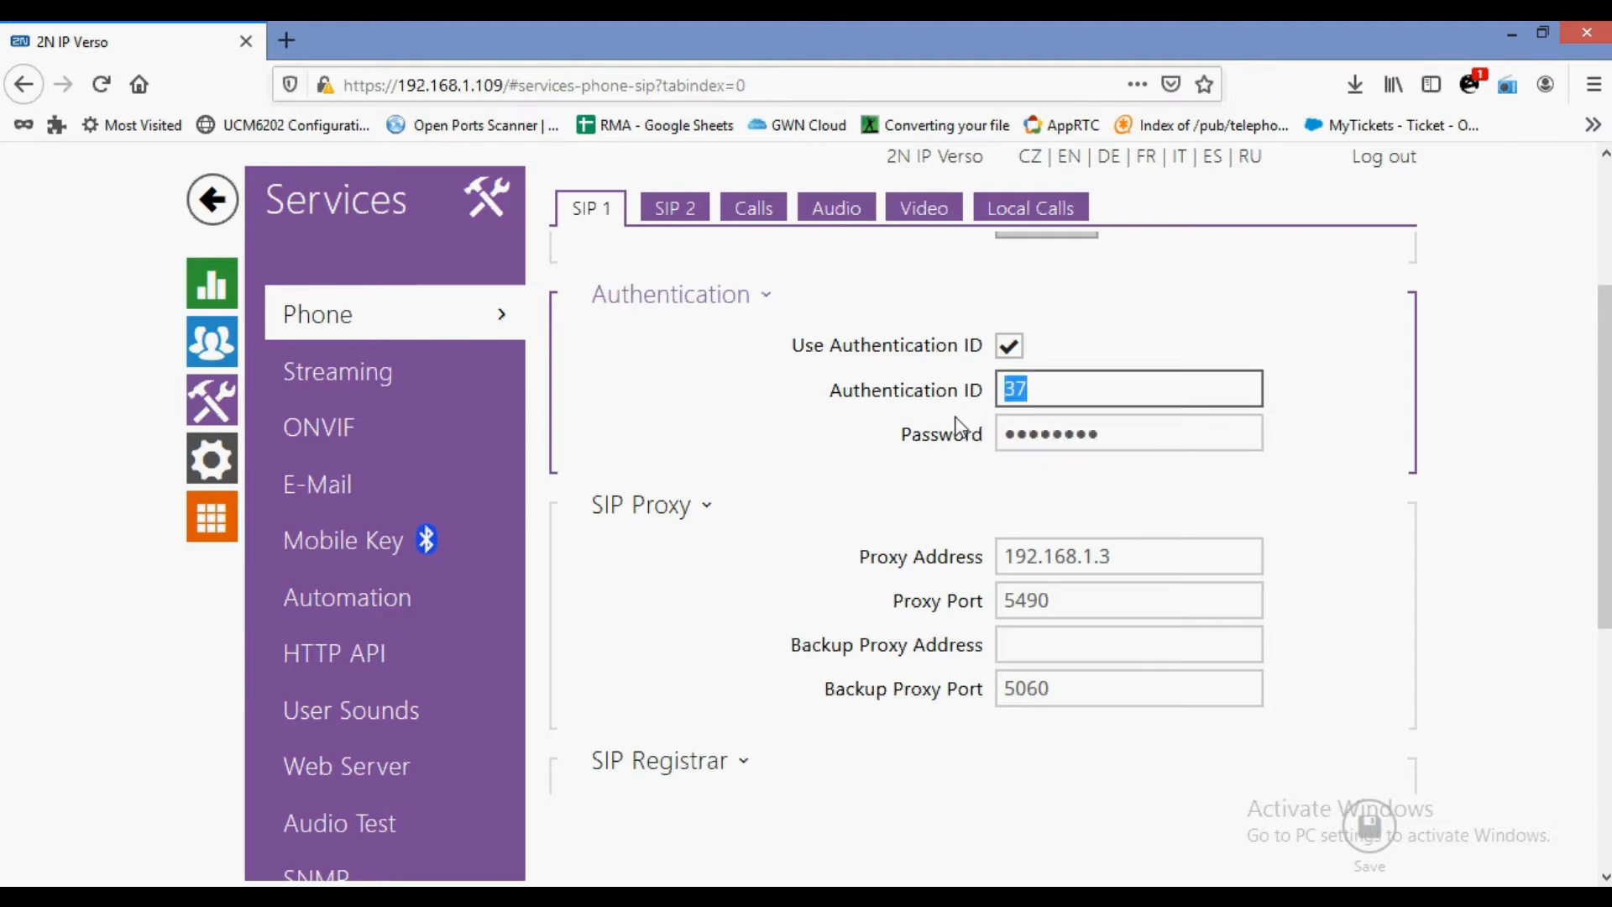
key(shift+Tab)
key(shift+Tab)
key(shift+Tab)
key(shift+Tab)
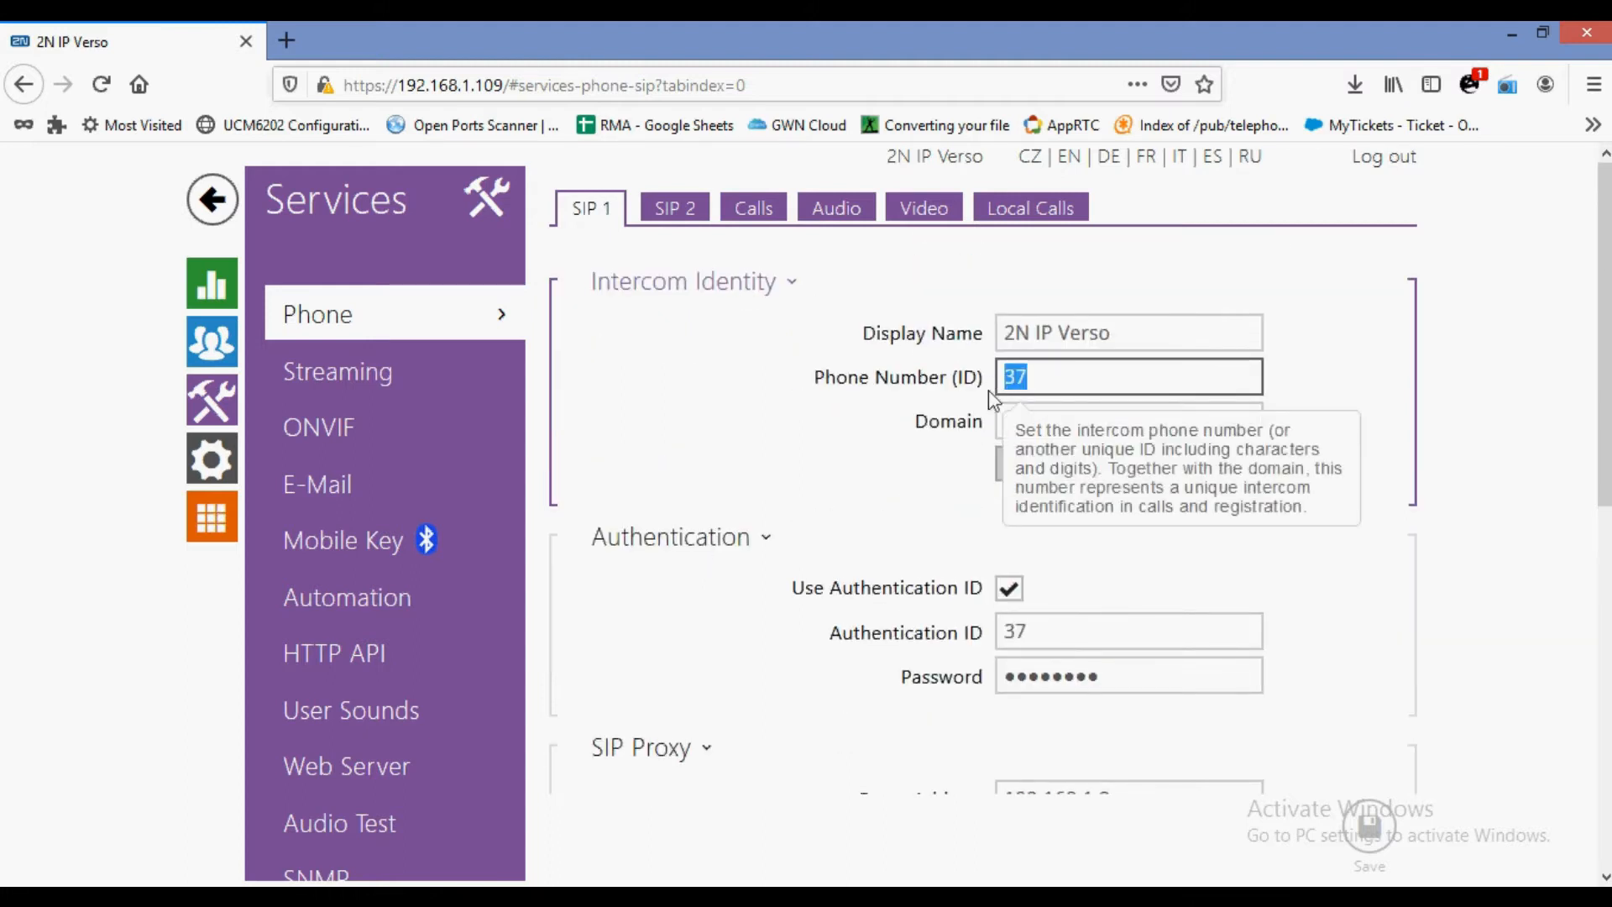
Inspect the masked authentication password and the proxy address 192.168.1.3 on port 5490.
scroll(929, 470, down, 3)
click(1163, 425)
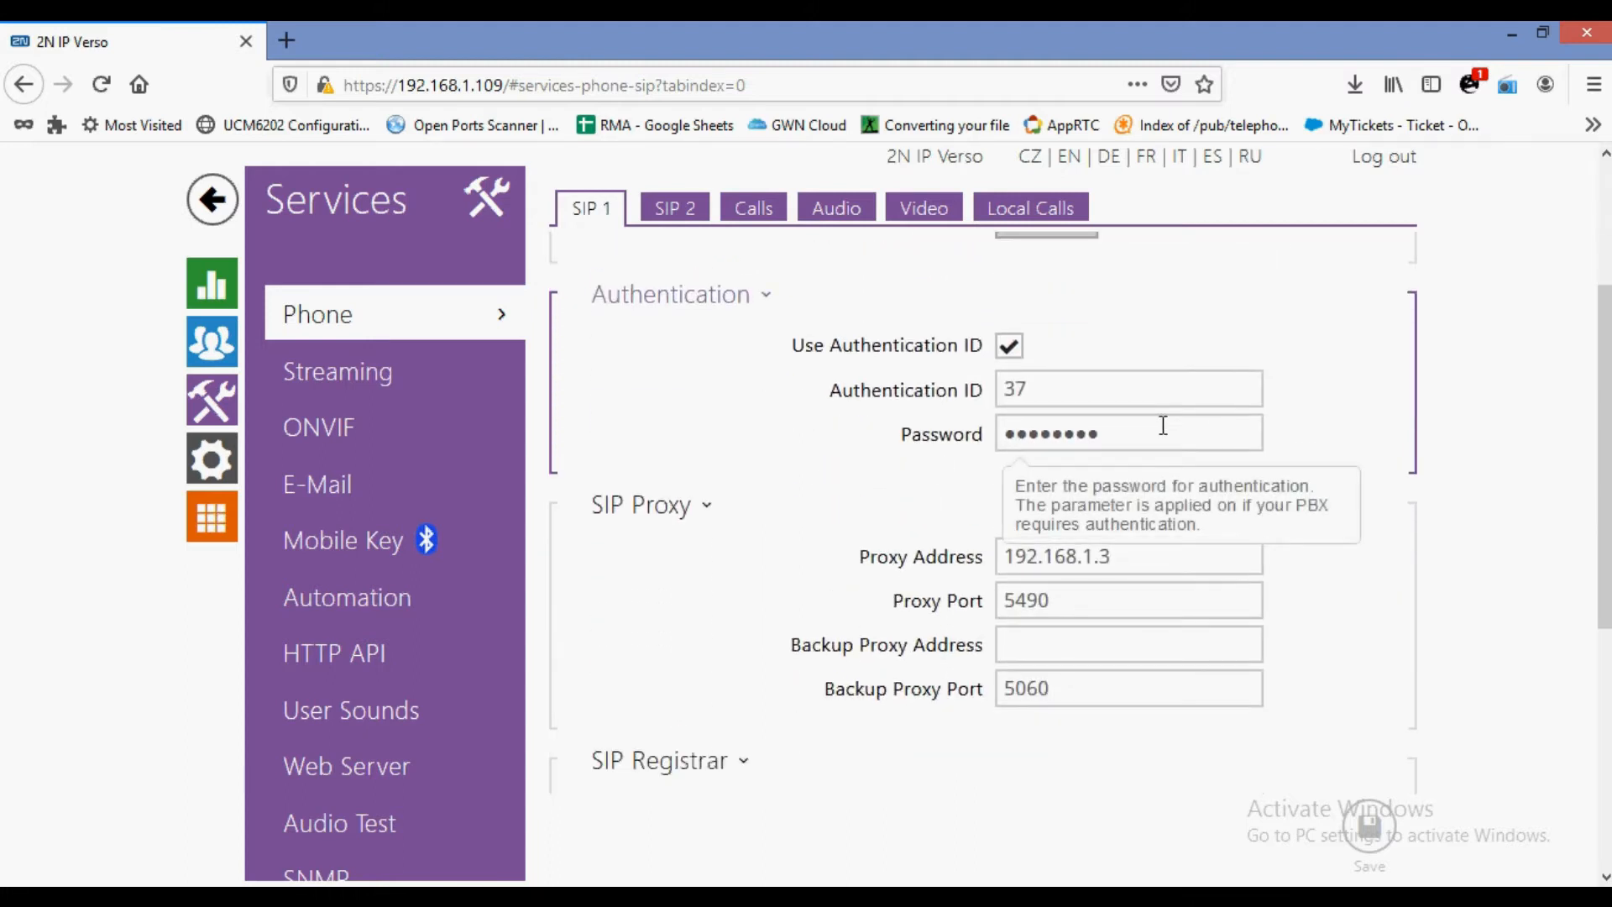
drag(1162, 426, 1005, 438)
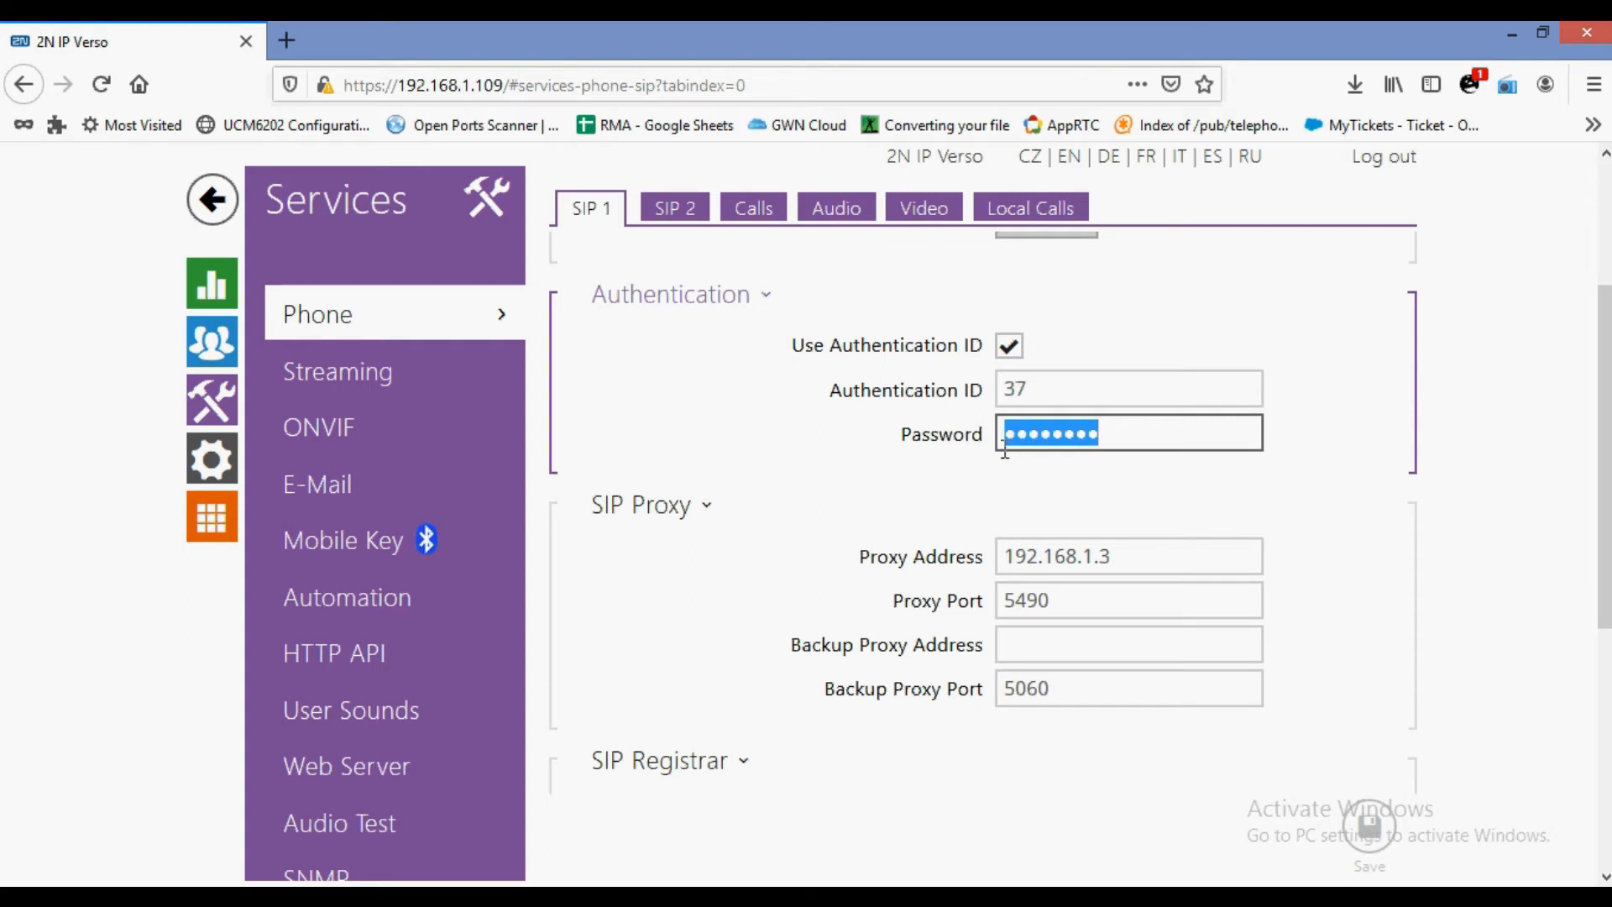
scroll(993, 525, down, 3)
drag(1136, 324, 955, 338)
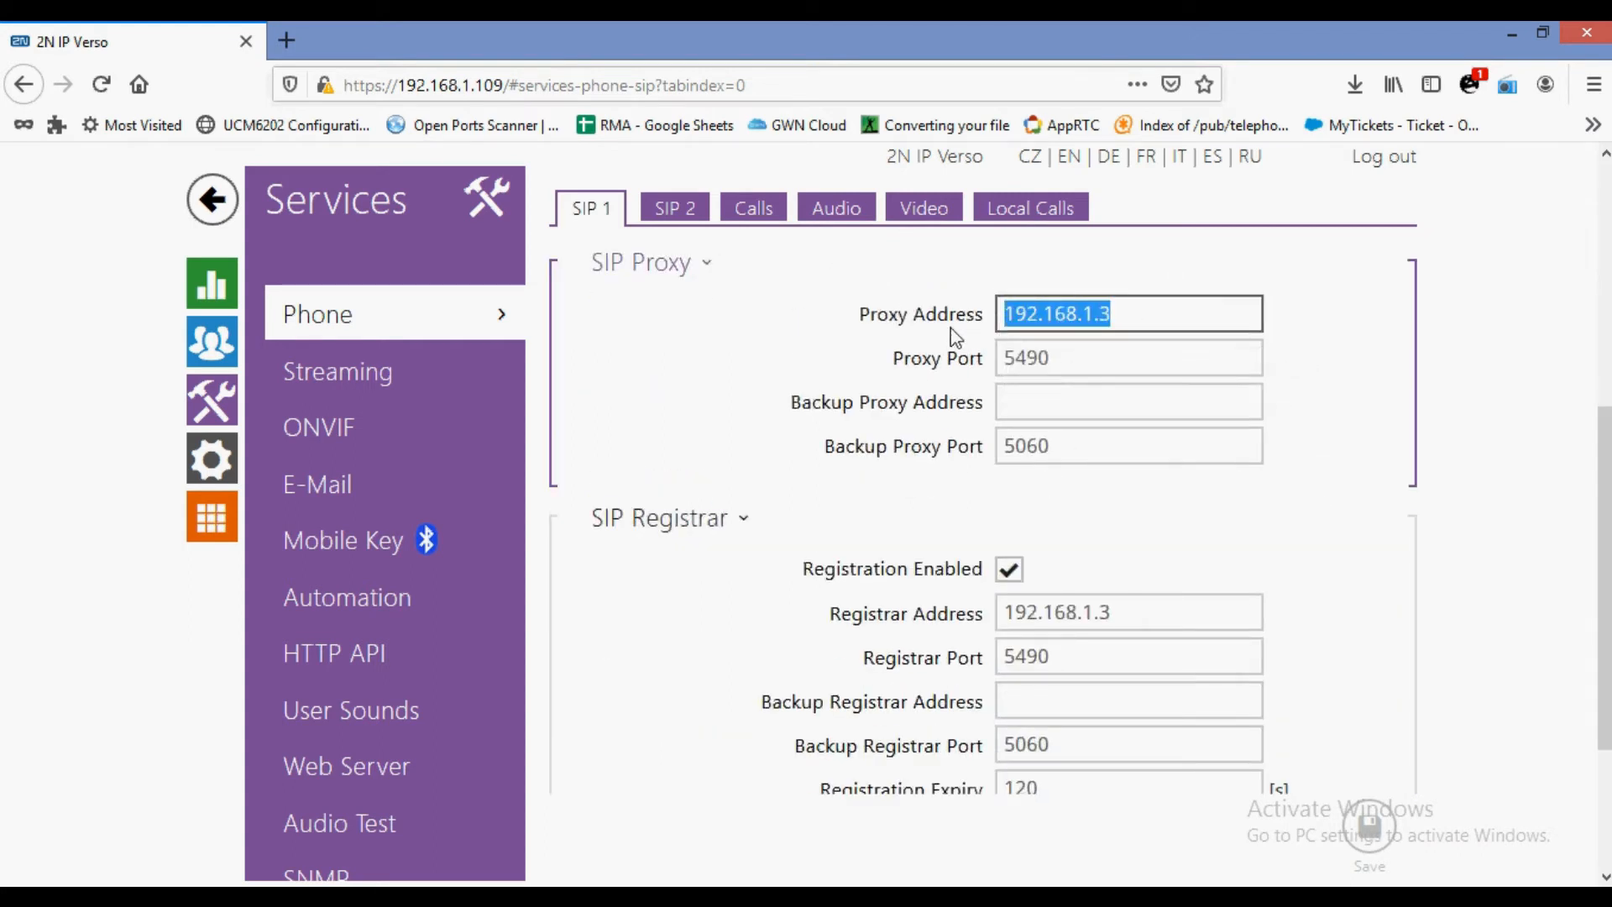
double_click(1077, 359)
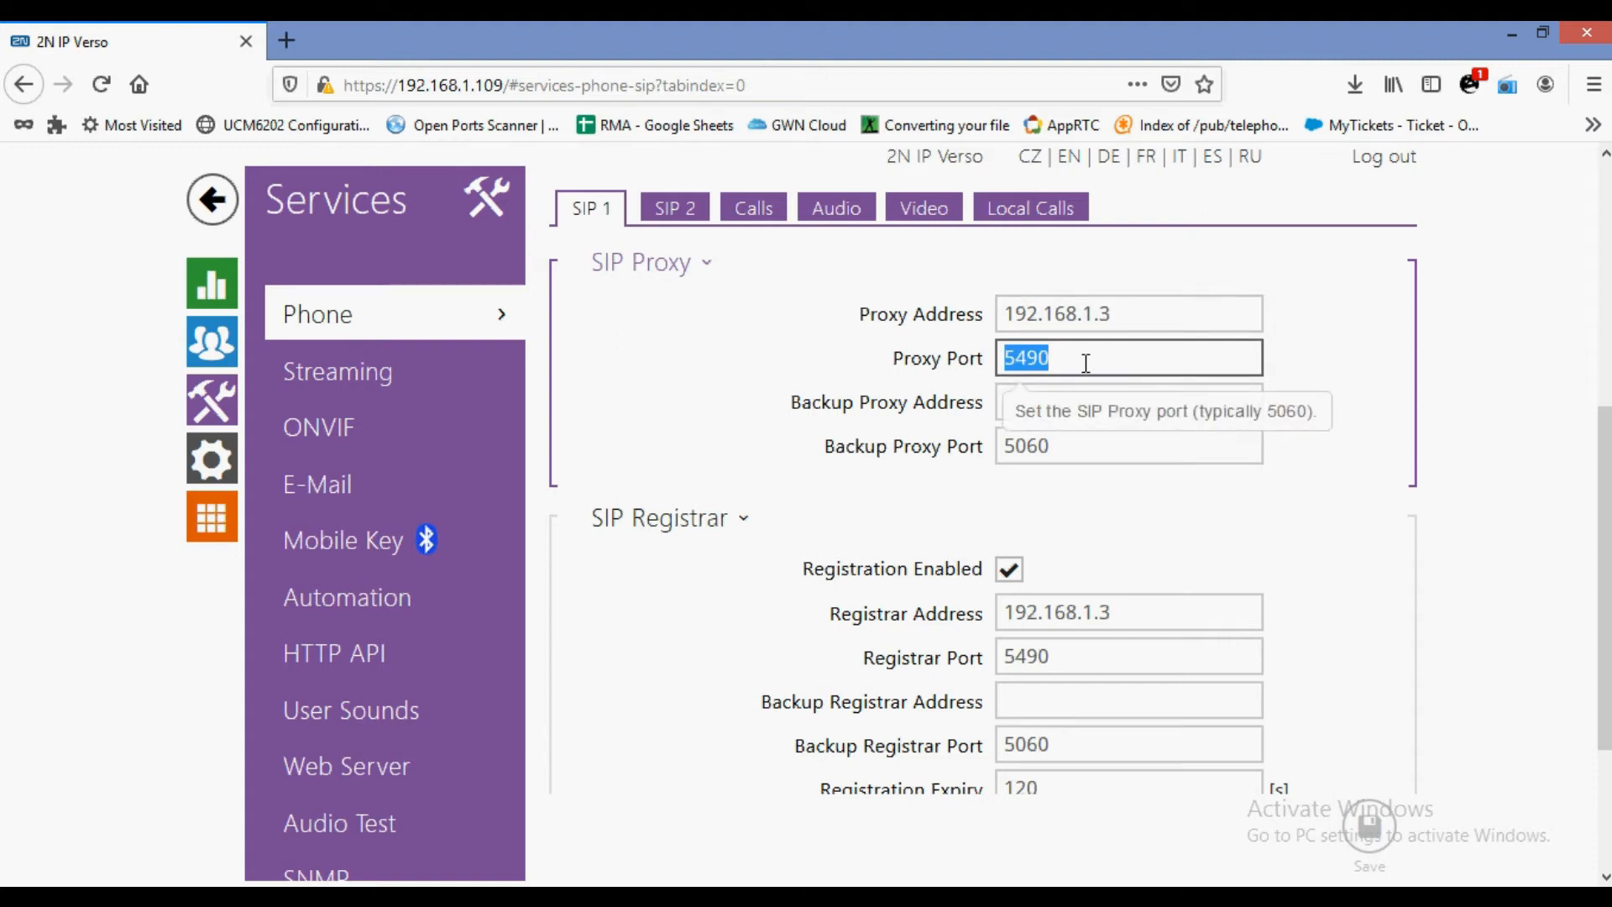
scroll(982, 476, down, 2)
scroll(983, 475, down, 1)
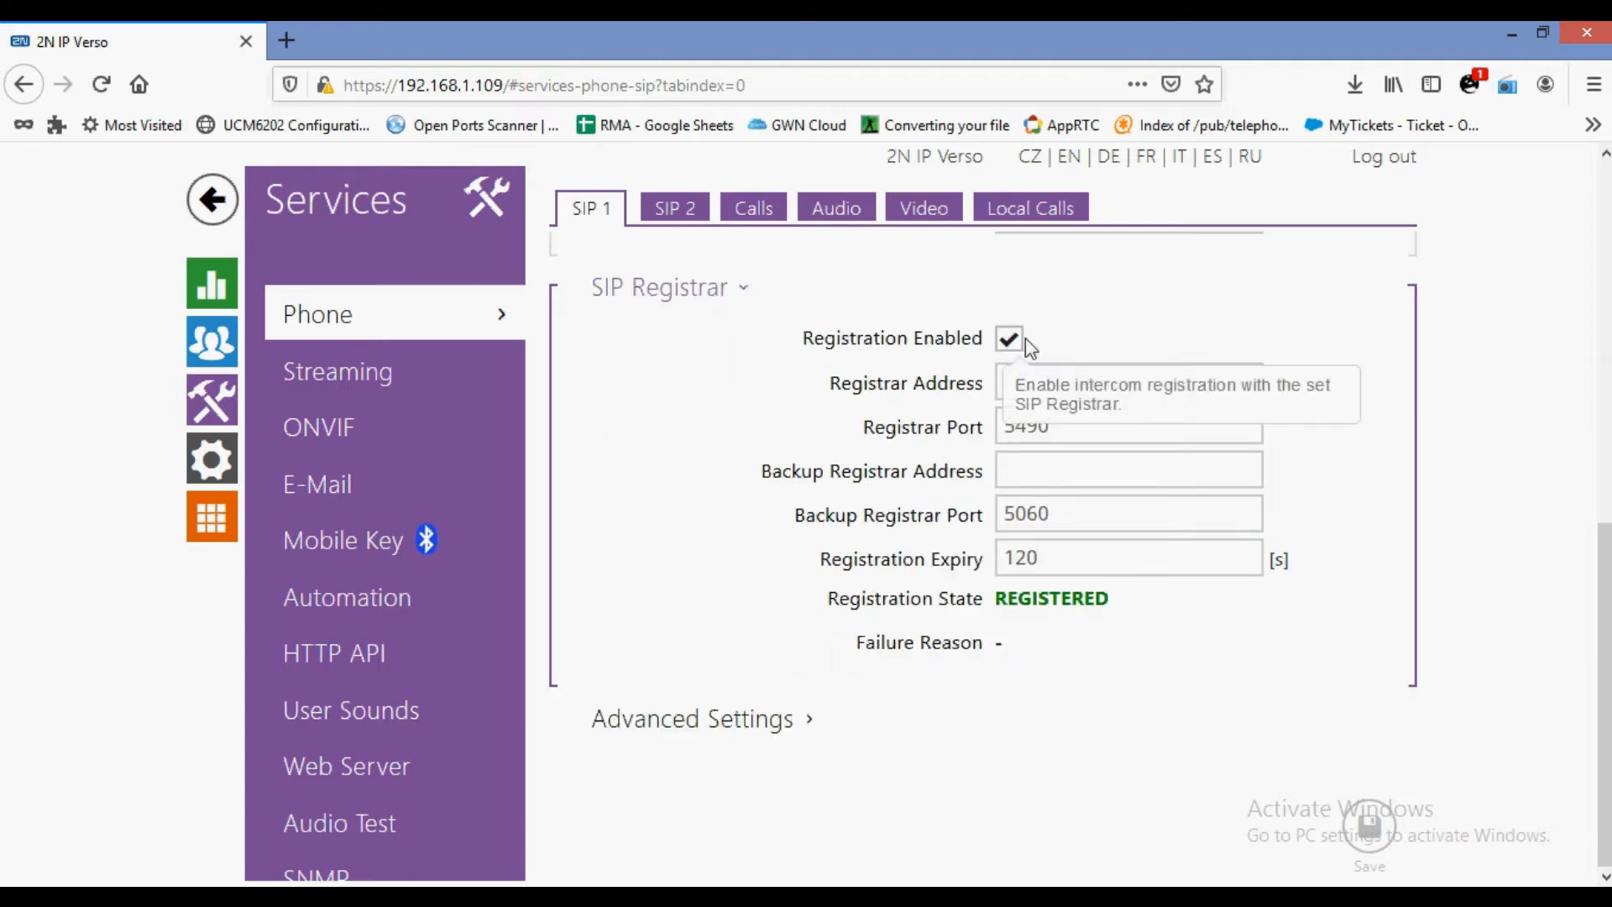
double_click(999, 373)
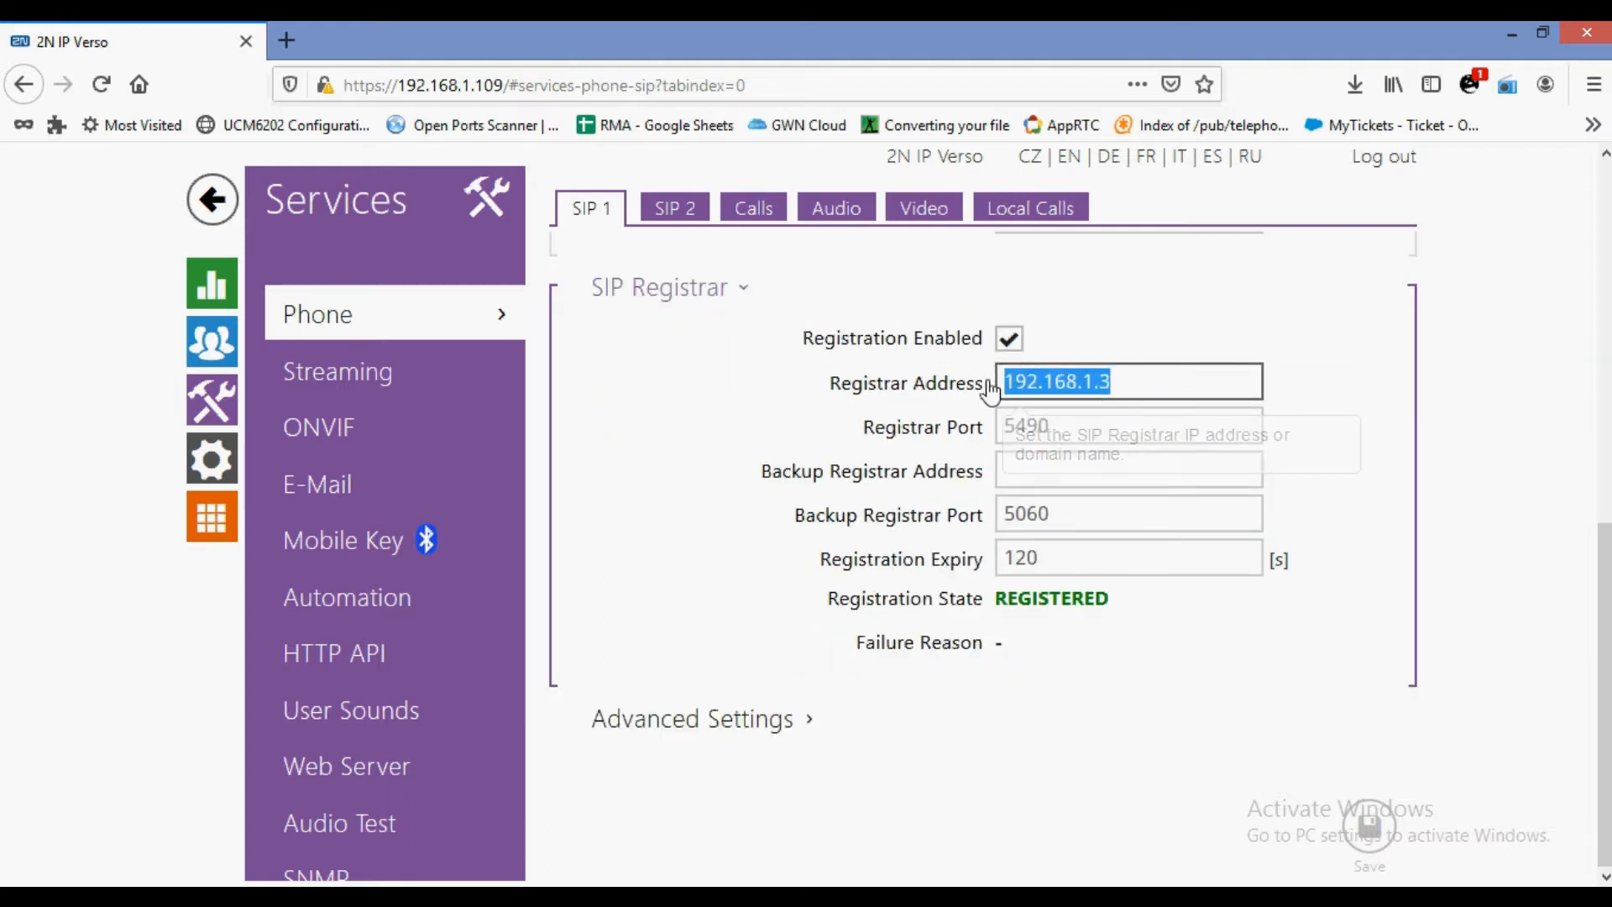
double_click(1010, 425)
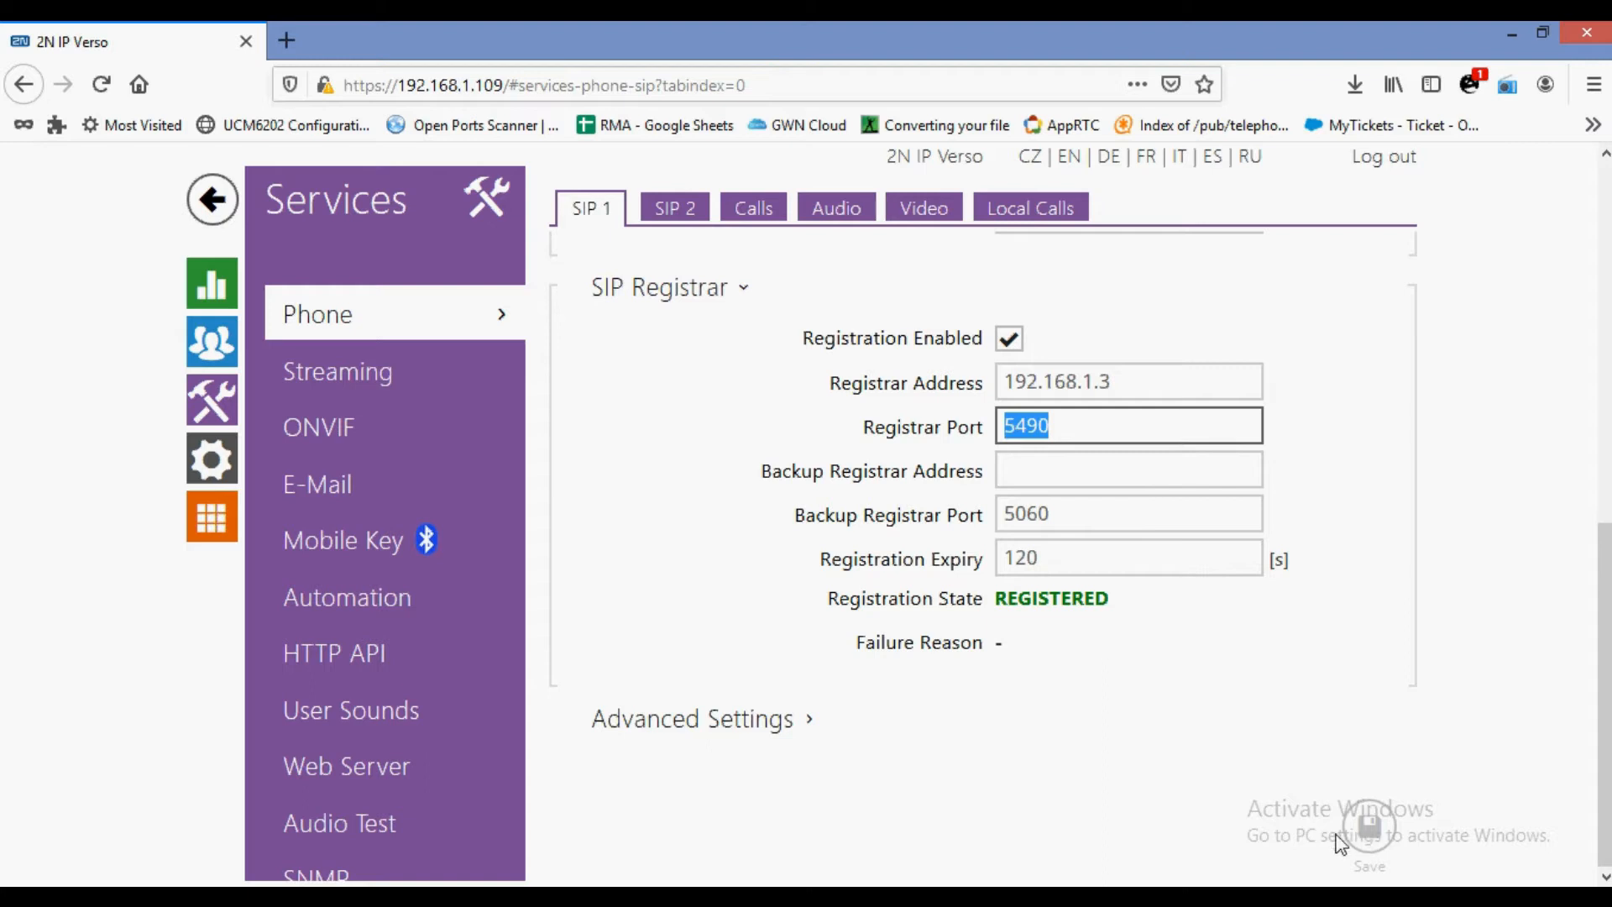
click(1362, 821)
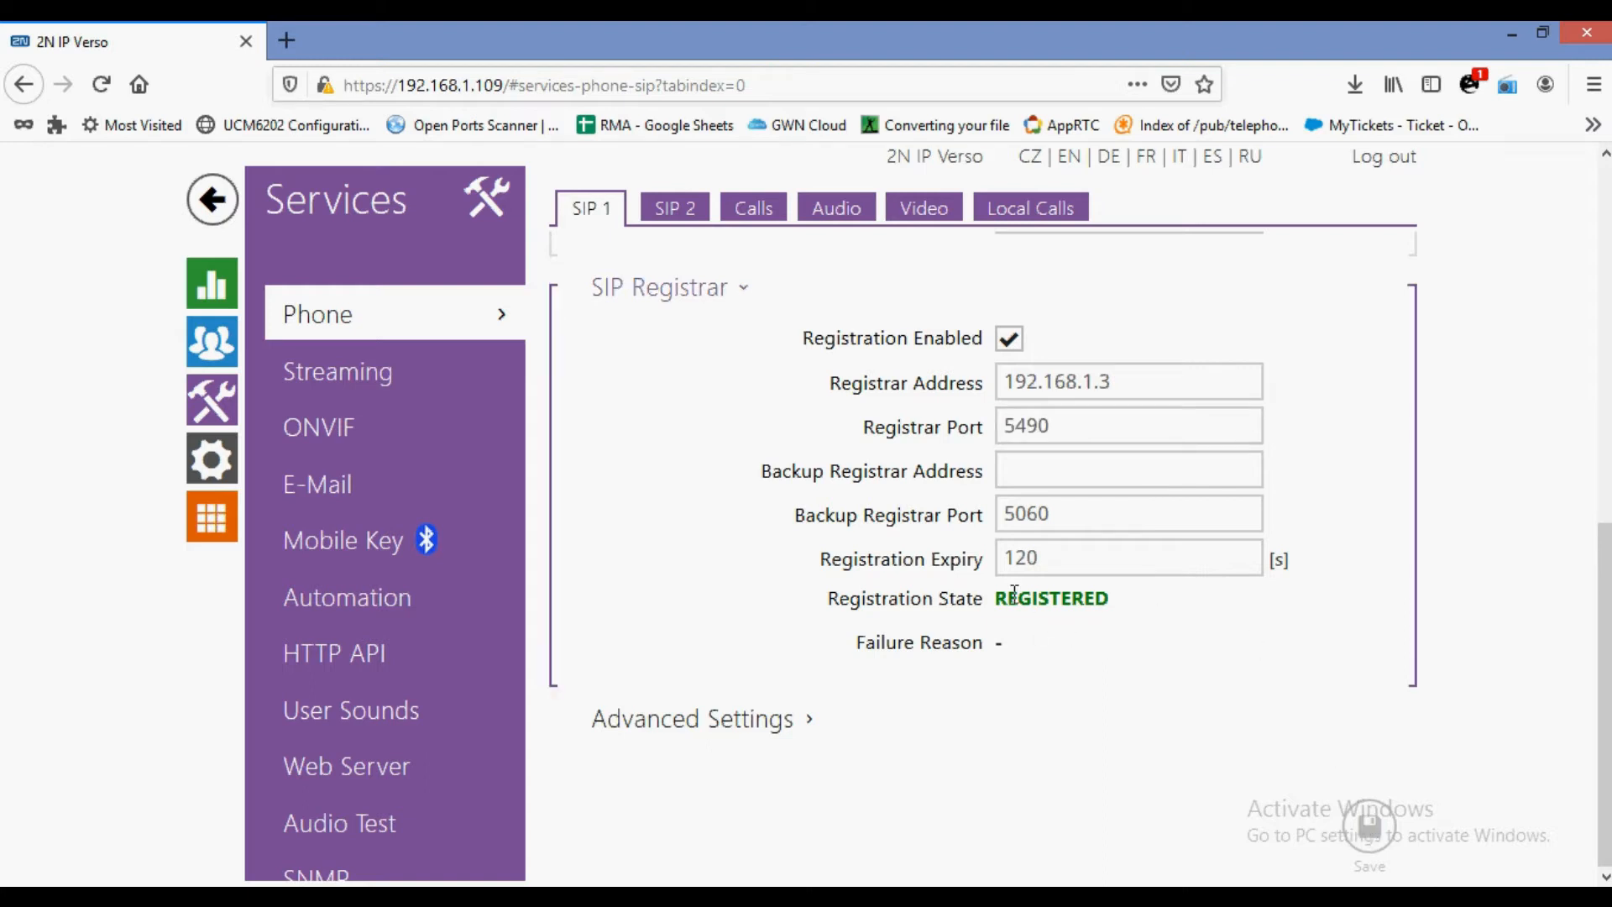
drag(996, 598, 1124, 599)
click(970, 647)
Review the SIP 2 account settings.
click(675, 210)
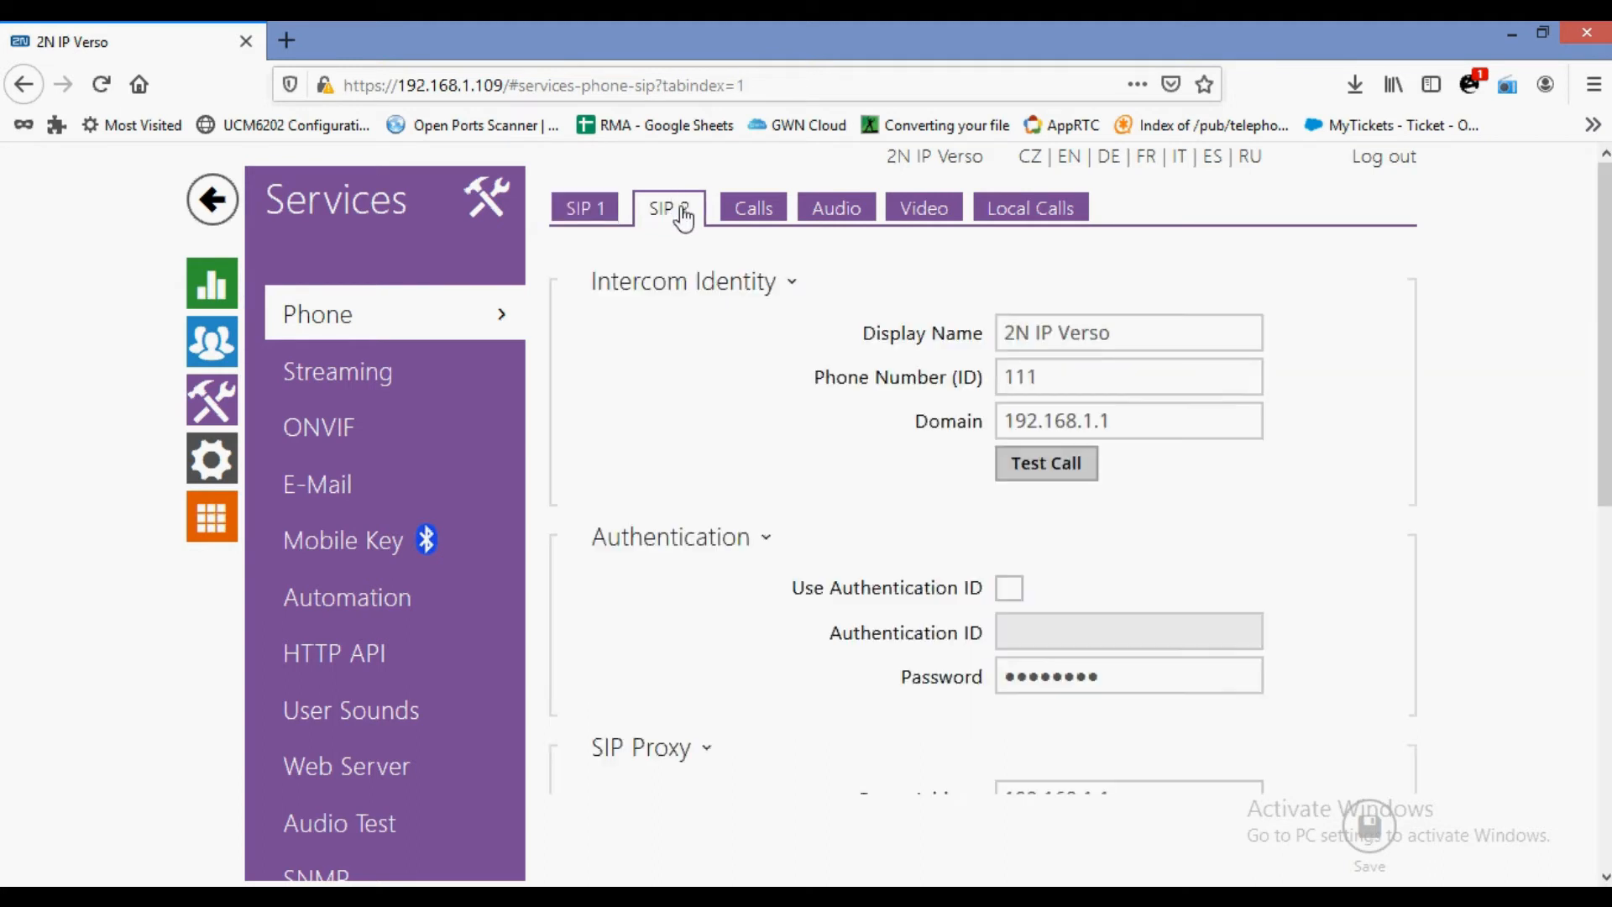
scroll(899, 359, down, 3)
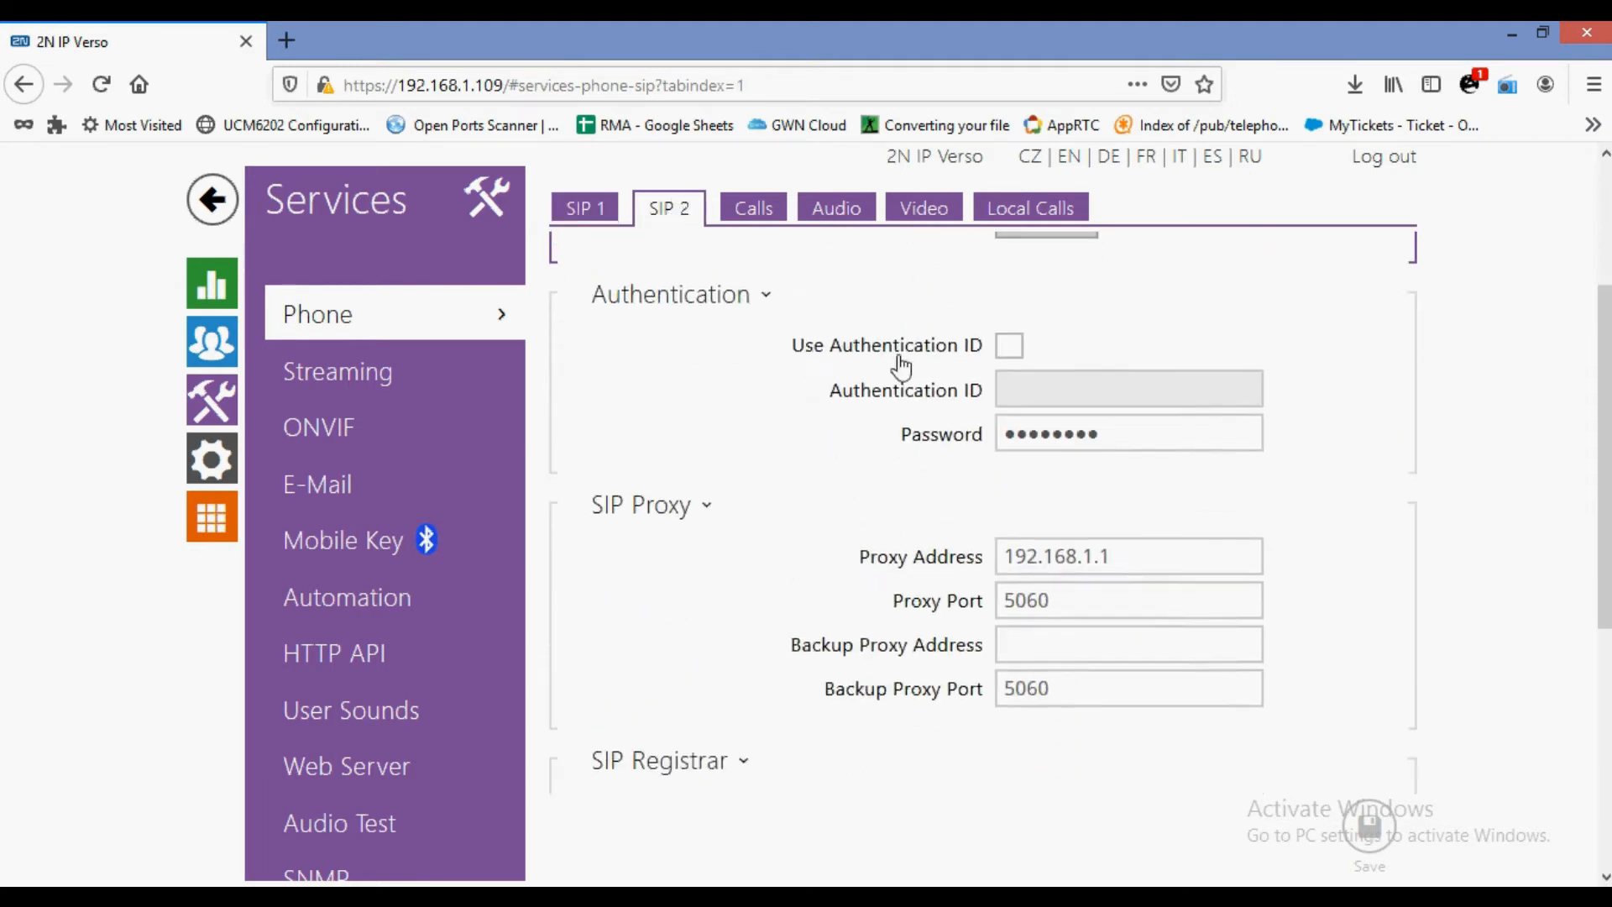
scroll(899, 360, down, 6)
scroll(902, 361, up, 9)
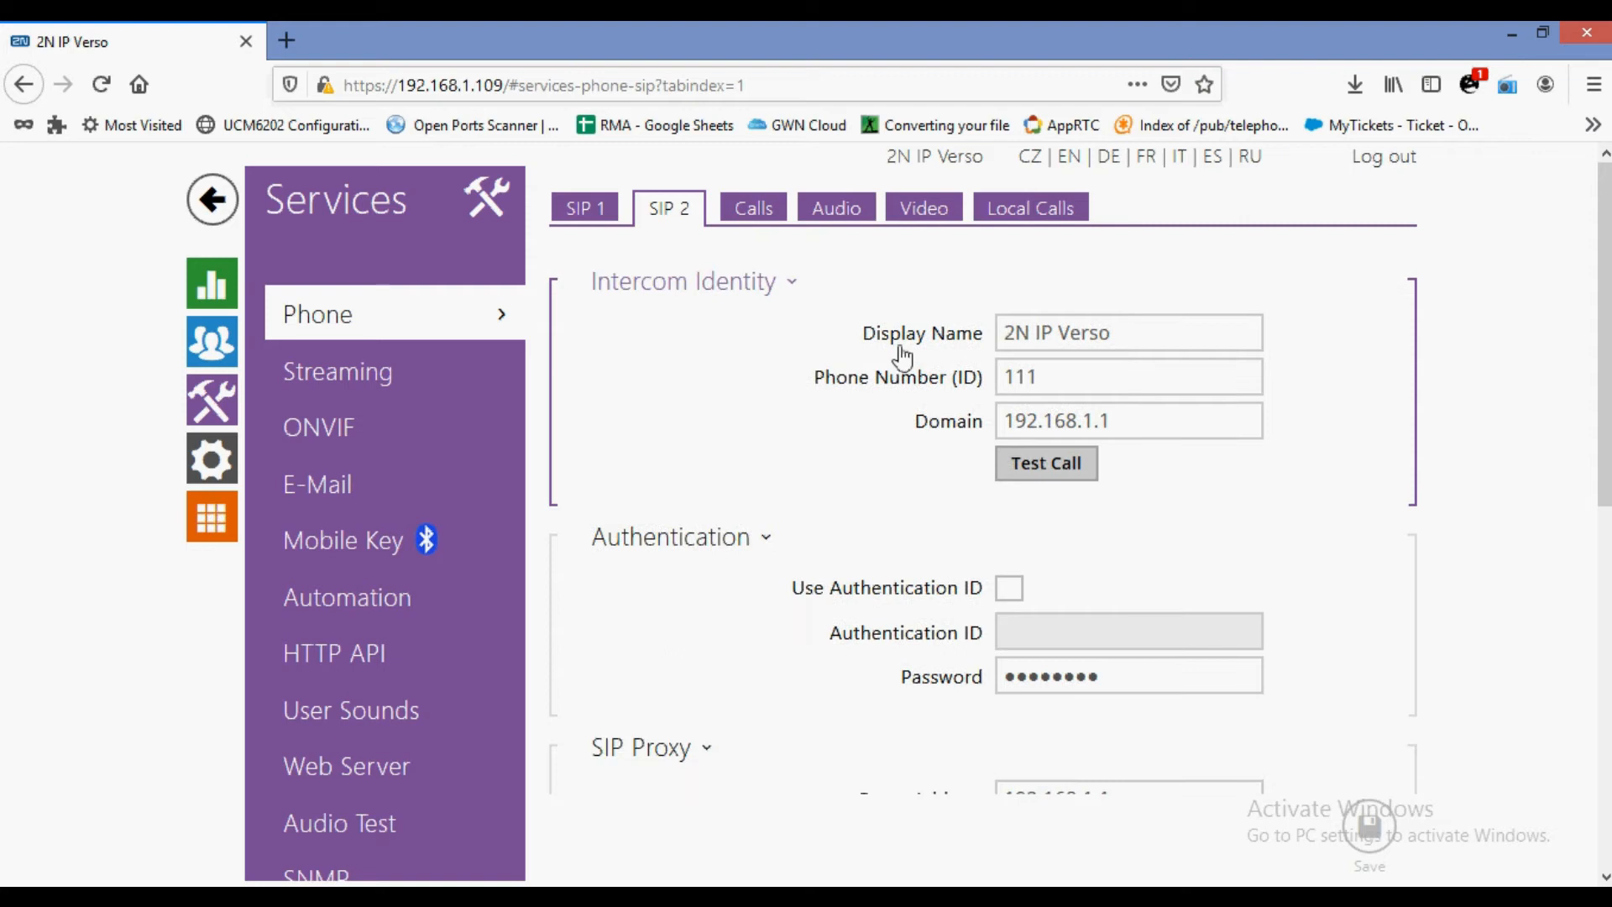
On the Calls tab, try Always Busy for SIP1, then restore Automatic answering.
click(751, 208)
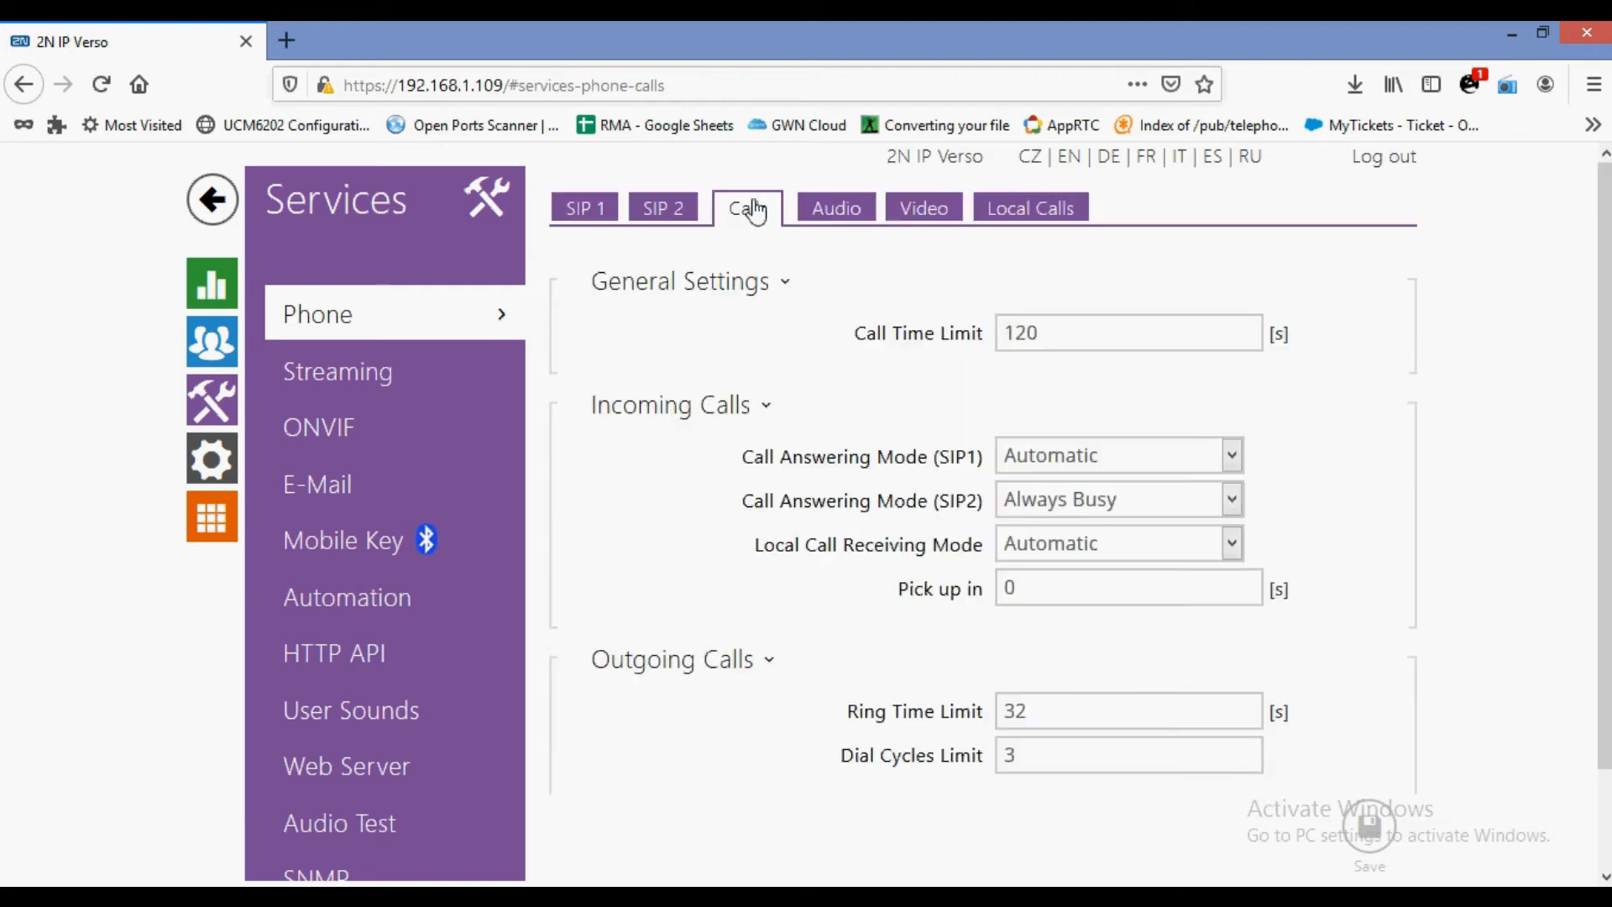
click(1075, 470)
click(1079, 497)
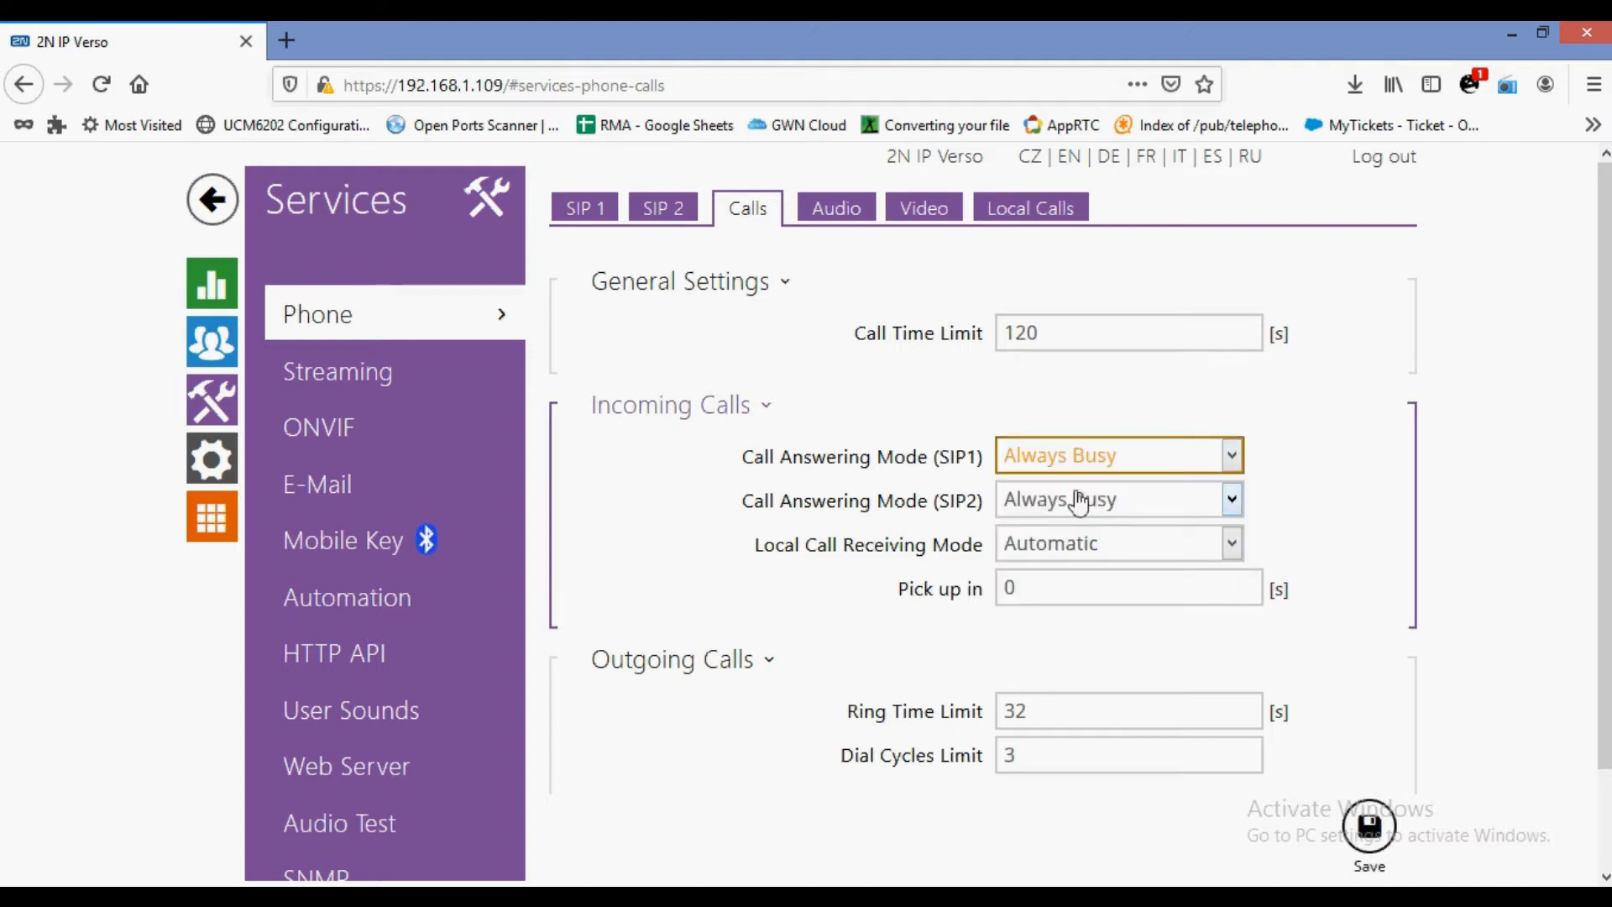
click(1152, 473)
click(1066, 573)
Set the SIP2 call answering mode to Manual Pickup and save.
click(1142, 501)
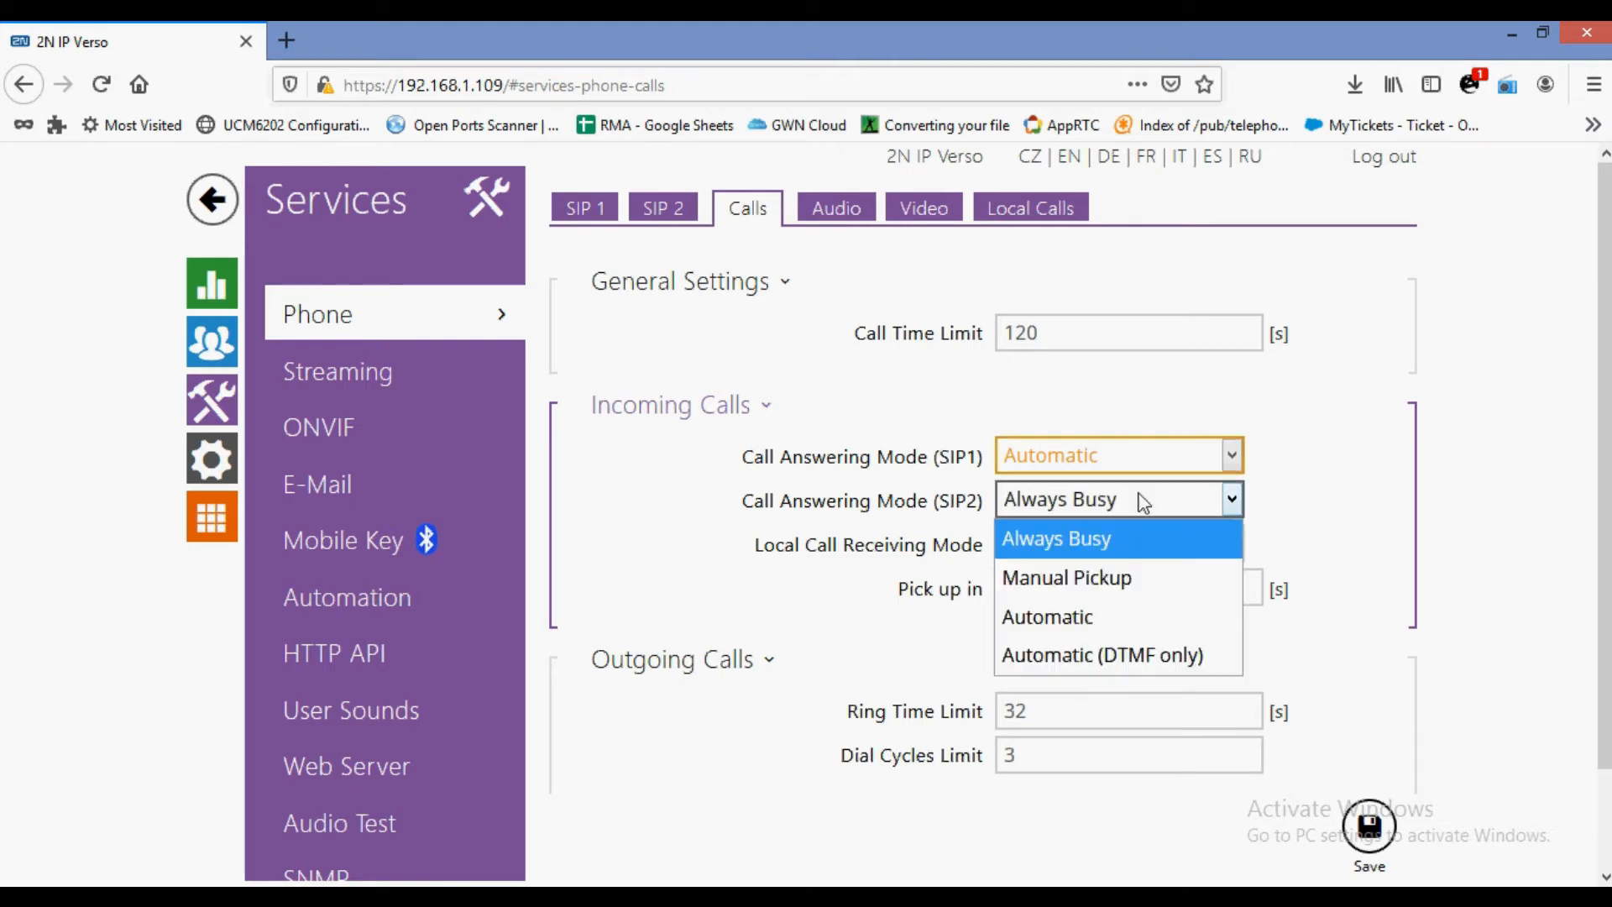
click(1108, 581)
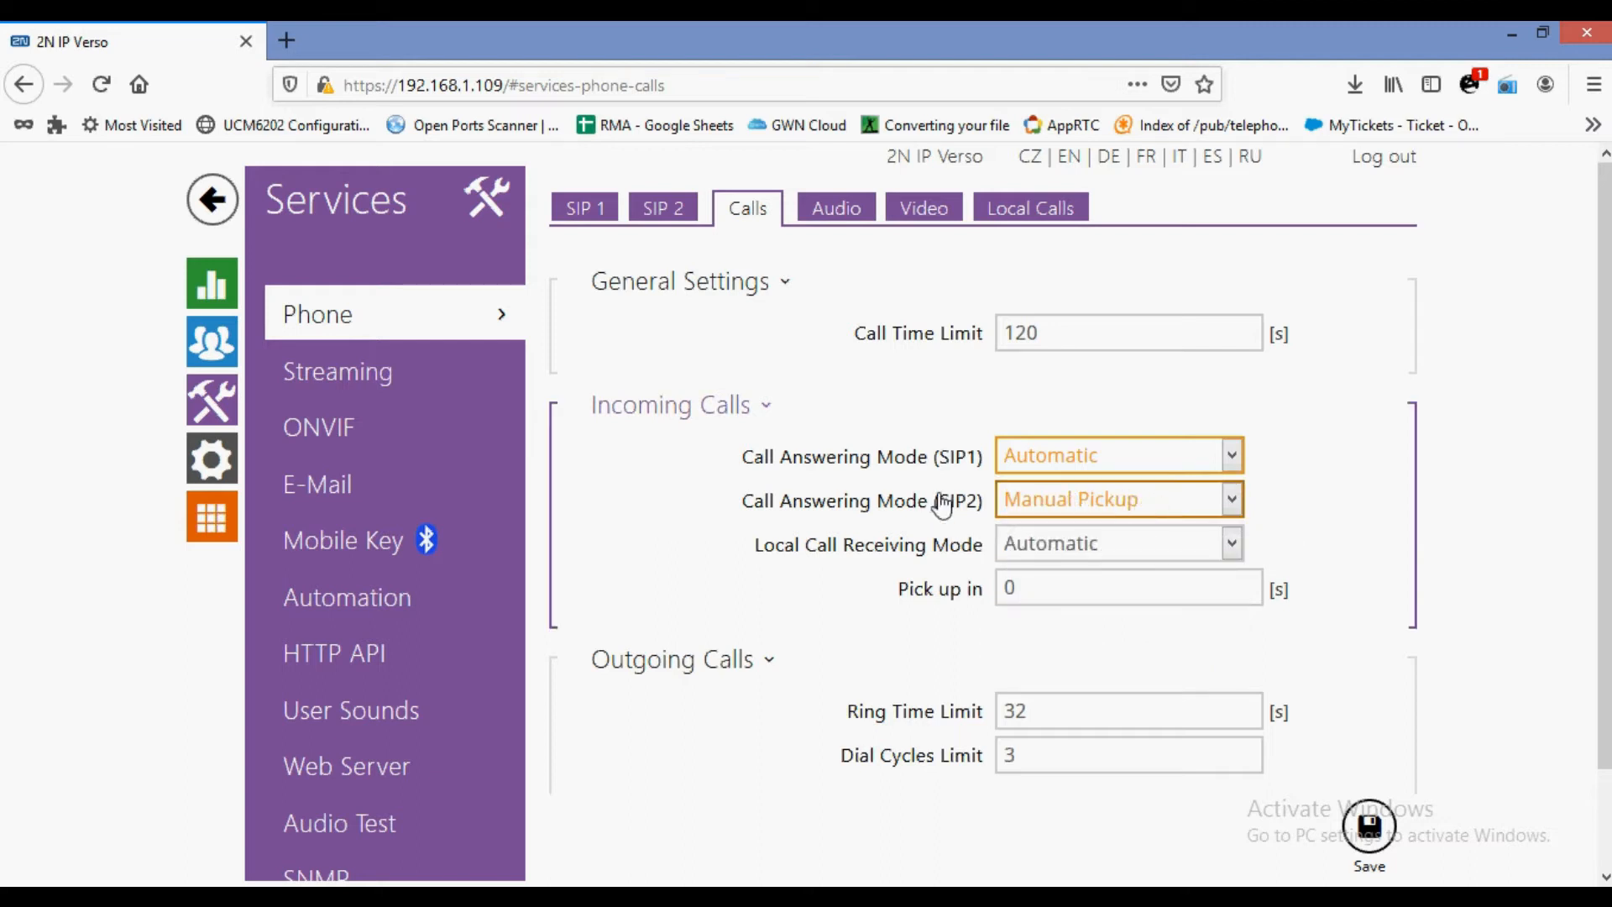
drag(934, 457, 986, 461)
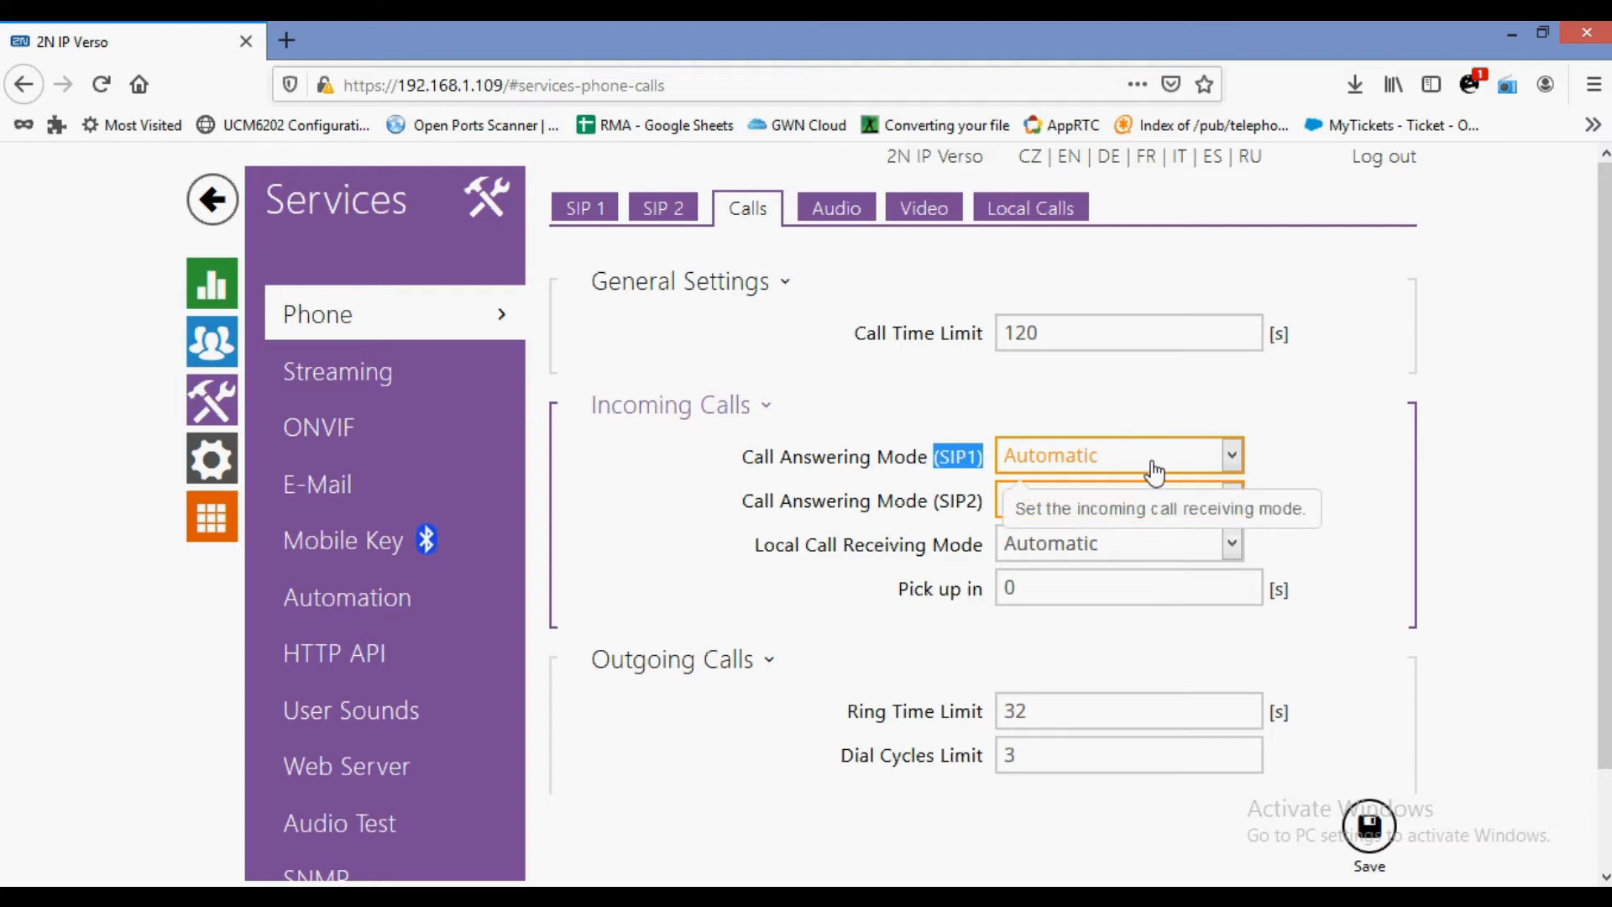
scroll(911, 613, down, 2)
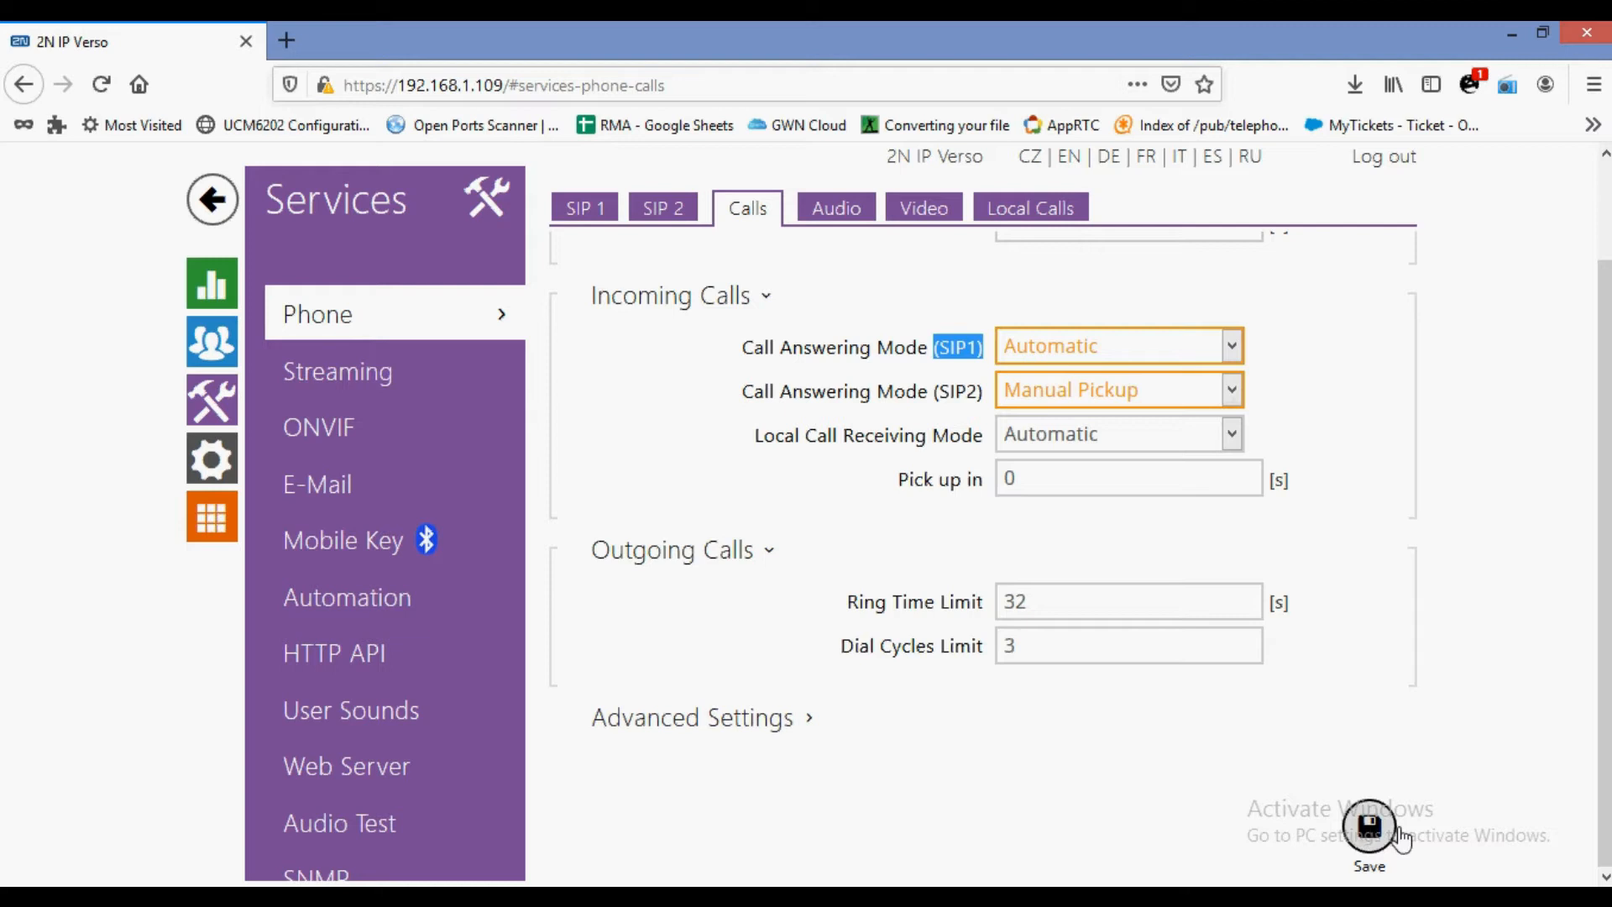
click(1370, 826)
scroll(1011, 601, up, 2)
click(812, 198)
Review the audio codecs: PCMU at priority 1 and PCMA at priority 2.
drag(610, 387, 698, 387)
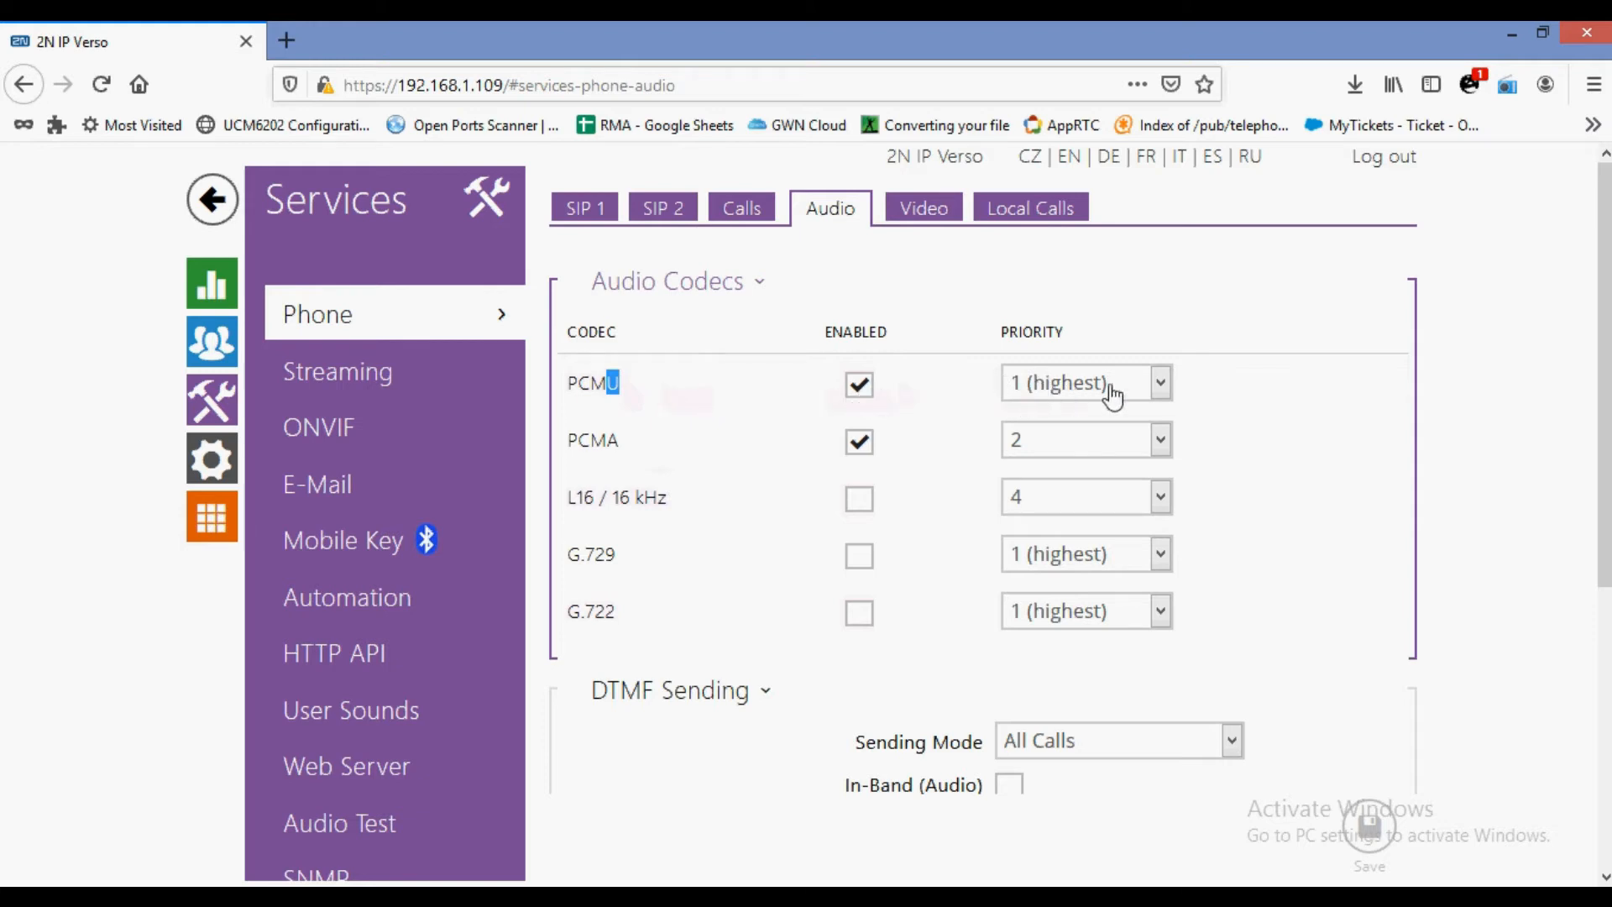
drag(611, 446, 707, 447)
click(985, 442)
Keep the DTMF sending mode at All Calls and review the DTMF receiving options.
scroll(913, 592, down, 4)
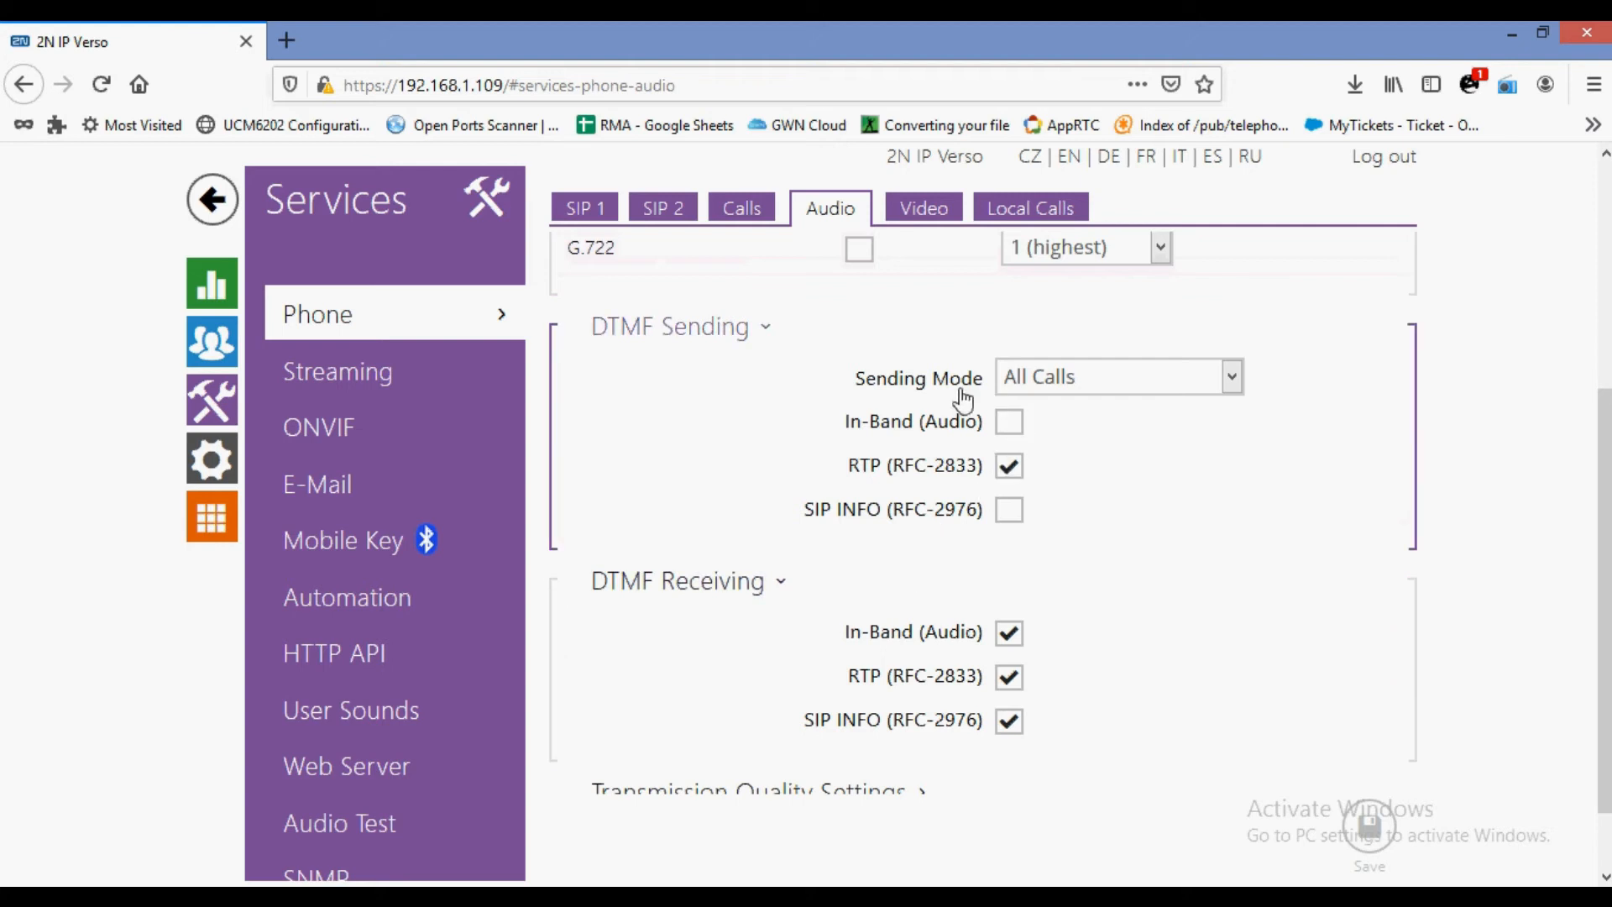
click(1063, 382)
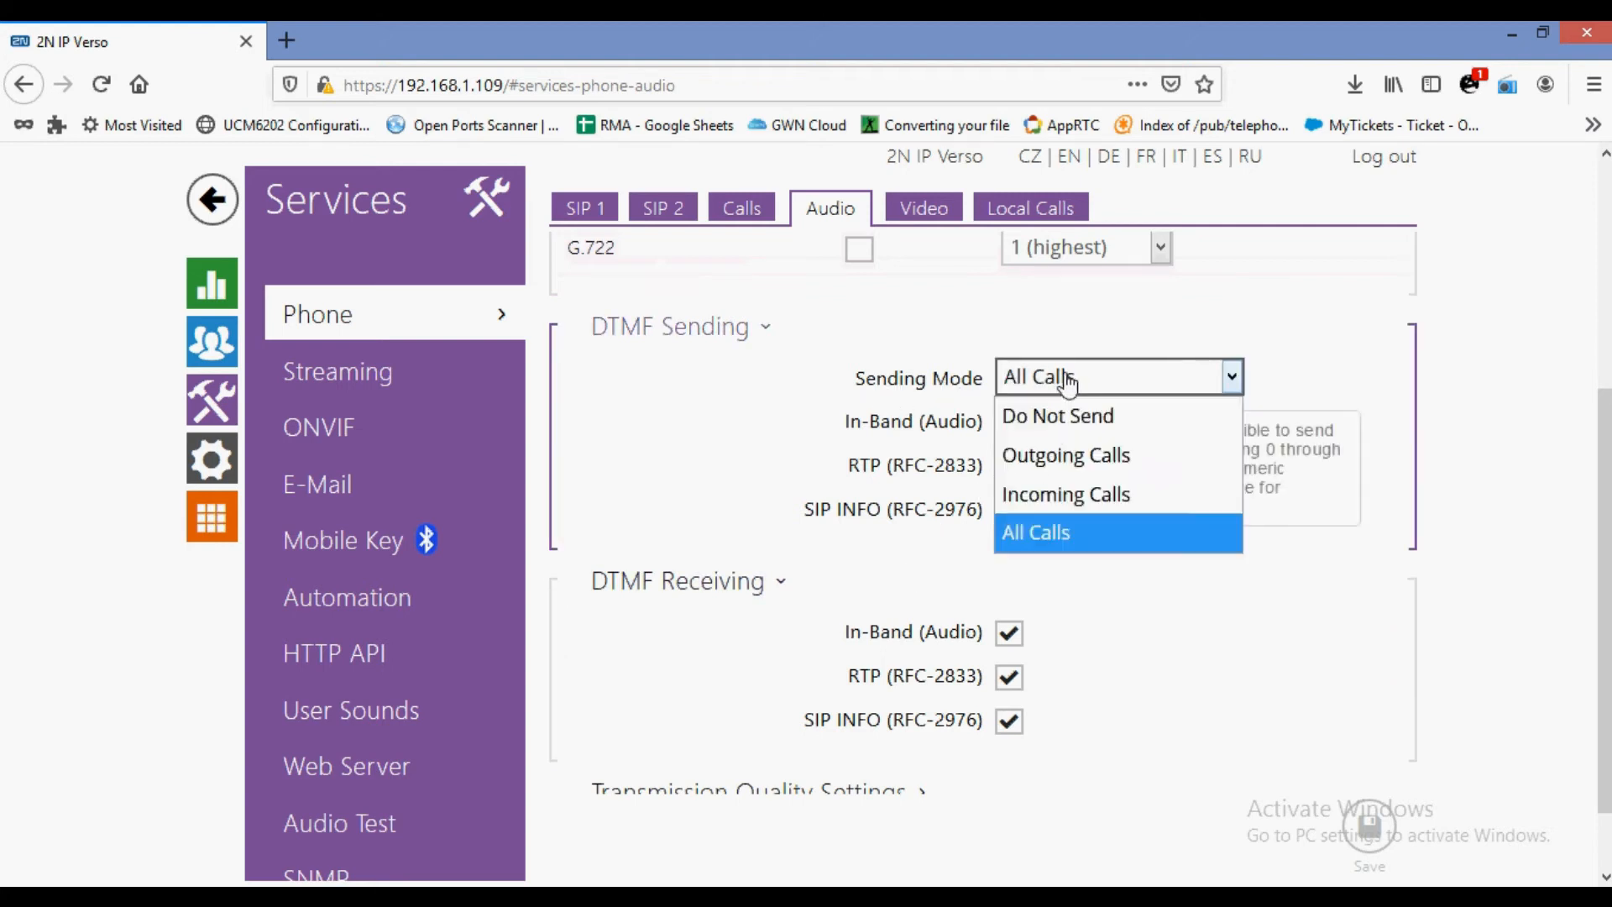
click(1029, 535)
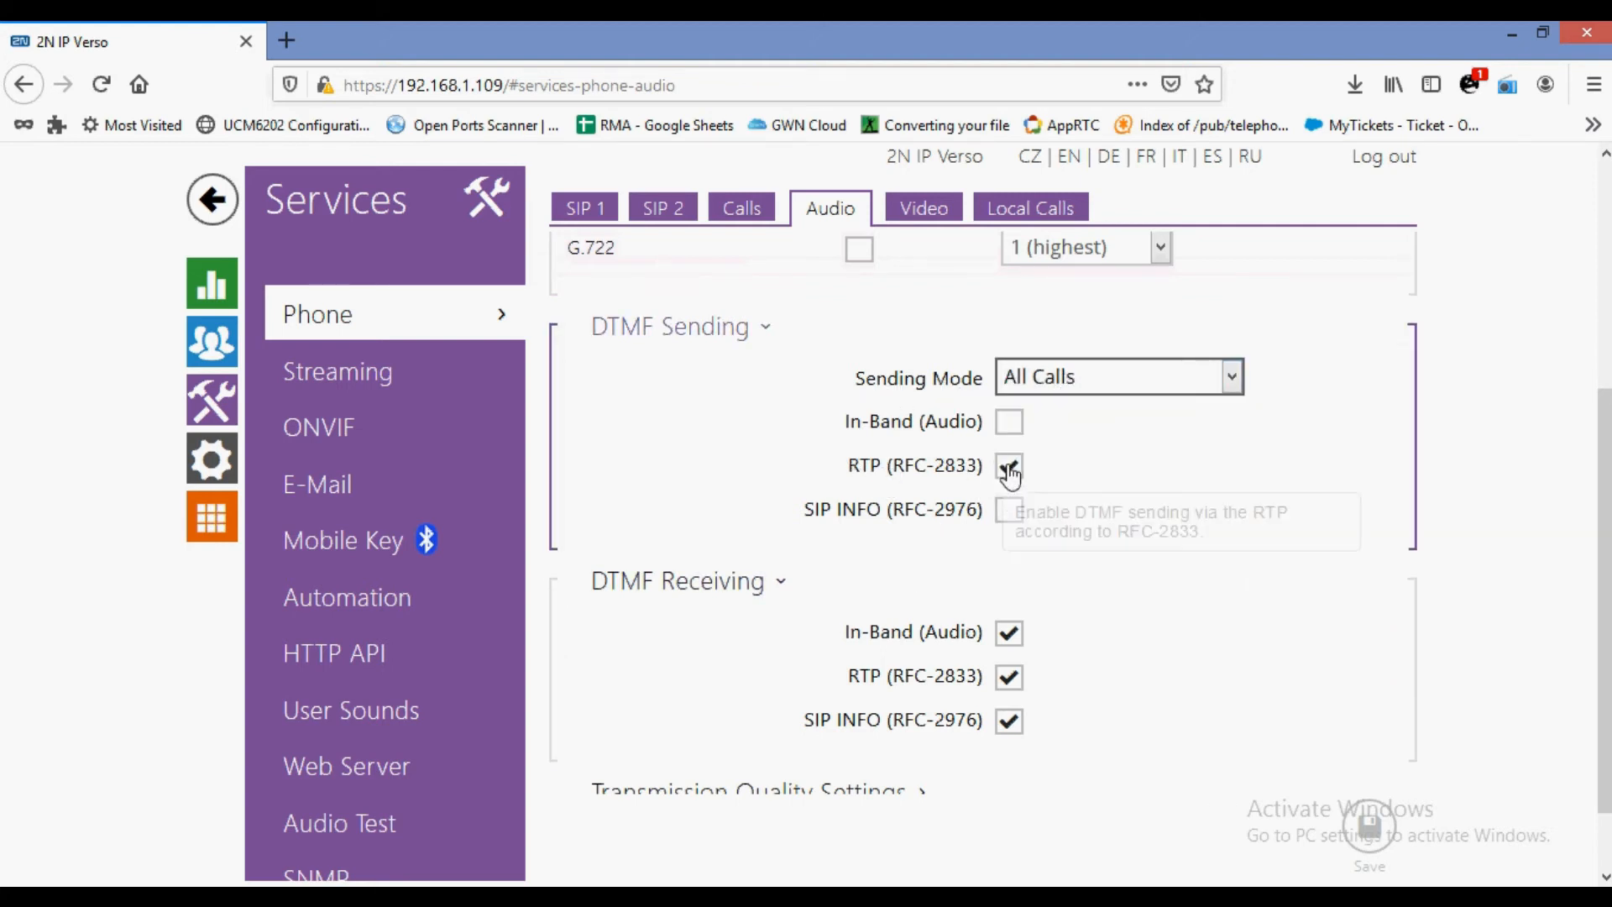
scroll(1007, 467, down, 1)
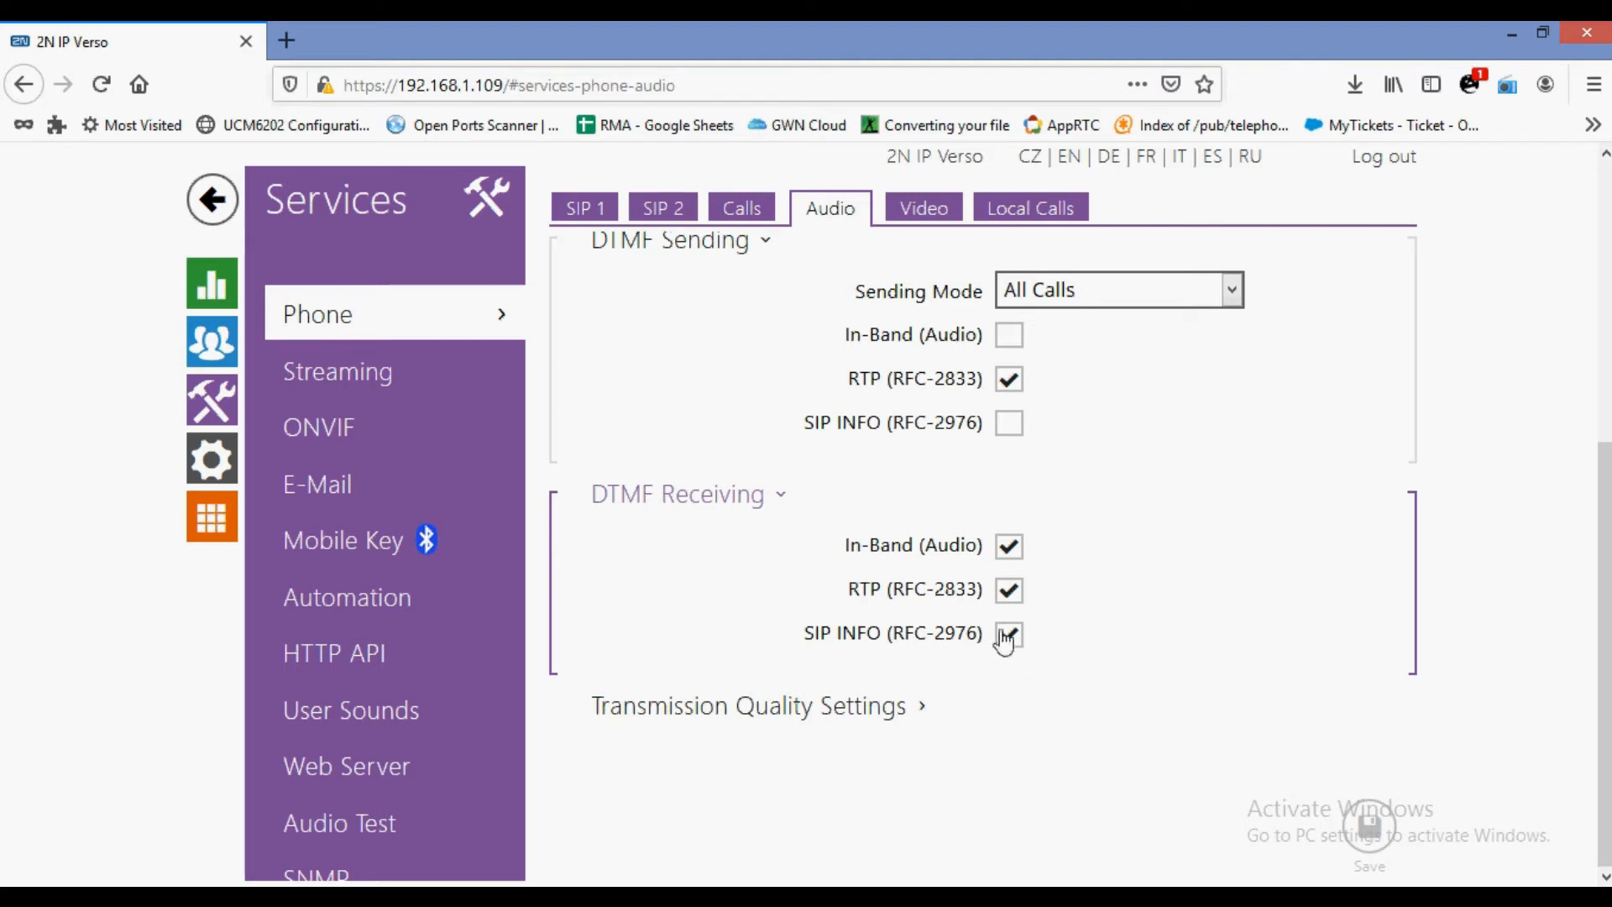
click(924, 211)
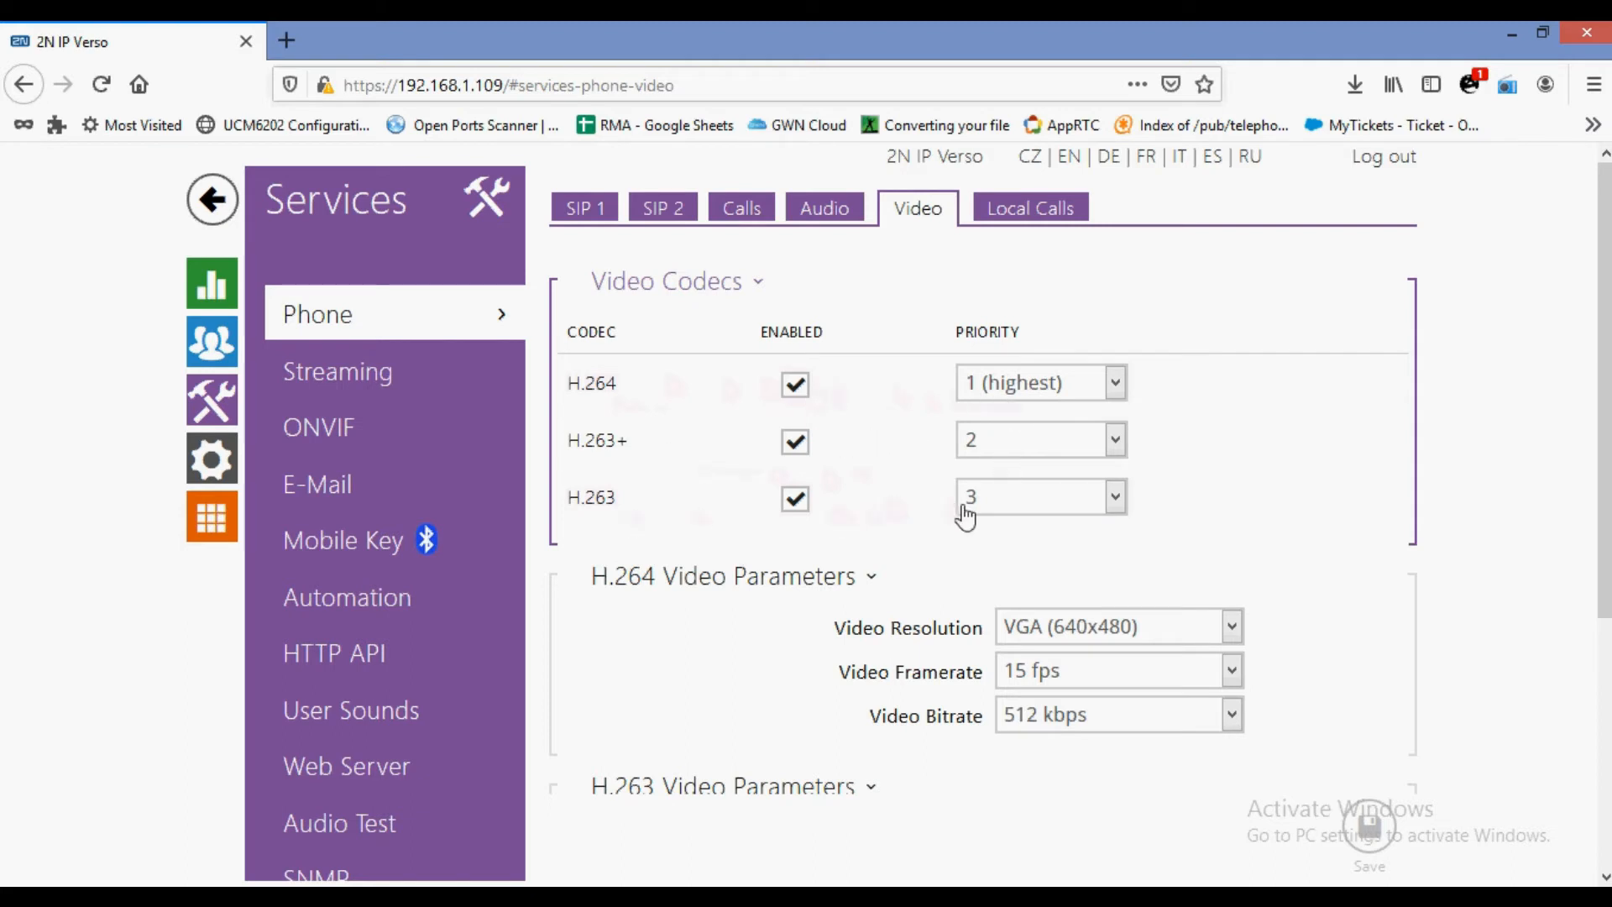
Set H.264 to VGA resolution, 30 fps and a 1024 kbps bitrate, and save.
scroll(940, 527, down, 4)
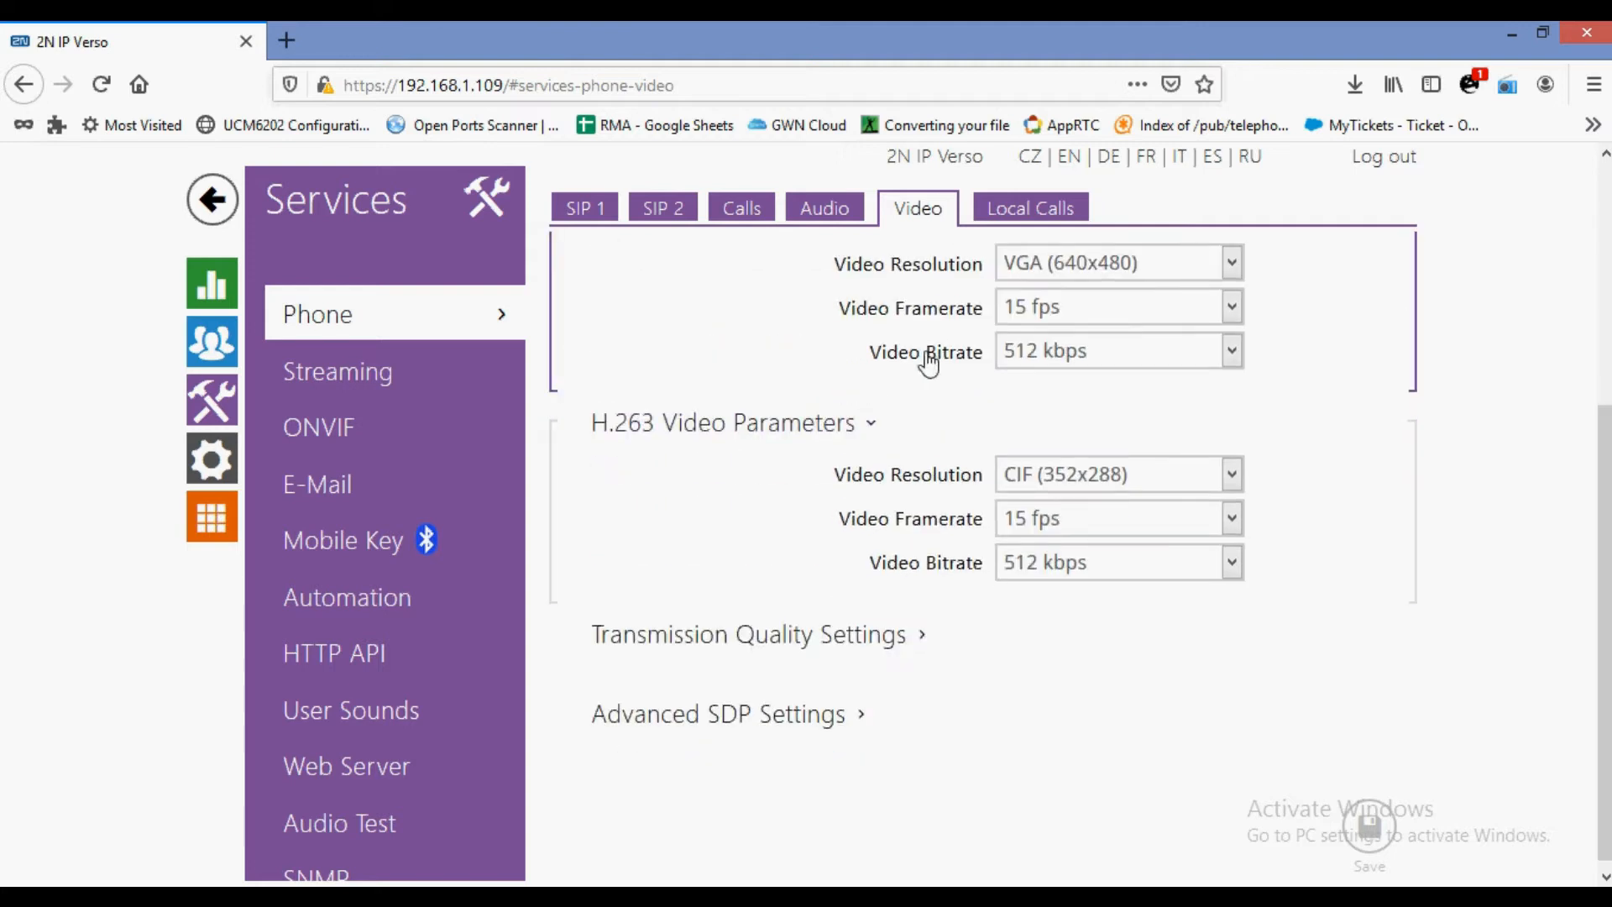
scroll(943, 352, up, 1)
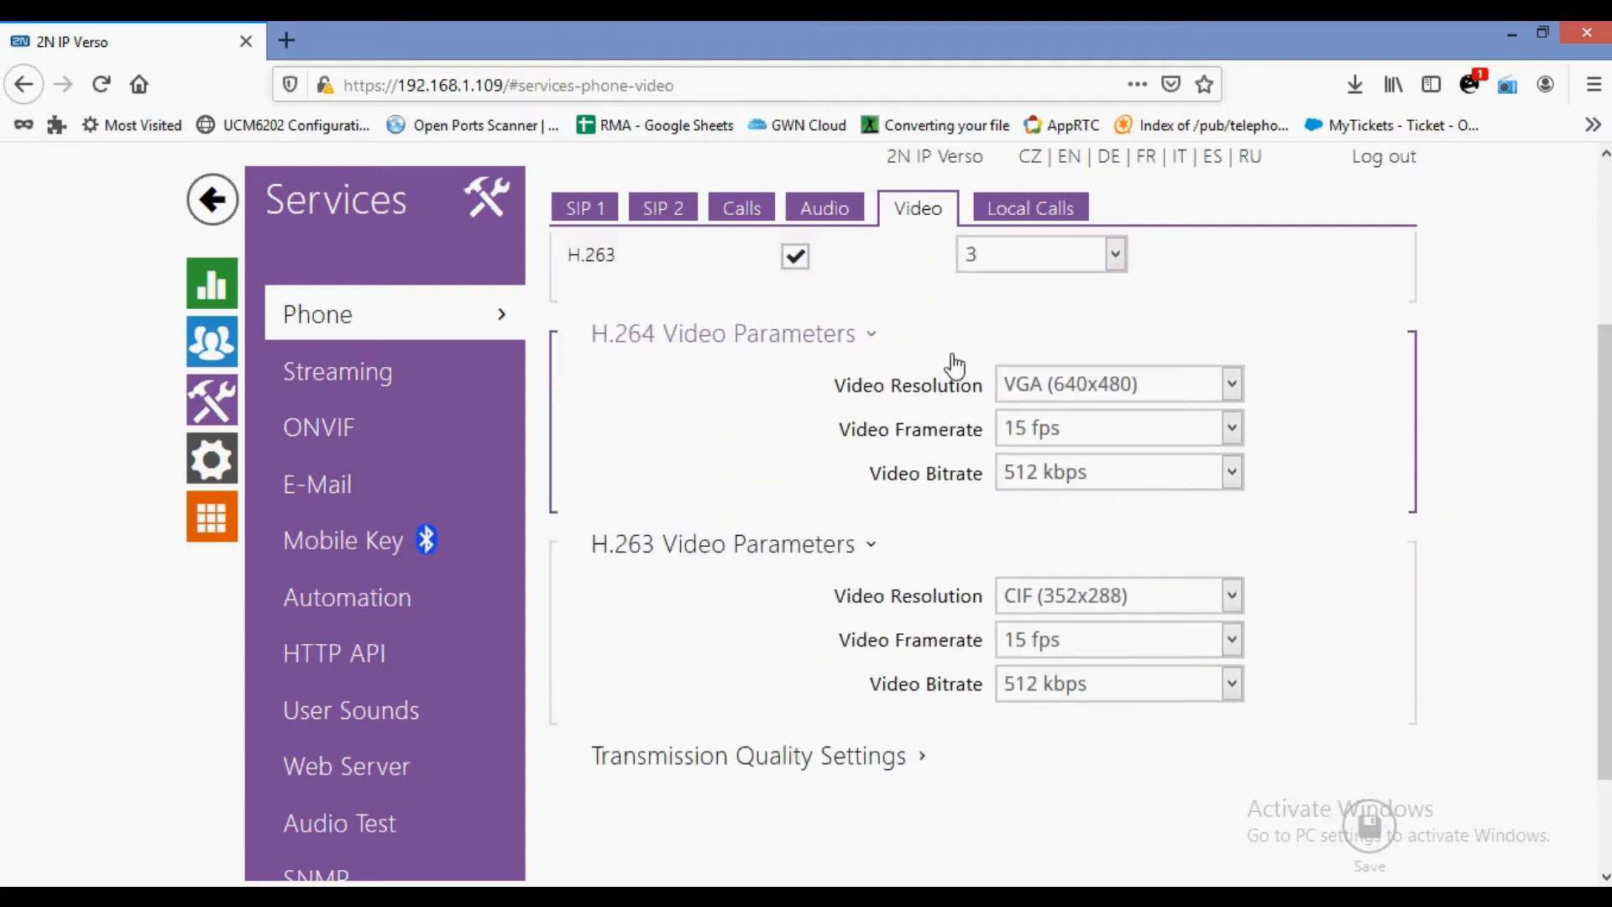
click(1084, 388)
click(1084, 388)
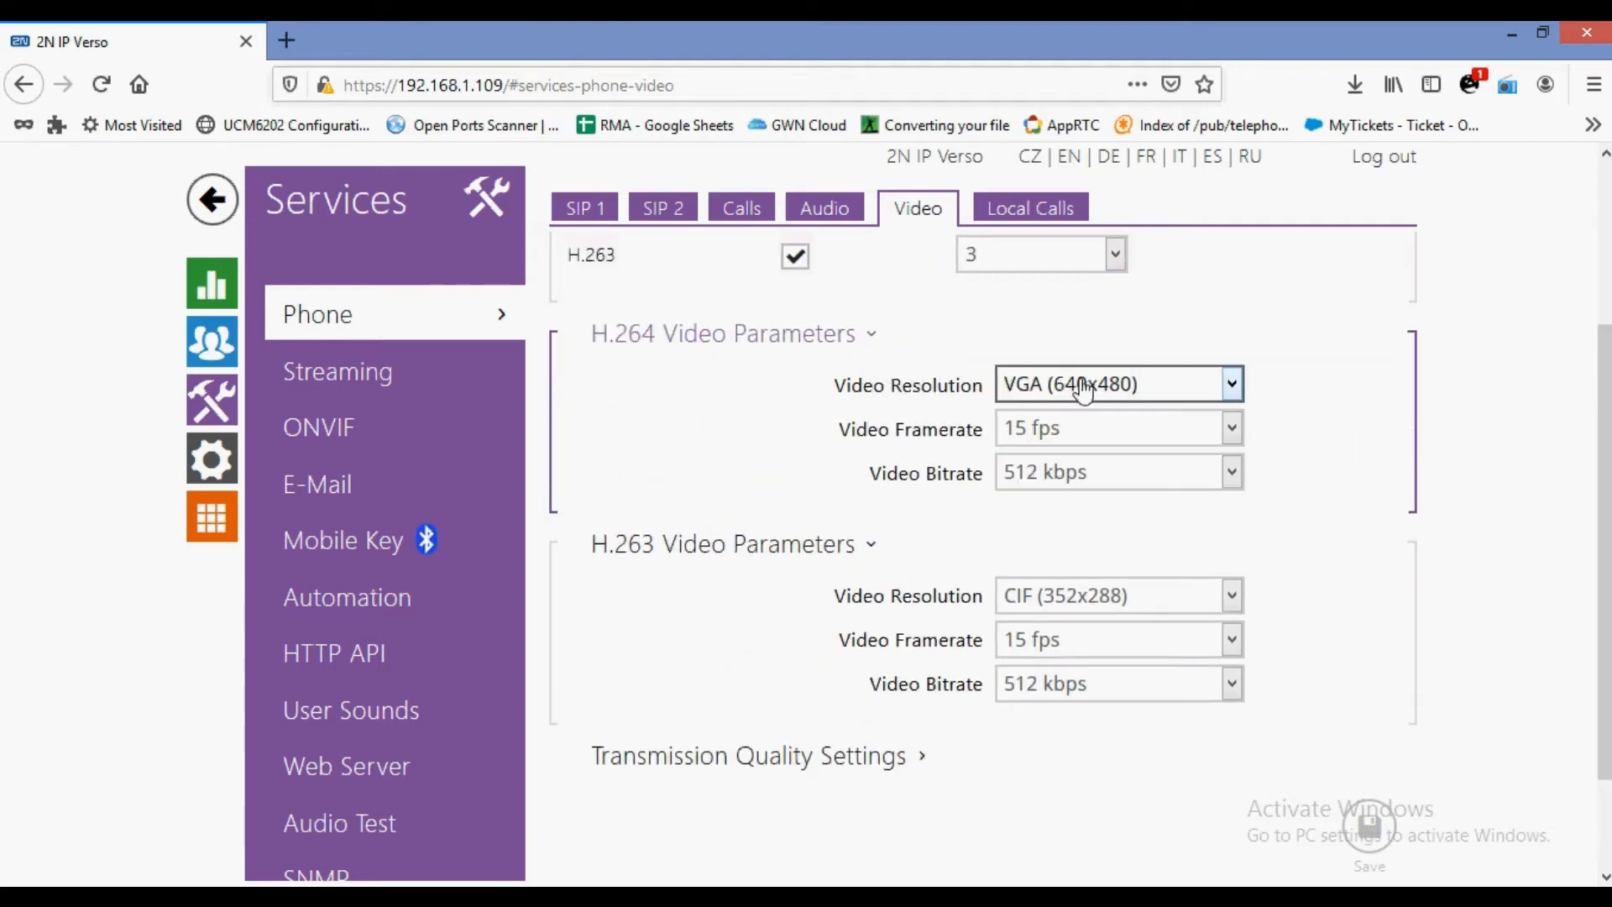
click(1041, 428)
click(1041, 546)
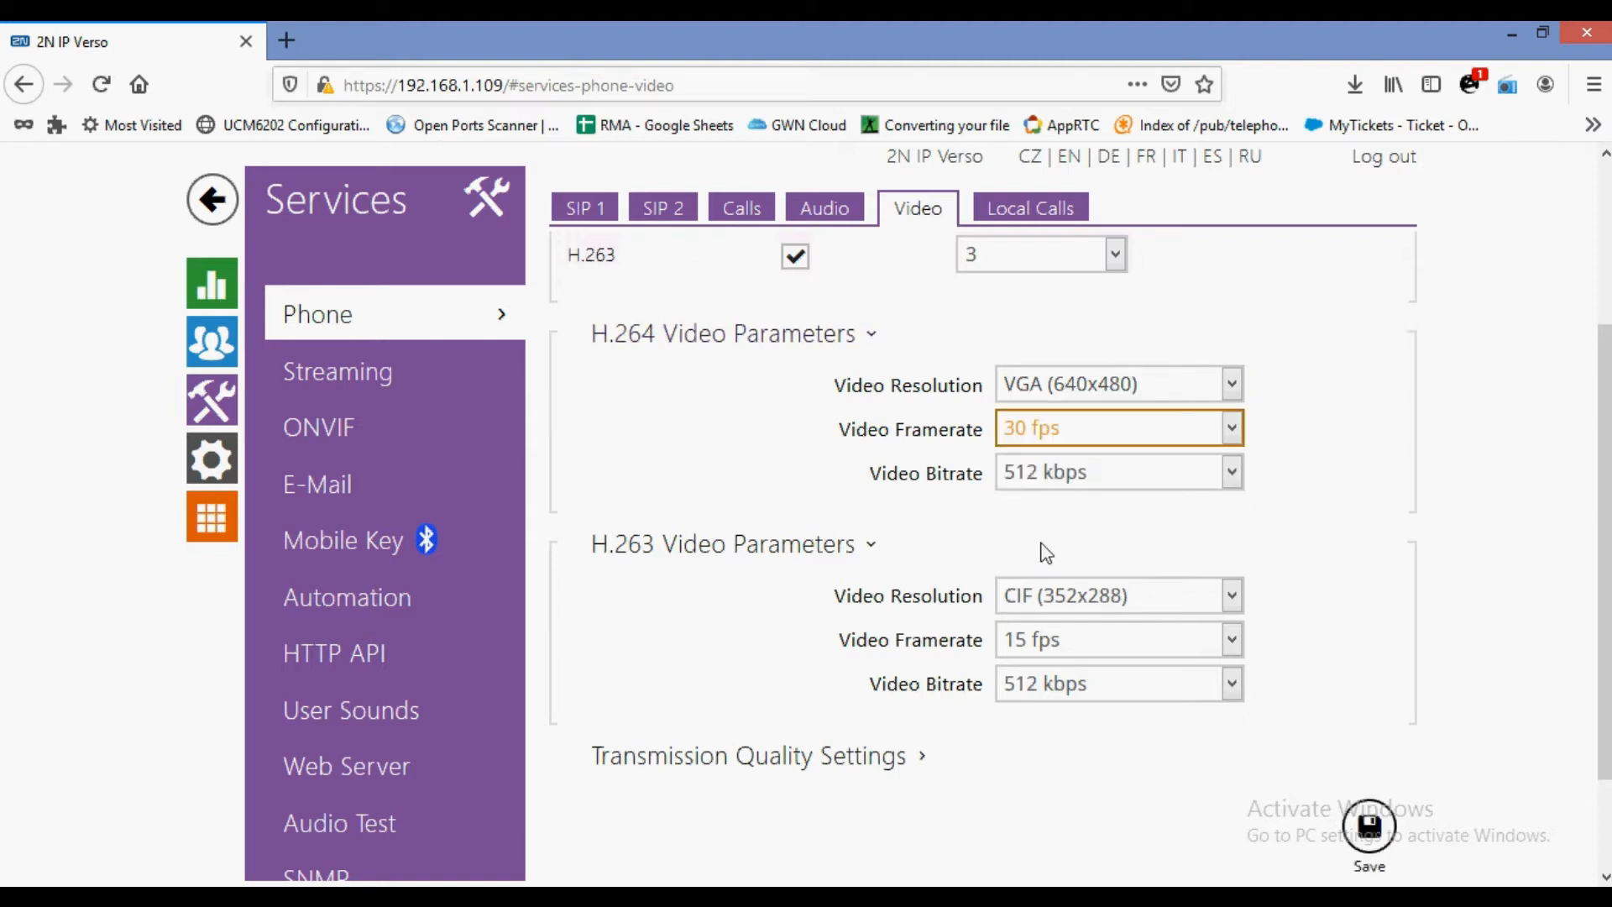
click(1041, 474)
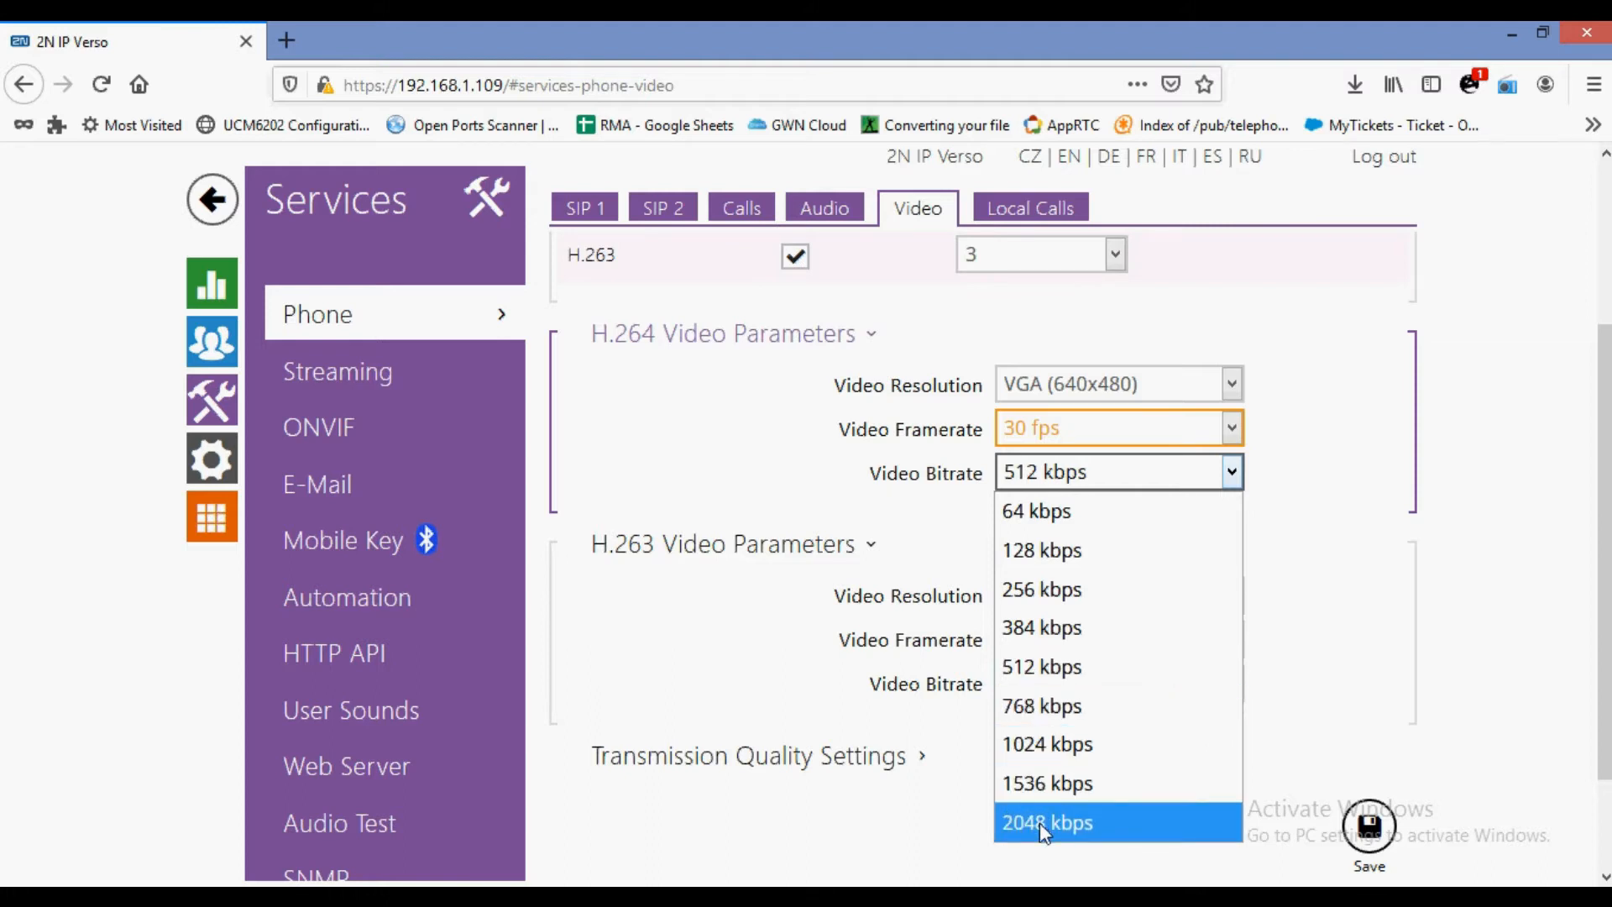
click(1041, 742)
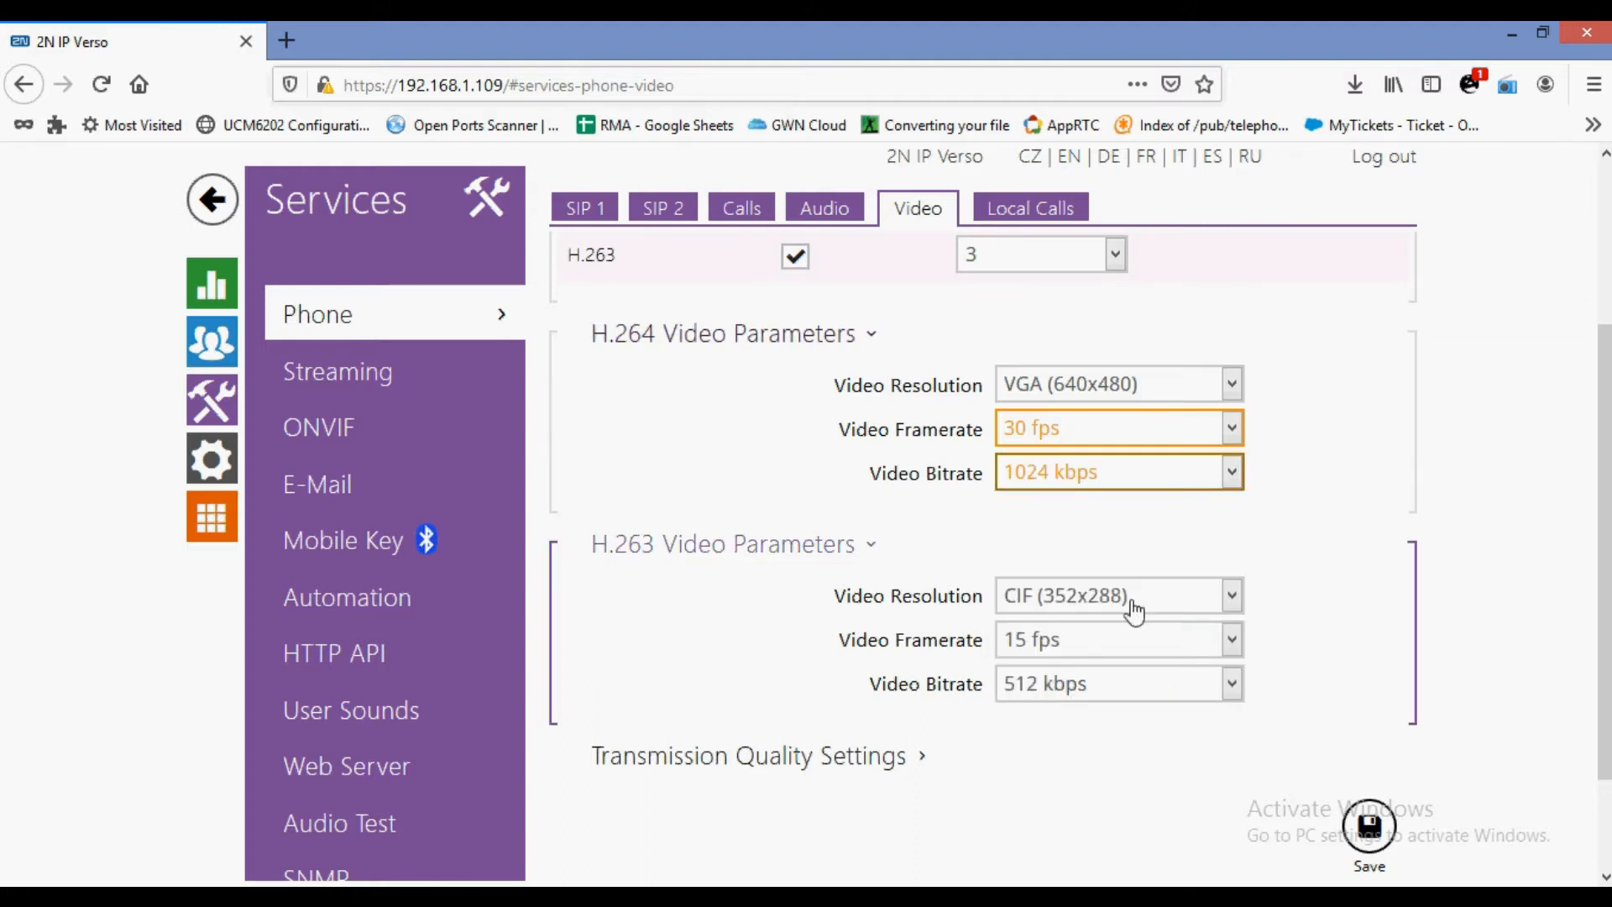
scroll(1251, 528, down, 3)
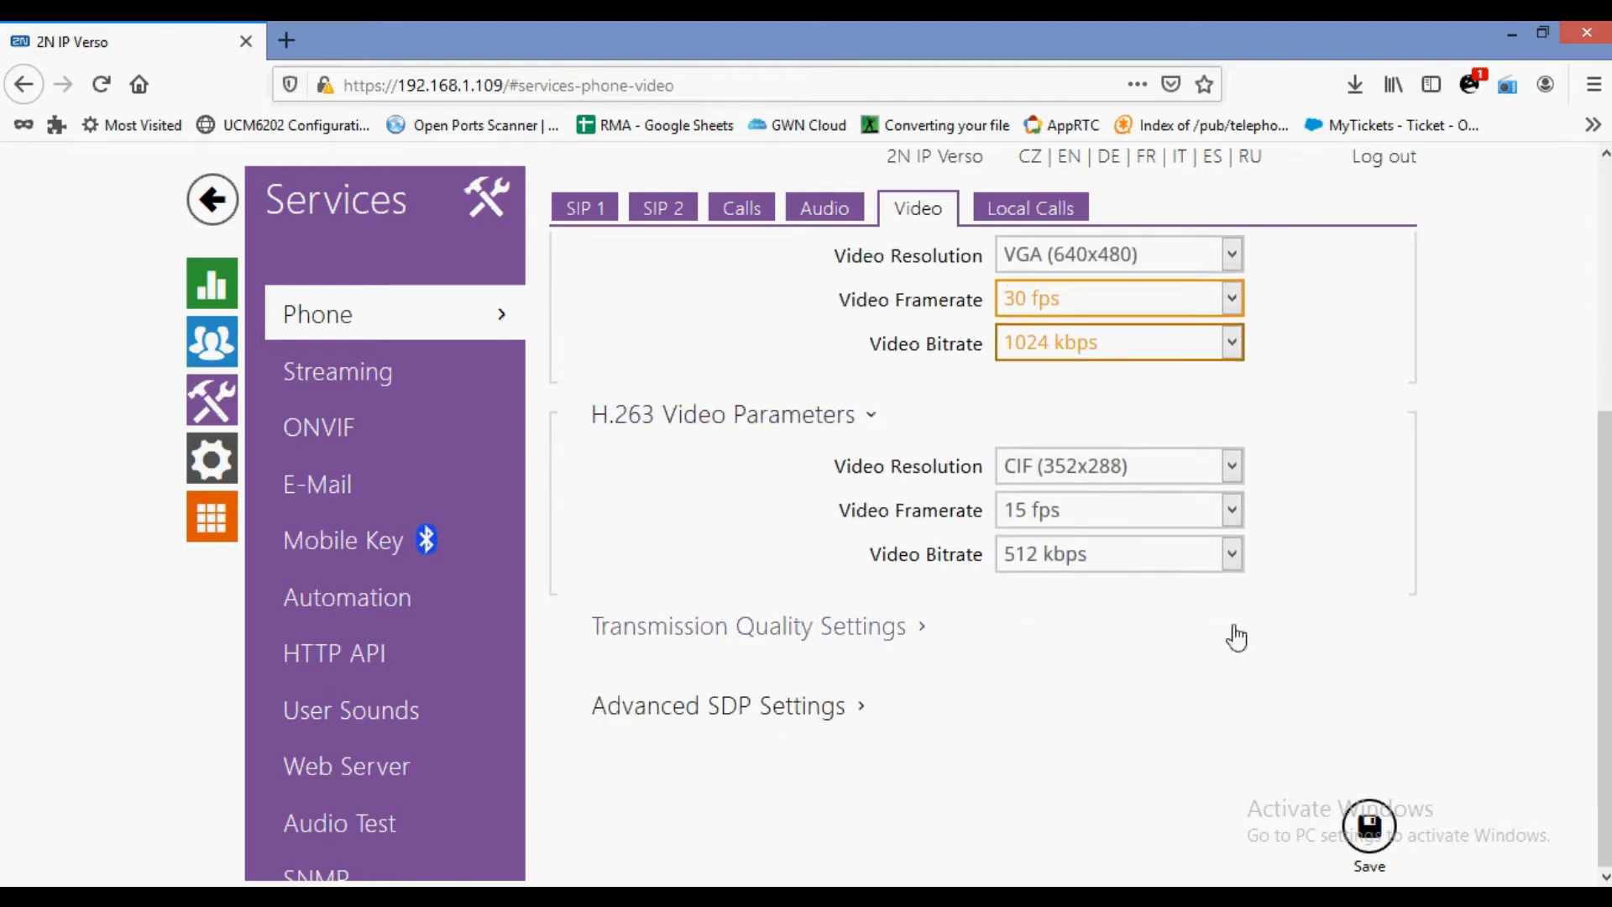
click(1369, 831)
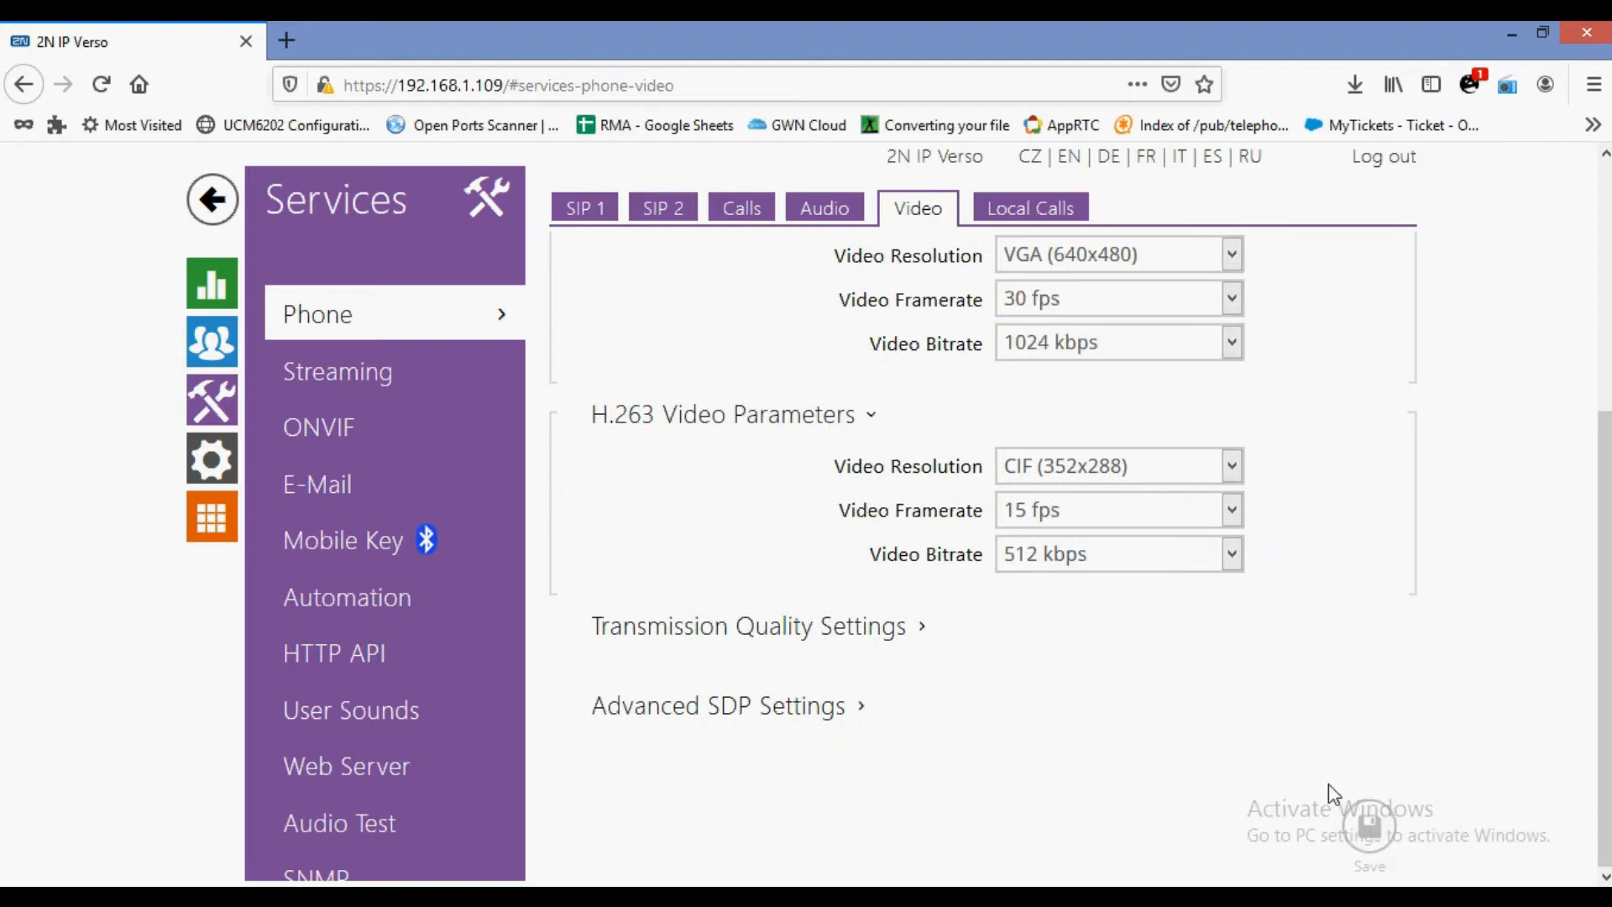
Check Local Calls, then view the Streaming RTSP settings (H.264, VGA, 15 fps, 512 kbps).
click(1031, 219)
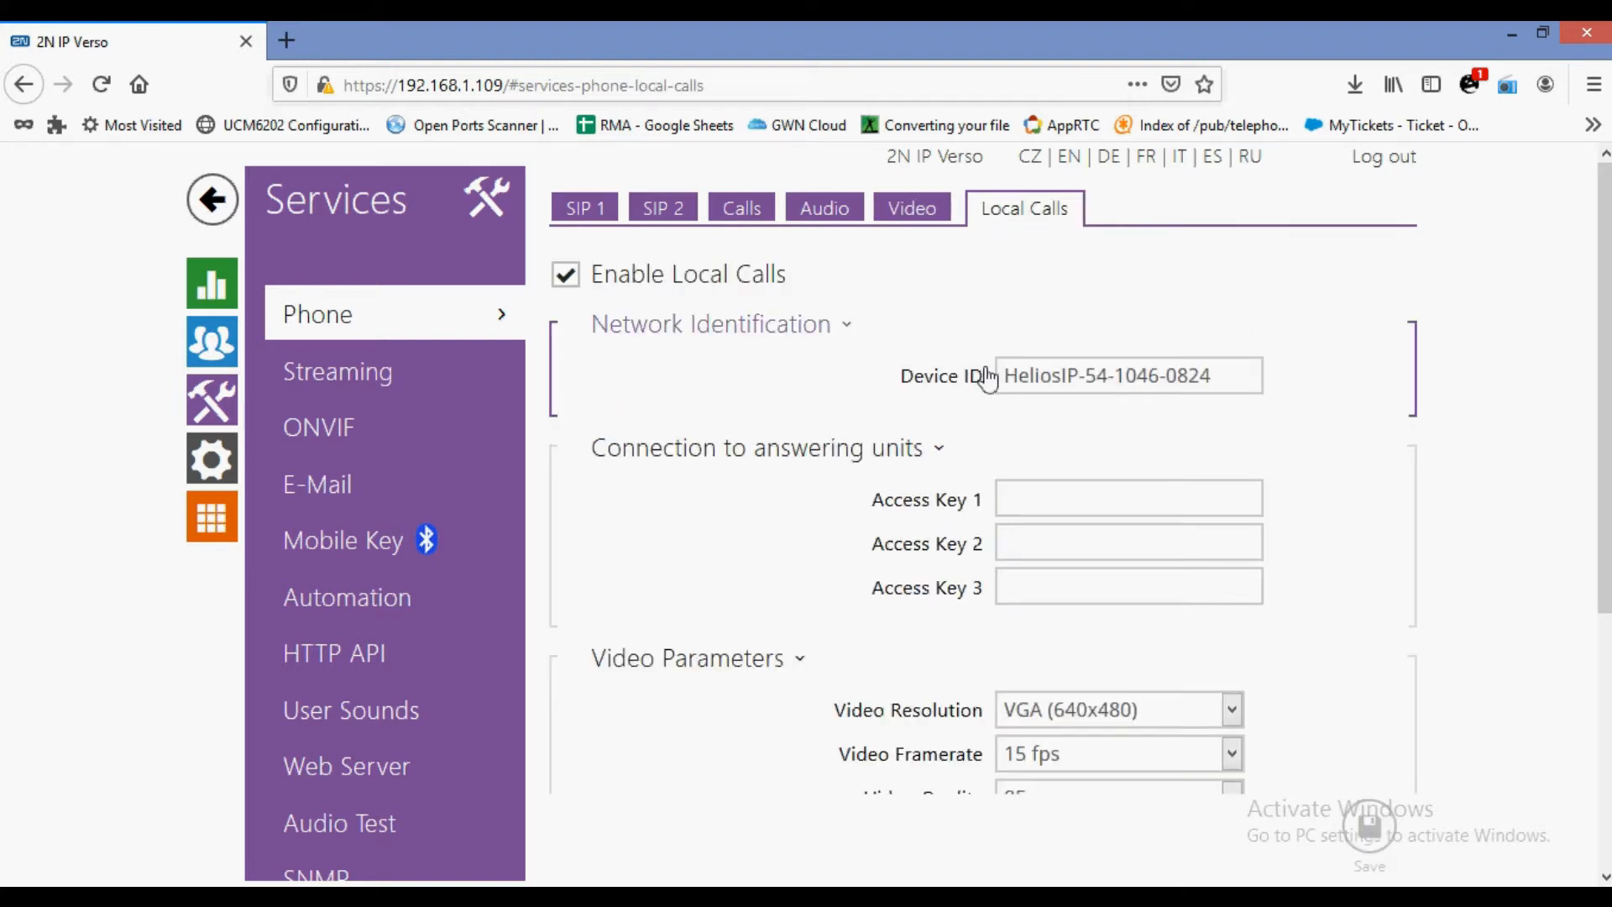
click(391, 382)
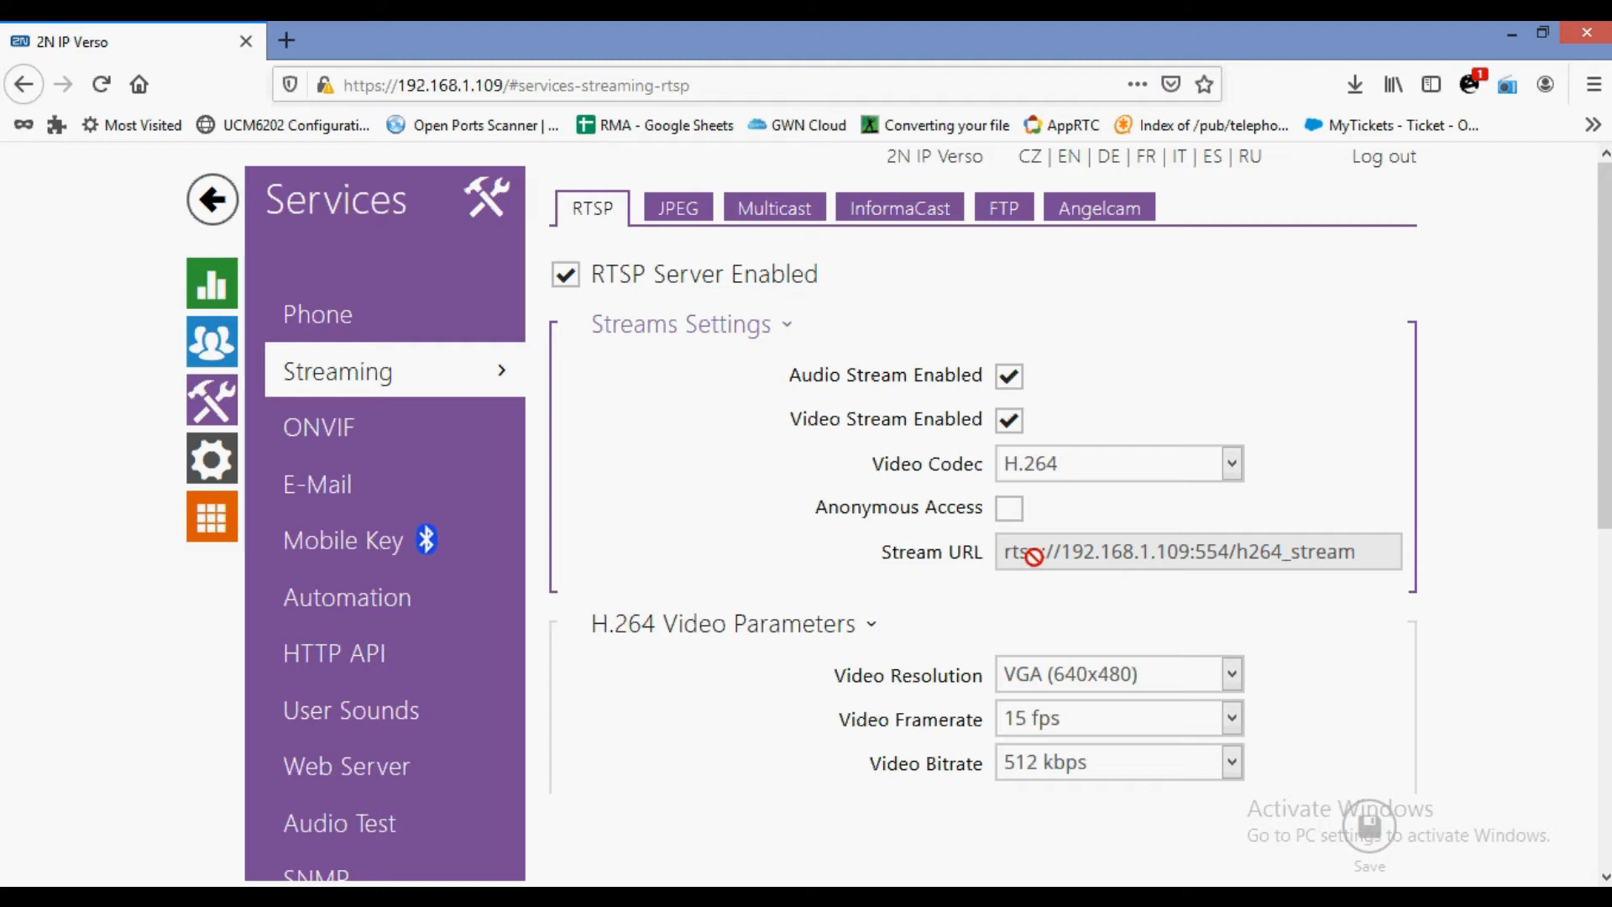
Look over the JPEG, Multicast and InformaCast settings, then view ONVIF with WS-Discovery enabled.
click(715, 227)
click(762, 220)
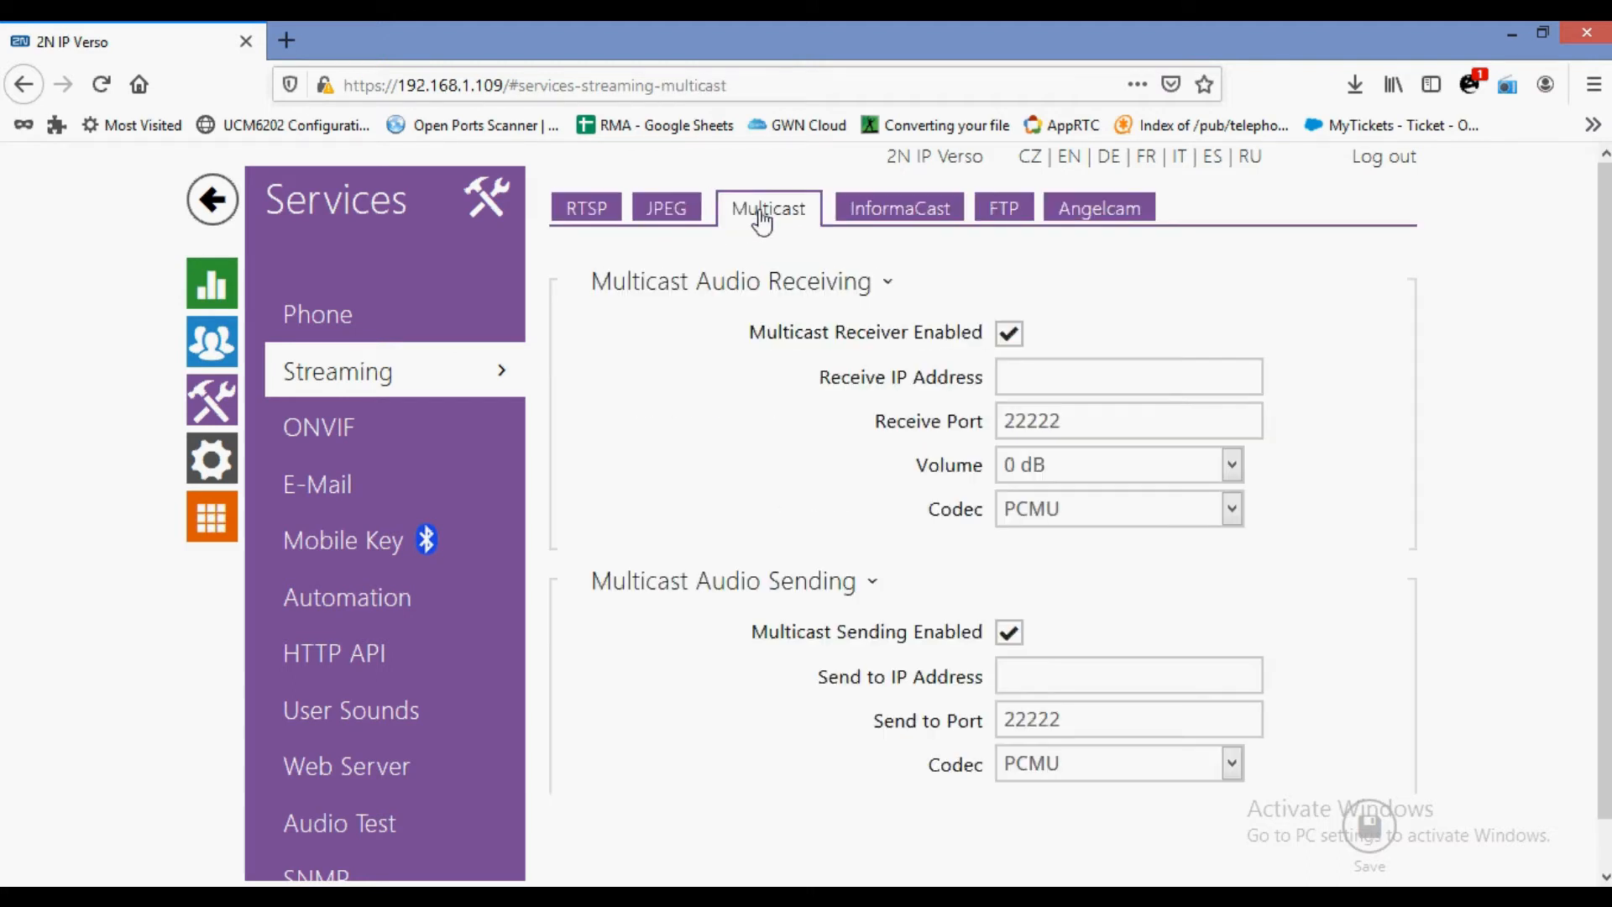
click(895, 217)
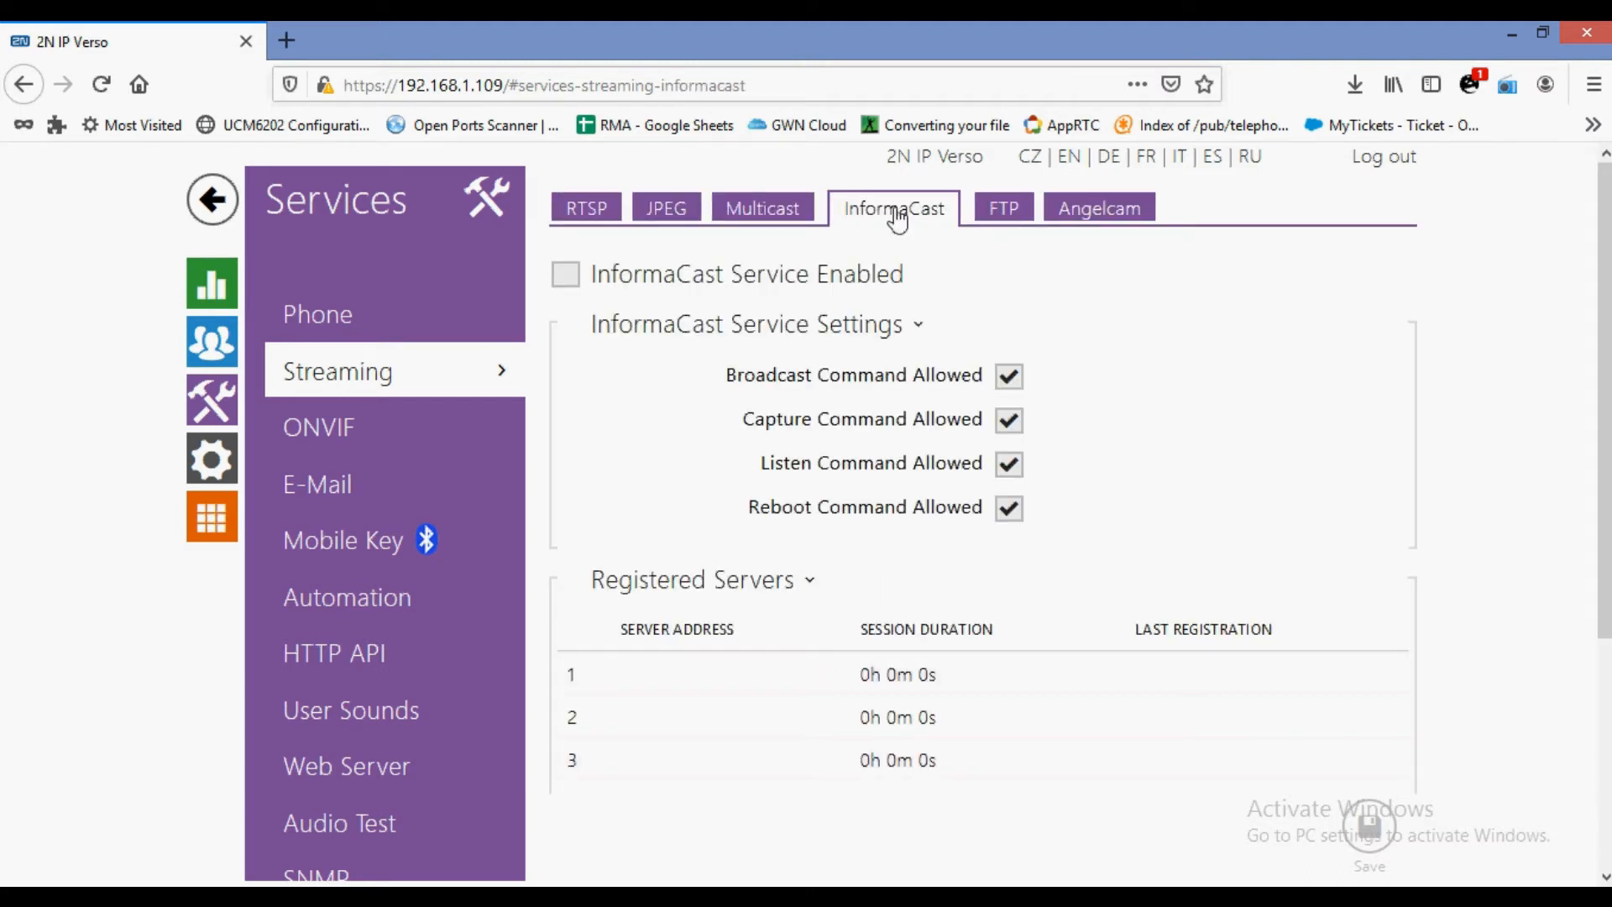
click(413, 452)
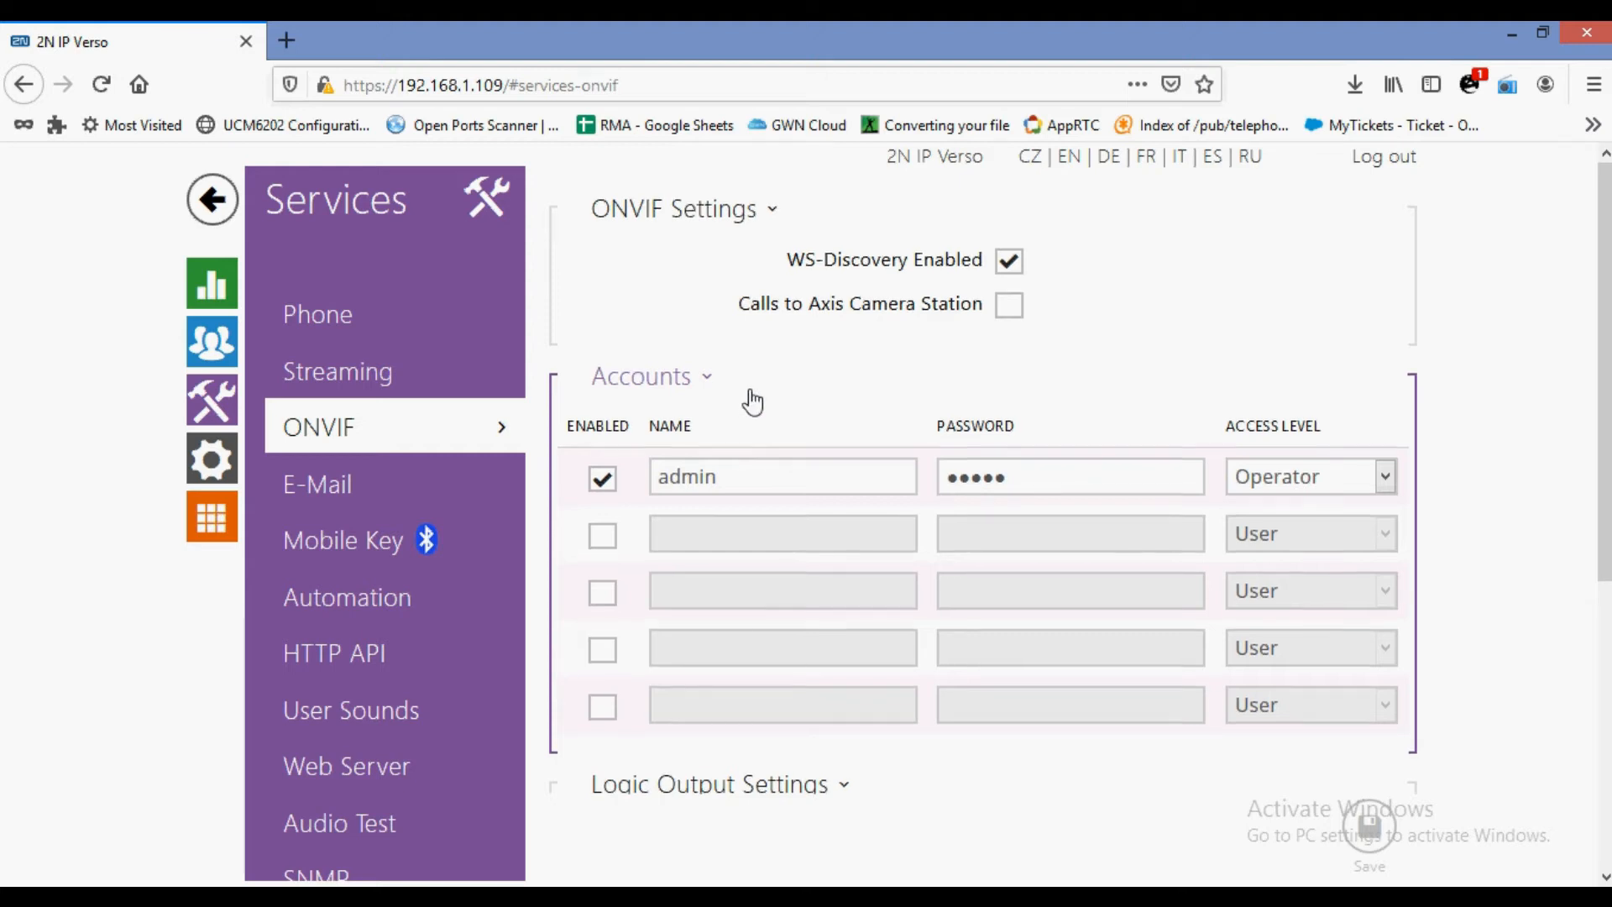
Review the E-Mail service's SMTP, On Call, On Access and On Event settings.
scroll(617, 430, down, 3)
click(407, 478)
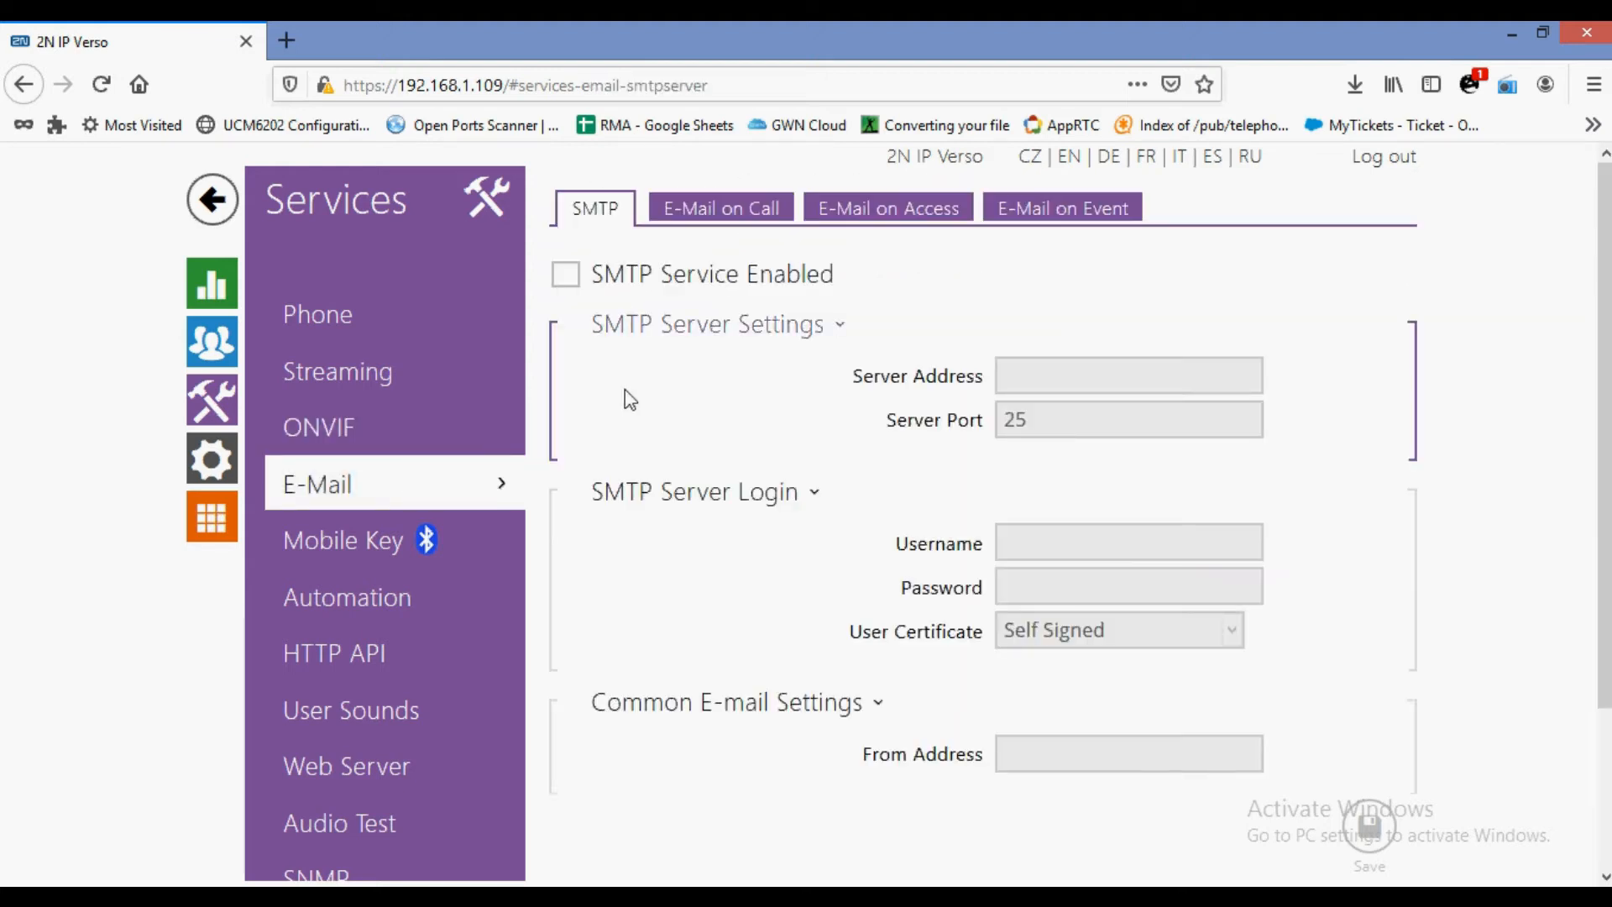
click(750, 223)
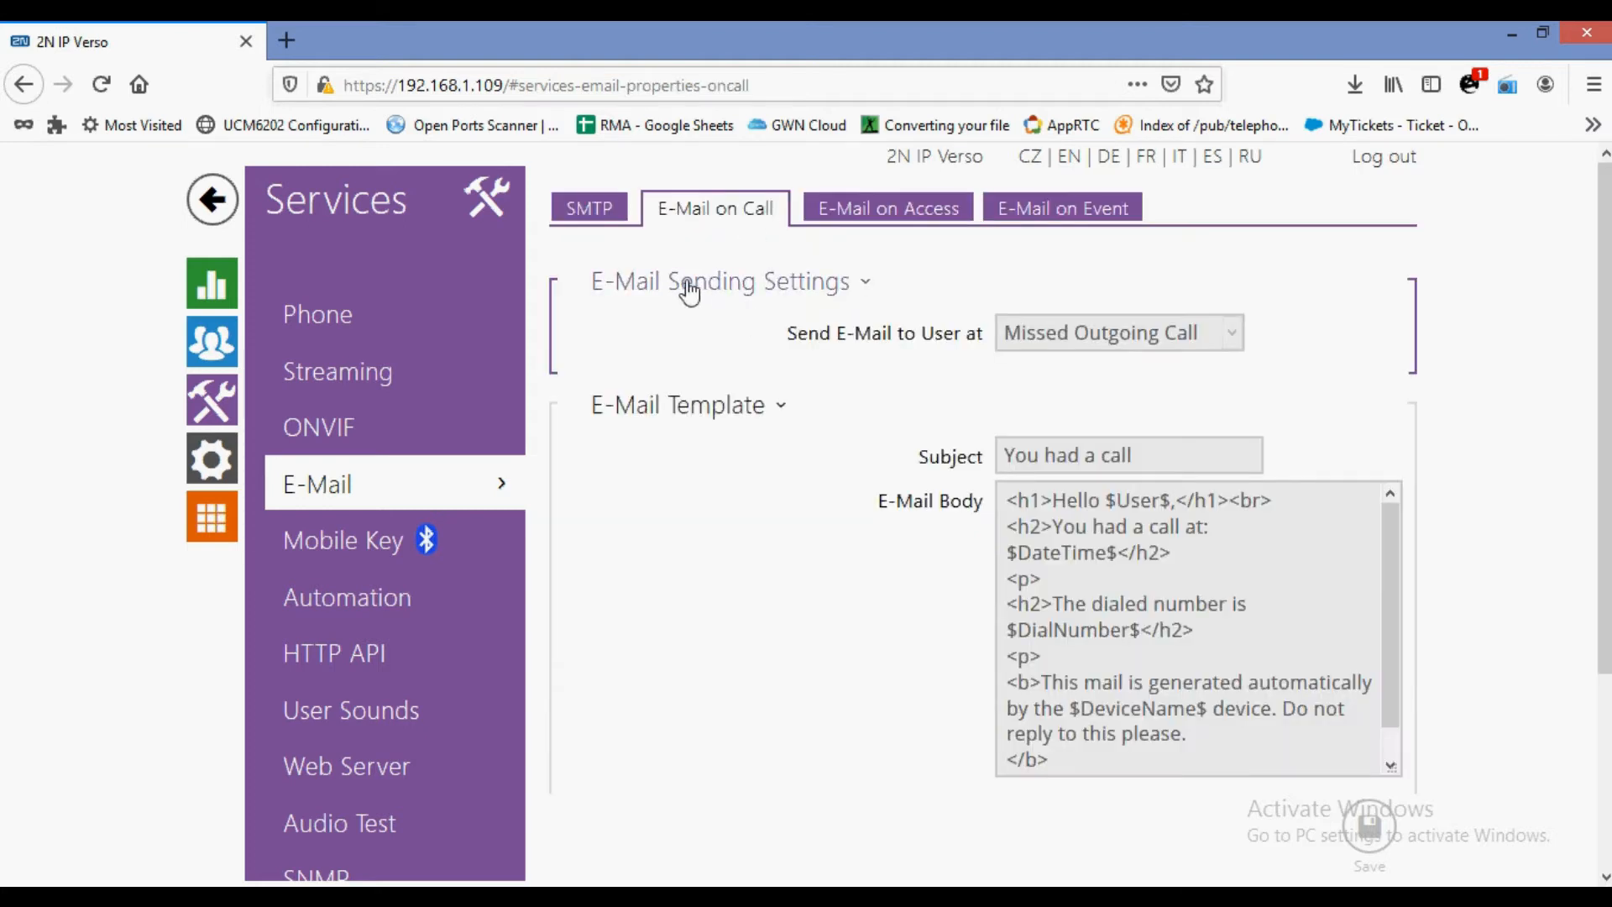
click(875, 210)
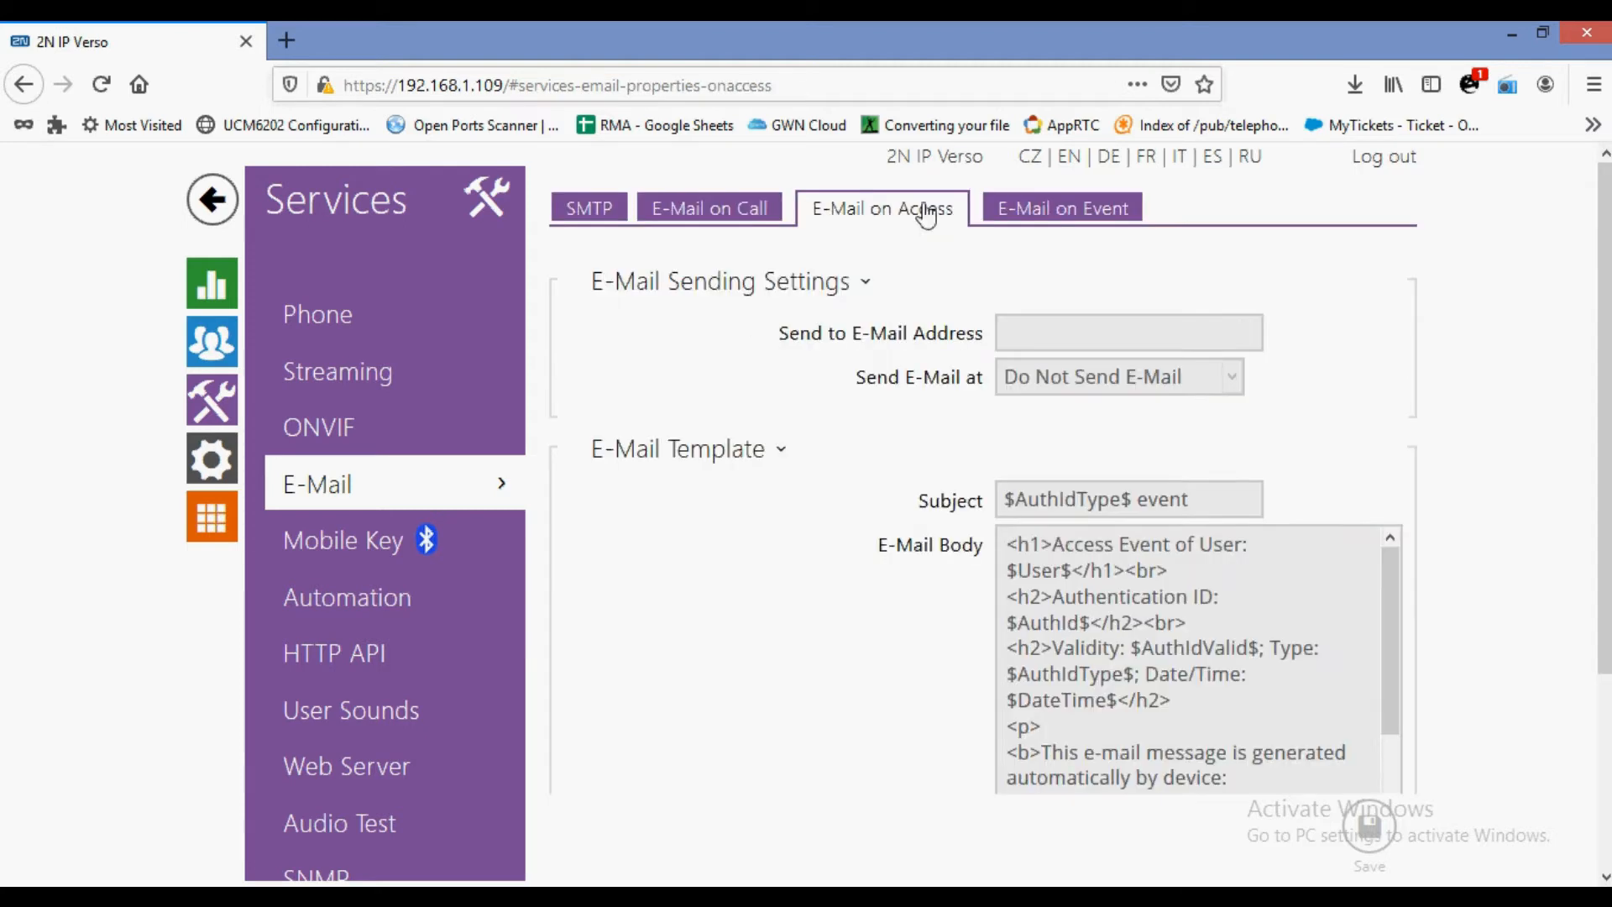
click(1044, 216)
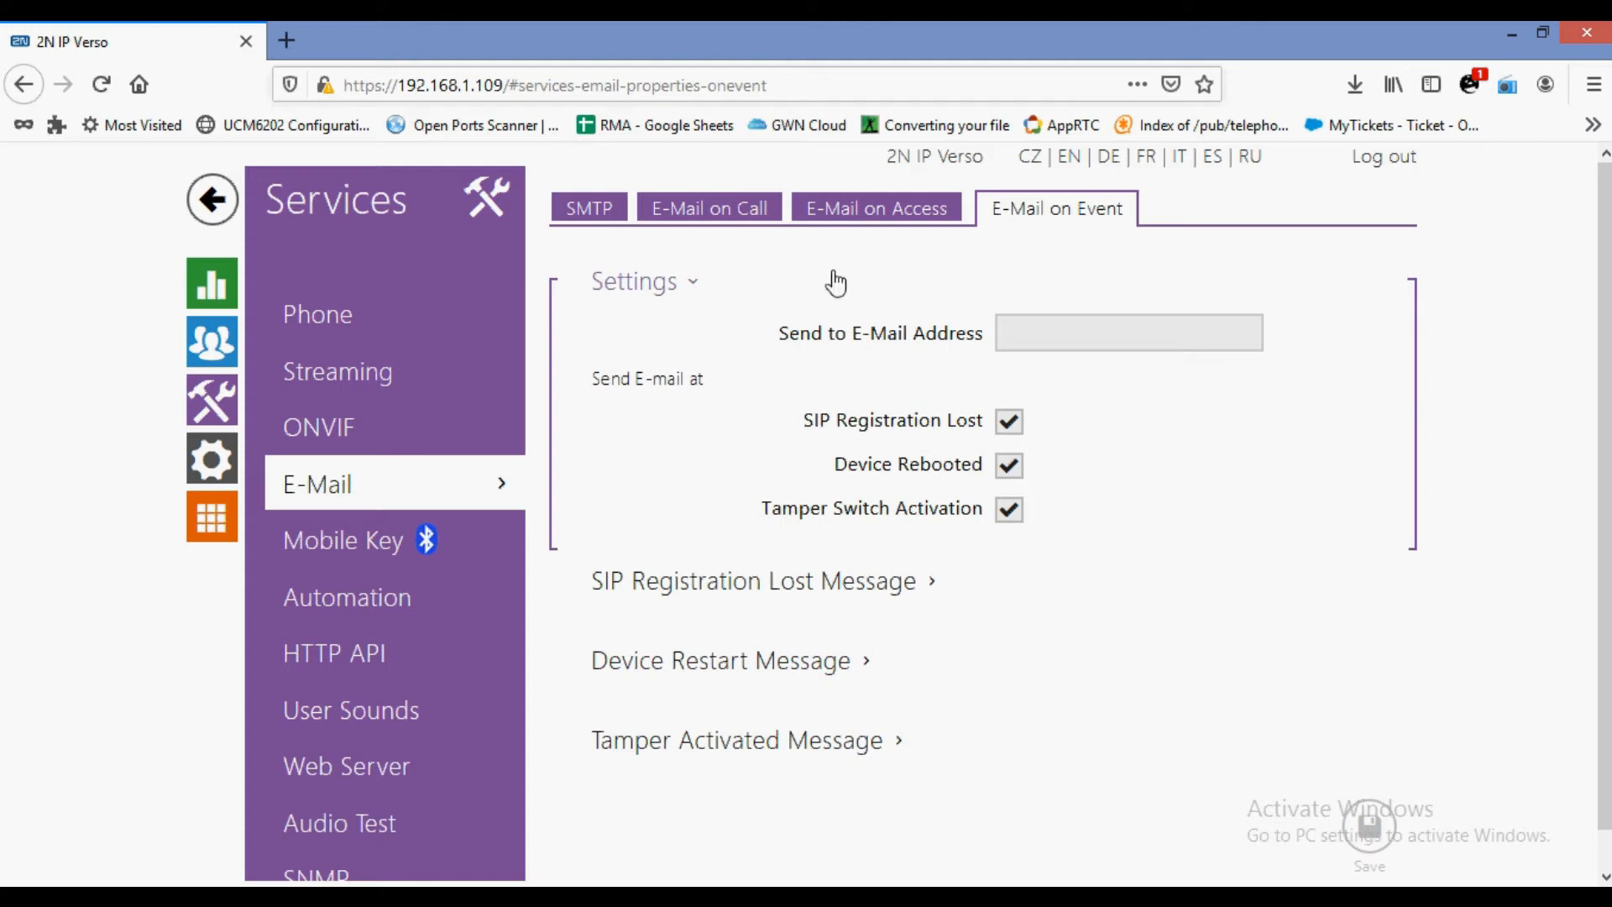
Recheck the access and call e-mail settings, then view the Mobile Key location encryption key.
click(878, 224)
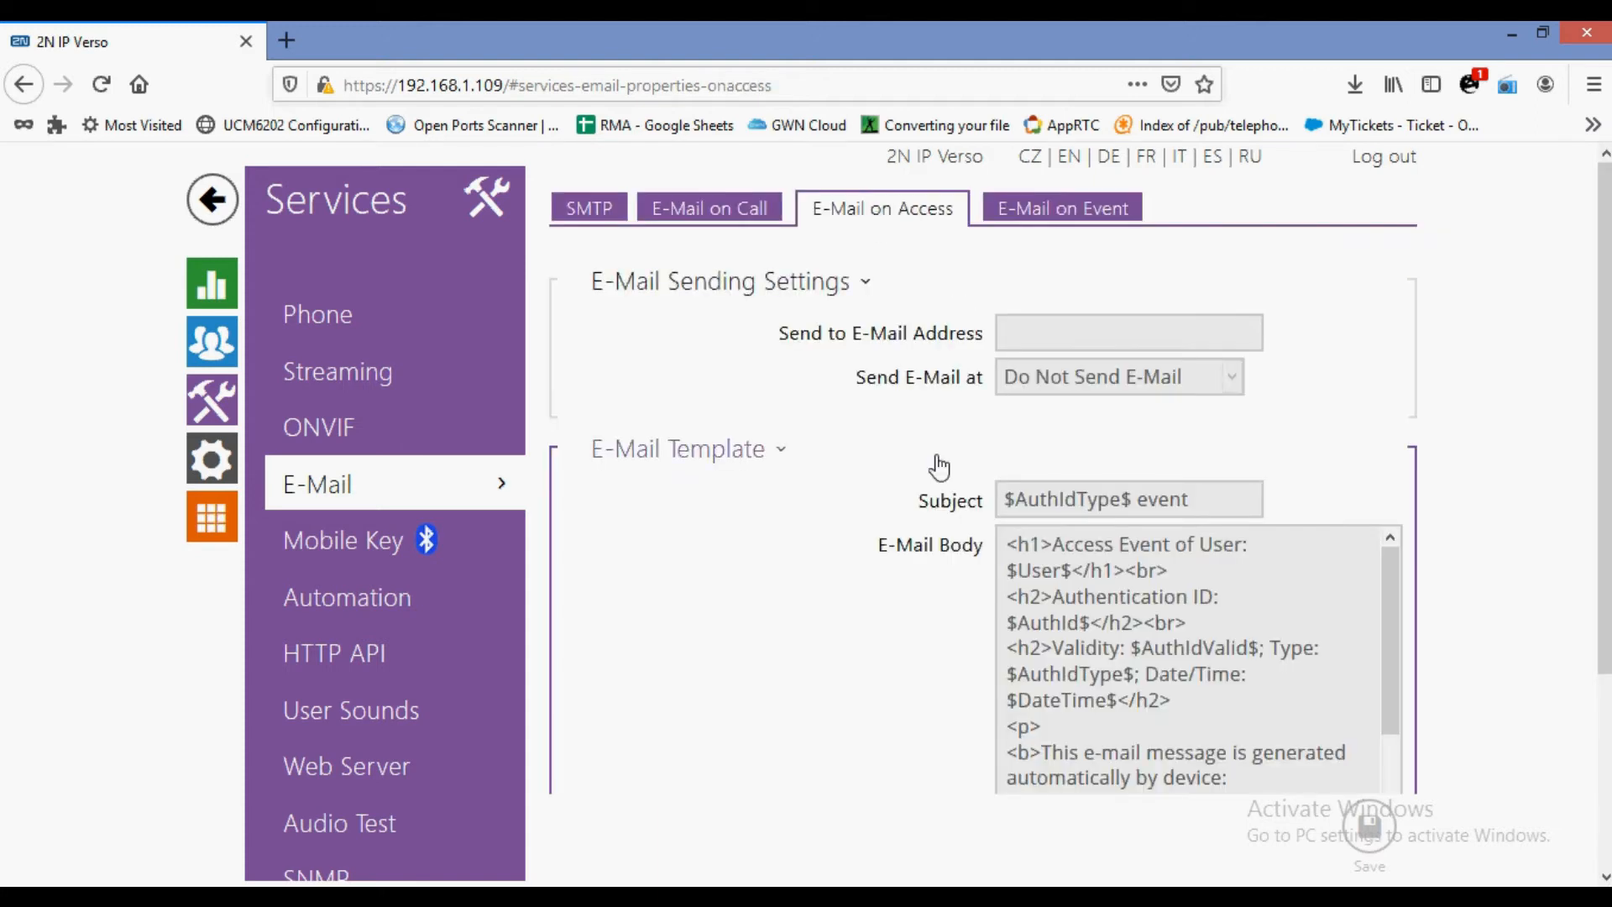
scroll(903, 544, down, 3)
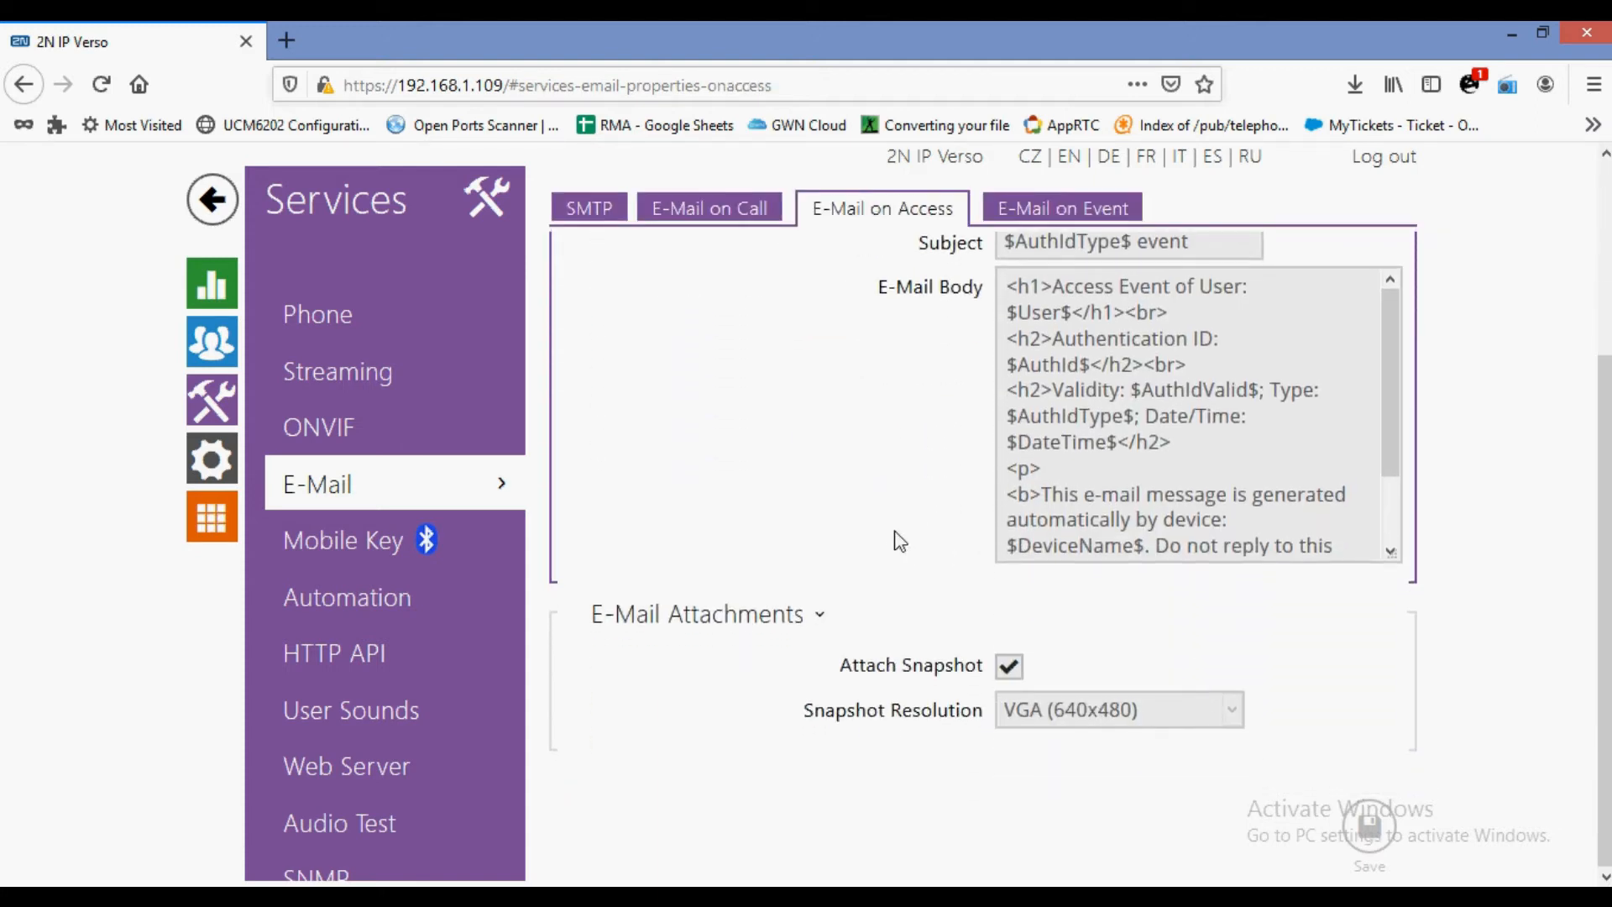
click(691, 210)
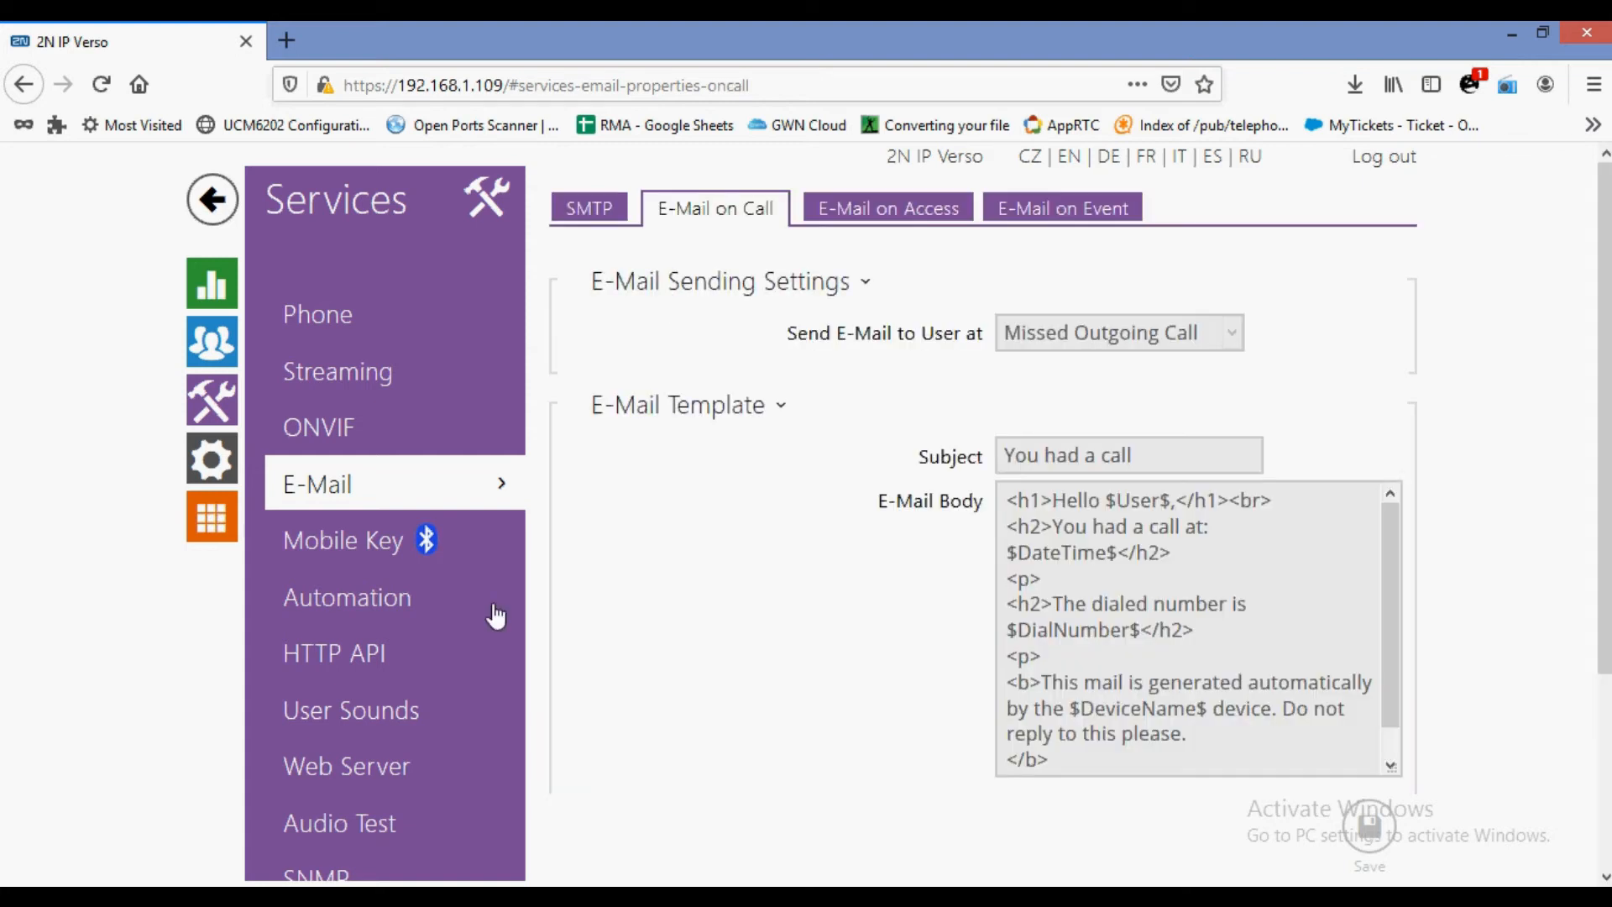
click(402, 571)
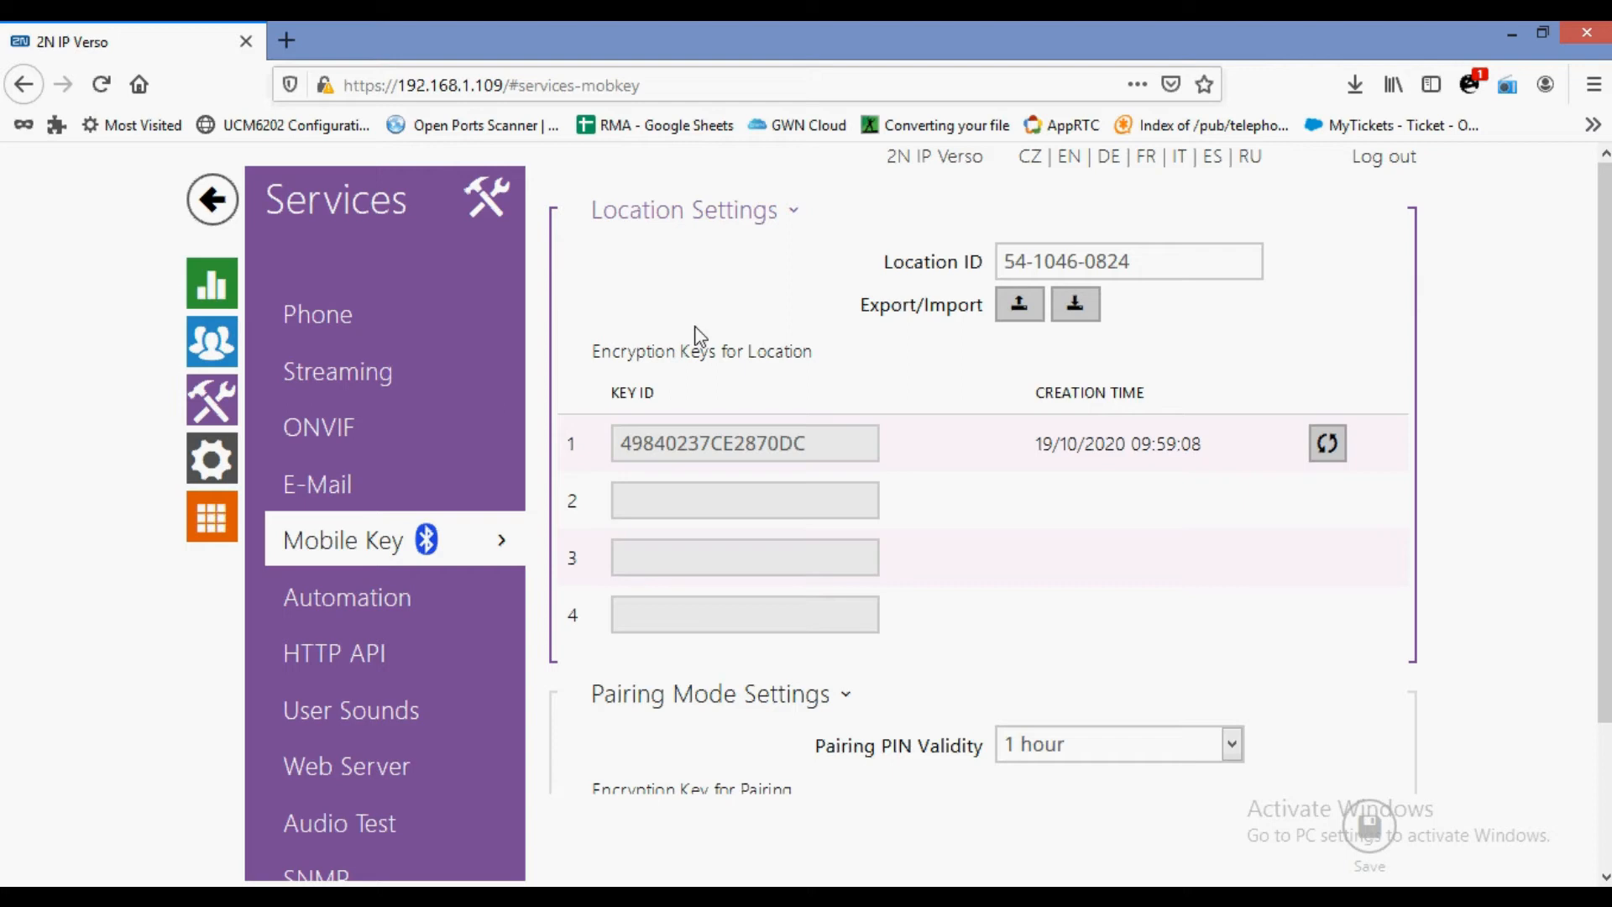
Scroll through the Mobile Key page, then view the Automation functions such as Thermal camera integration.
scroll(695, 334, down, 3)
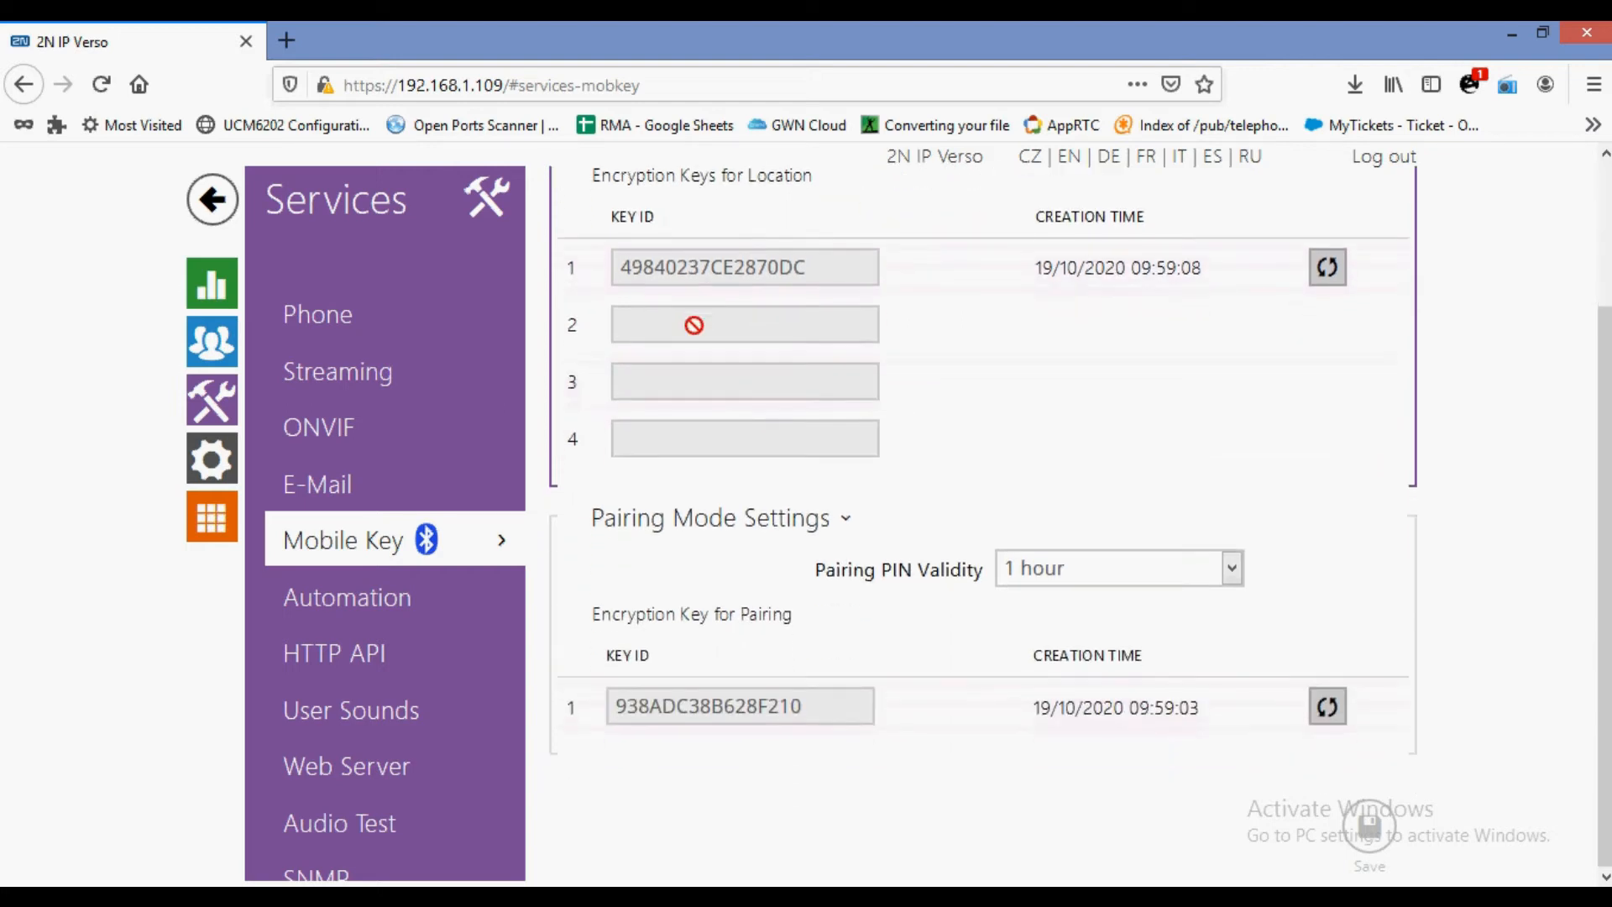
scroll(694, 325, up, 3)
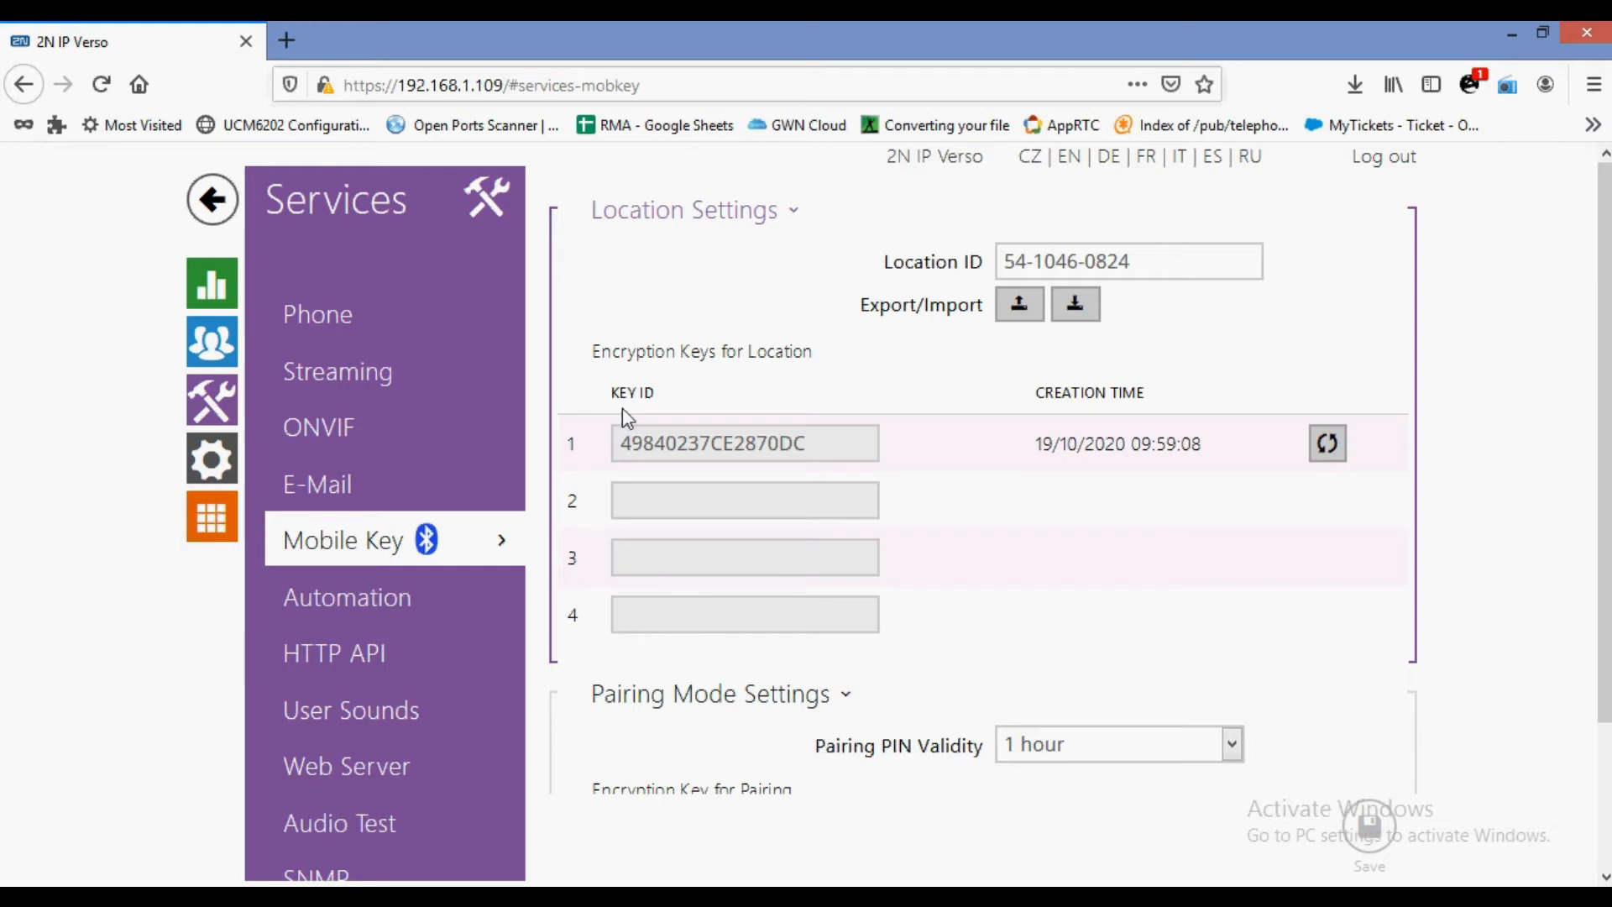
click(359, 619)
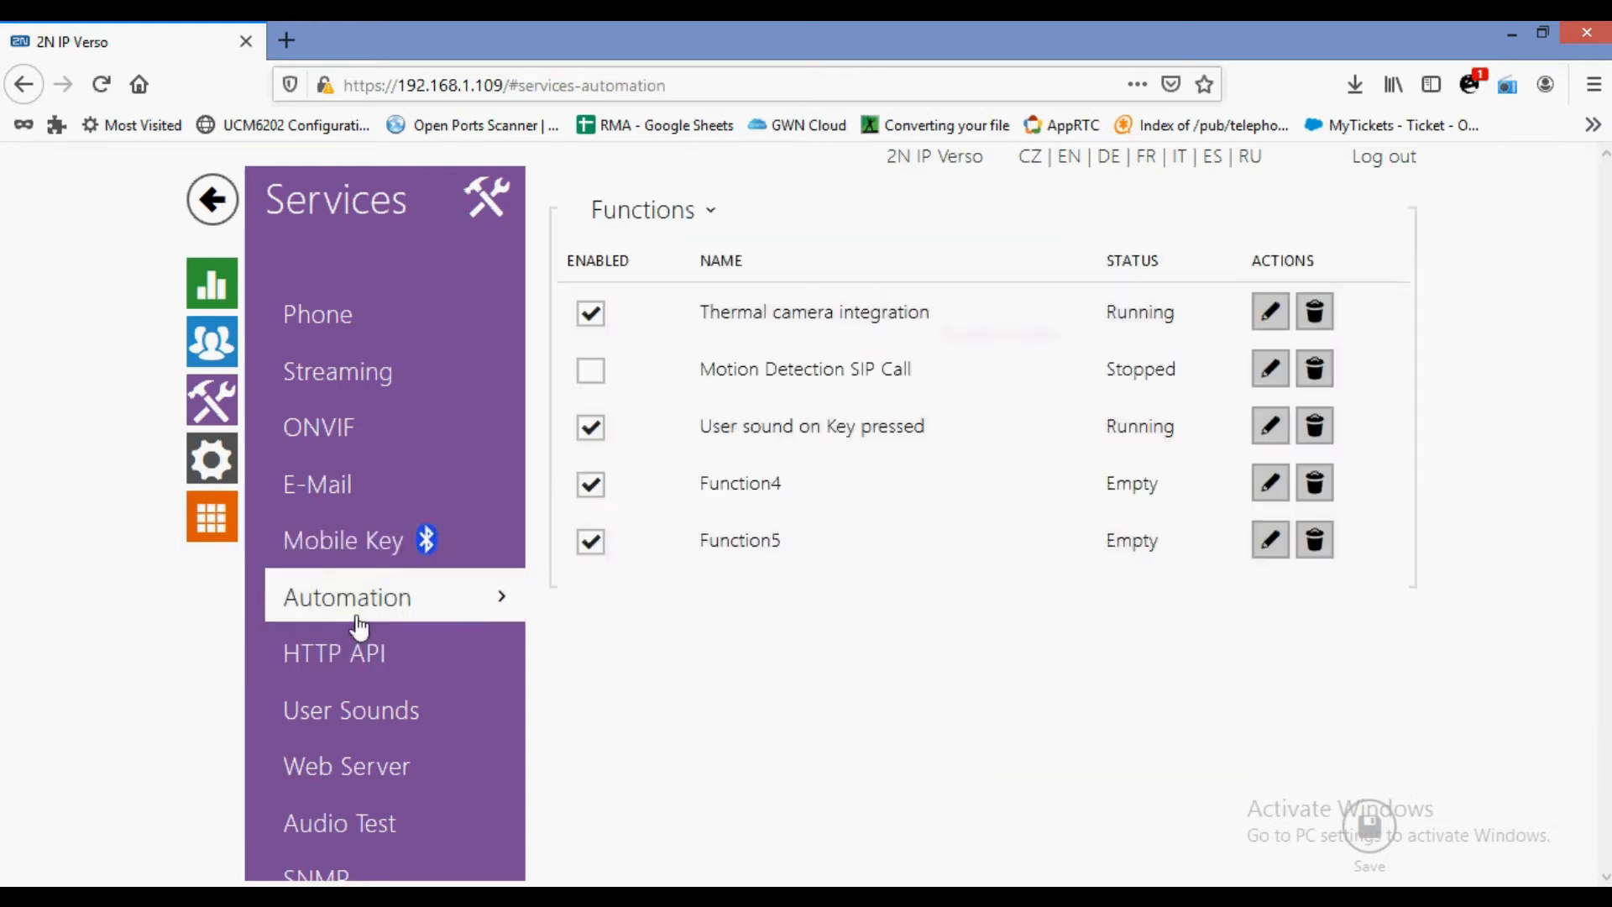
Look over the HTTP API settings and the User Sounds upload slots.
click(371, 663)
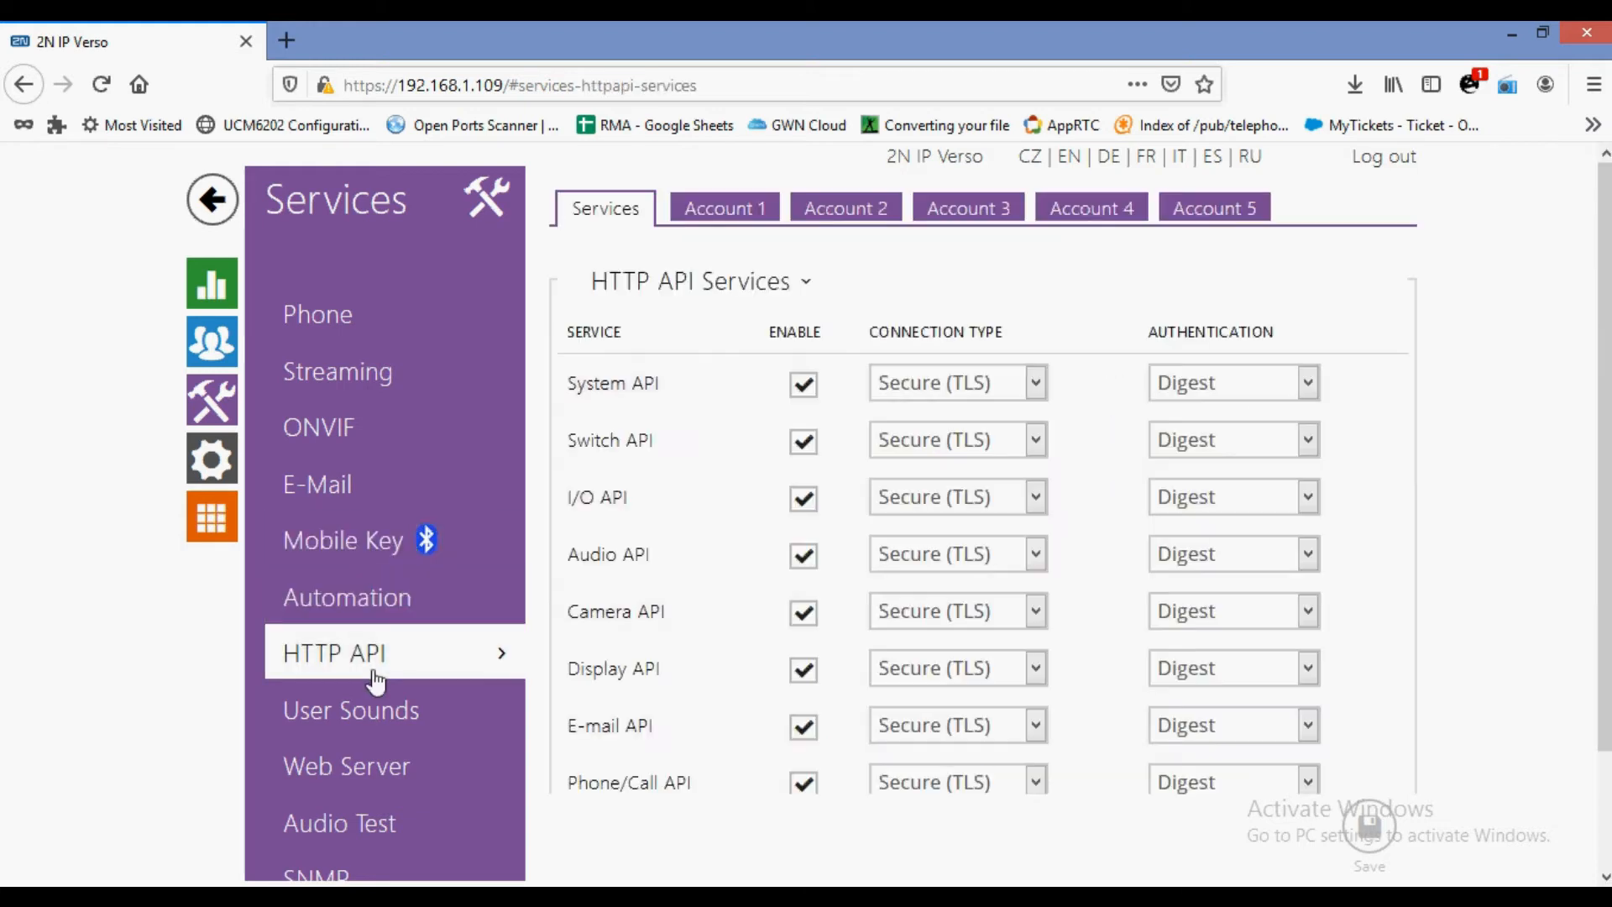
click(382, 718)
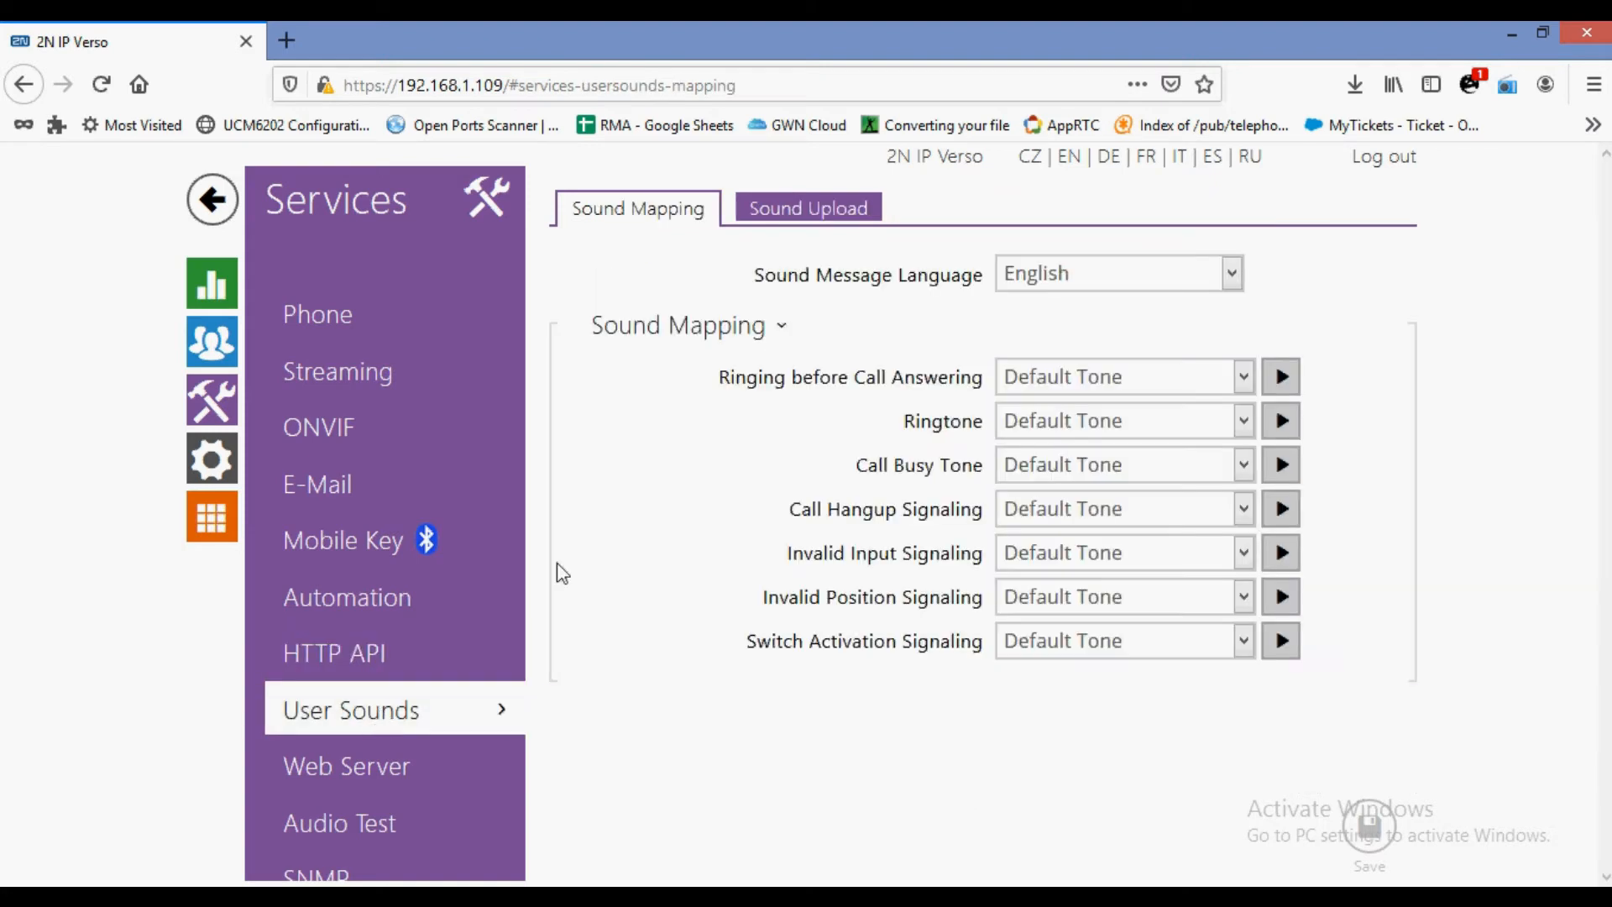
click(834, 229)
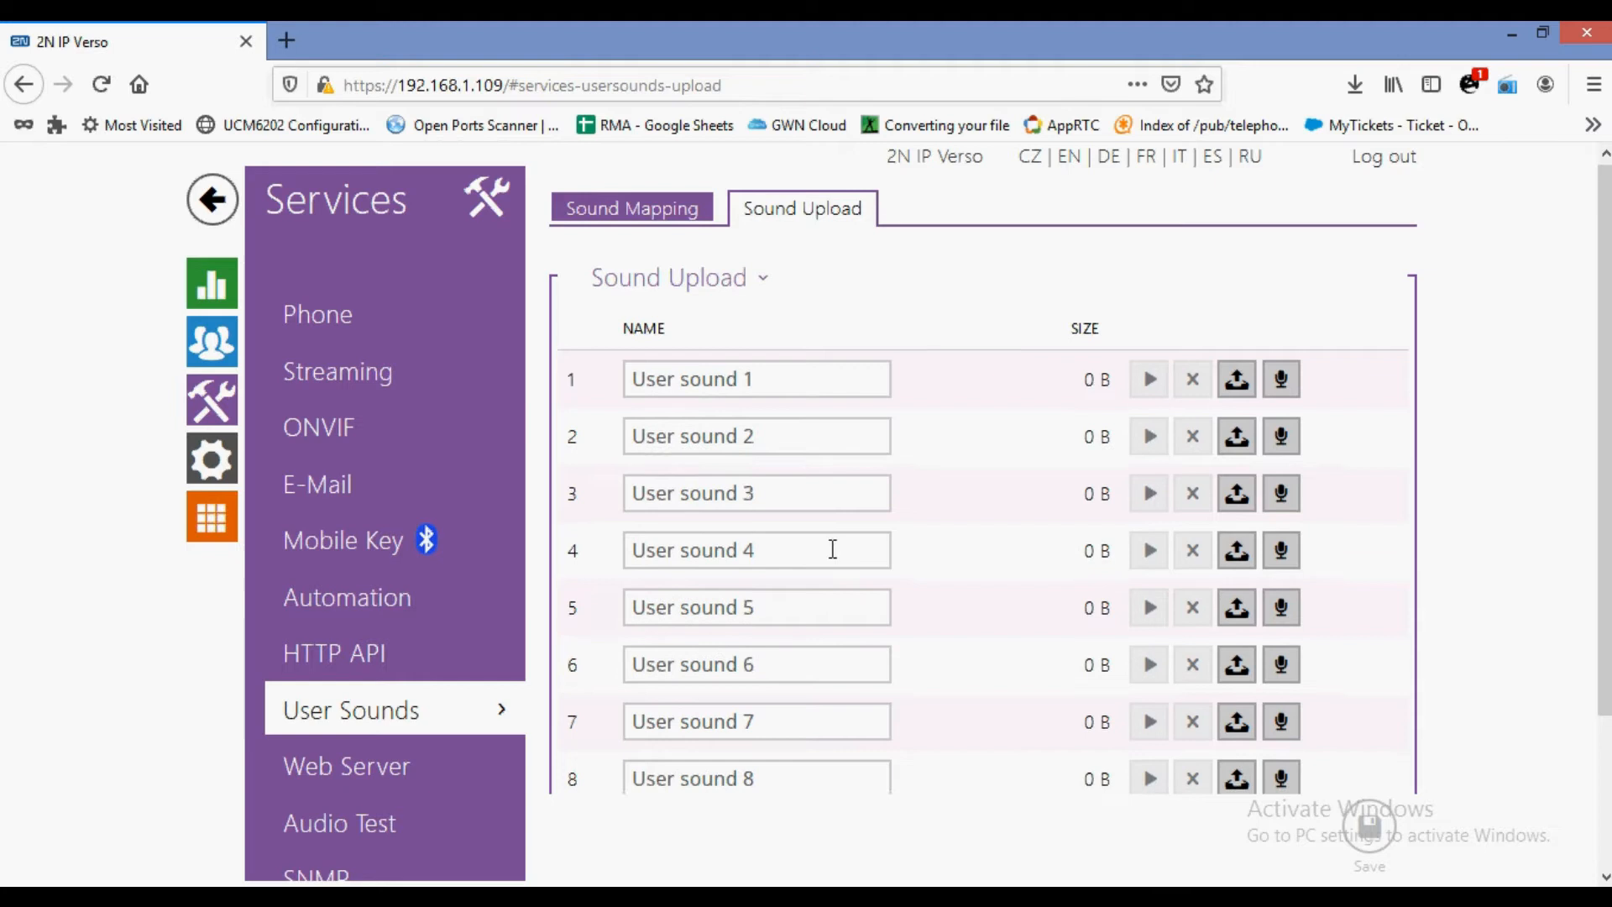
scroll(831, 550, down, 2)
scroll(819, 535, up, 2)
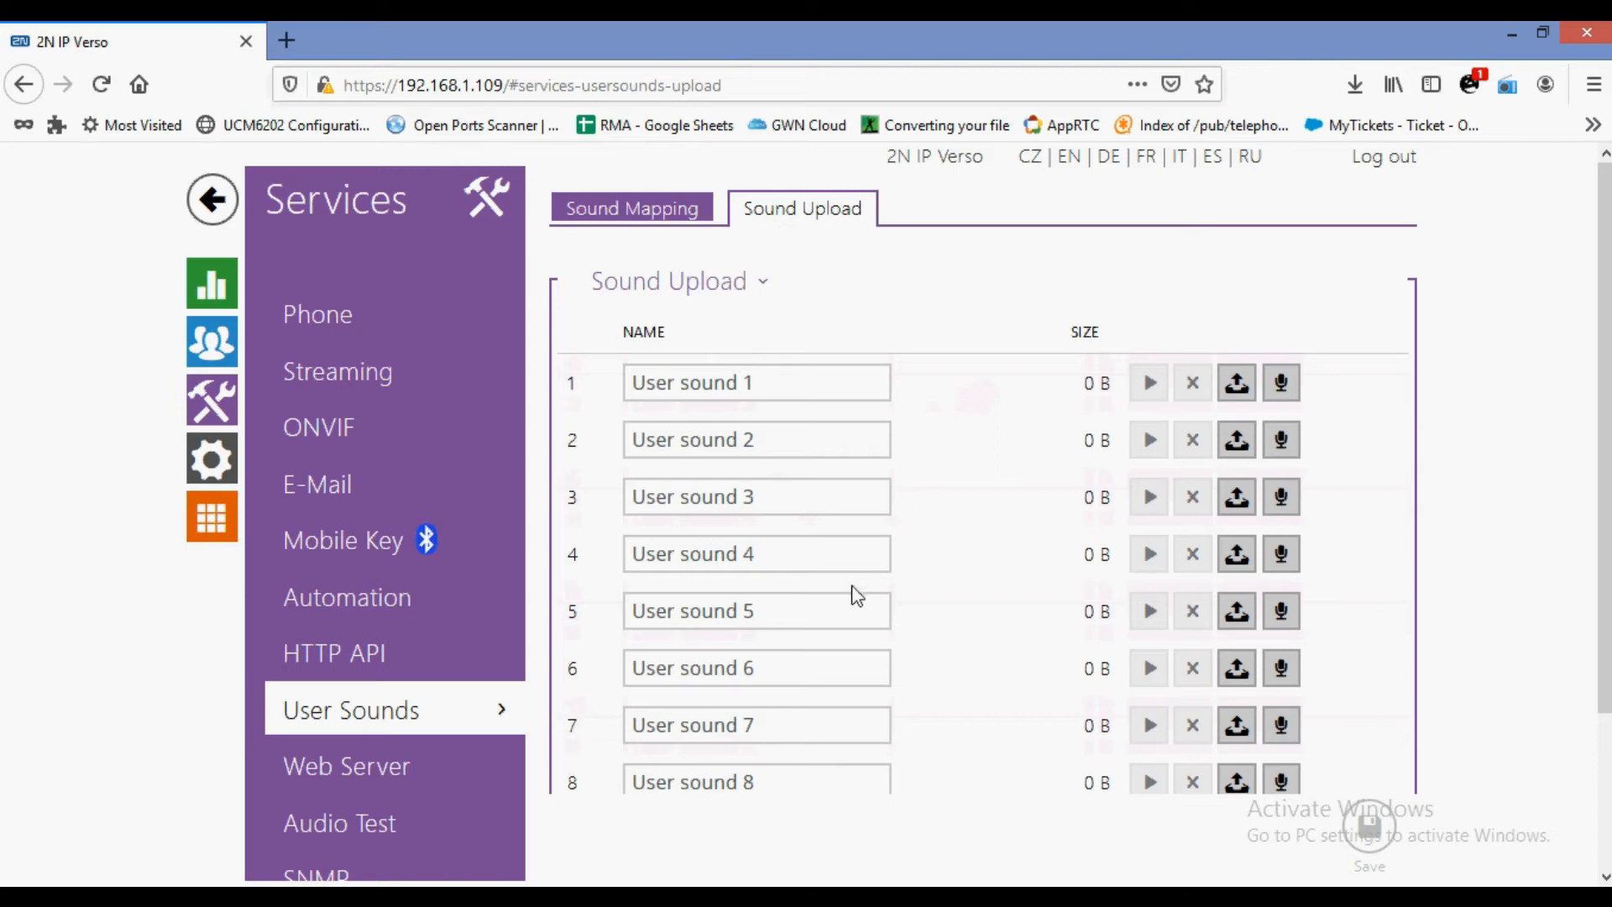
scroll(863, 593, down, 2)
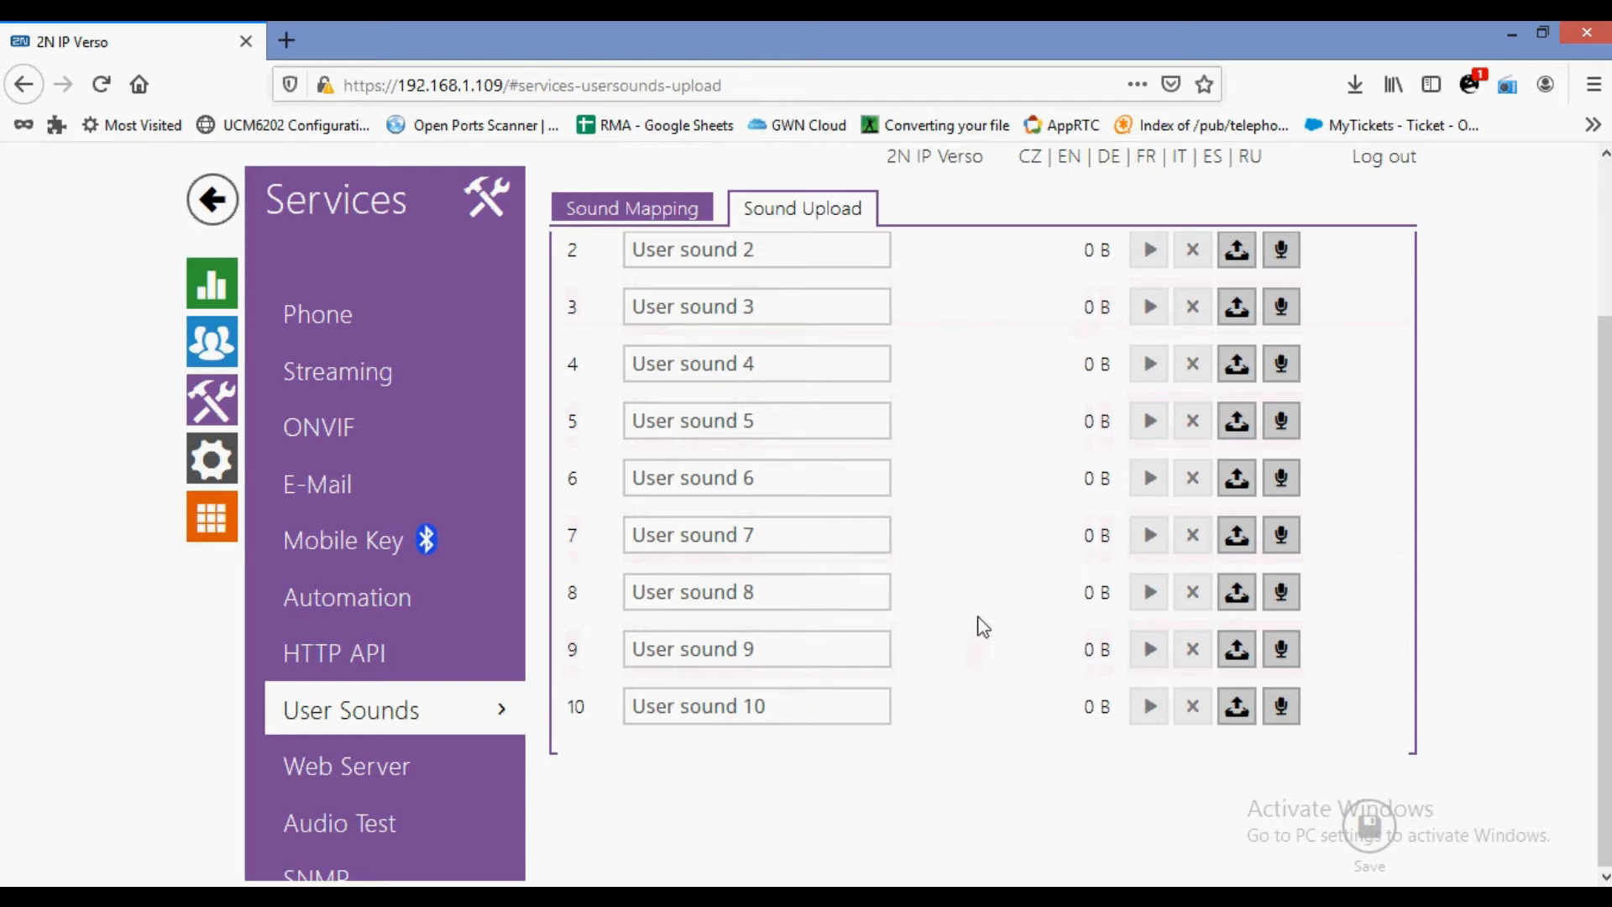
Check the Web Server and Audio Test pages, then view the disabled SNMP settings.
click(436, 768)
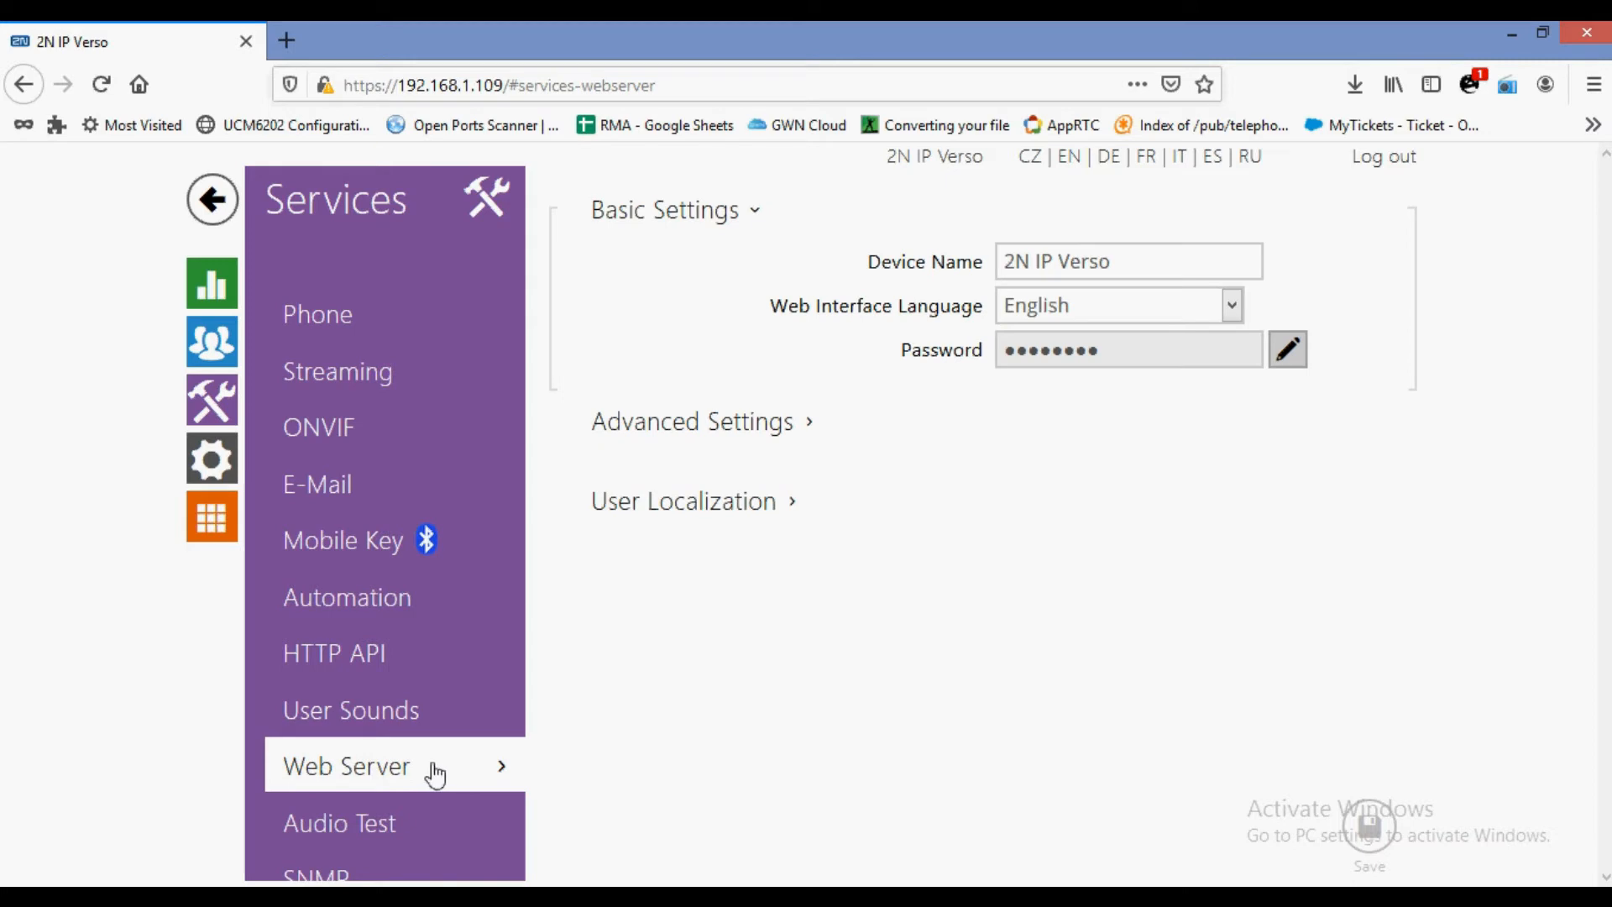
click(430, 835)
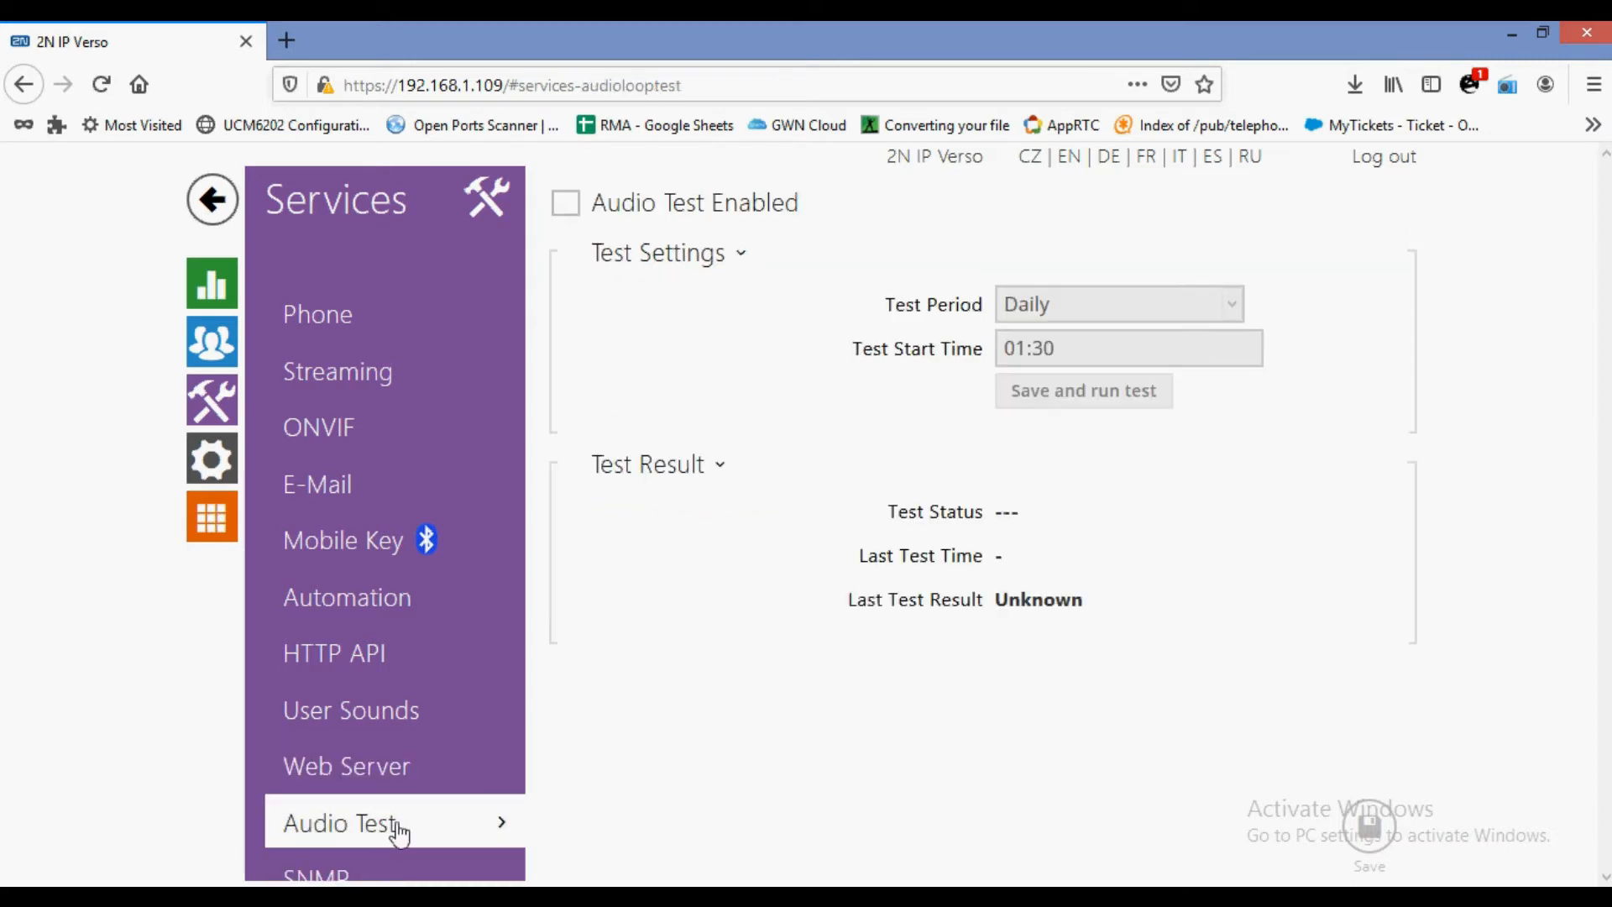
click(377, 869)
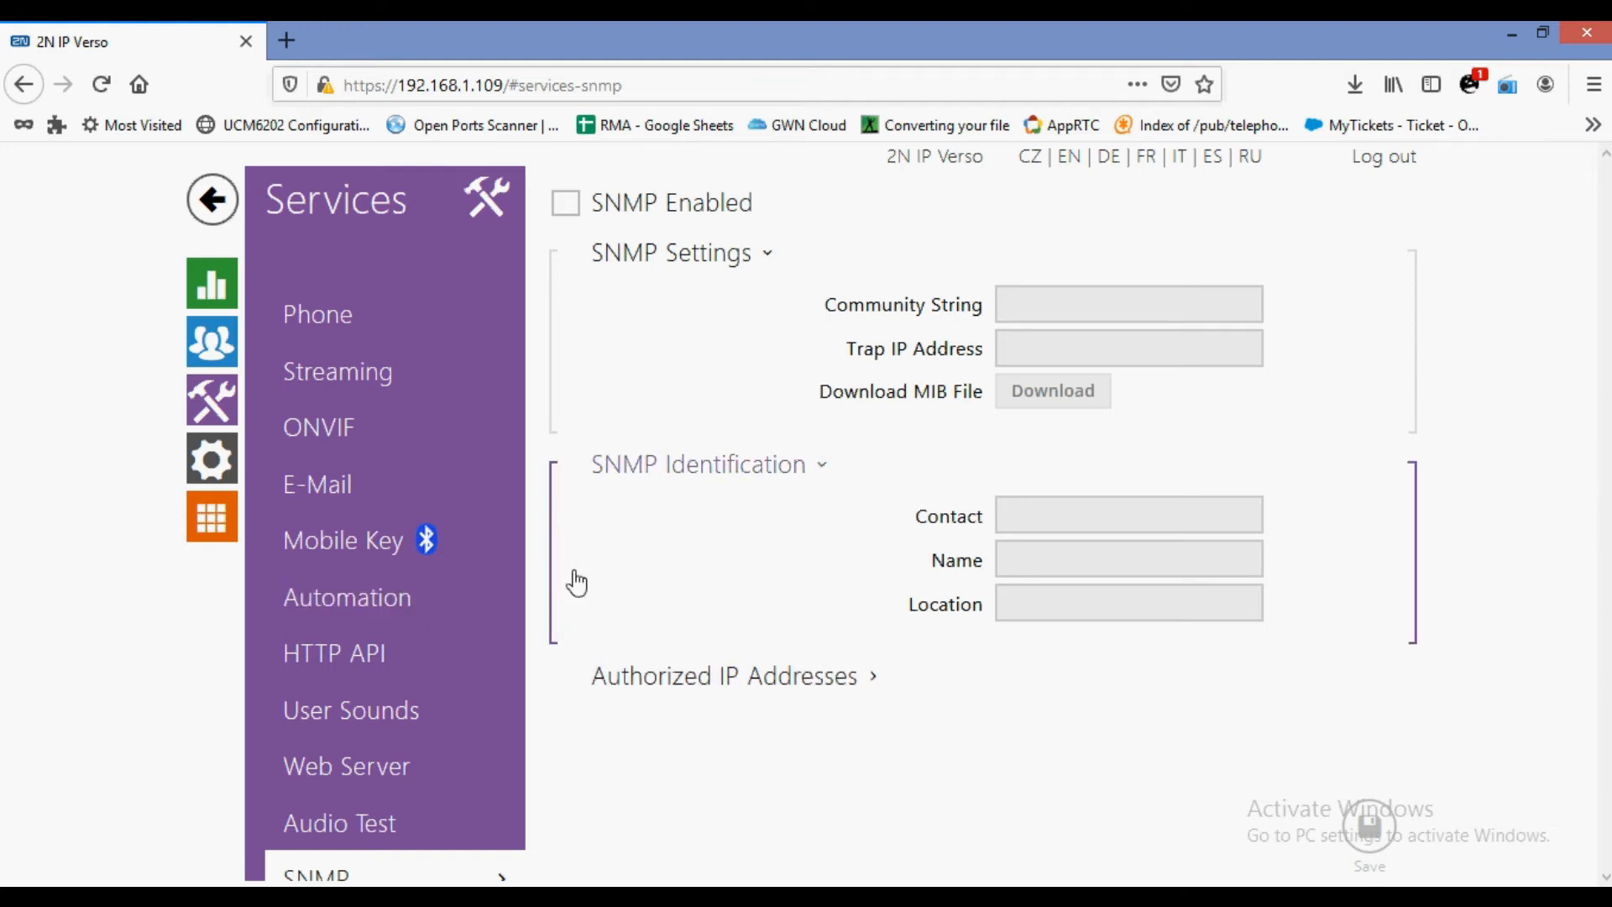
In Hardware > Switches, enable Switch 1 and change its controlled output from Relay 1 to Output 1.
click(210, 479)
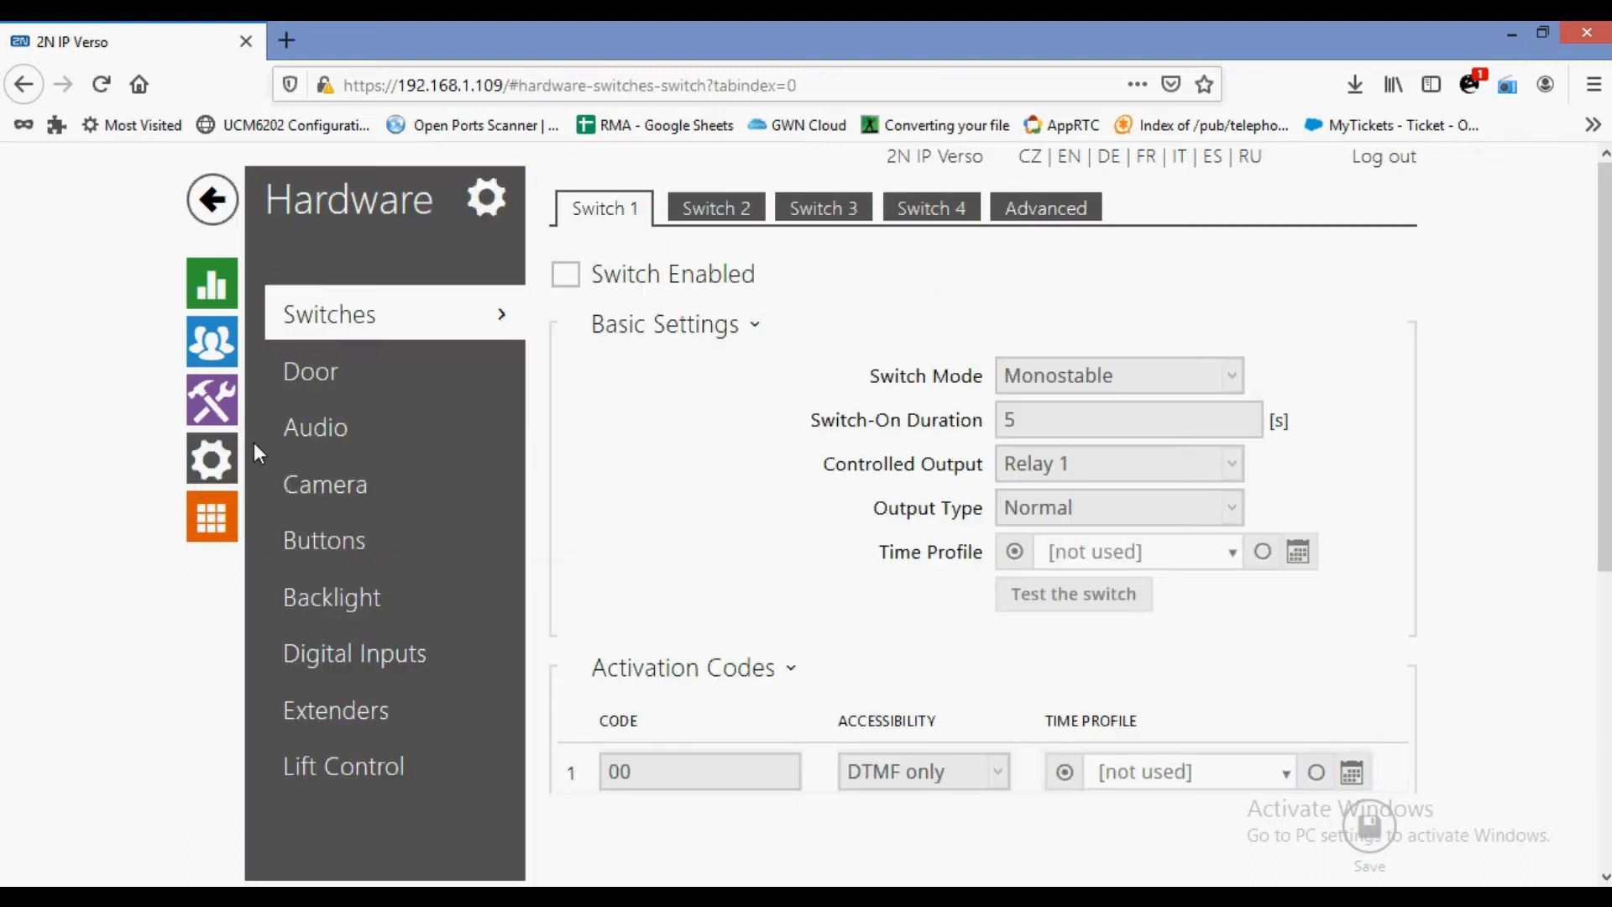
click(567, 276)
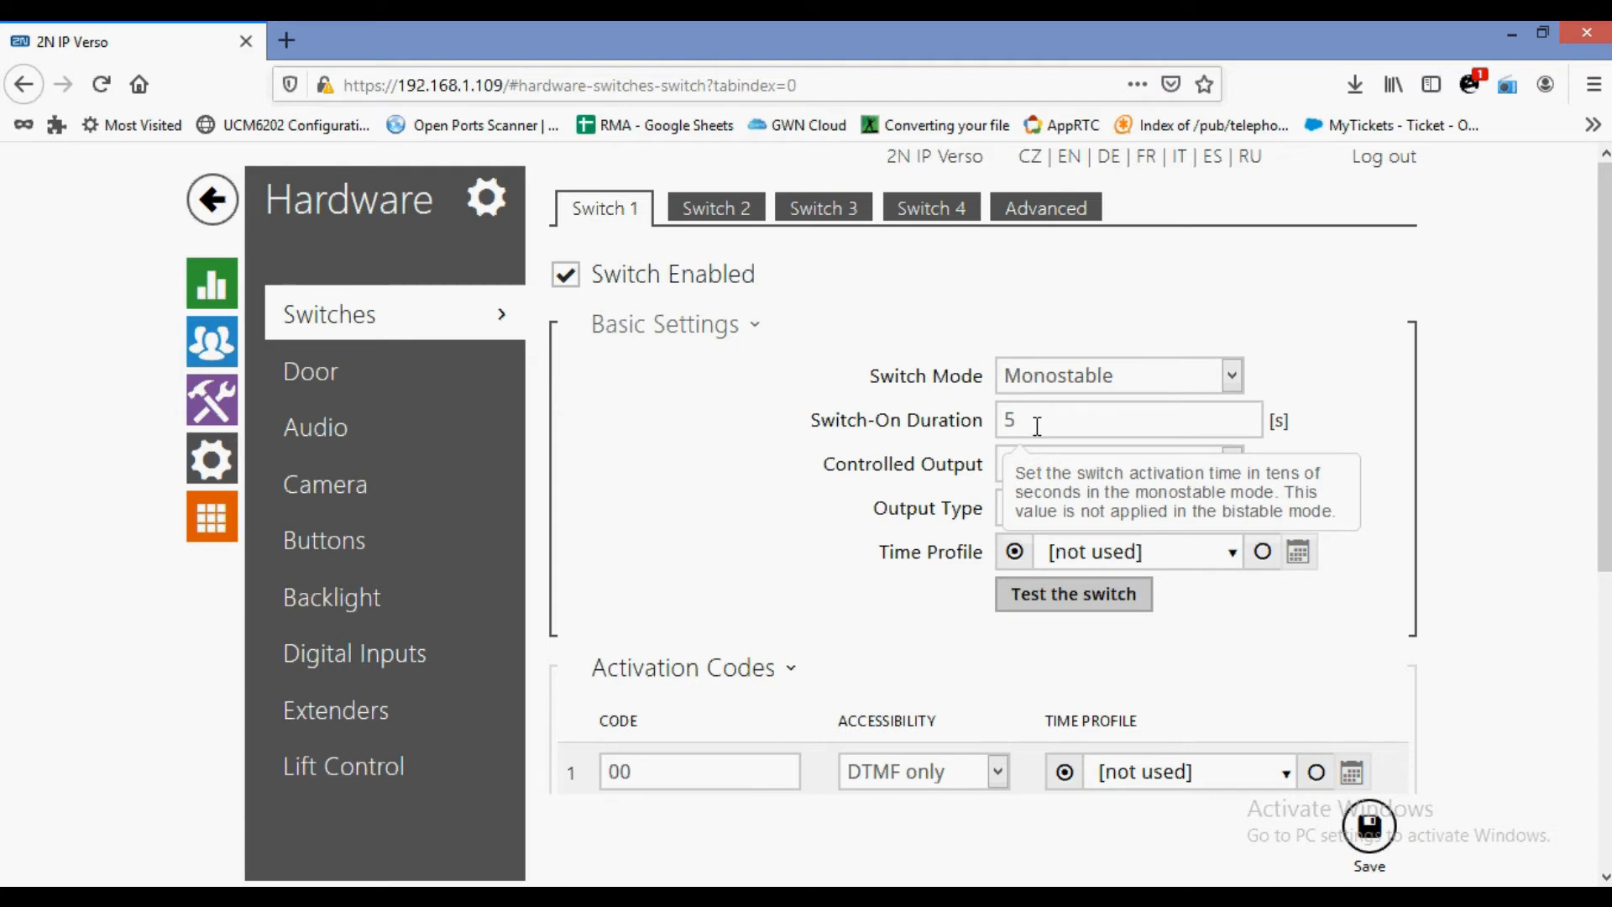
double_click(1066, 420)
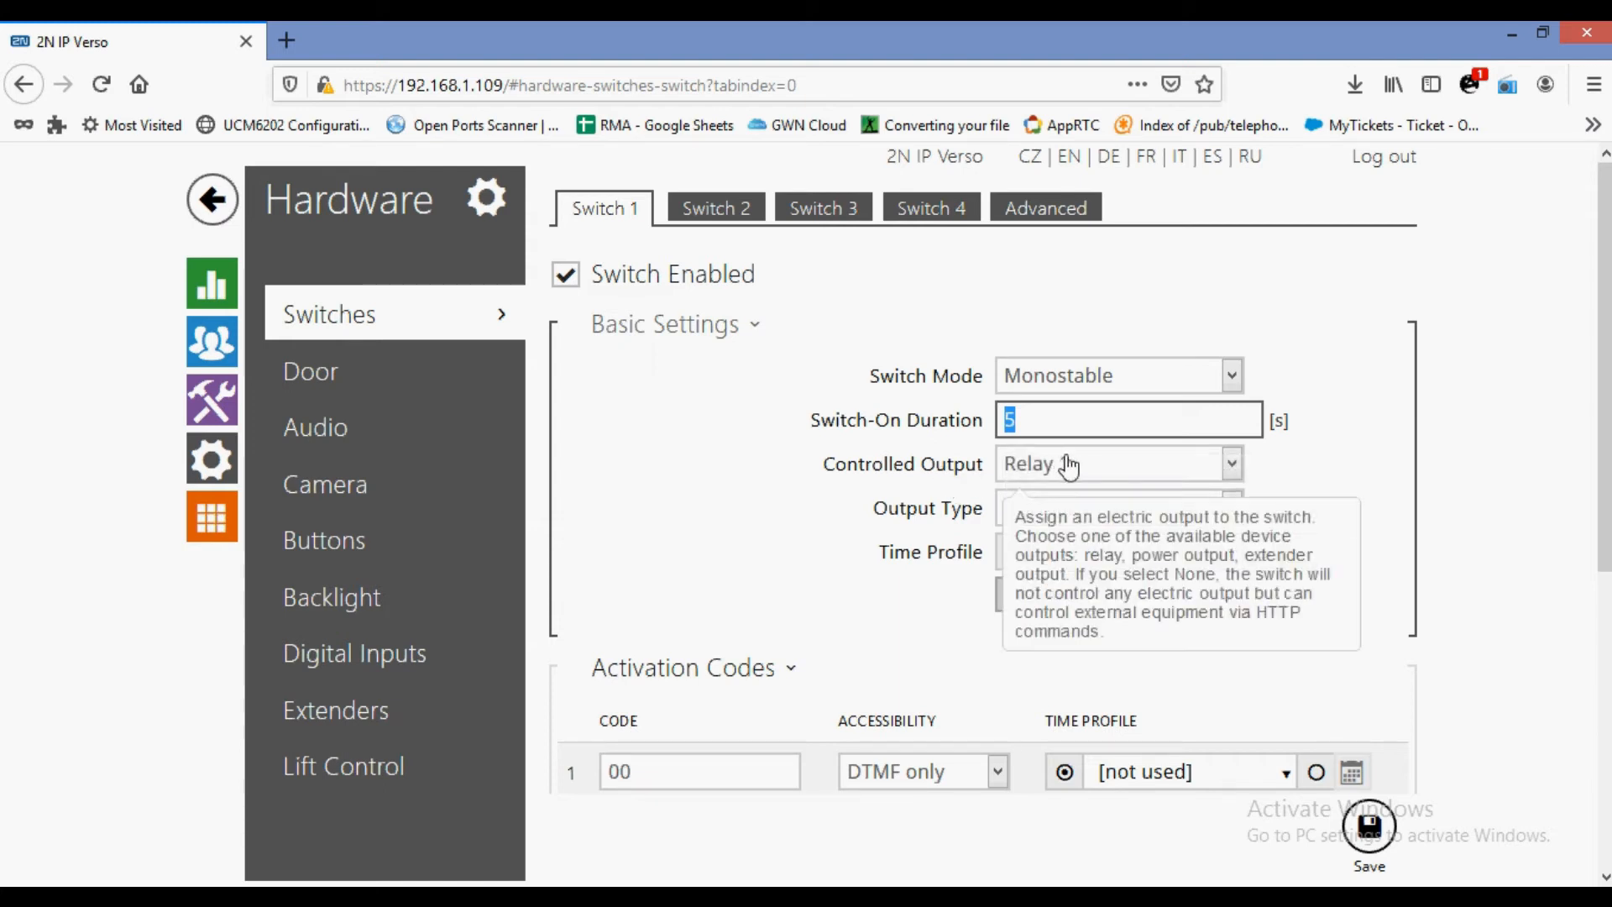
click(1069, 467)
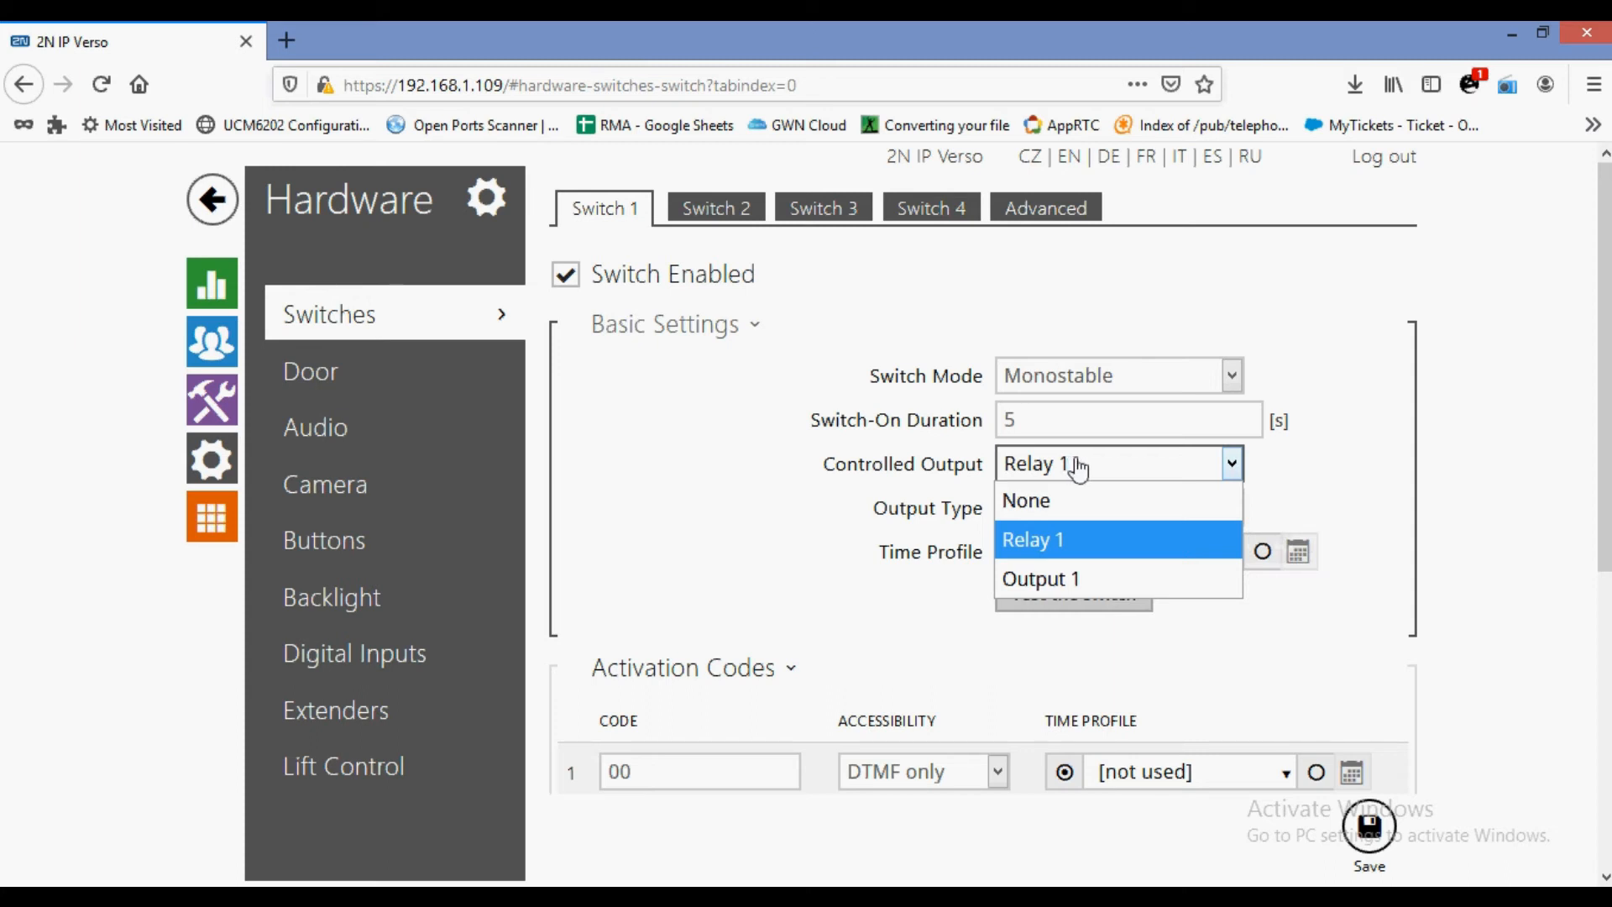
click(1079, 470)
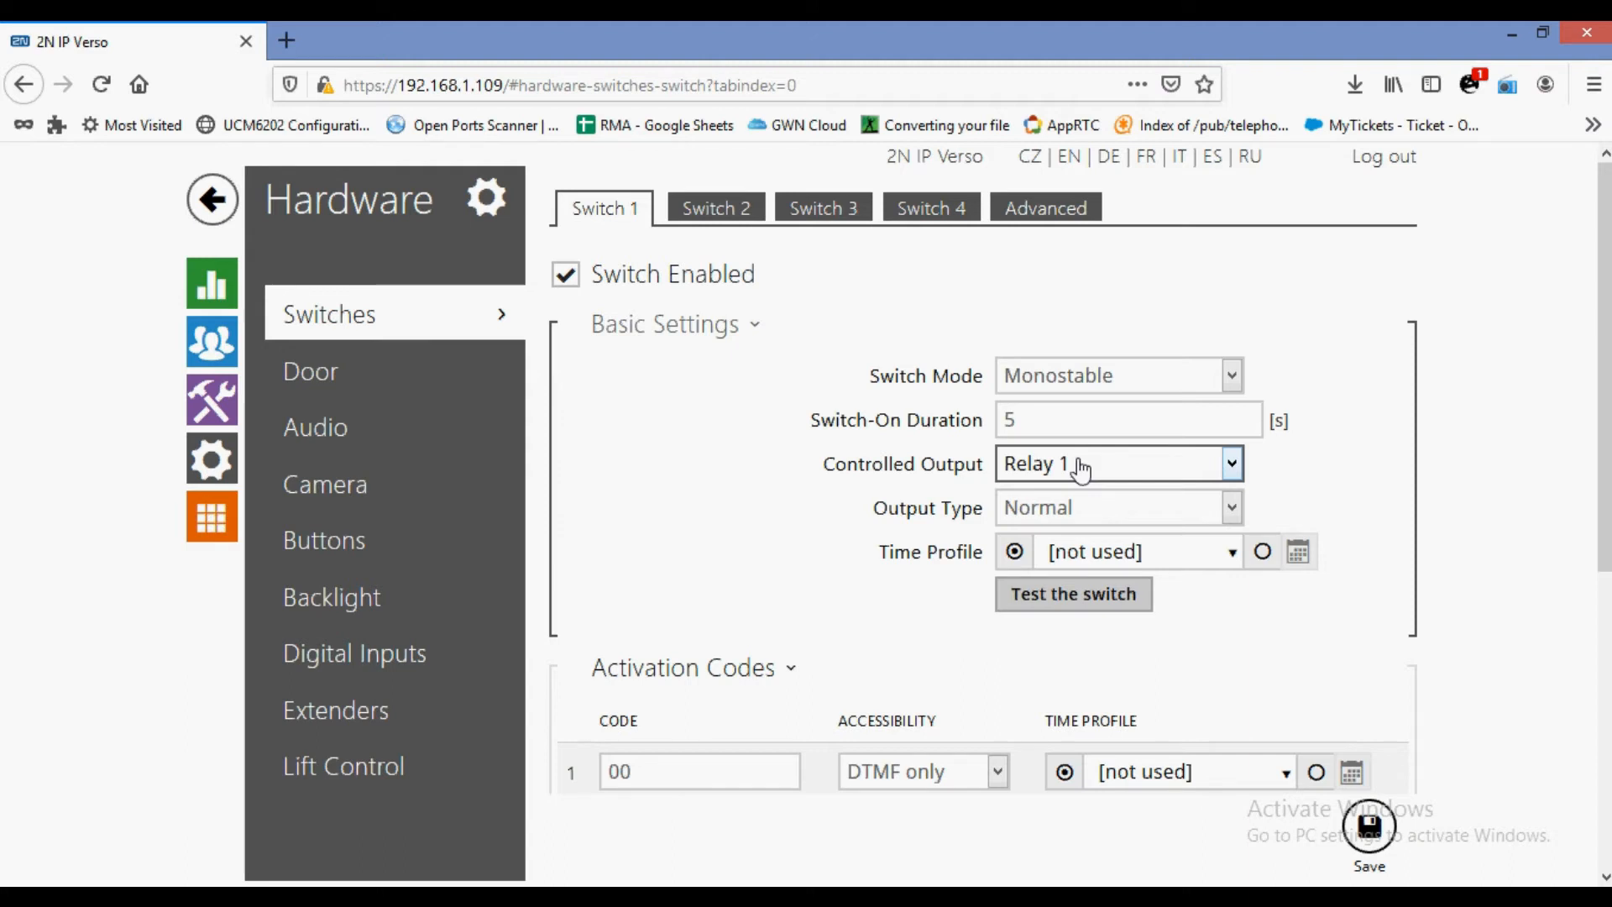
click(1076, 475)
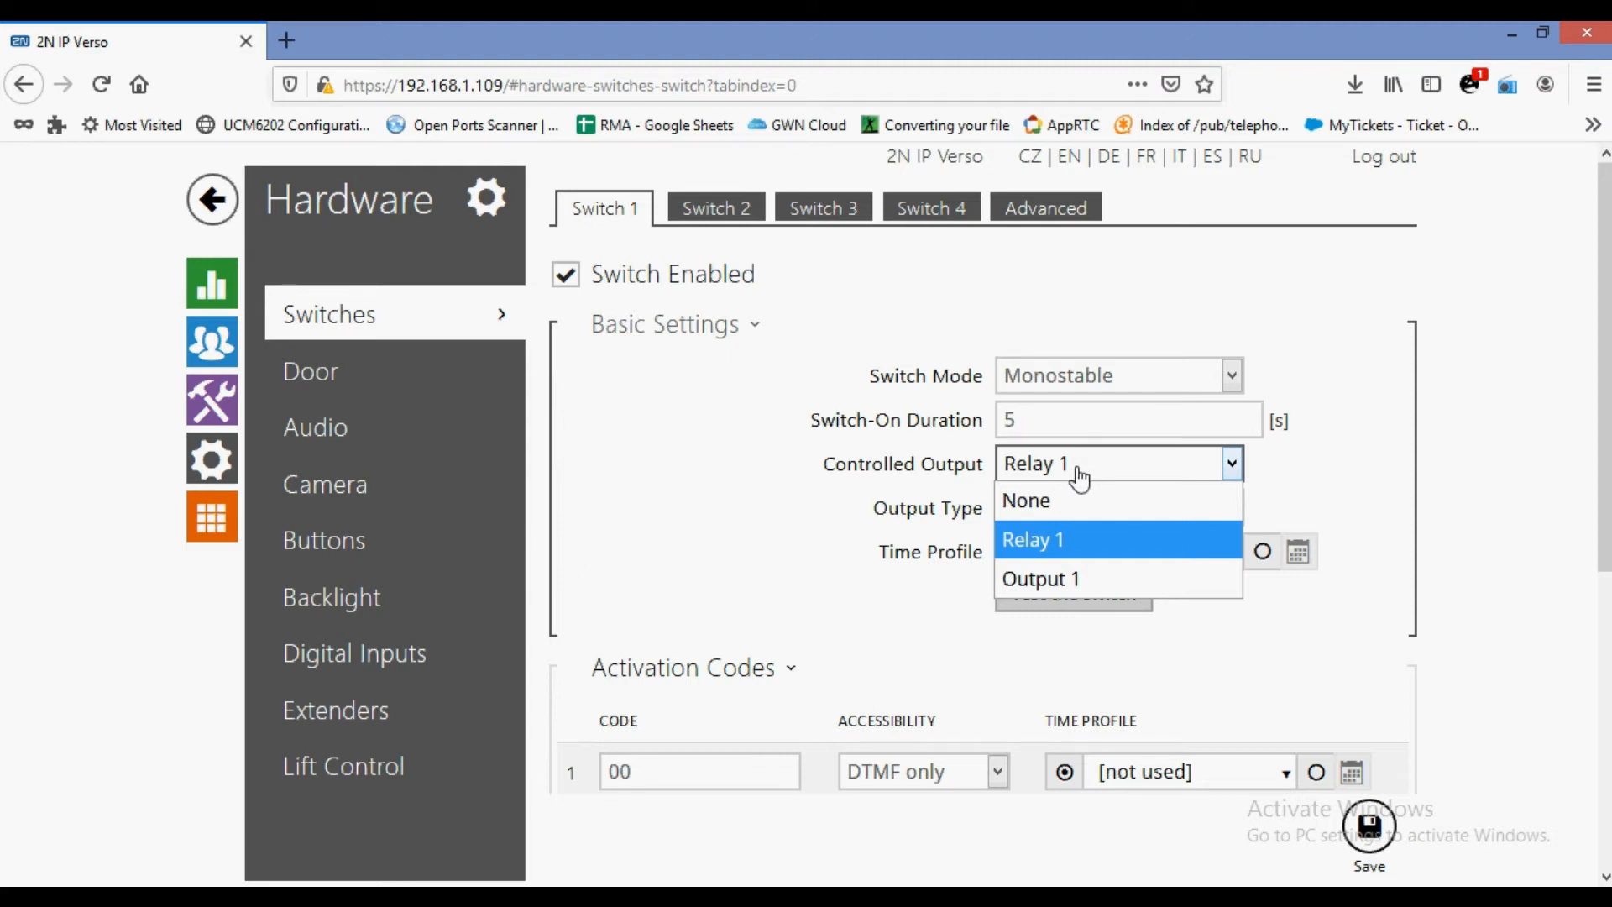
click(1080, 579)
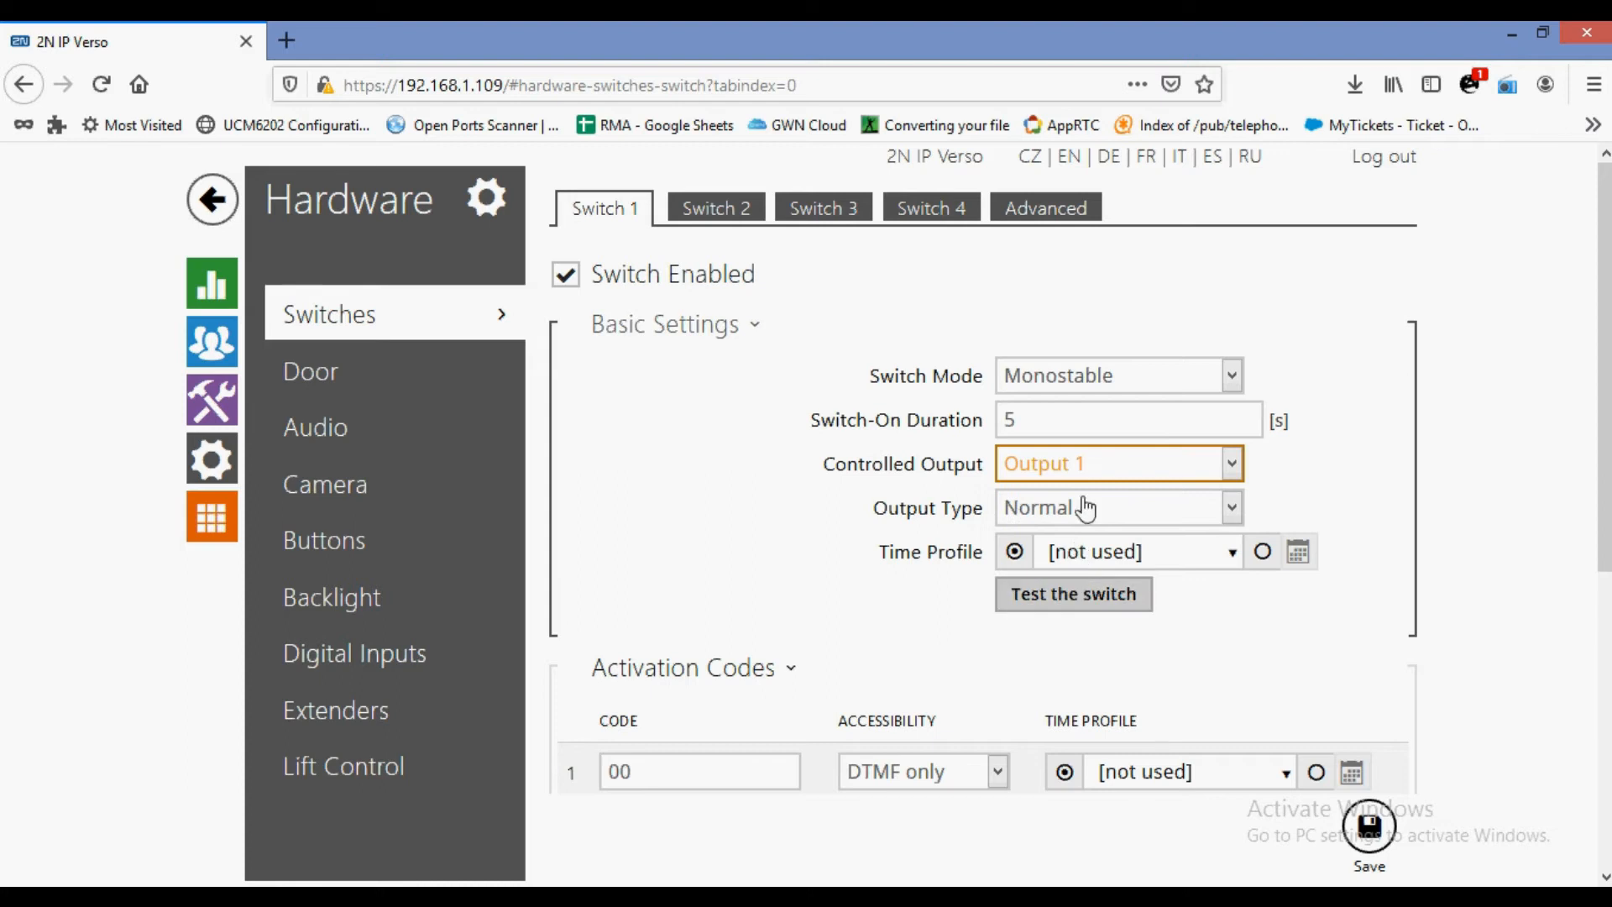
mouse_move(1089, 483)
click(1226, 516)
click(1081, 622)
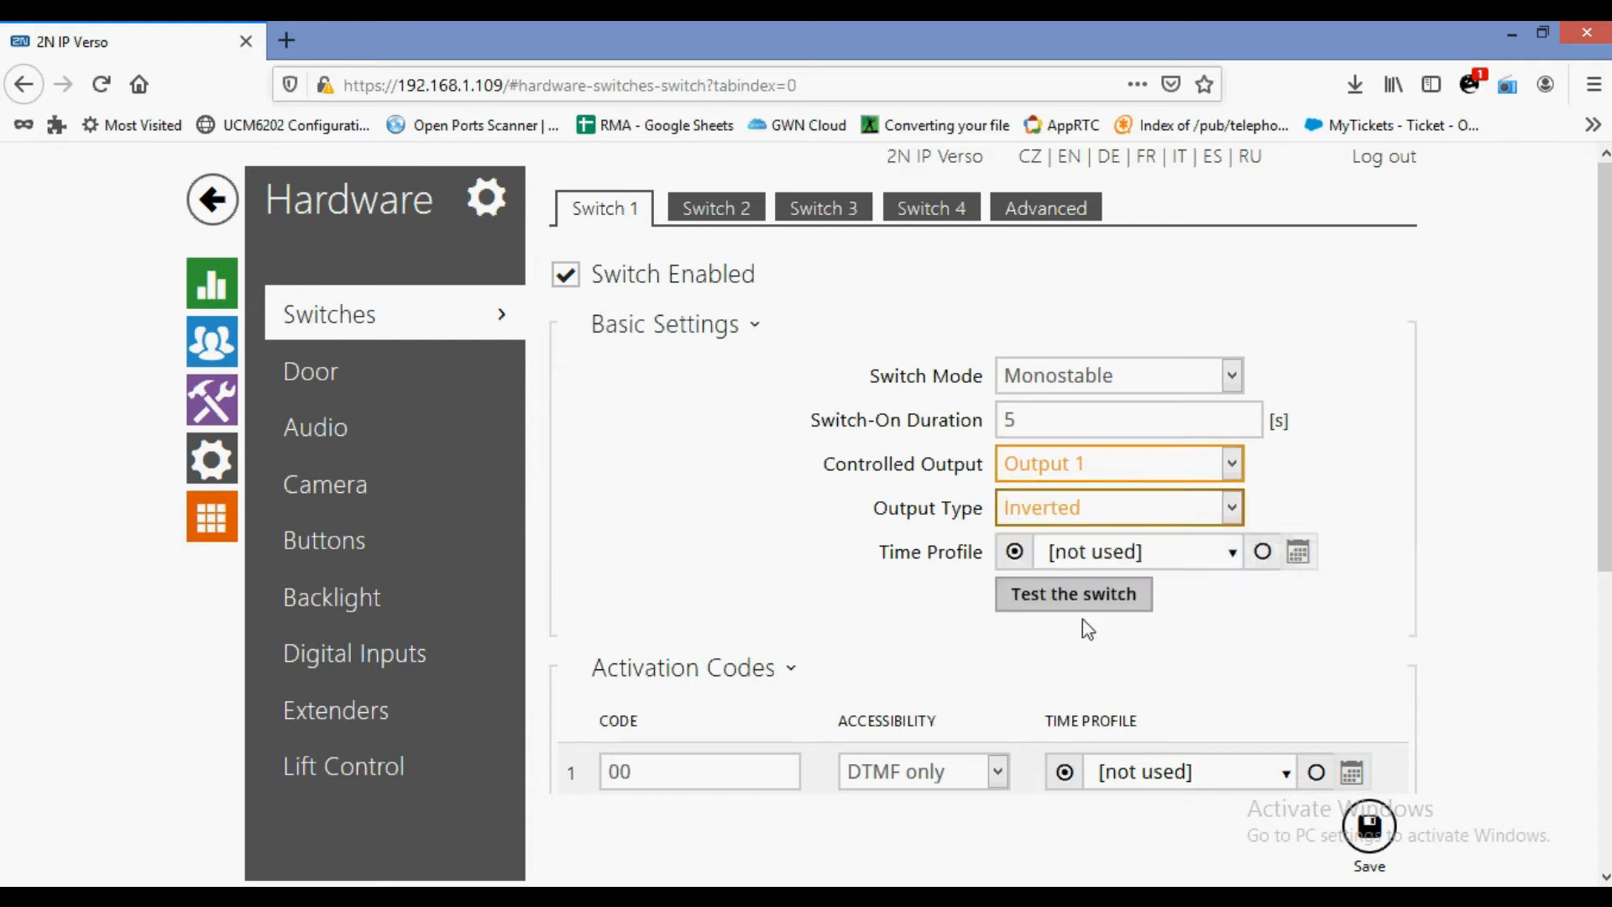
mouse_move(1052, 522)
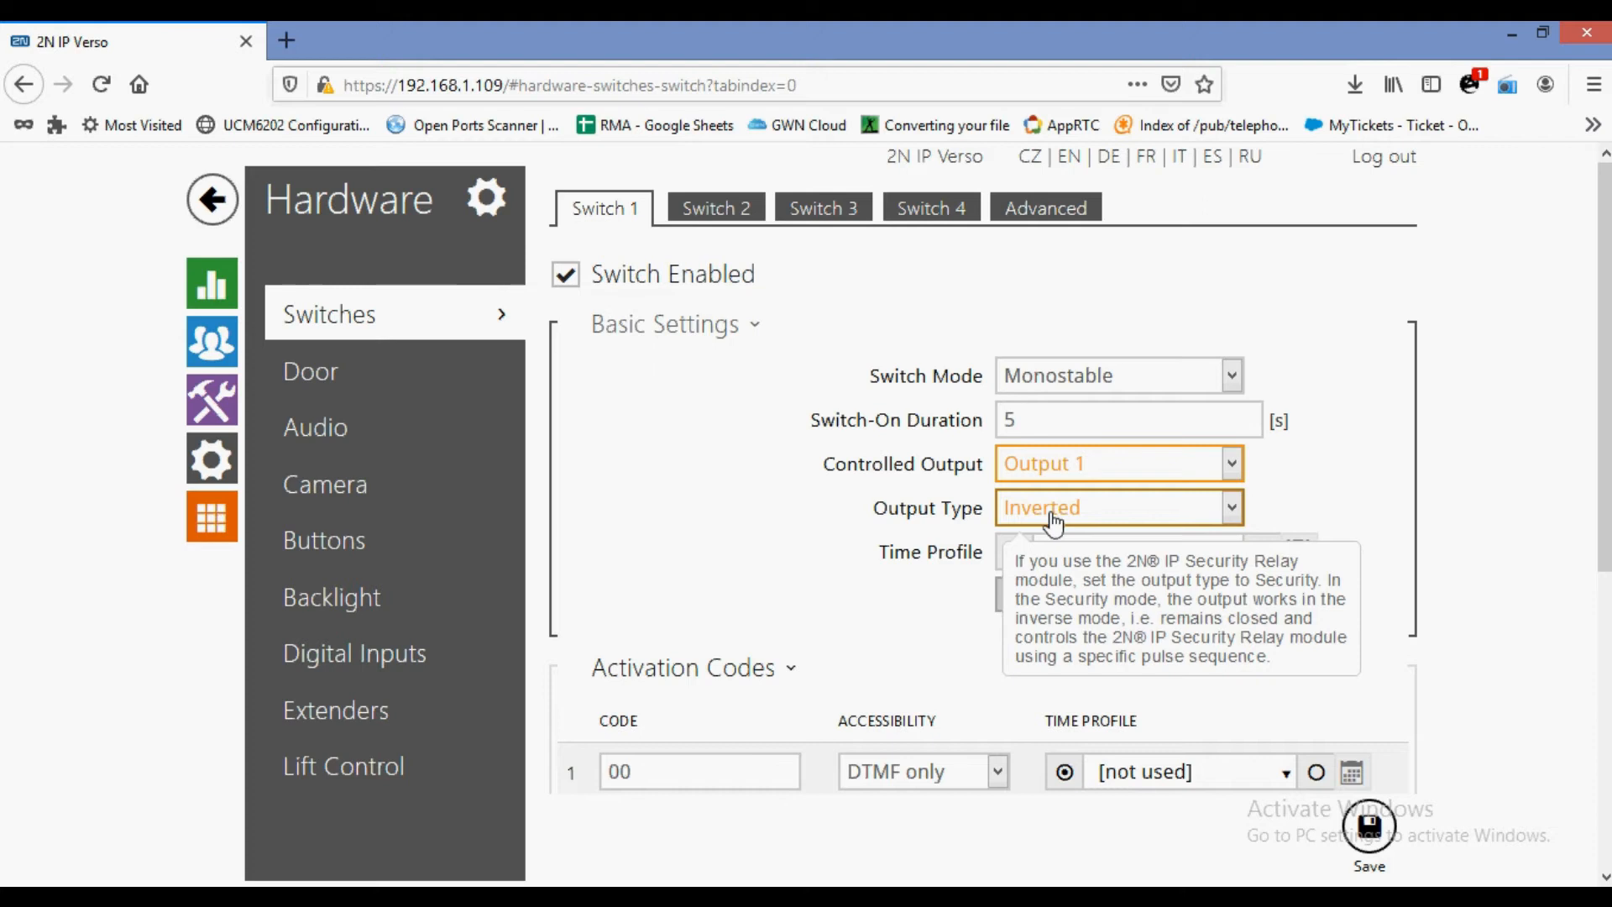
click(1054, 523)
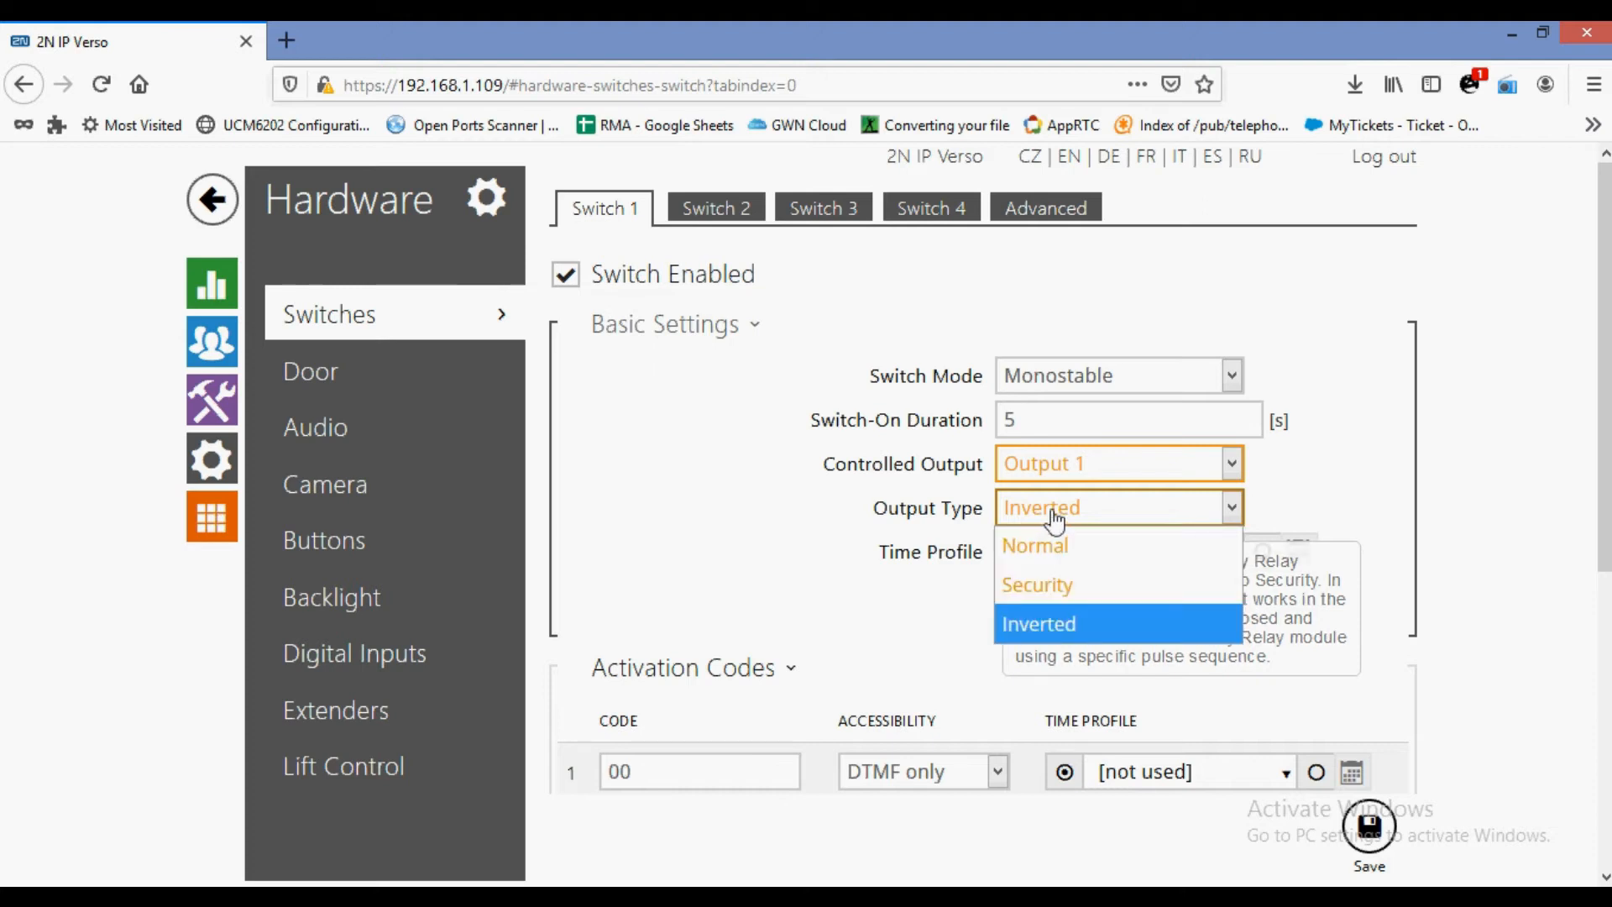
click(1063, 560)
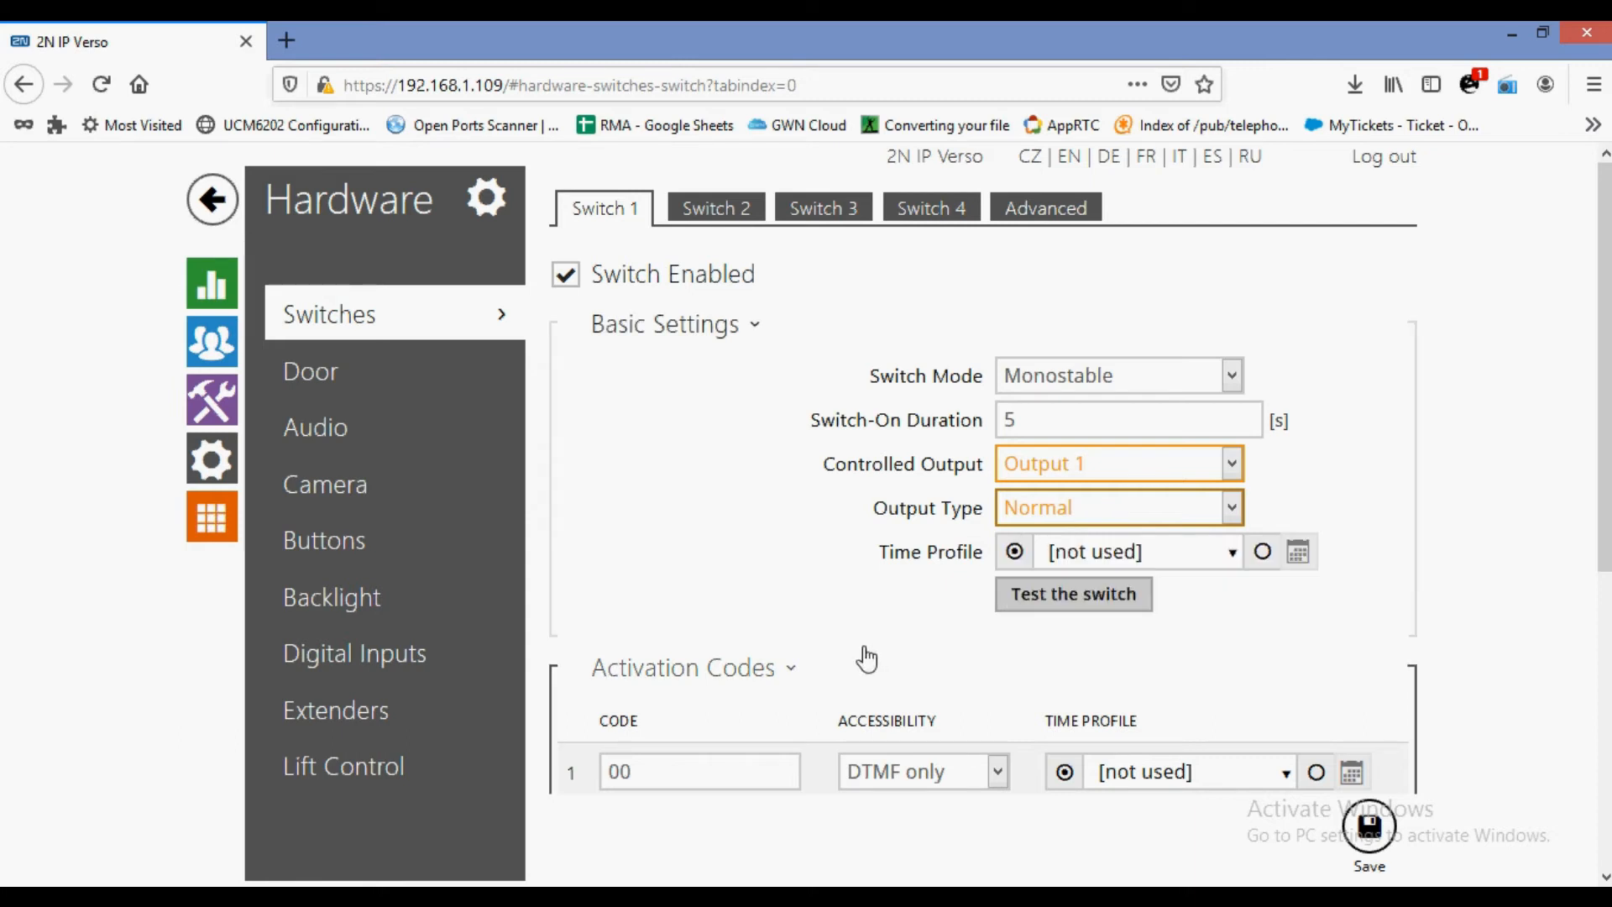
Replace Switch 1's first activation code 00 with 4567 and expand State Signaling.
scroll(854, 638, down, 2)
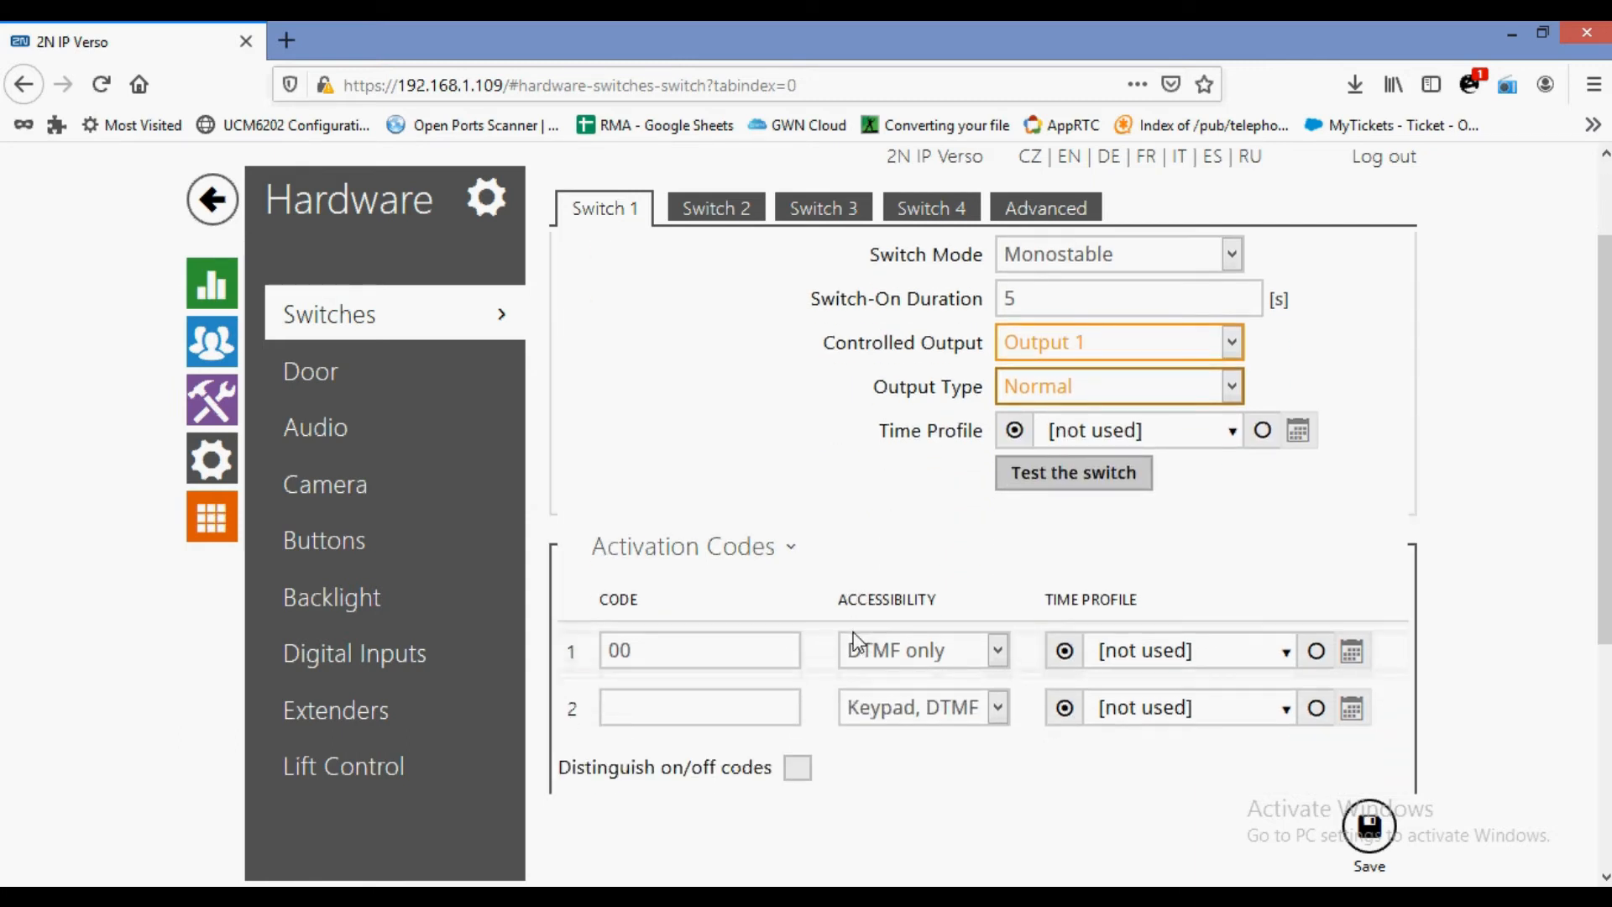
scroll(839, 451, down, 5)
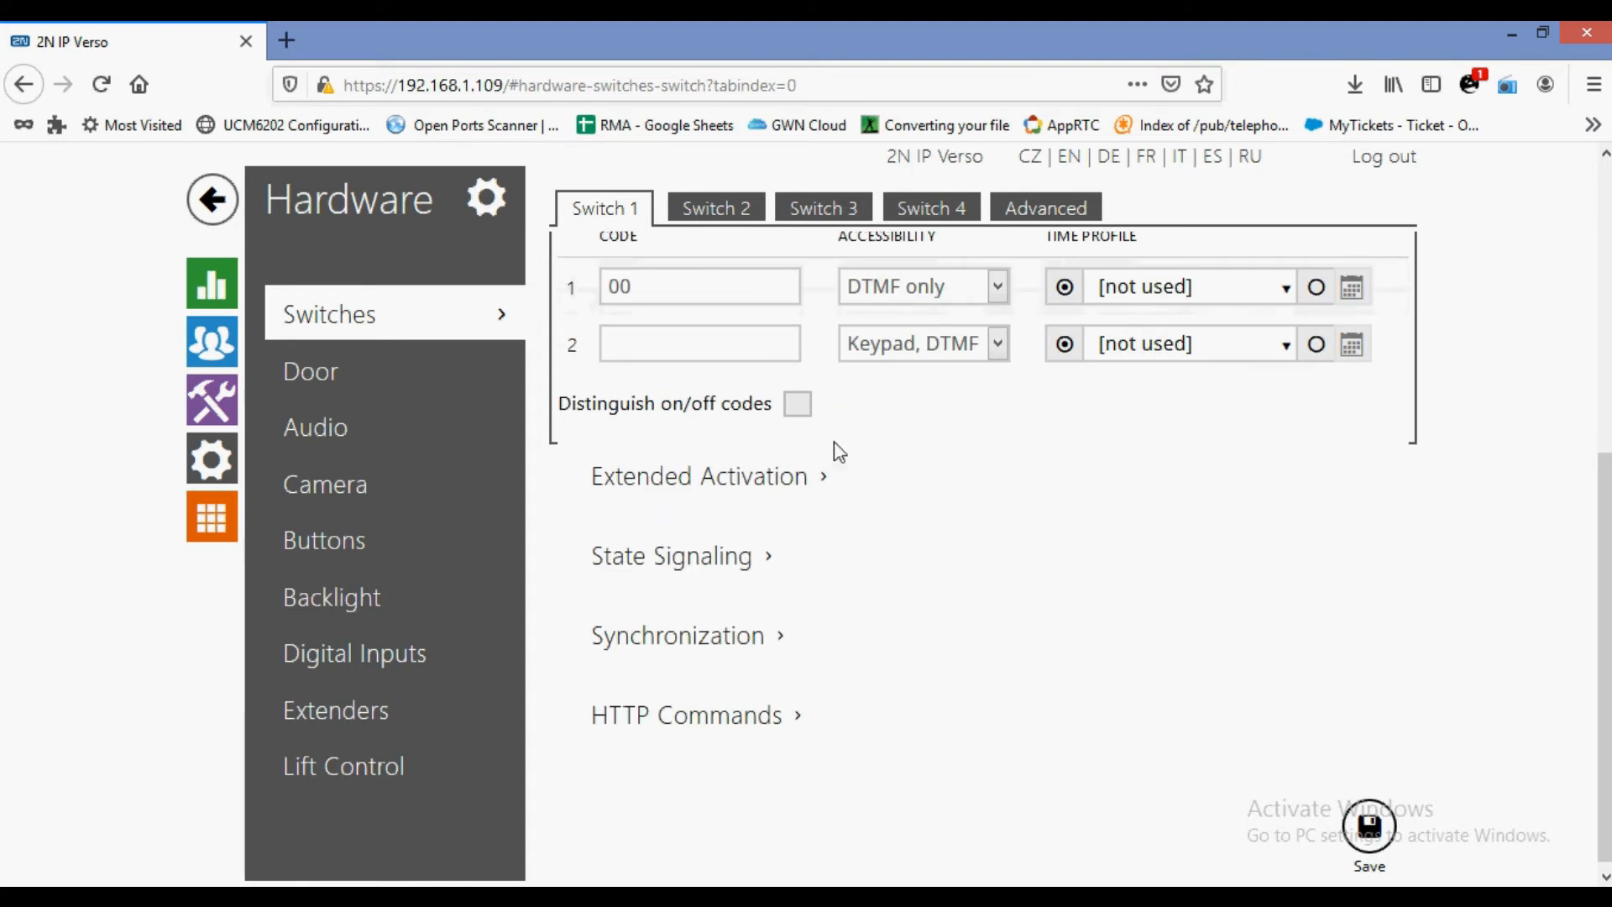
scroll(839, 450, up, 3)
drag(734, 527, 602, 547)
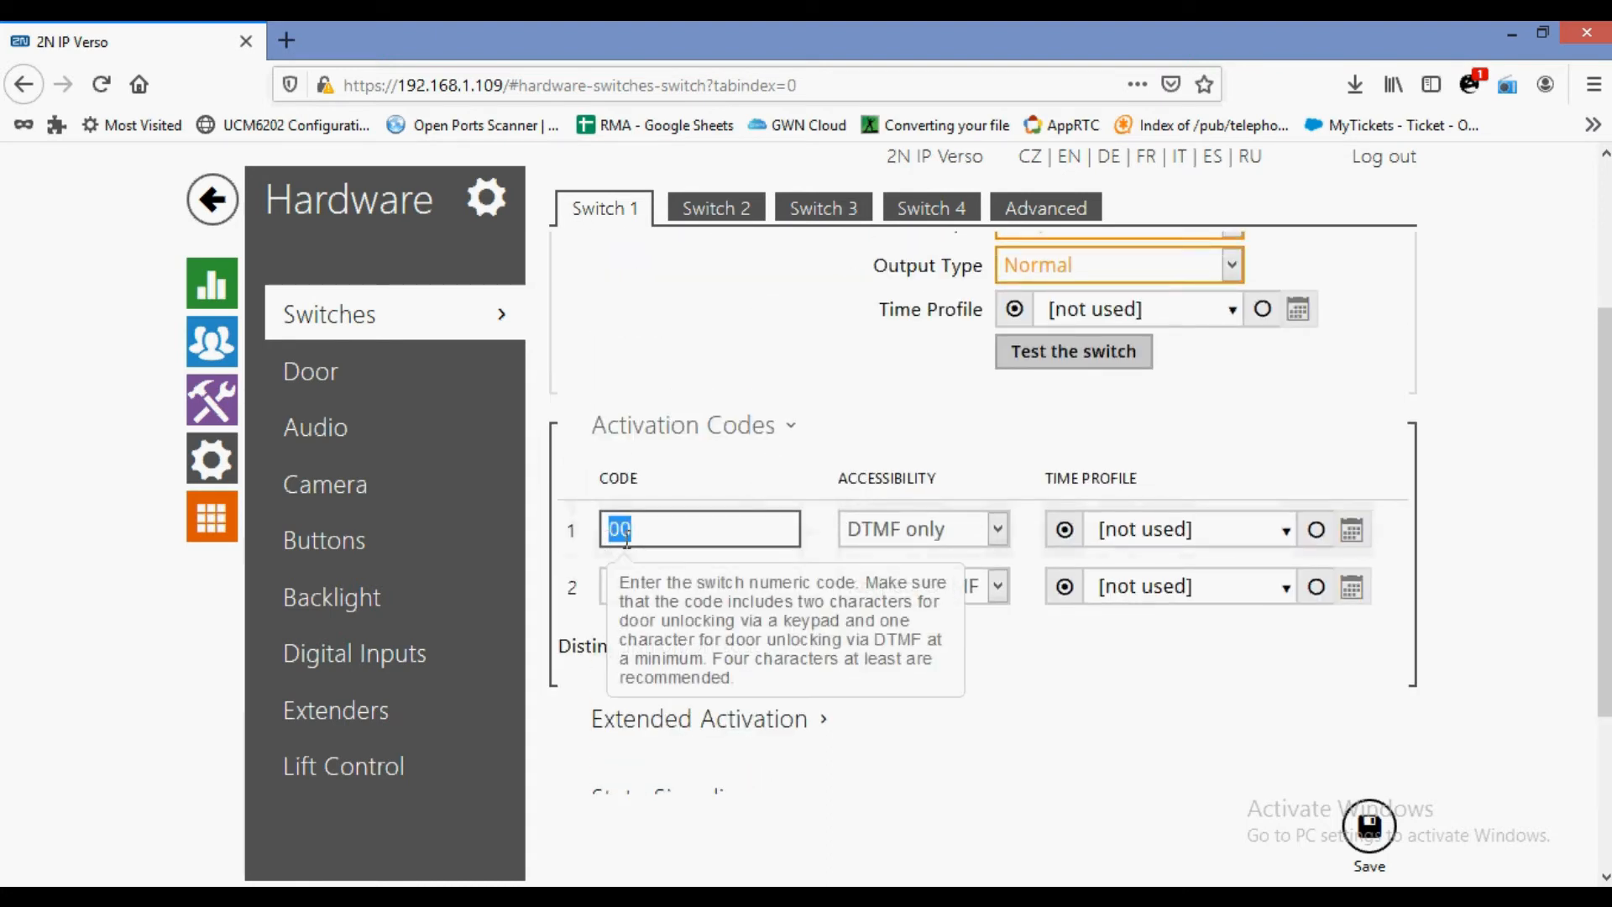
text(4567)
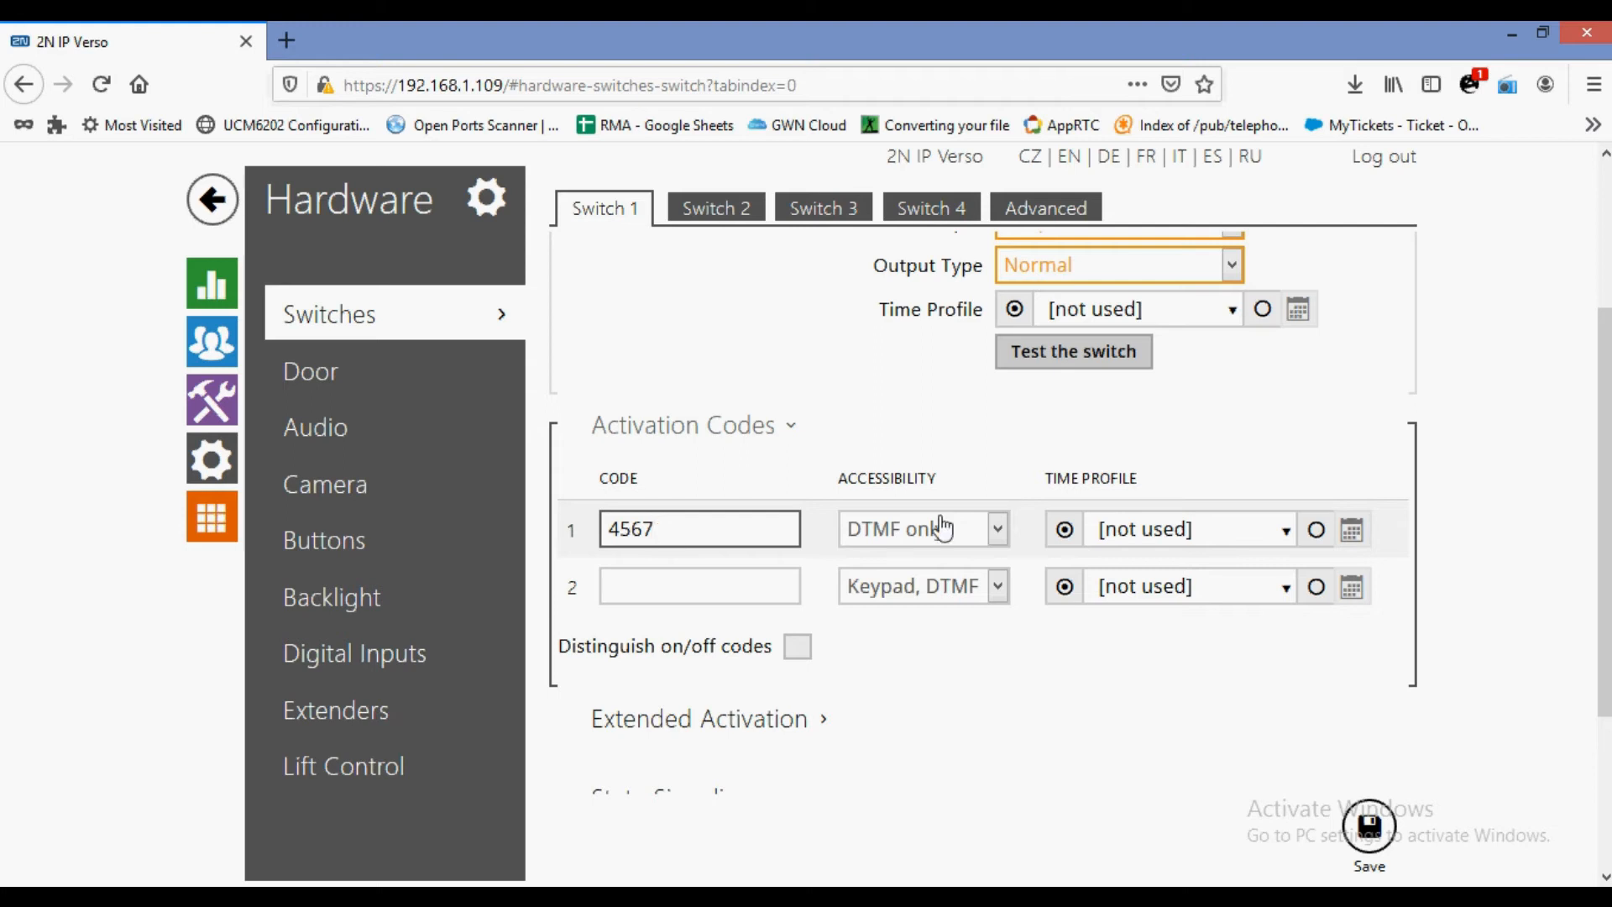
scroll(899, 776, down, 3)
click(755, 546)
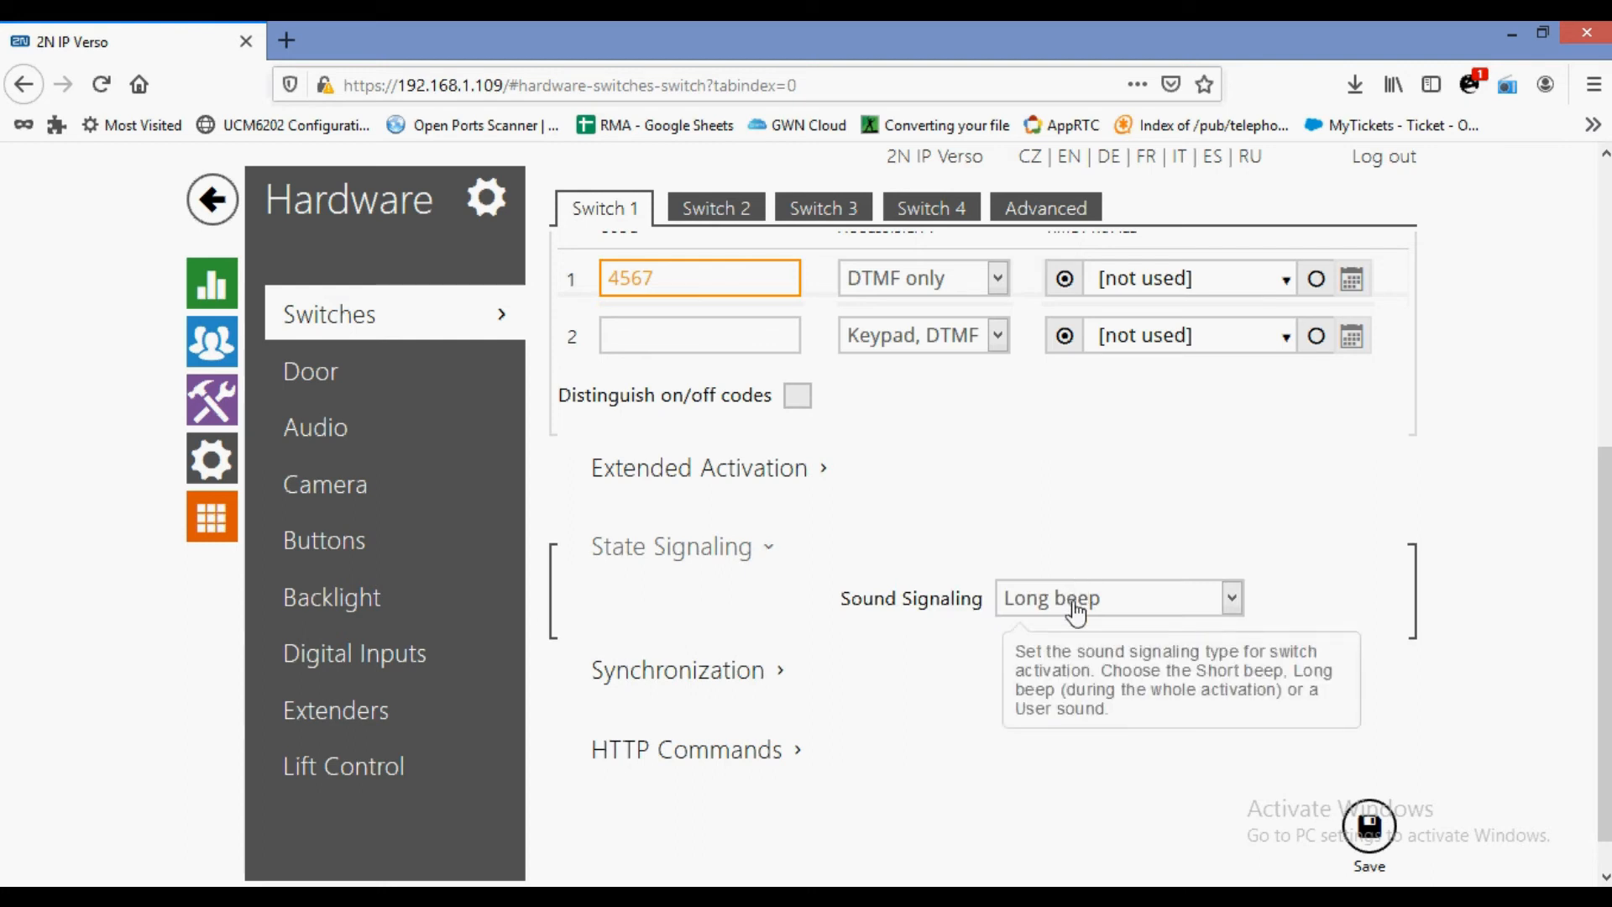
Change Switch 1's sound signaling from Long beep to None, then expand Extended Activation.
click(1075, 613)
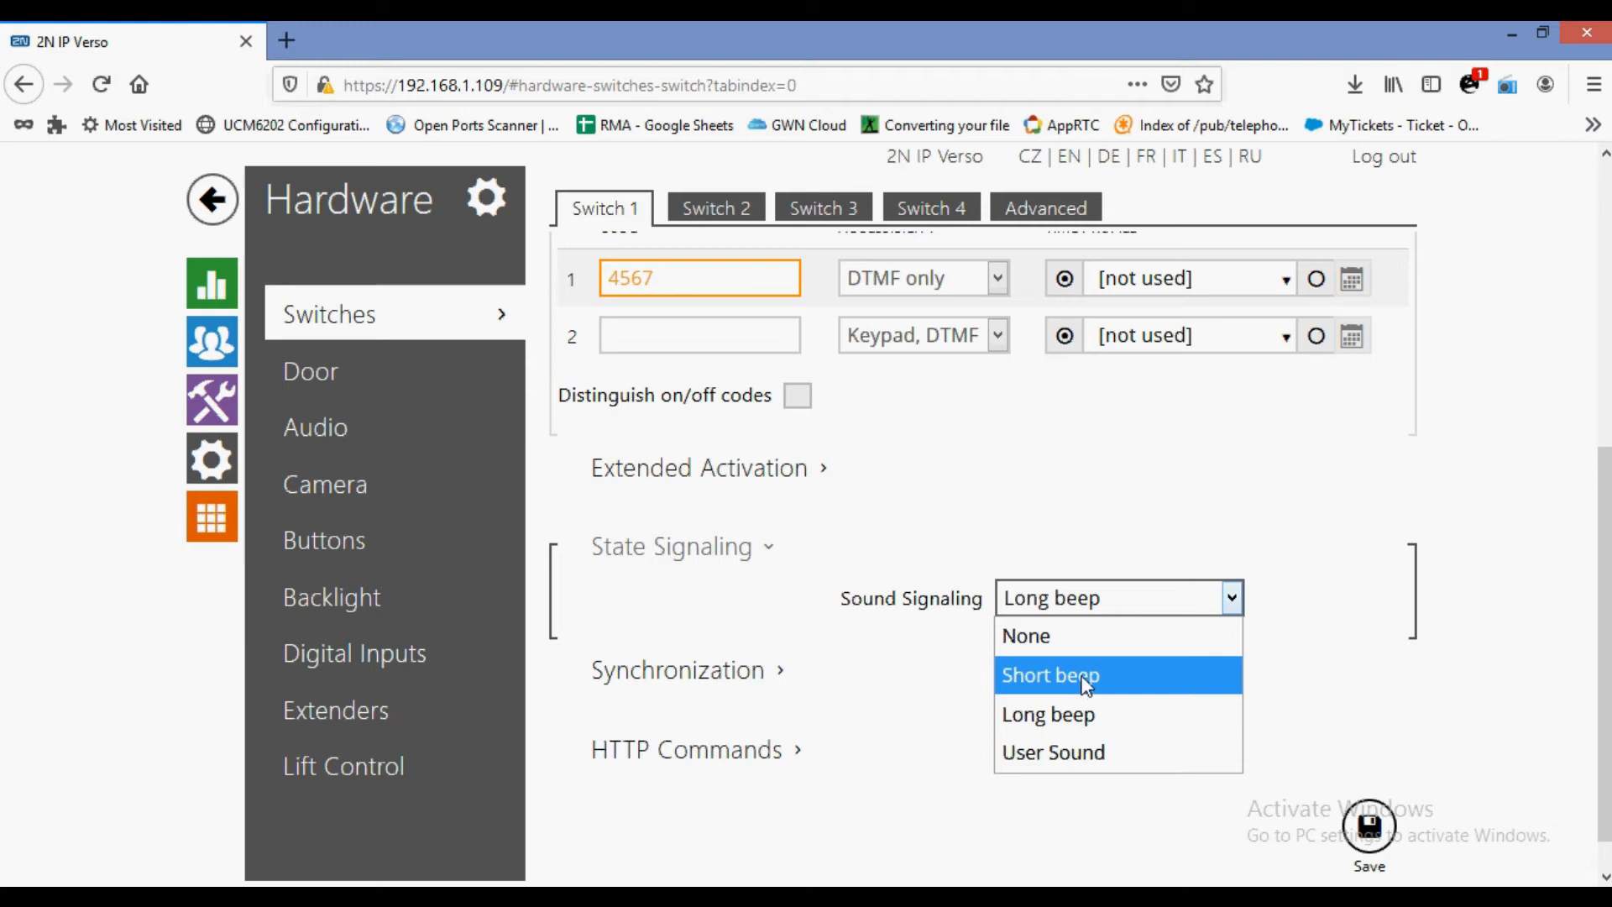
click(1085, 756)
click(1099, 601)
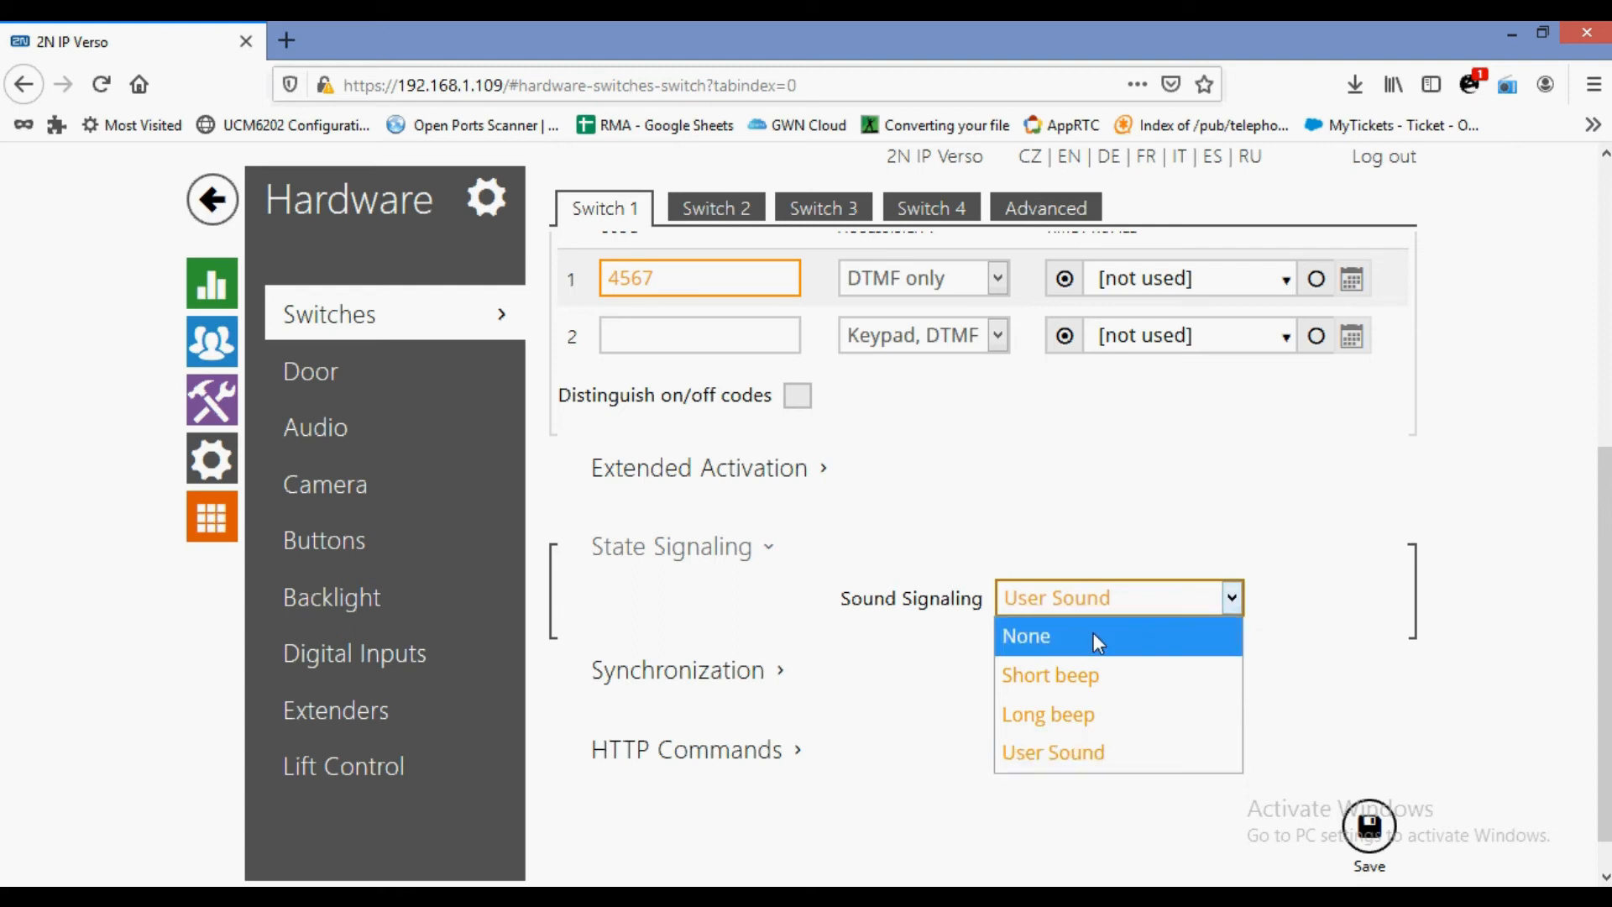
click(1098, 643)
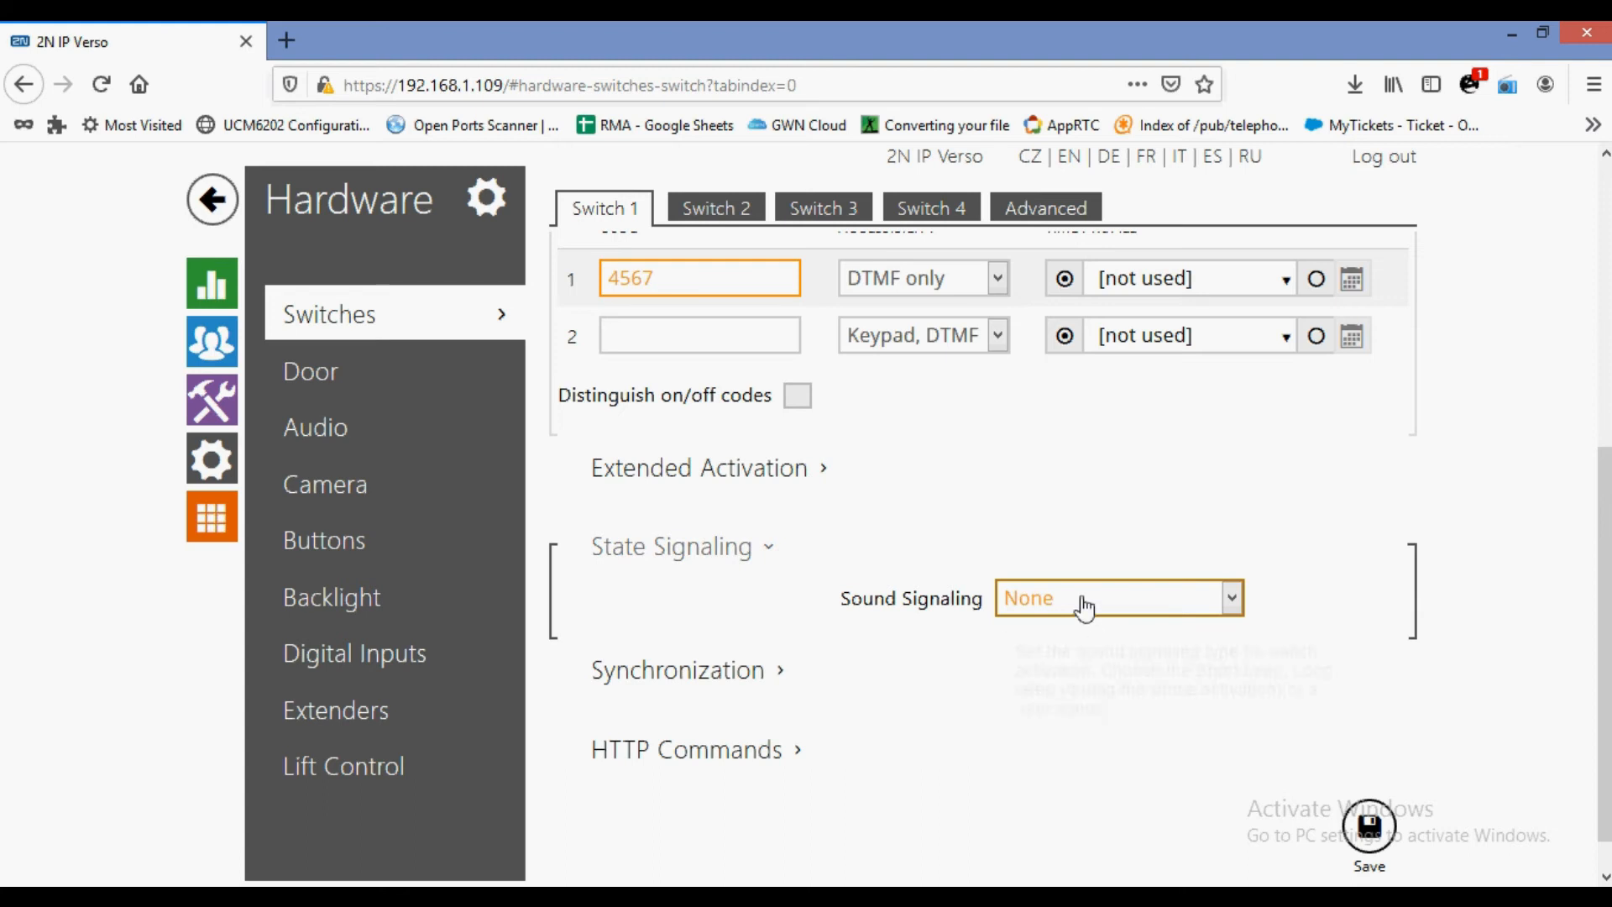
mouse_move(1085, 604)
click(846, 477)
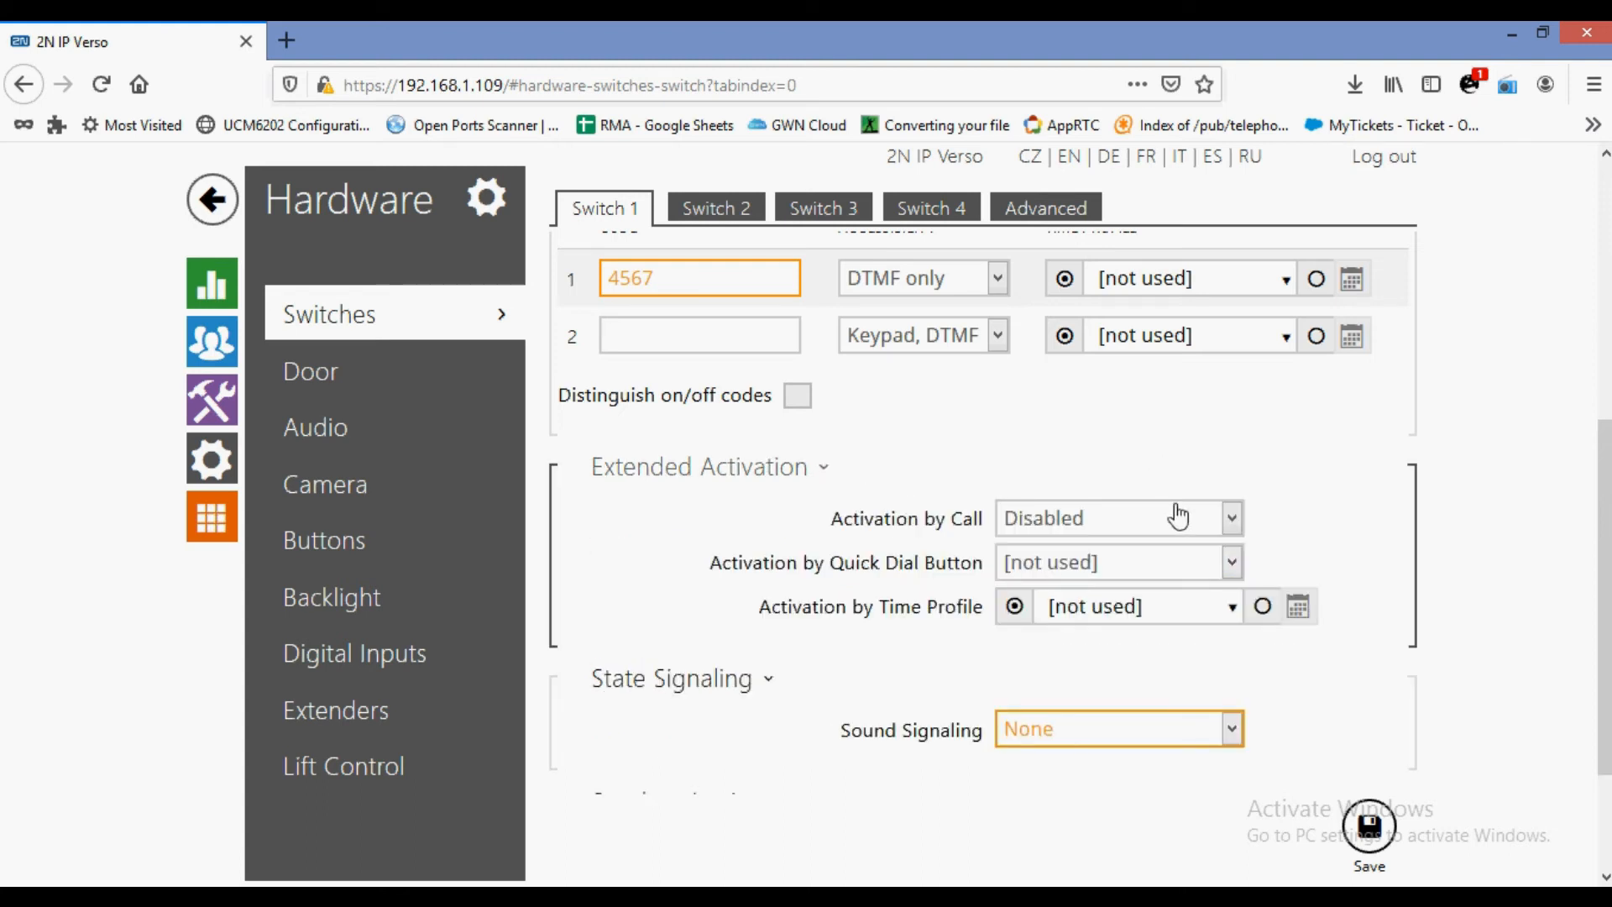
mouse_move(1171, 527)
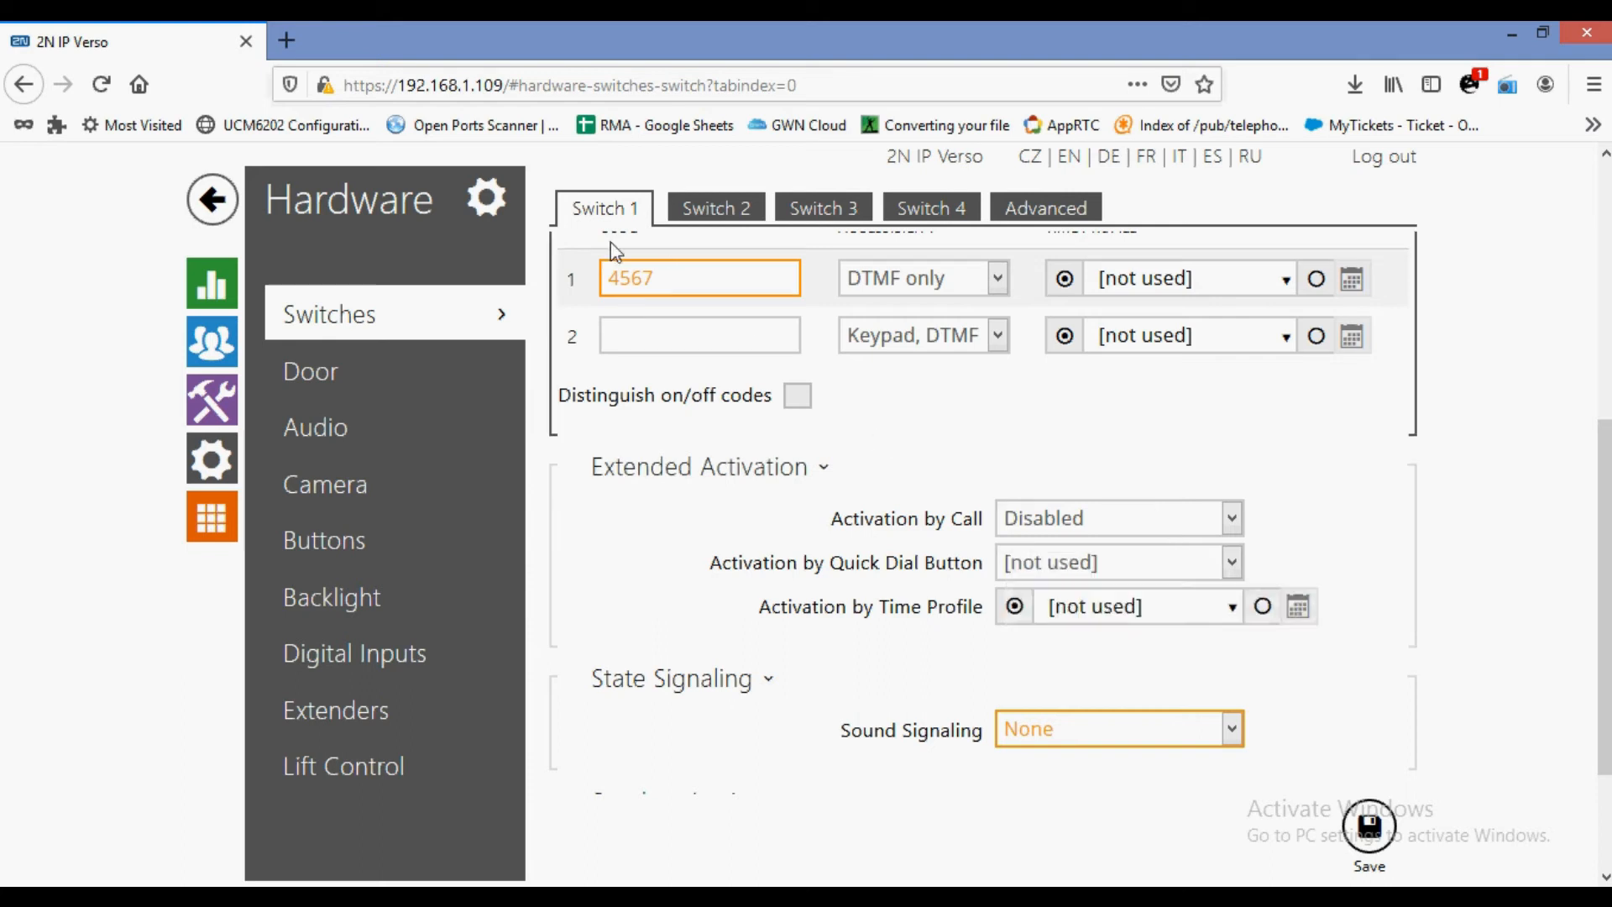
click(1079, 522)
click(1077, 596)
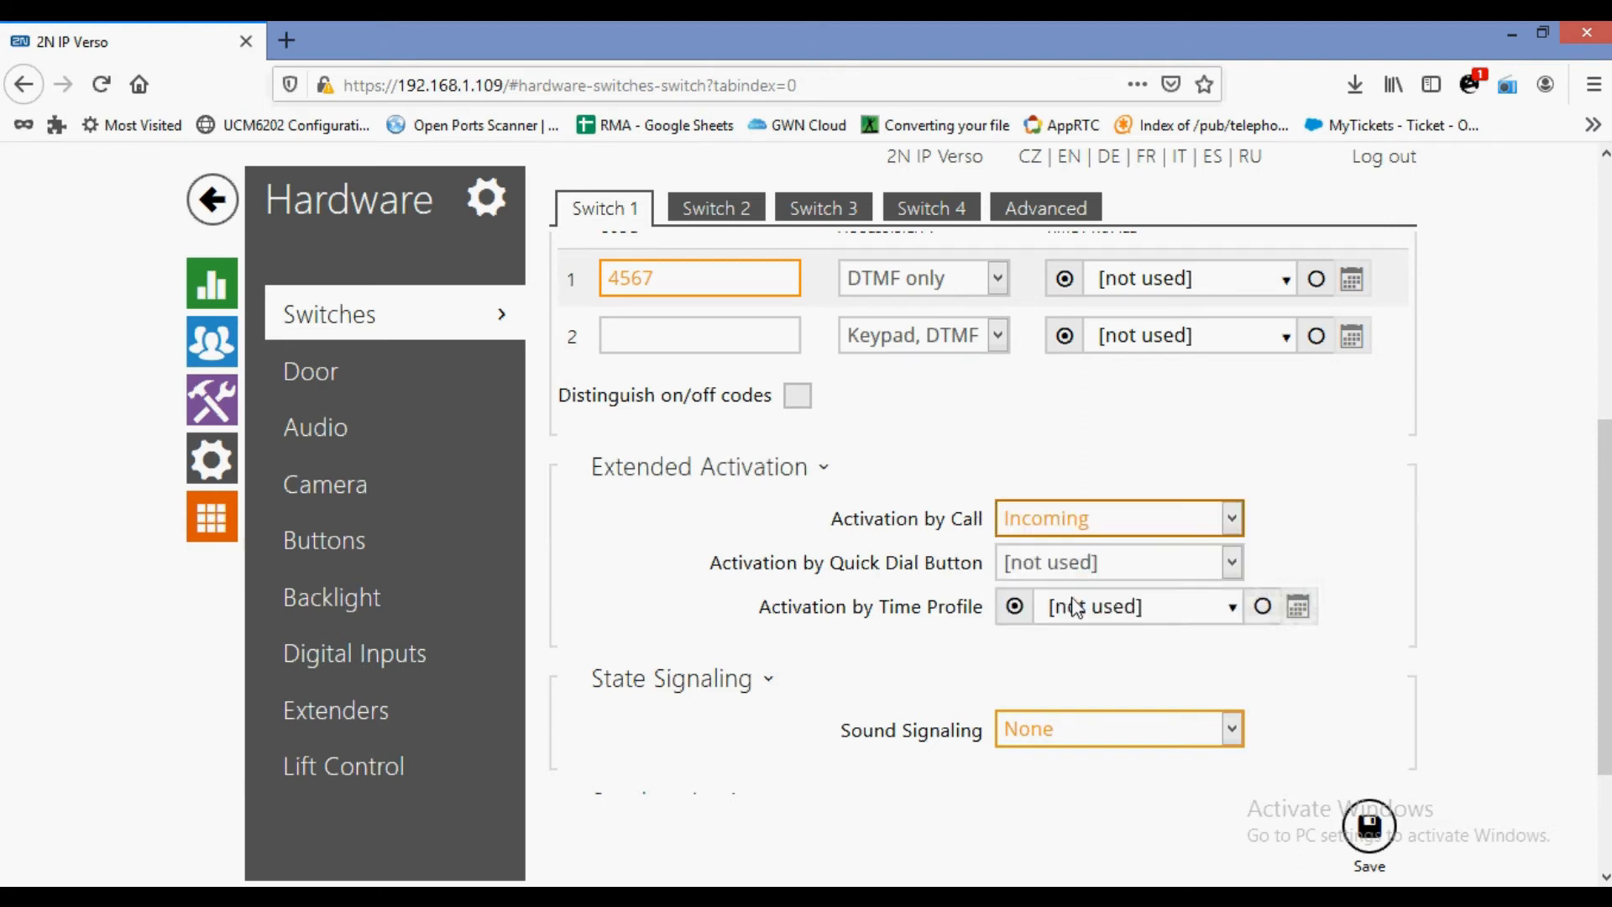
click(1131, 526)
click(1046, 634)
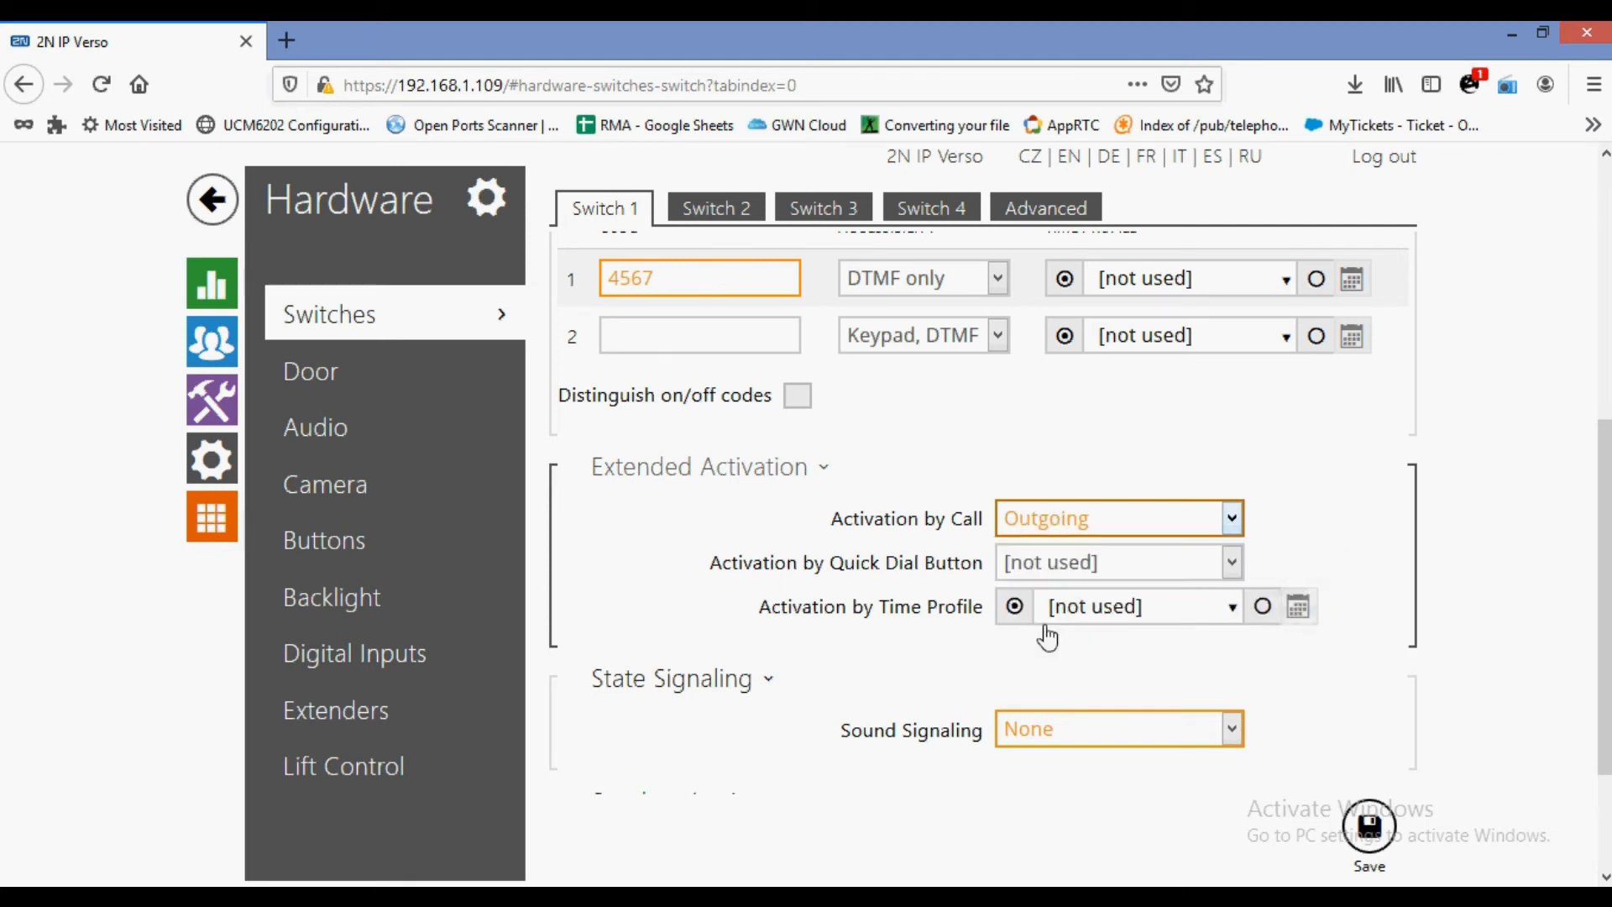
click(1073, 527)
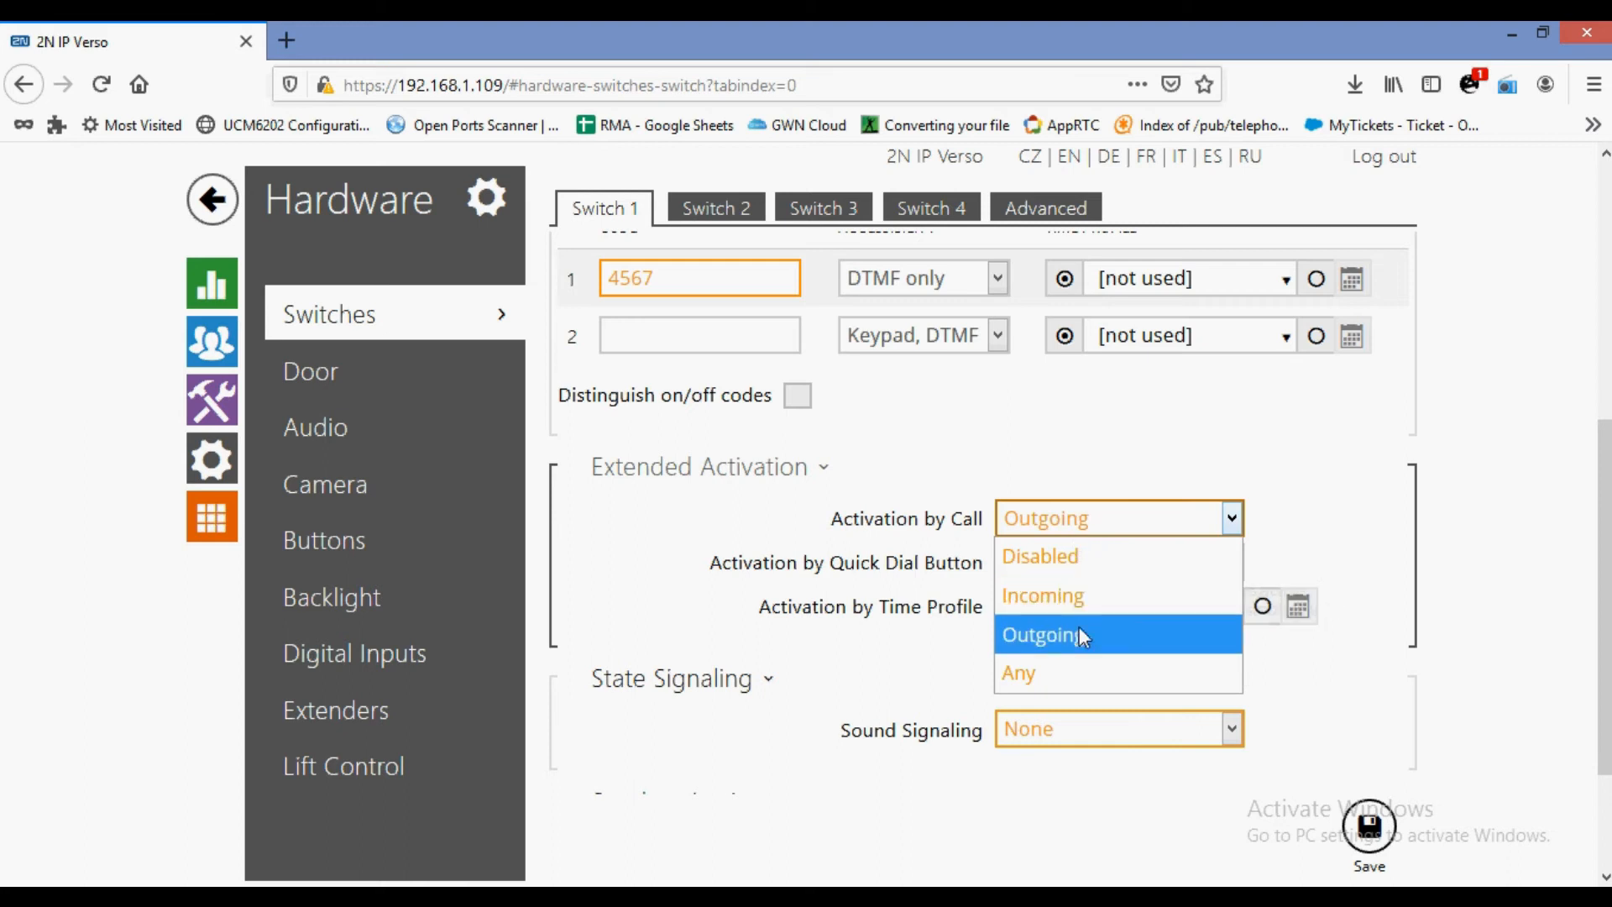
click(1041, 673)
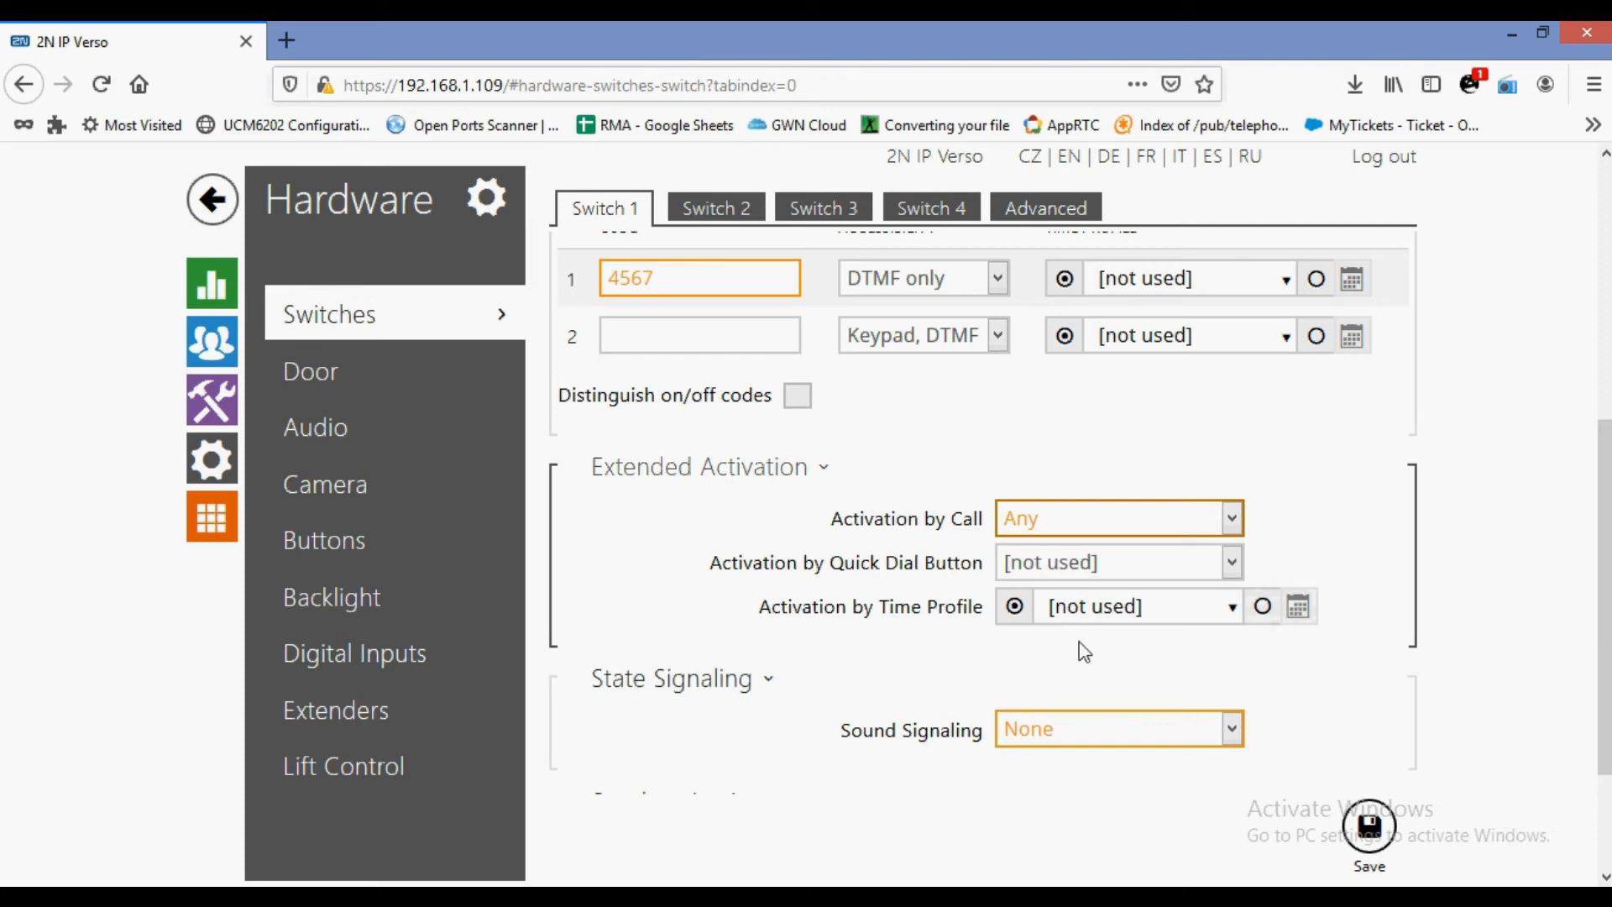
click(1119, 526)
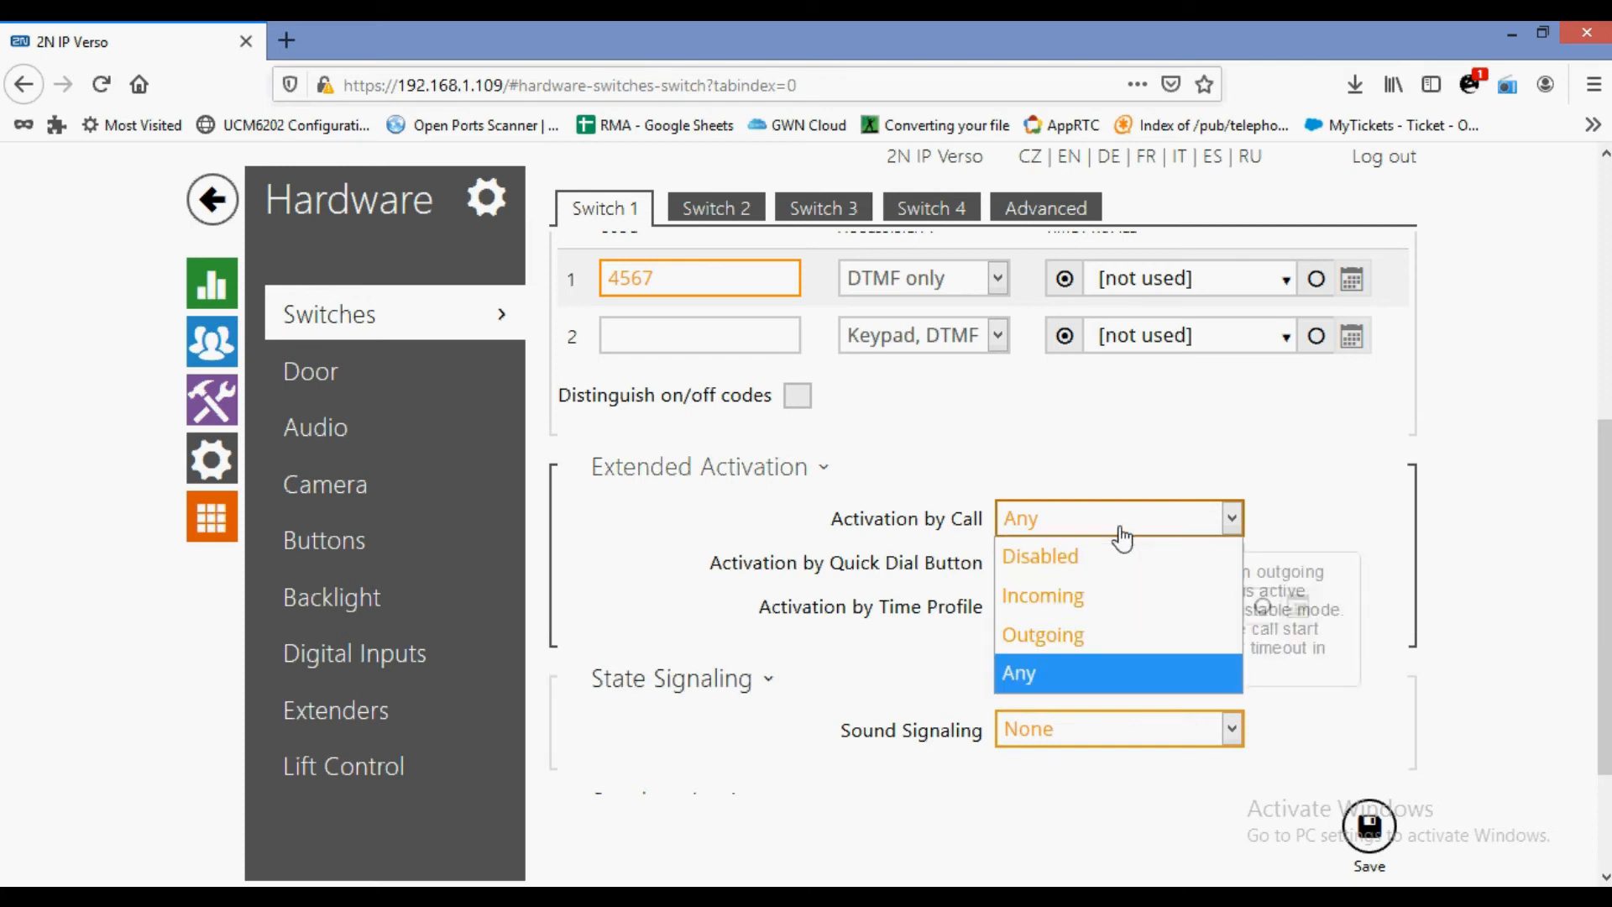
click(1082, 574)
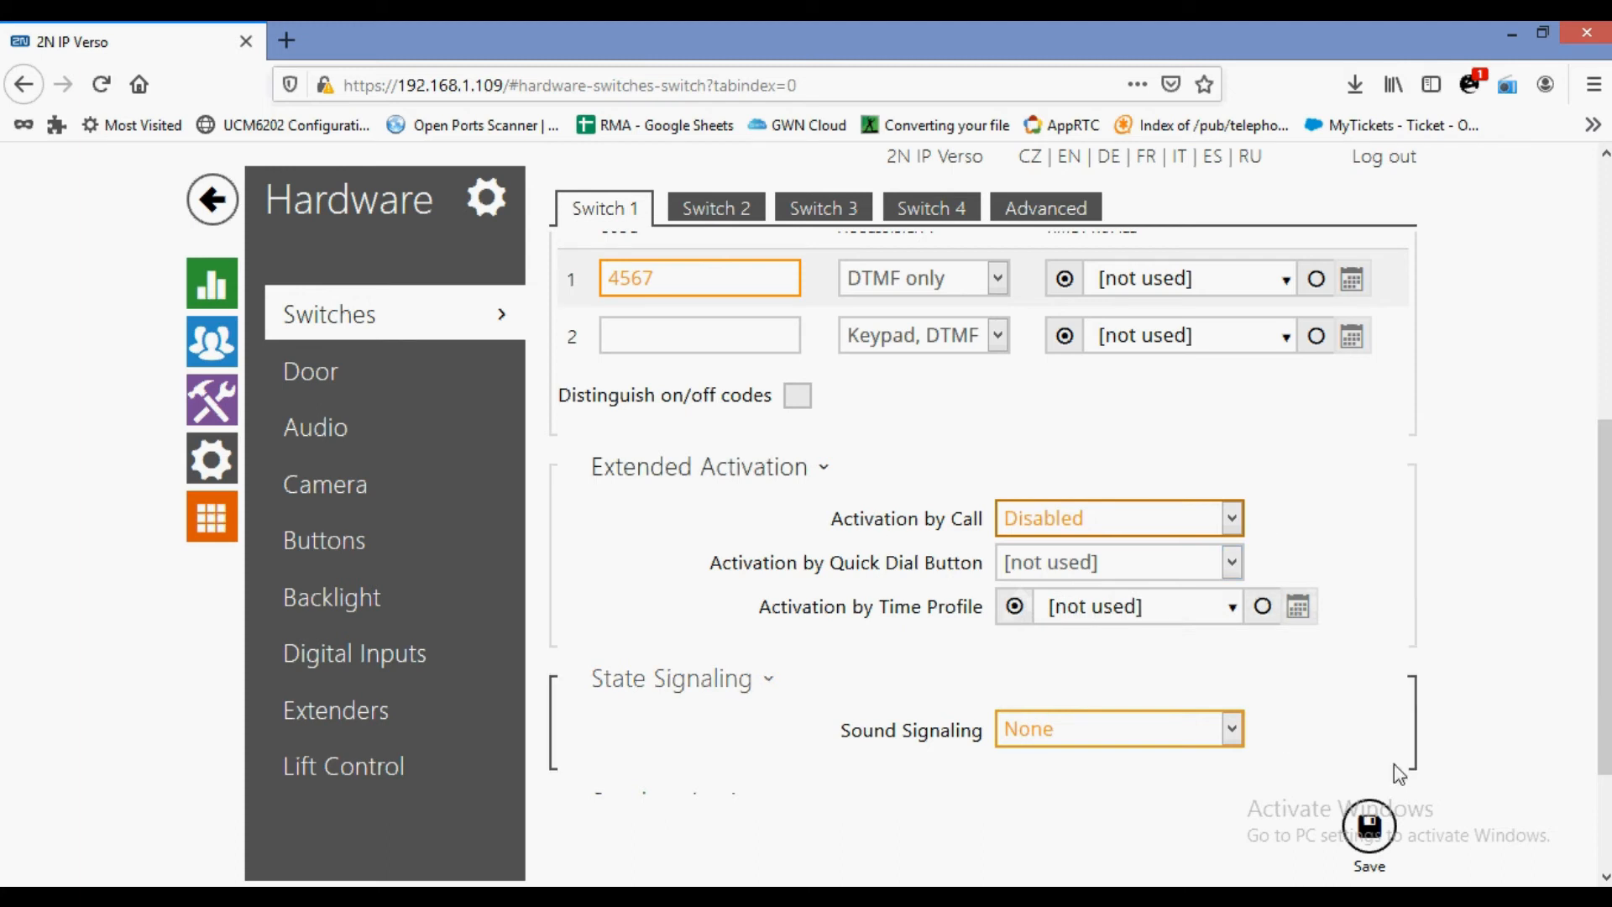
Turn Switch 1 off, then look over the Door settings with the lock on Switch 1.
scroll(940, 558, up, 5)
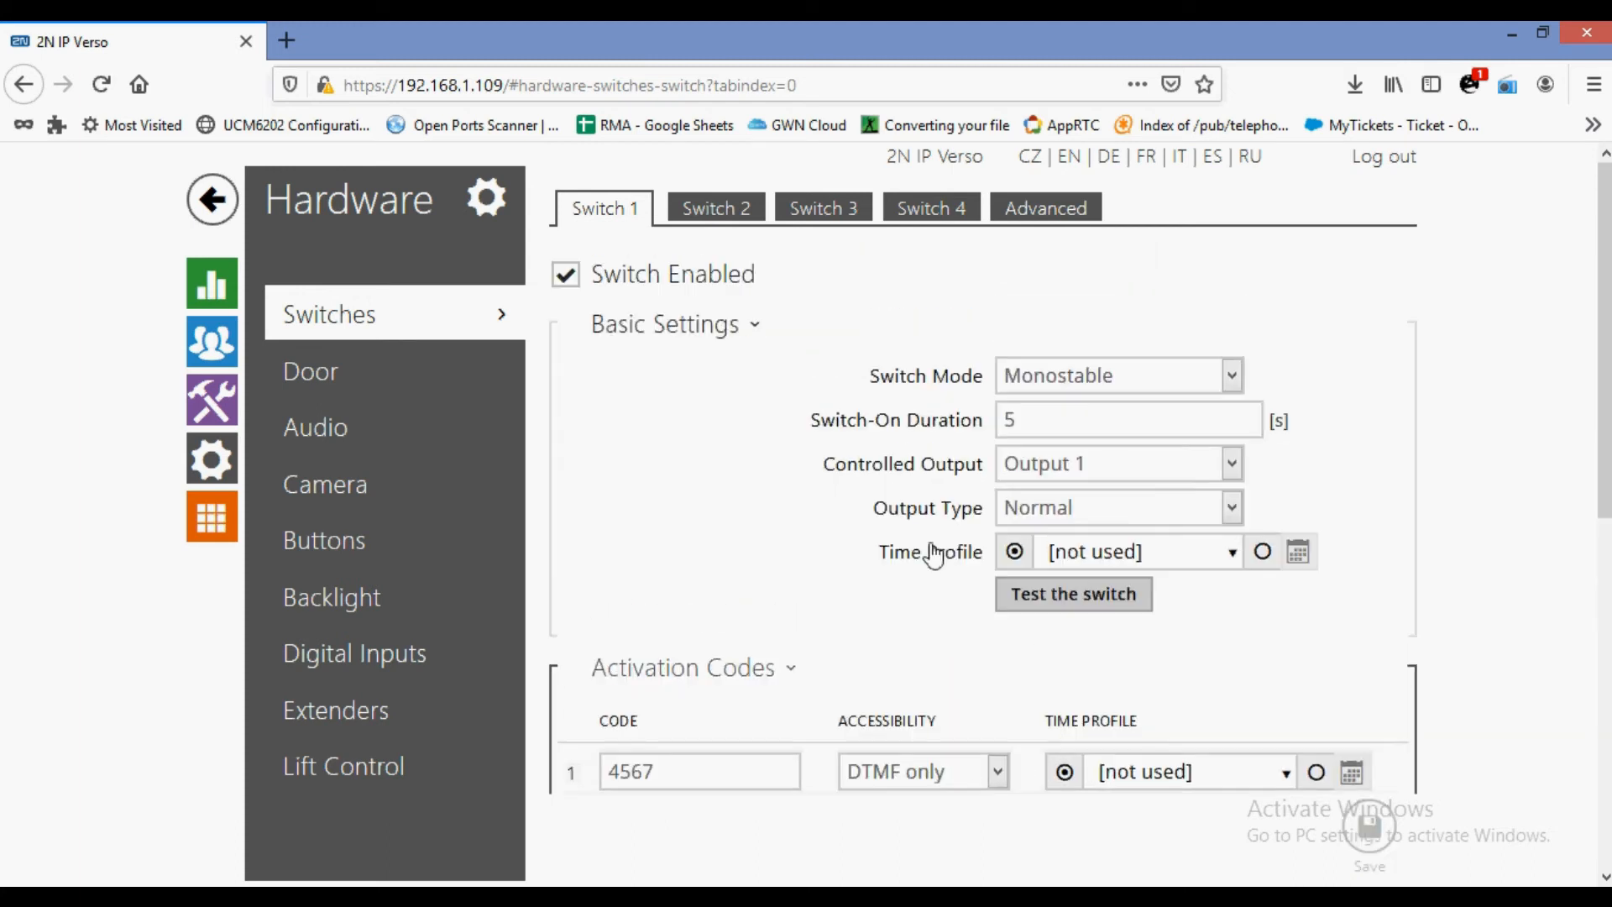
click(567, 275)
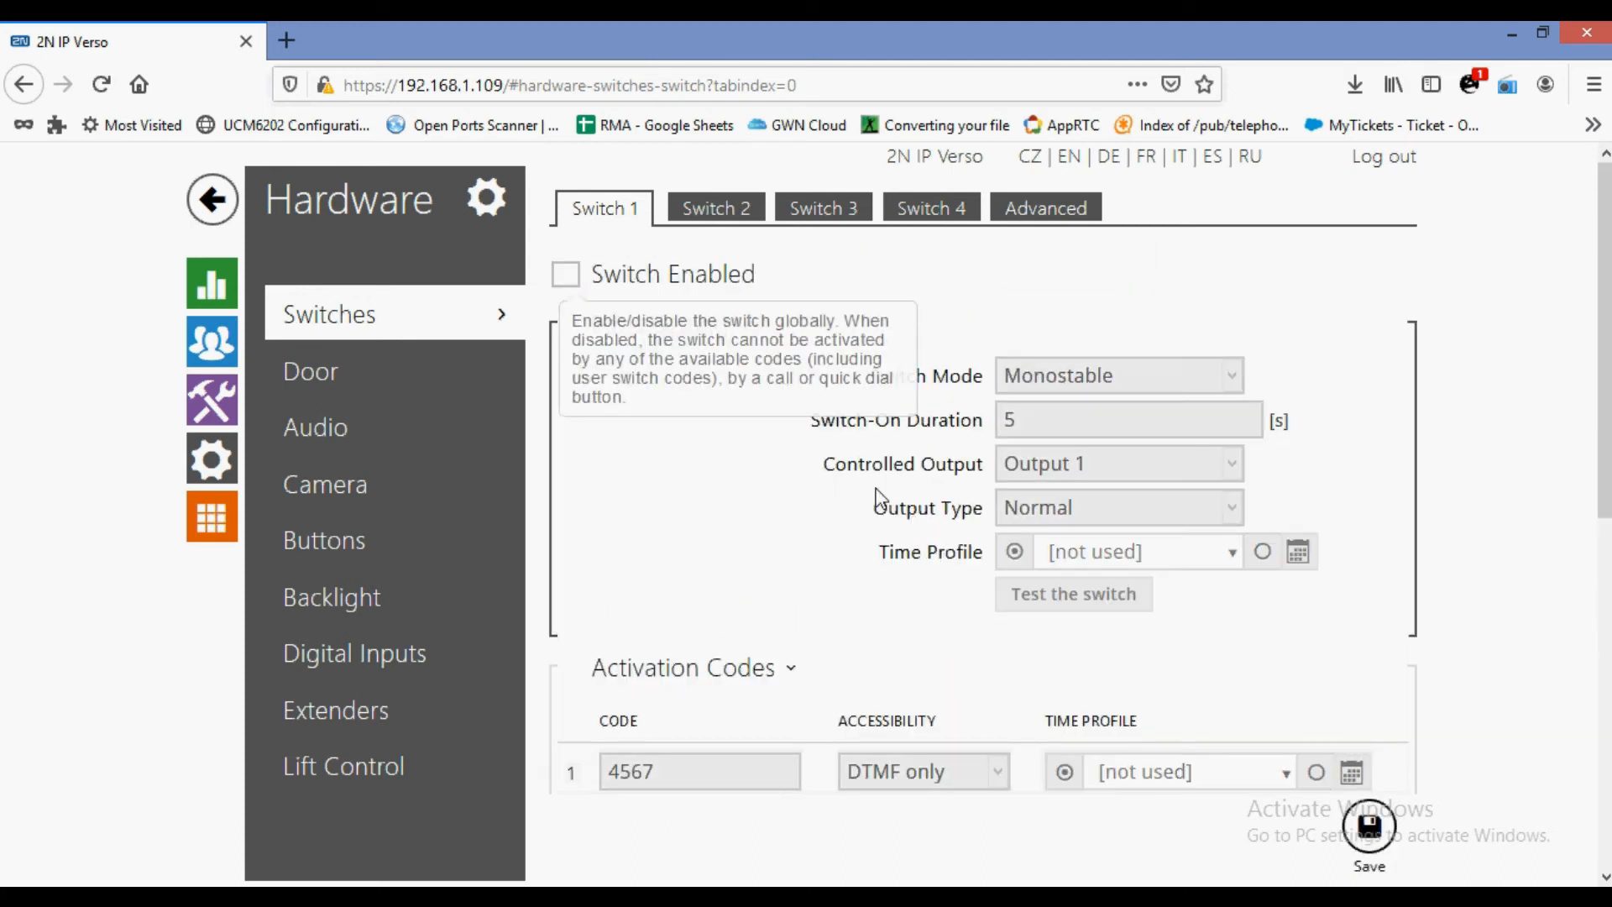
scroll(878, 500, down, 5)
click(1369, 826)
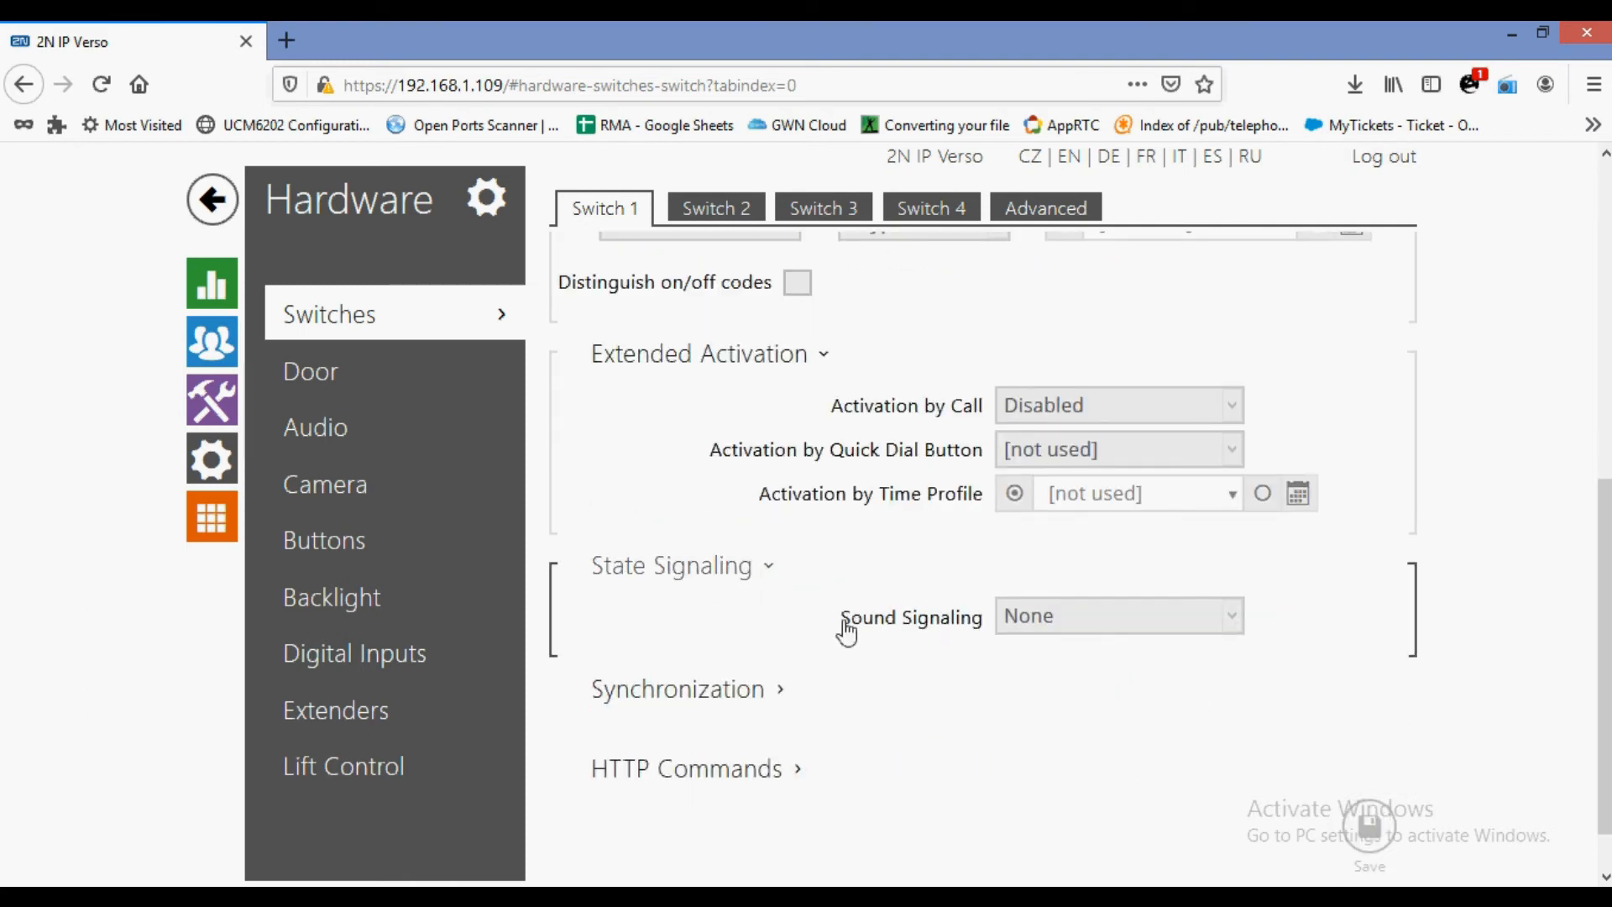
scroll(831, 604, up, 5)
click(386, 400)
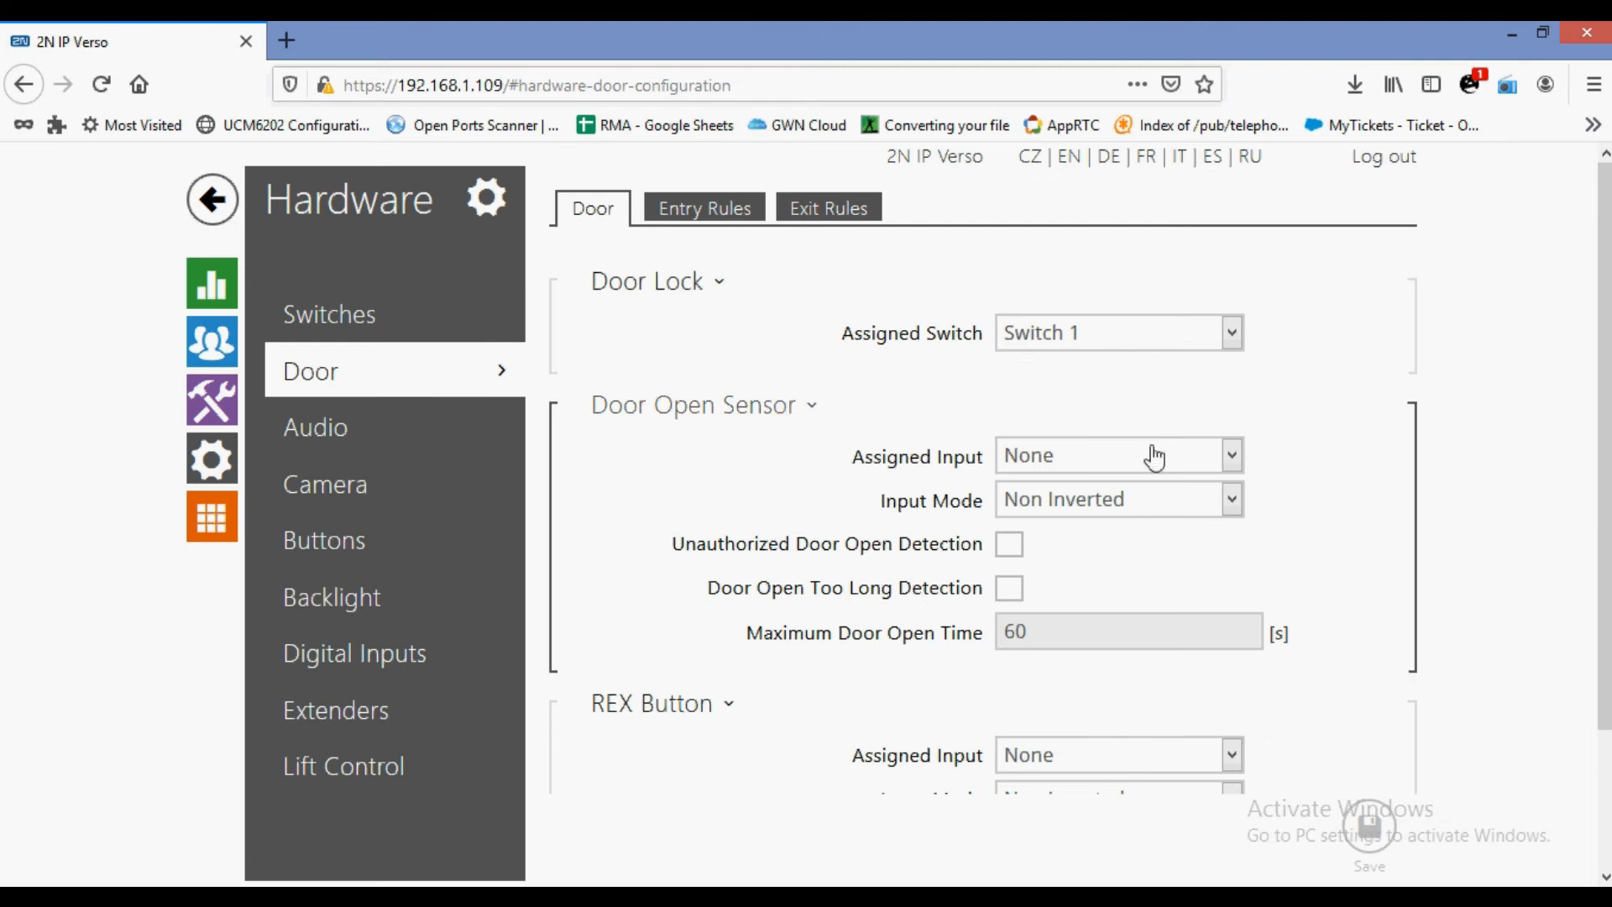
scroll(1154, 457, down, 3)
On the Audio page, set Master Volume from +8 dB to 0 dB.
click(428, 455)
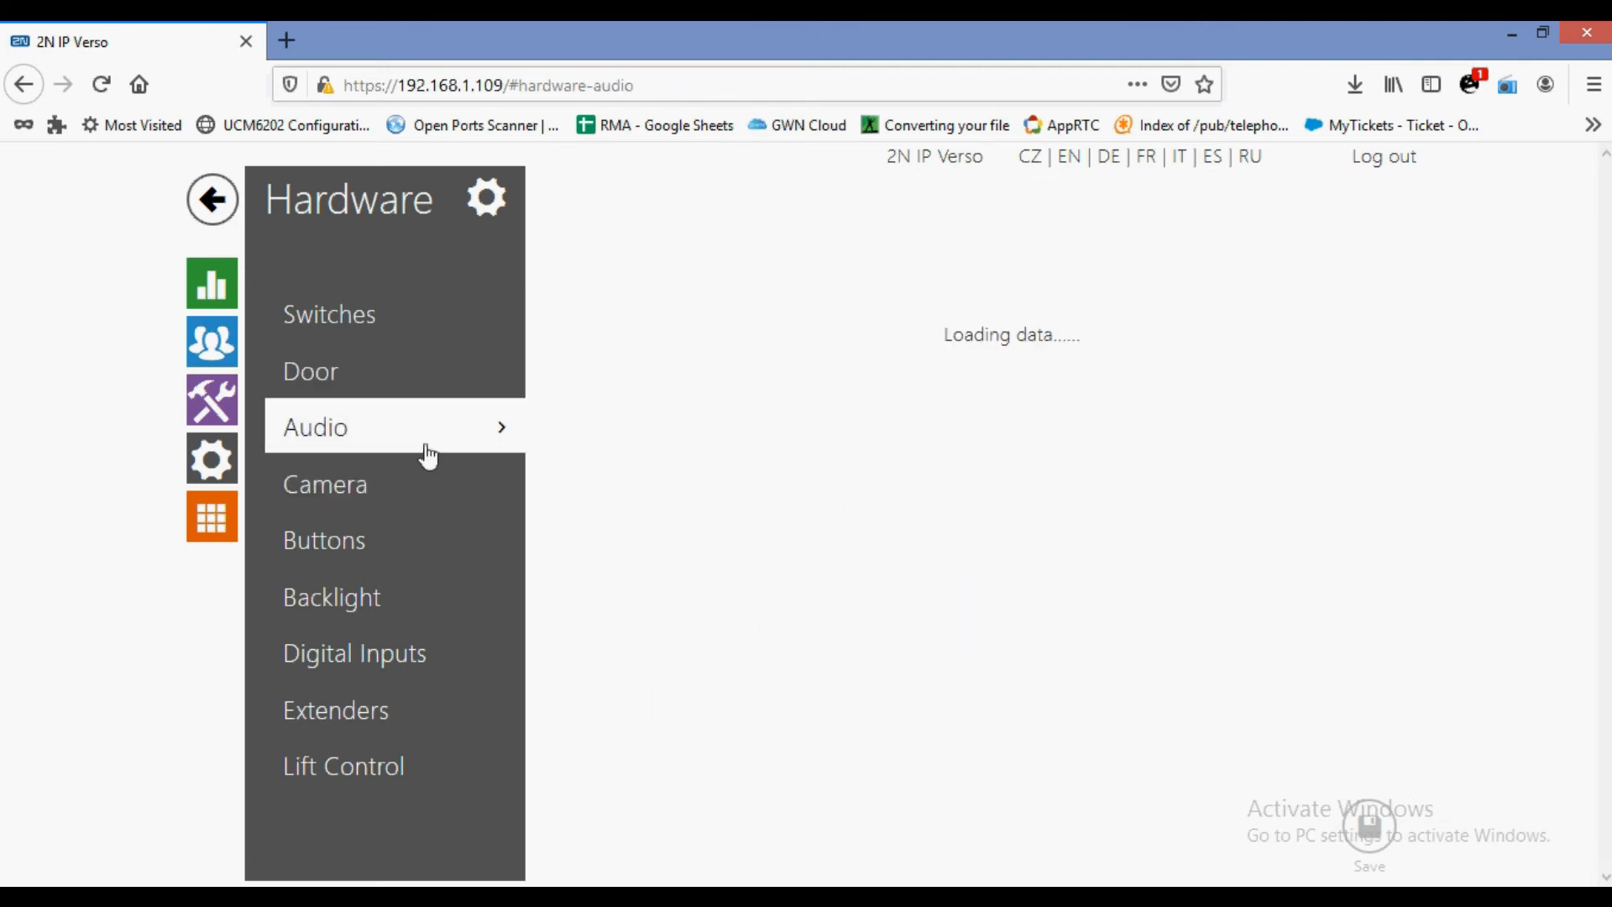
click(1125, 267)
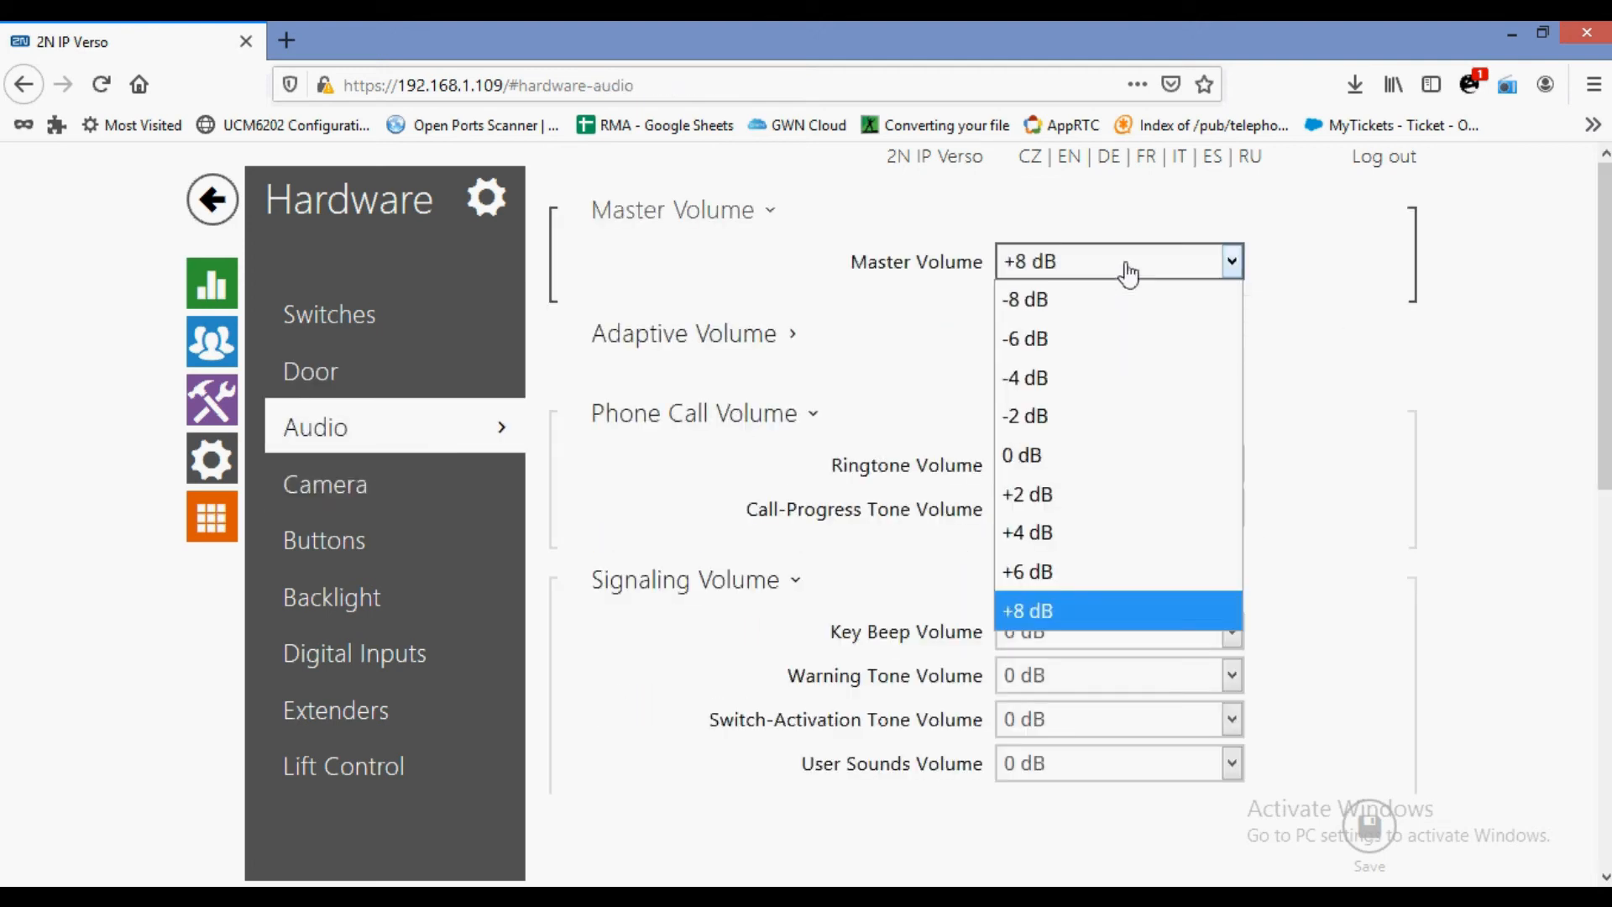
click(1069, 609)
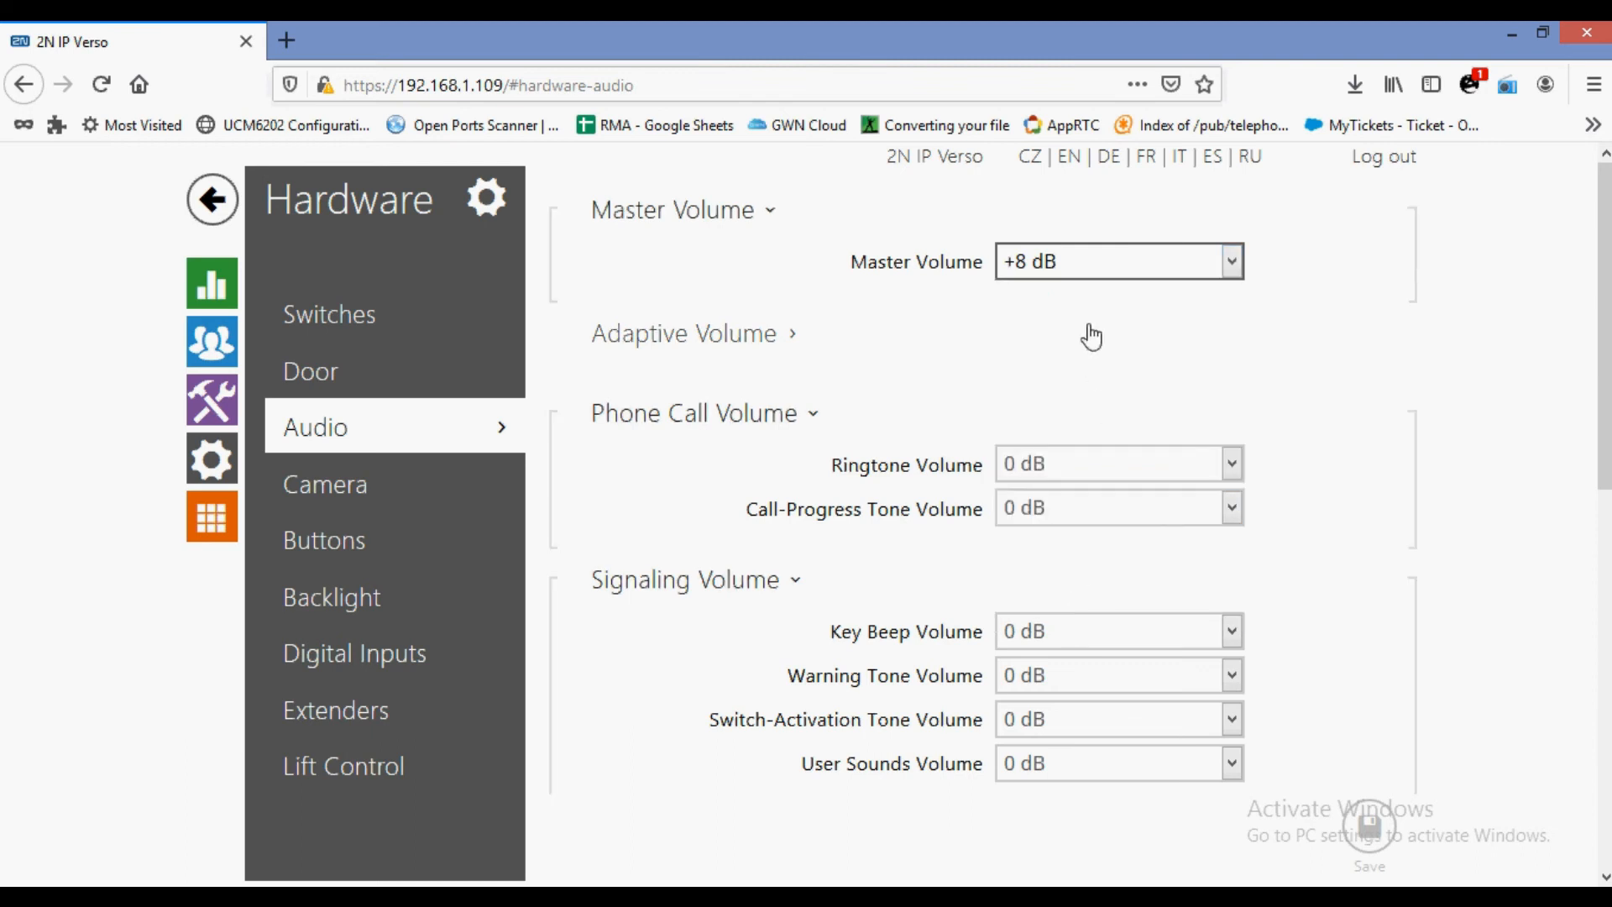
click(1083, 261)
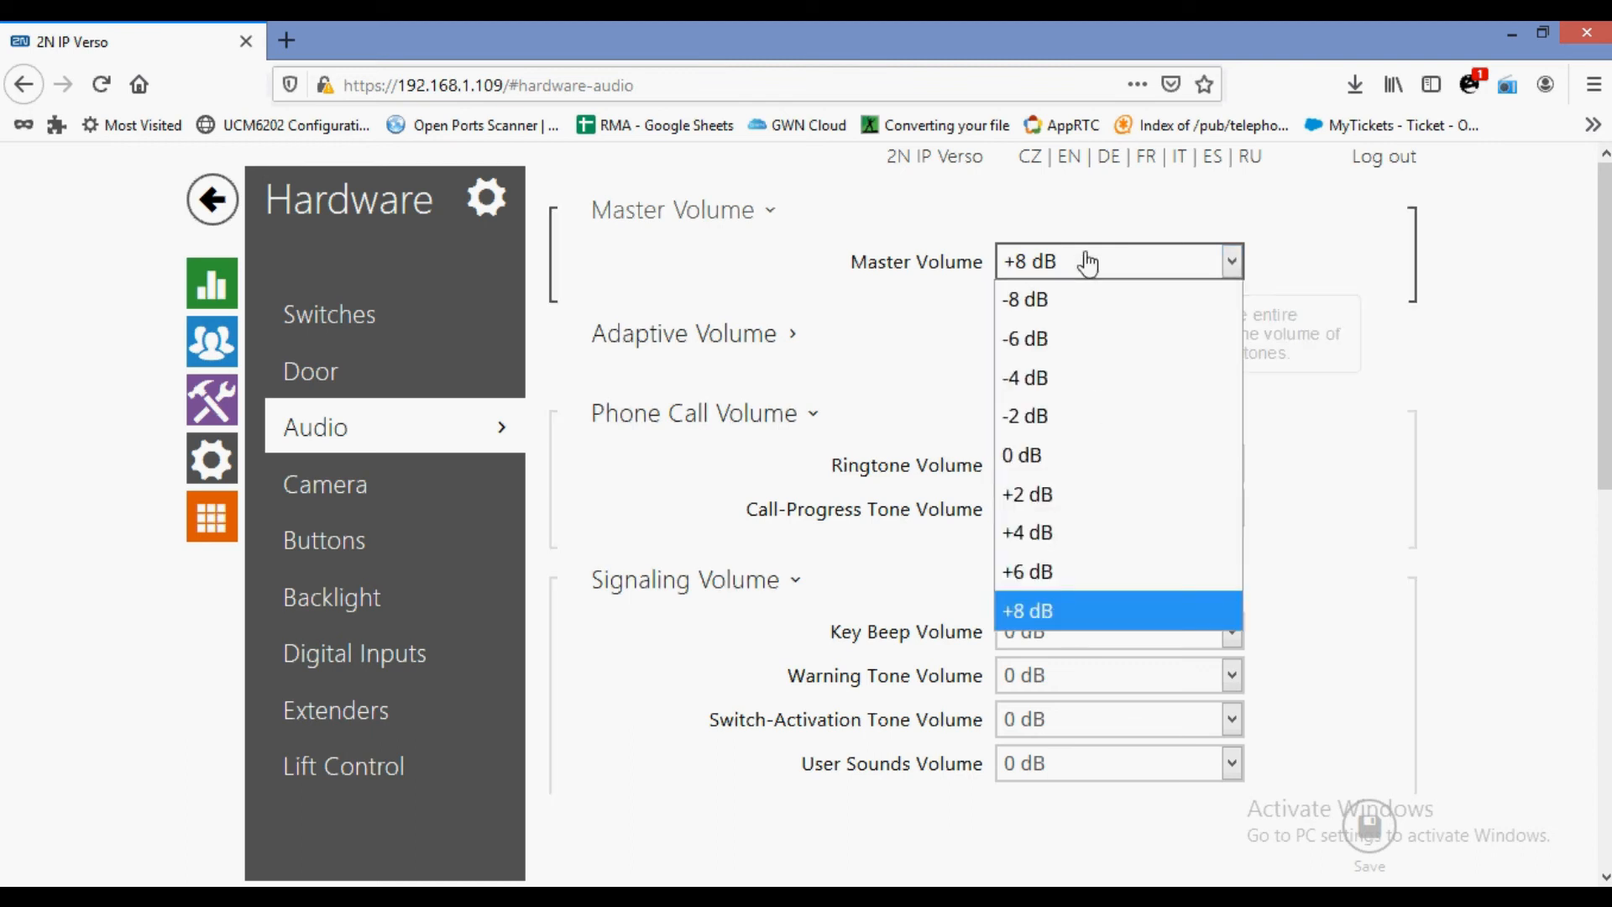
click(1034, 458)
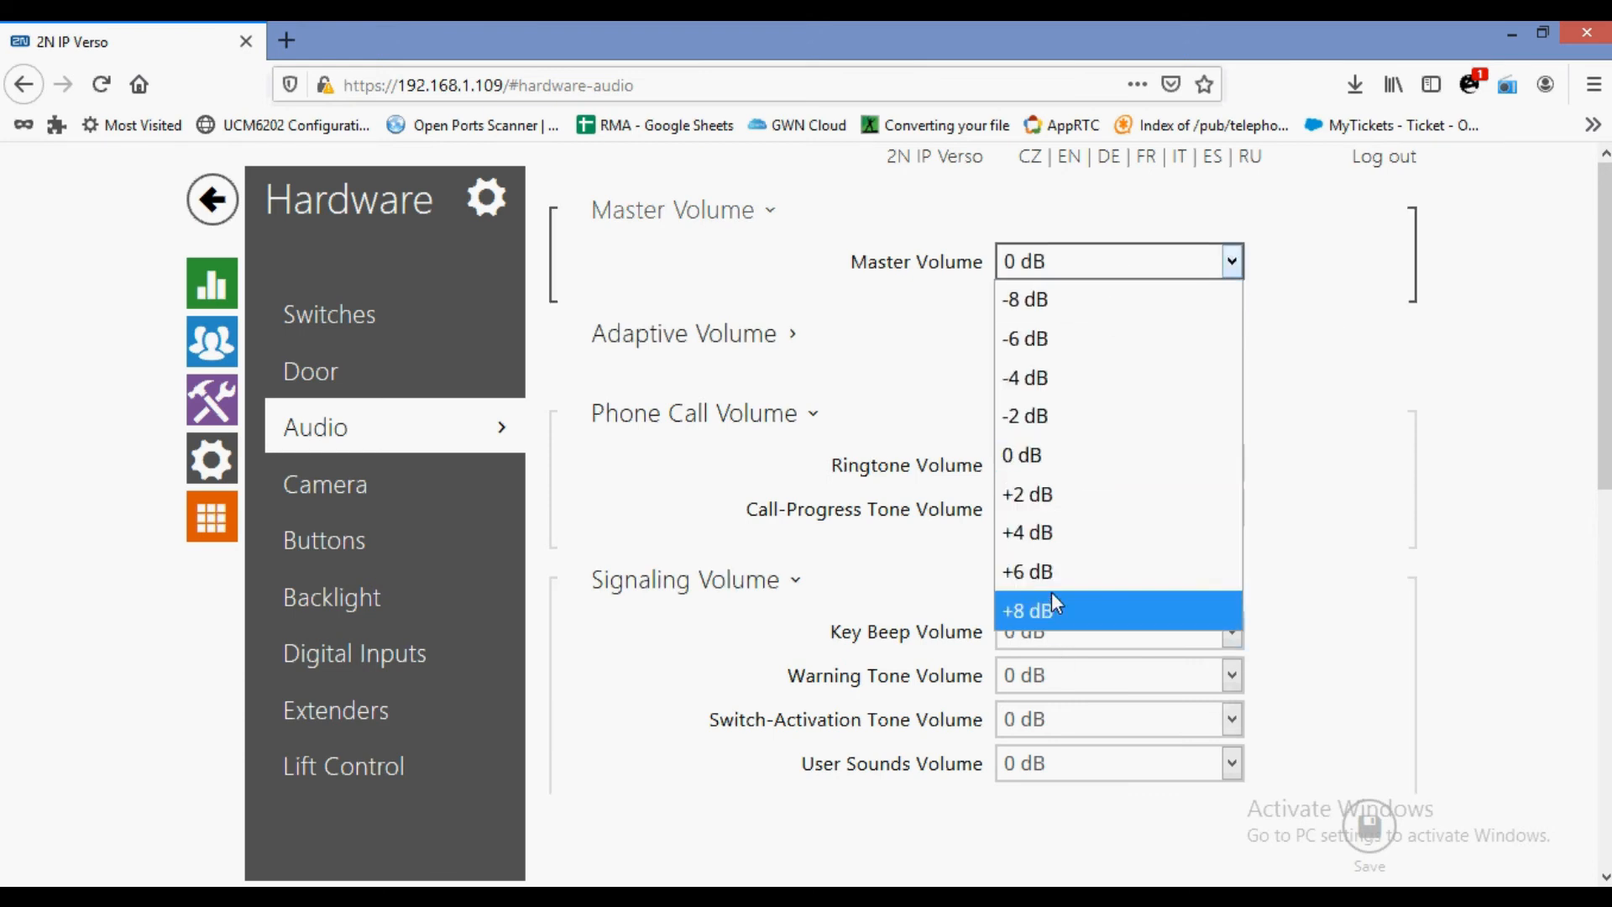
Collapse the Phone Call Volume and Signaling Volume sections.
click(944, 434)
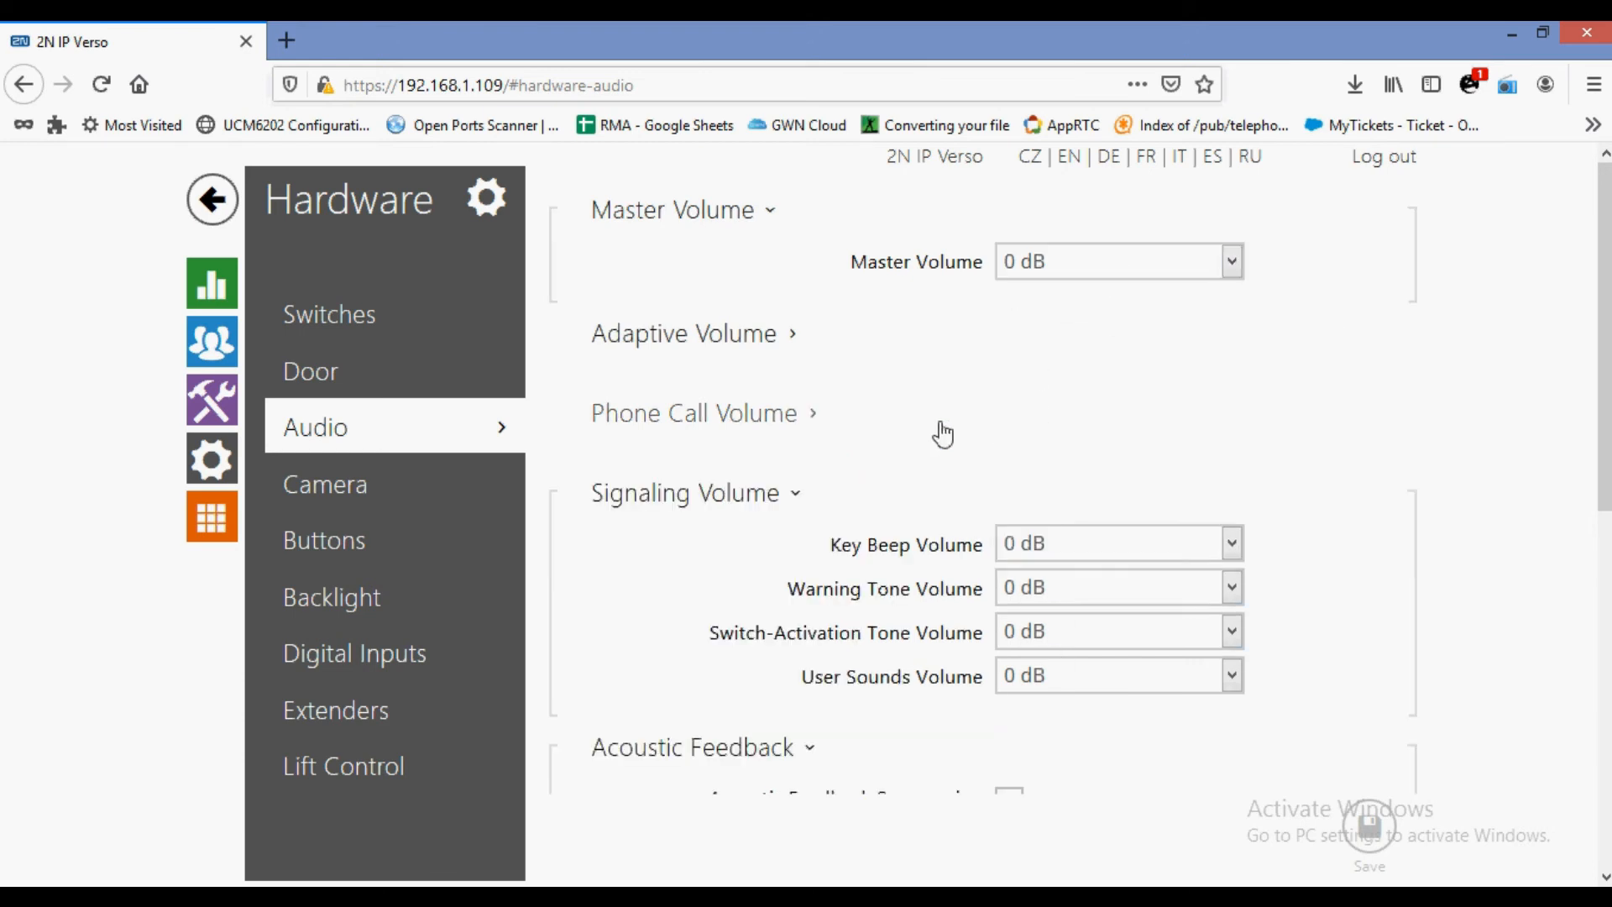
click(869, 518)
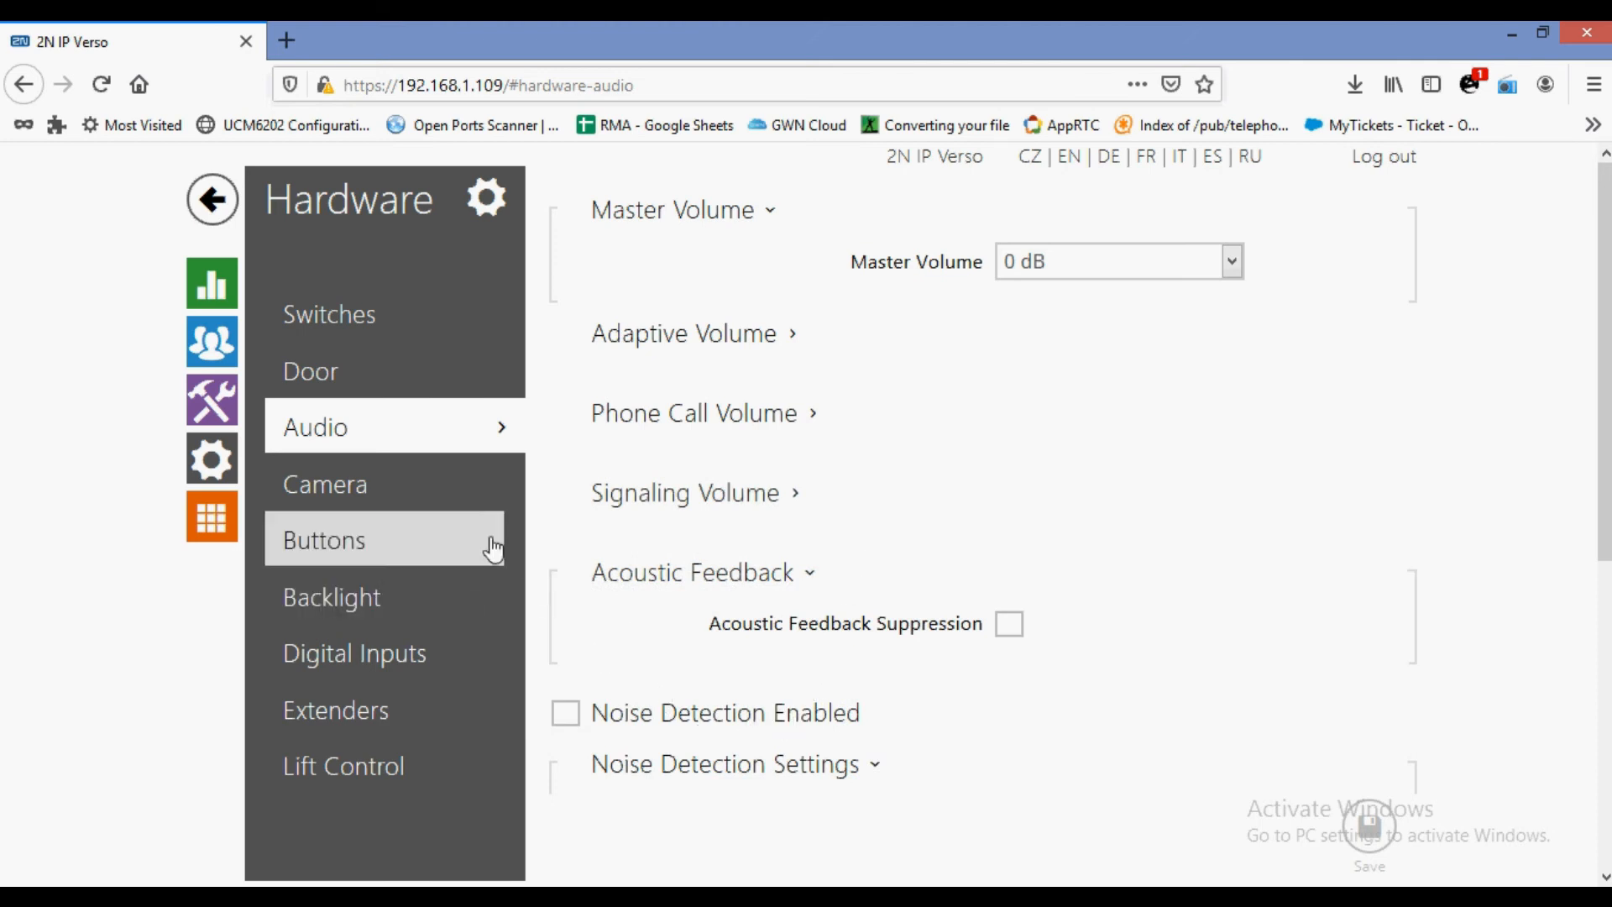
click(340, 503)
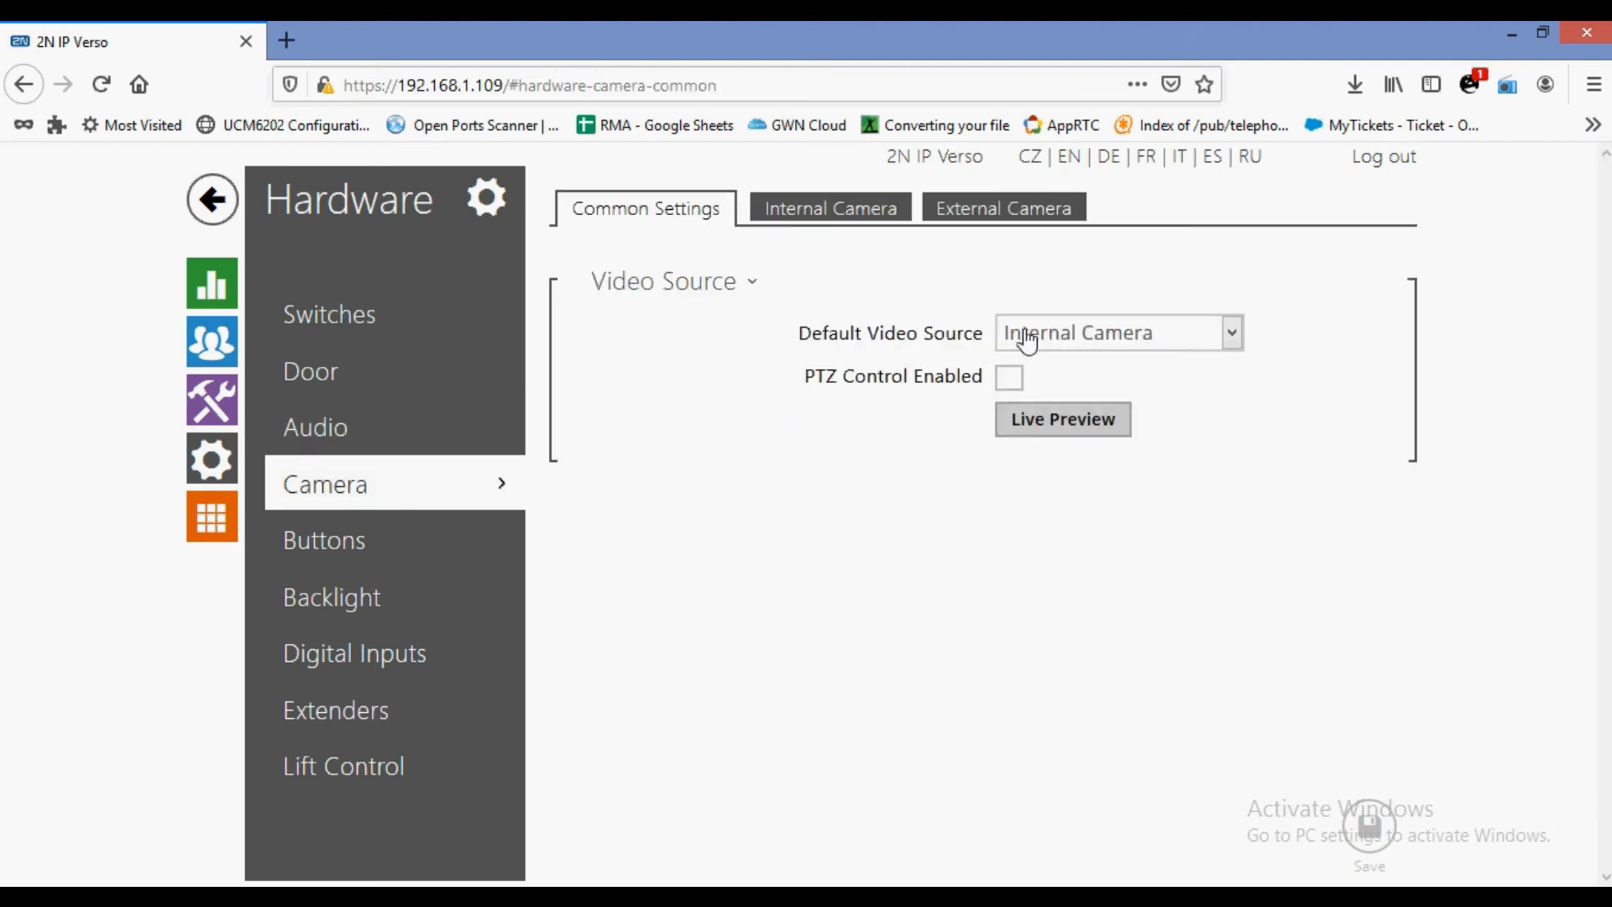
Switch the default video source to External Camera and back, then view the Internal Camera settings.
mouse_move(1030, 335)
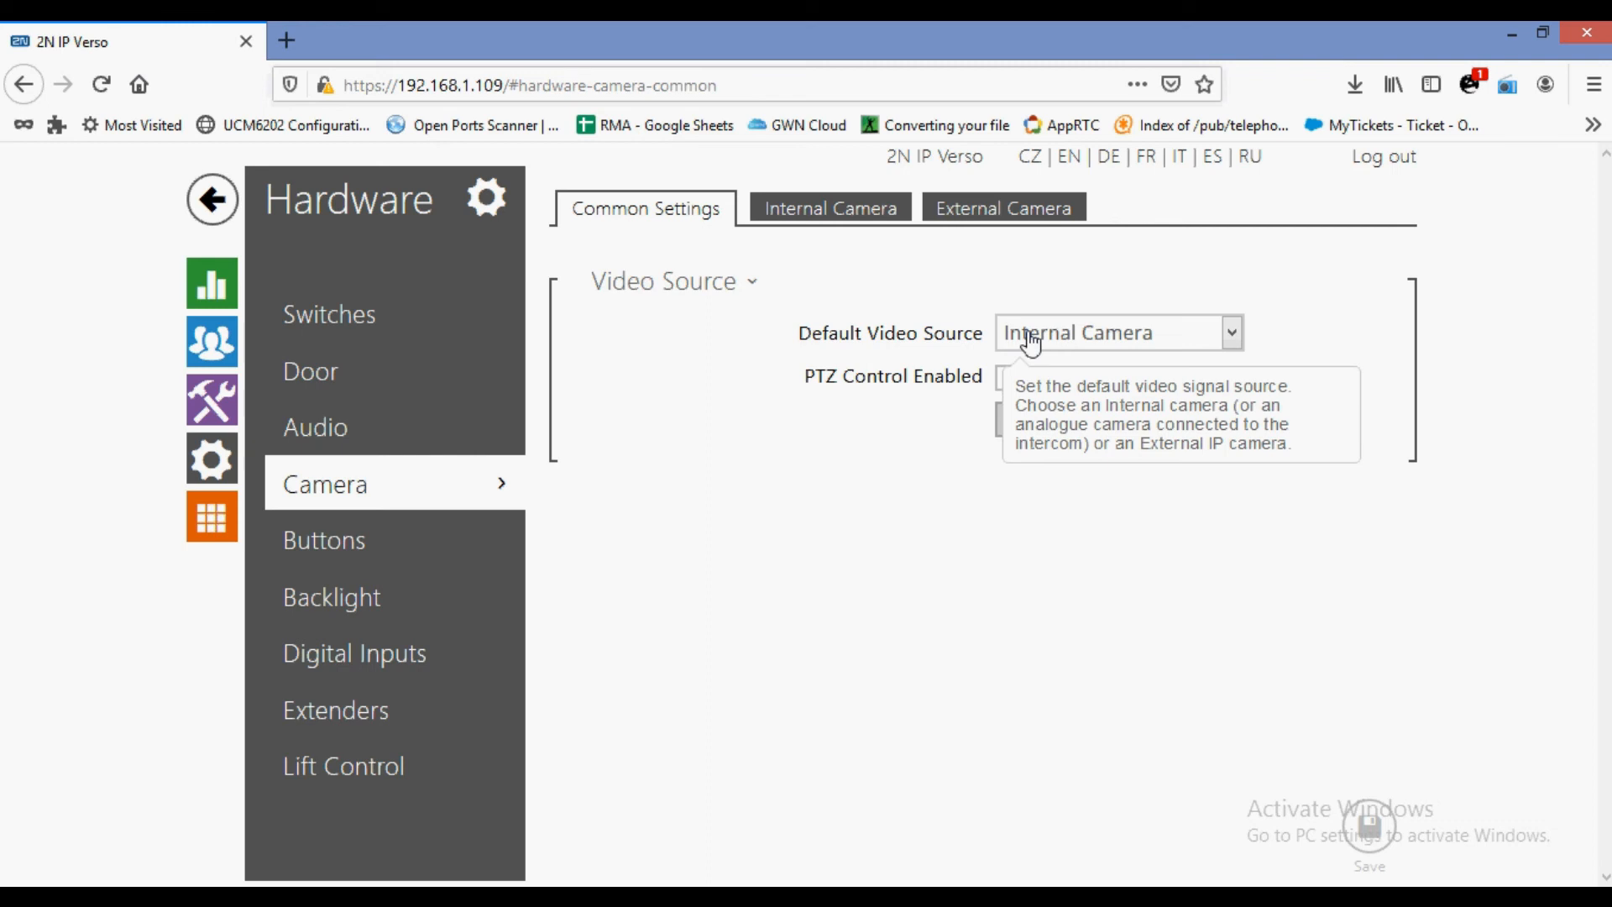
click(1030, 336)
click(1024, 408)
click(1055, 344)
click(1054, 366)
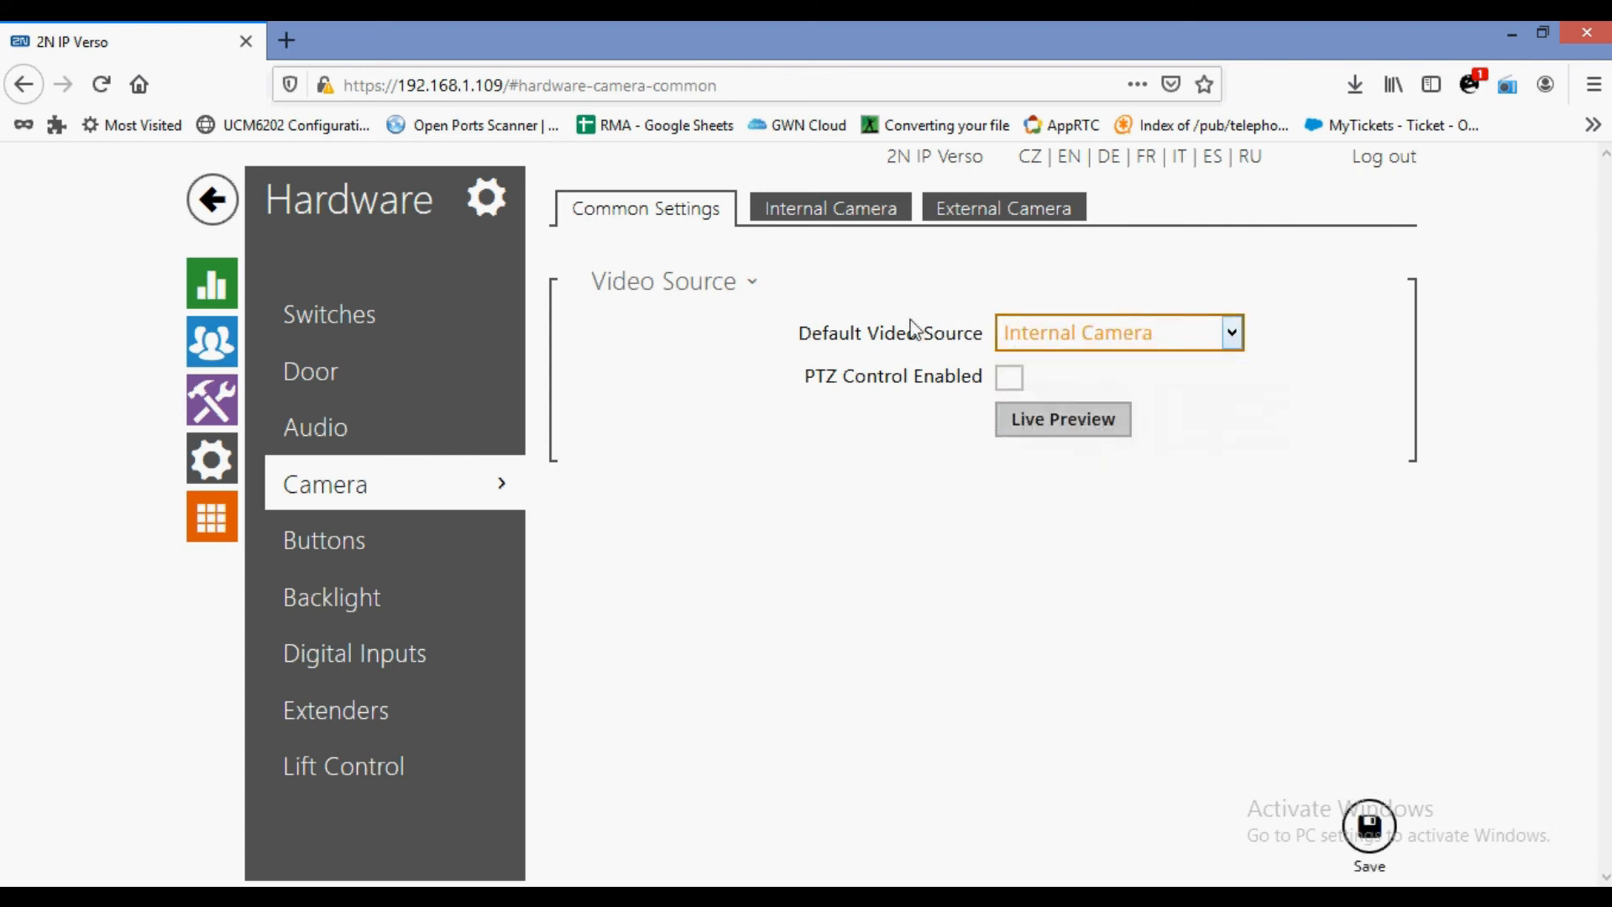
click(854, 210)
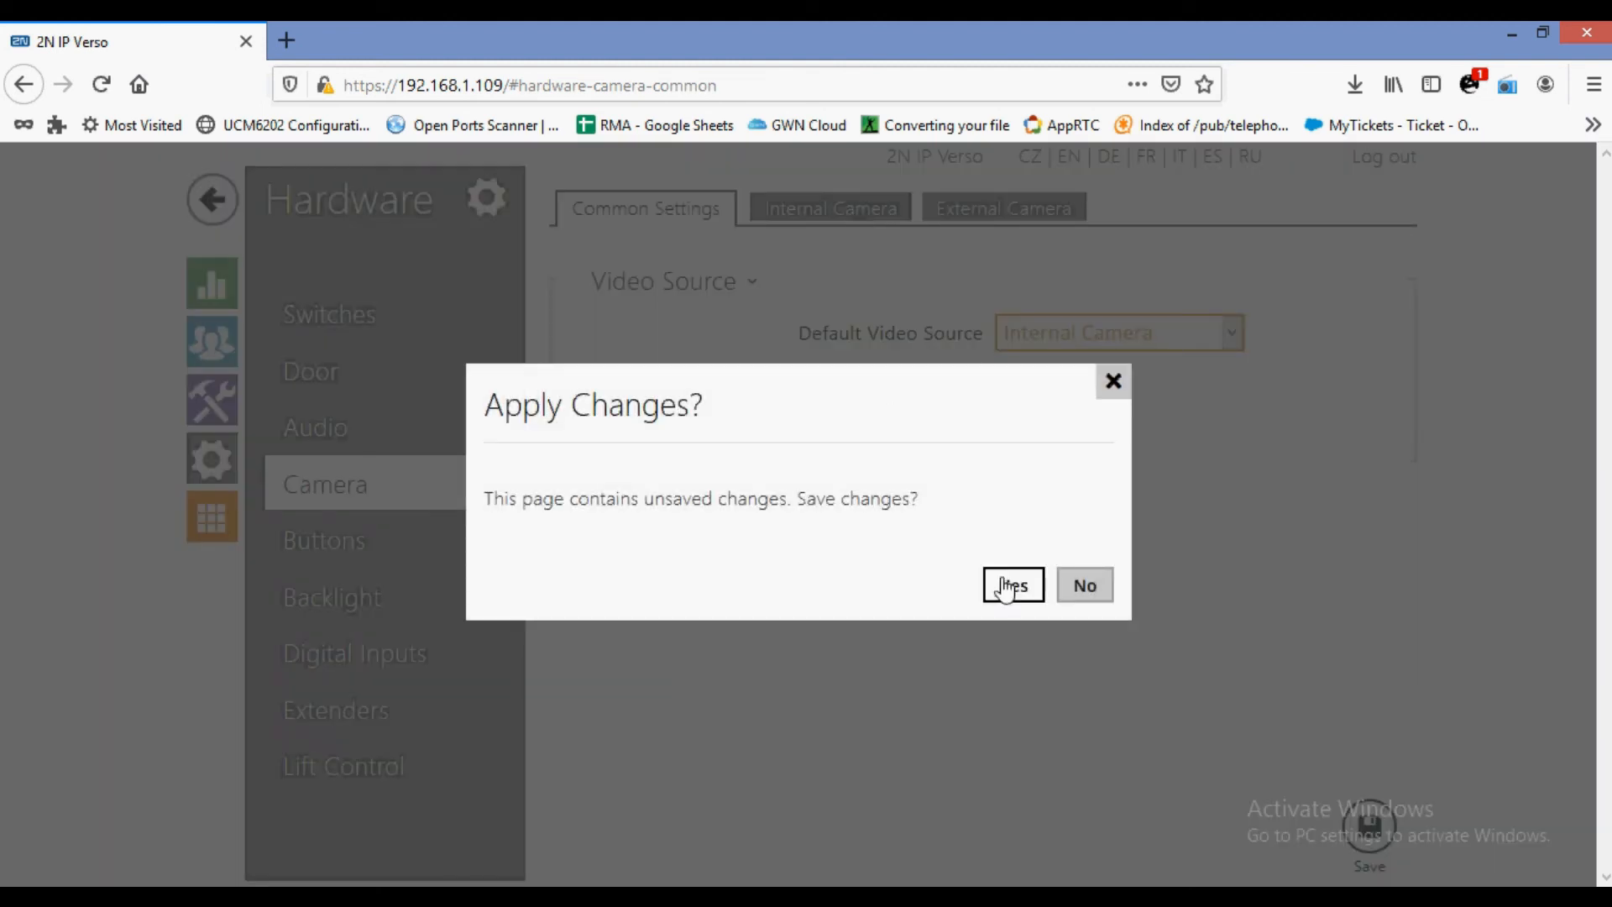
click(1091, 587)
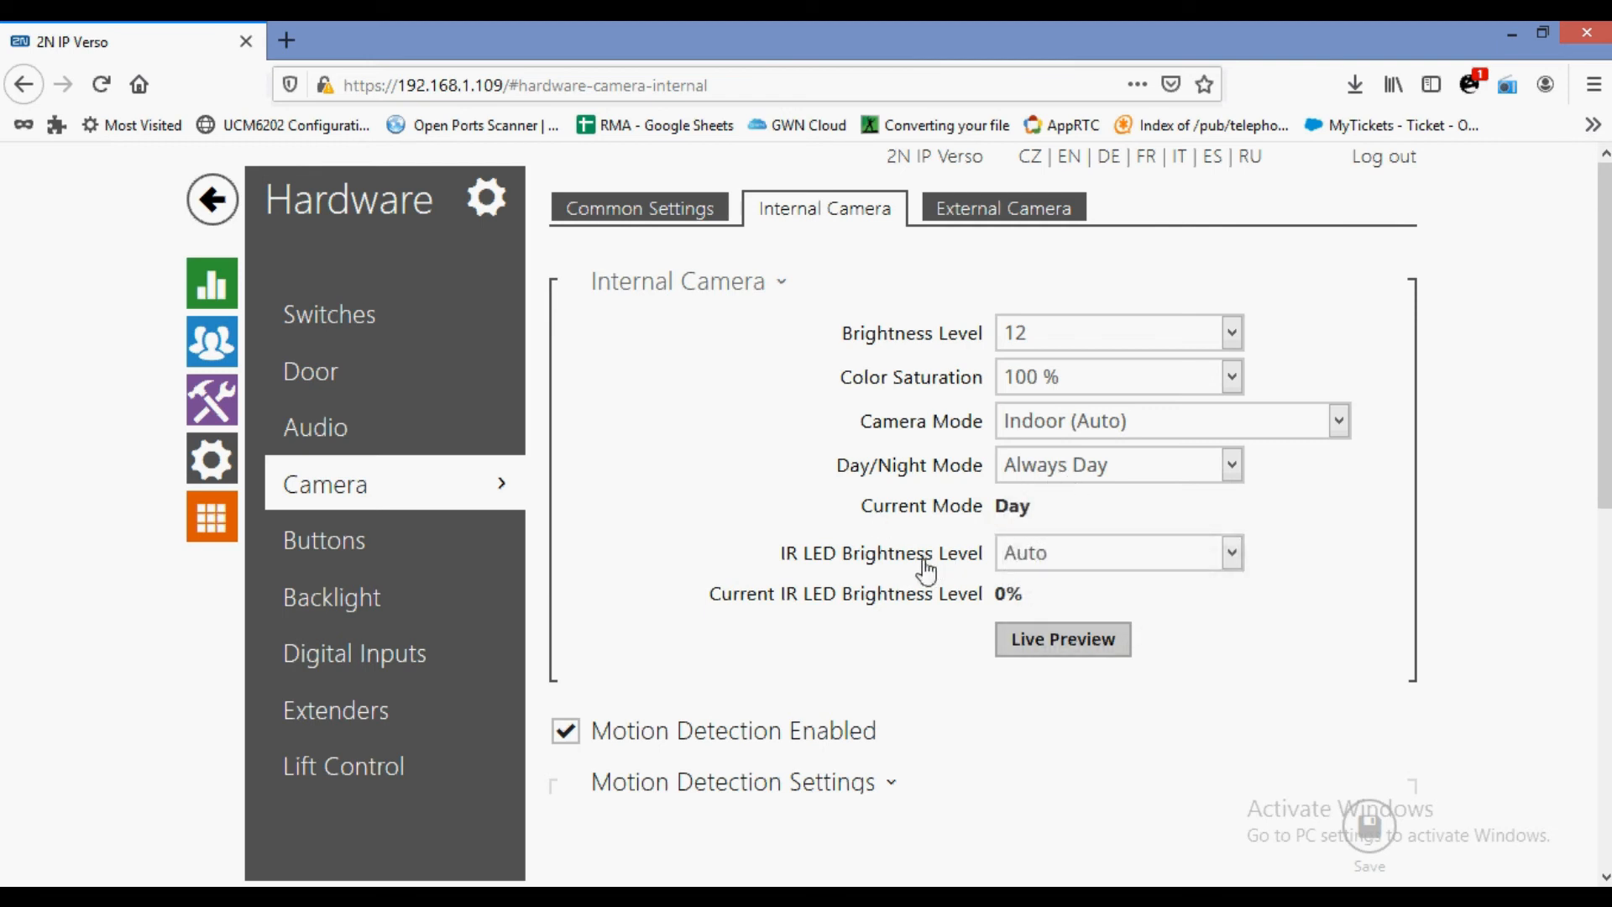
scroll(910, 563, down, 4)
scroll(727, 453, down, 4)
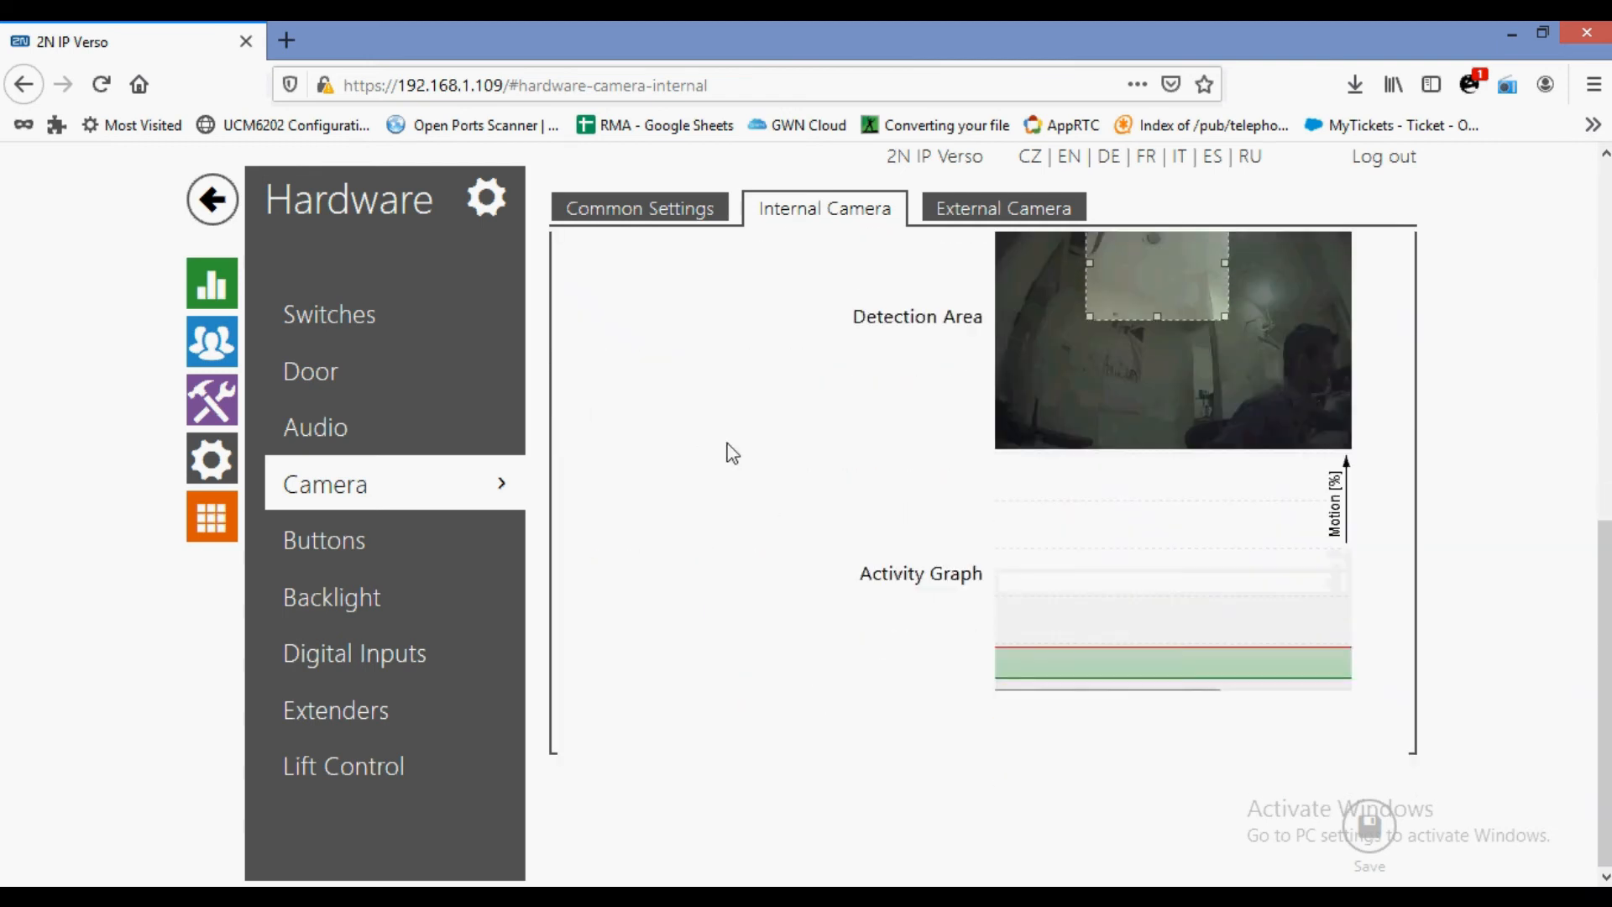
scroll(727, 453, up, 4)
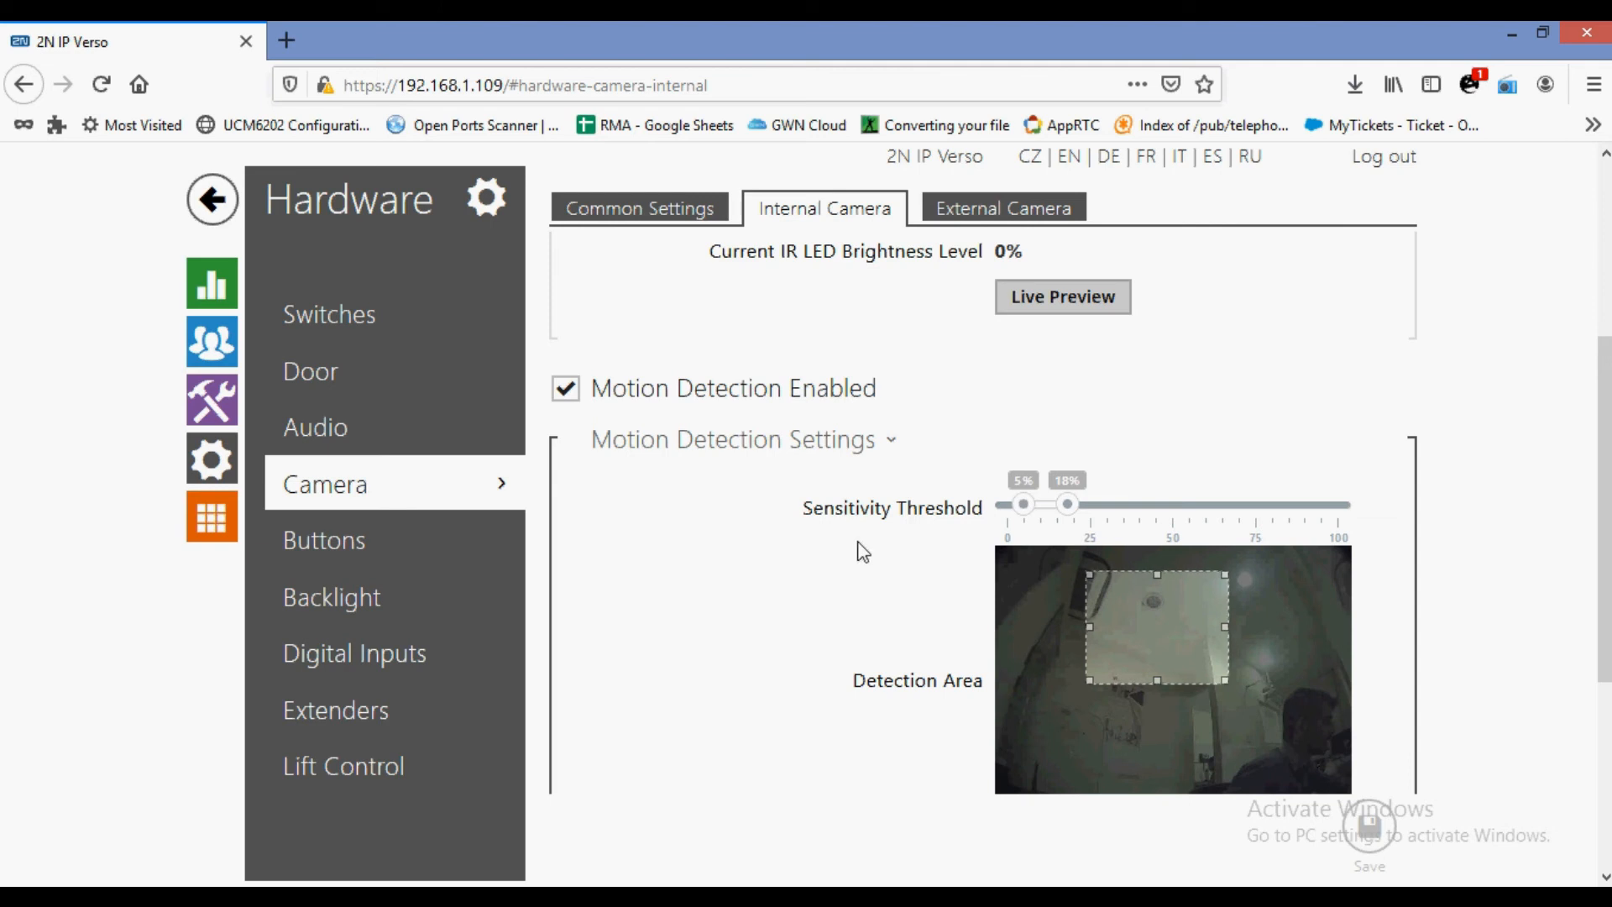
scroll(873, 556, down, 1)
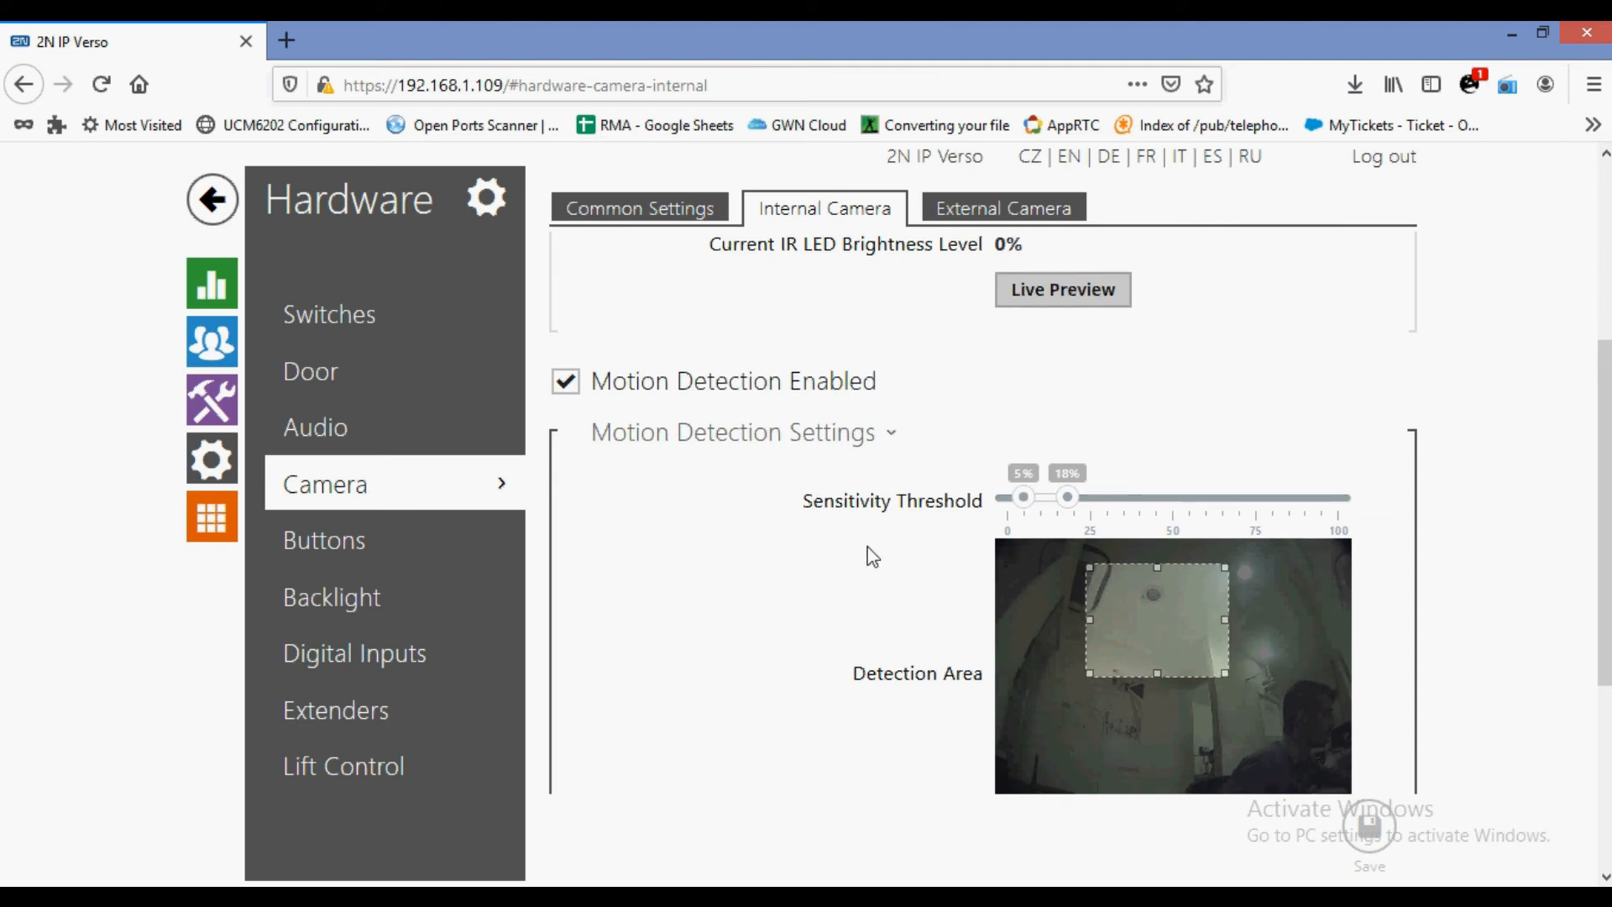
scroll(873, 555, down, 2)
scroll(870, 547, down, 3)
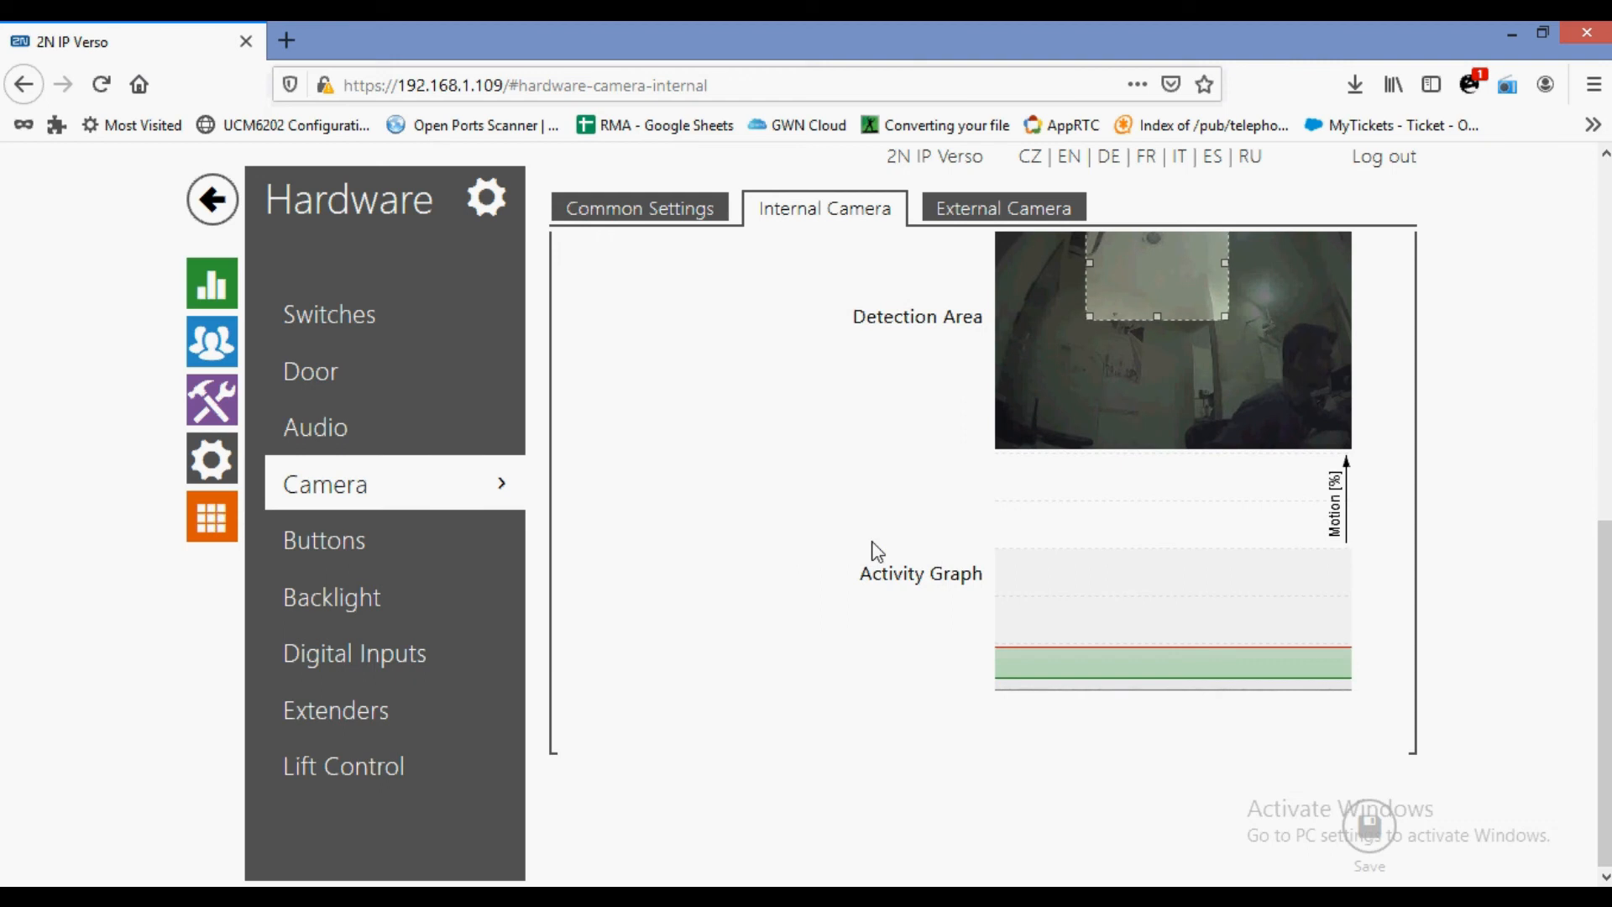
scroll(877, 544, up, 3)
scroll(877, 540, down, 3)
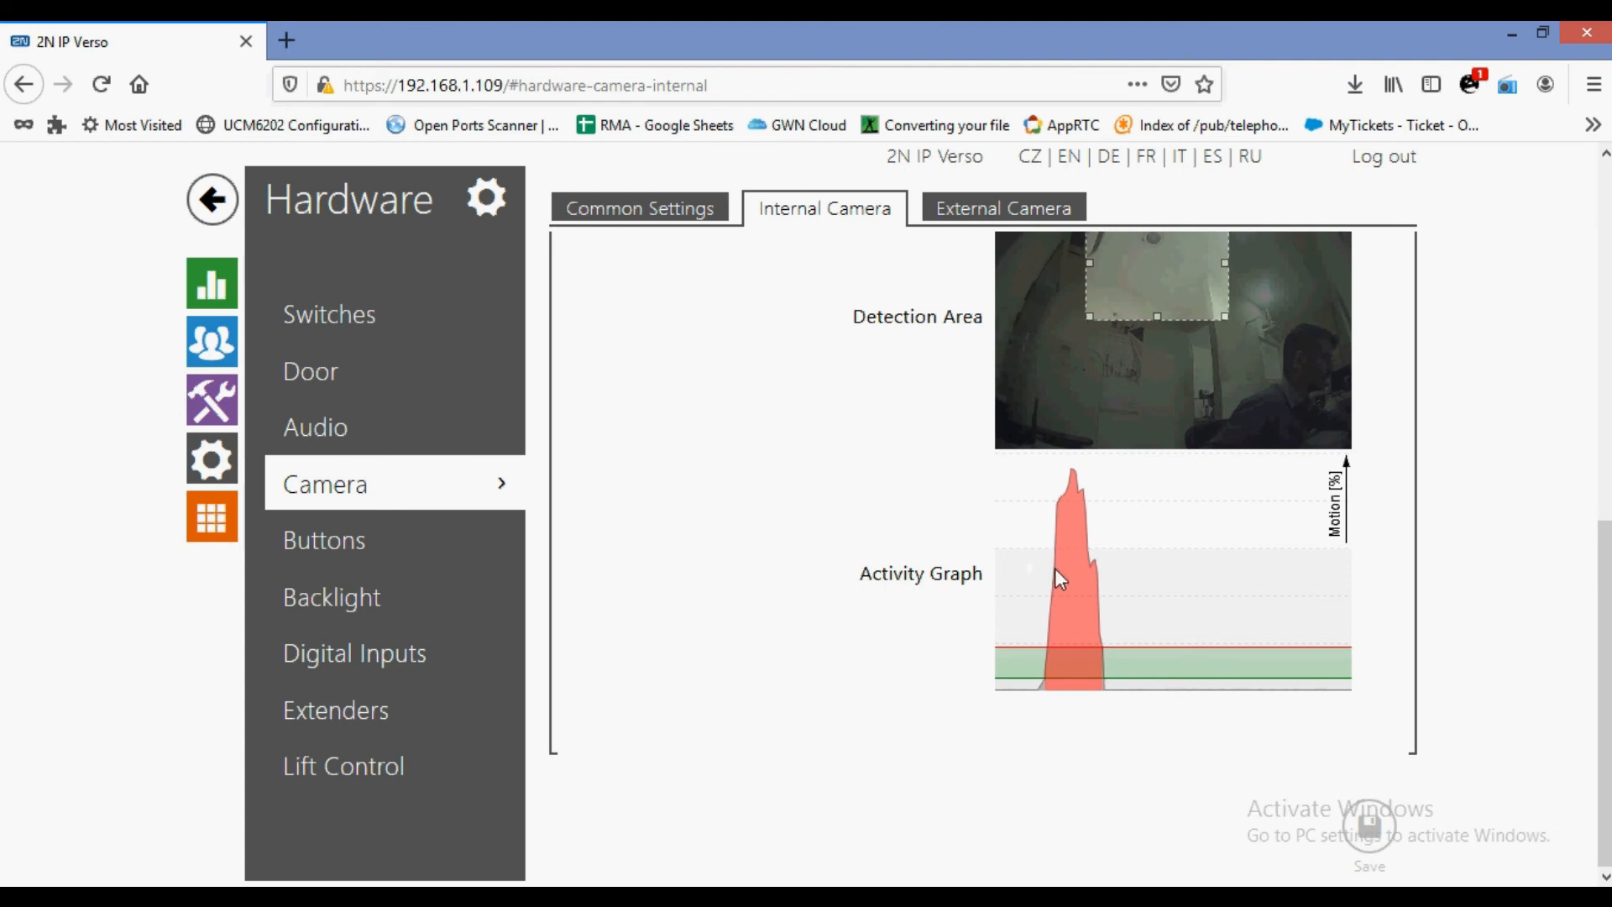
scroll(1005, 562, up, 8)
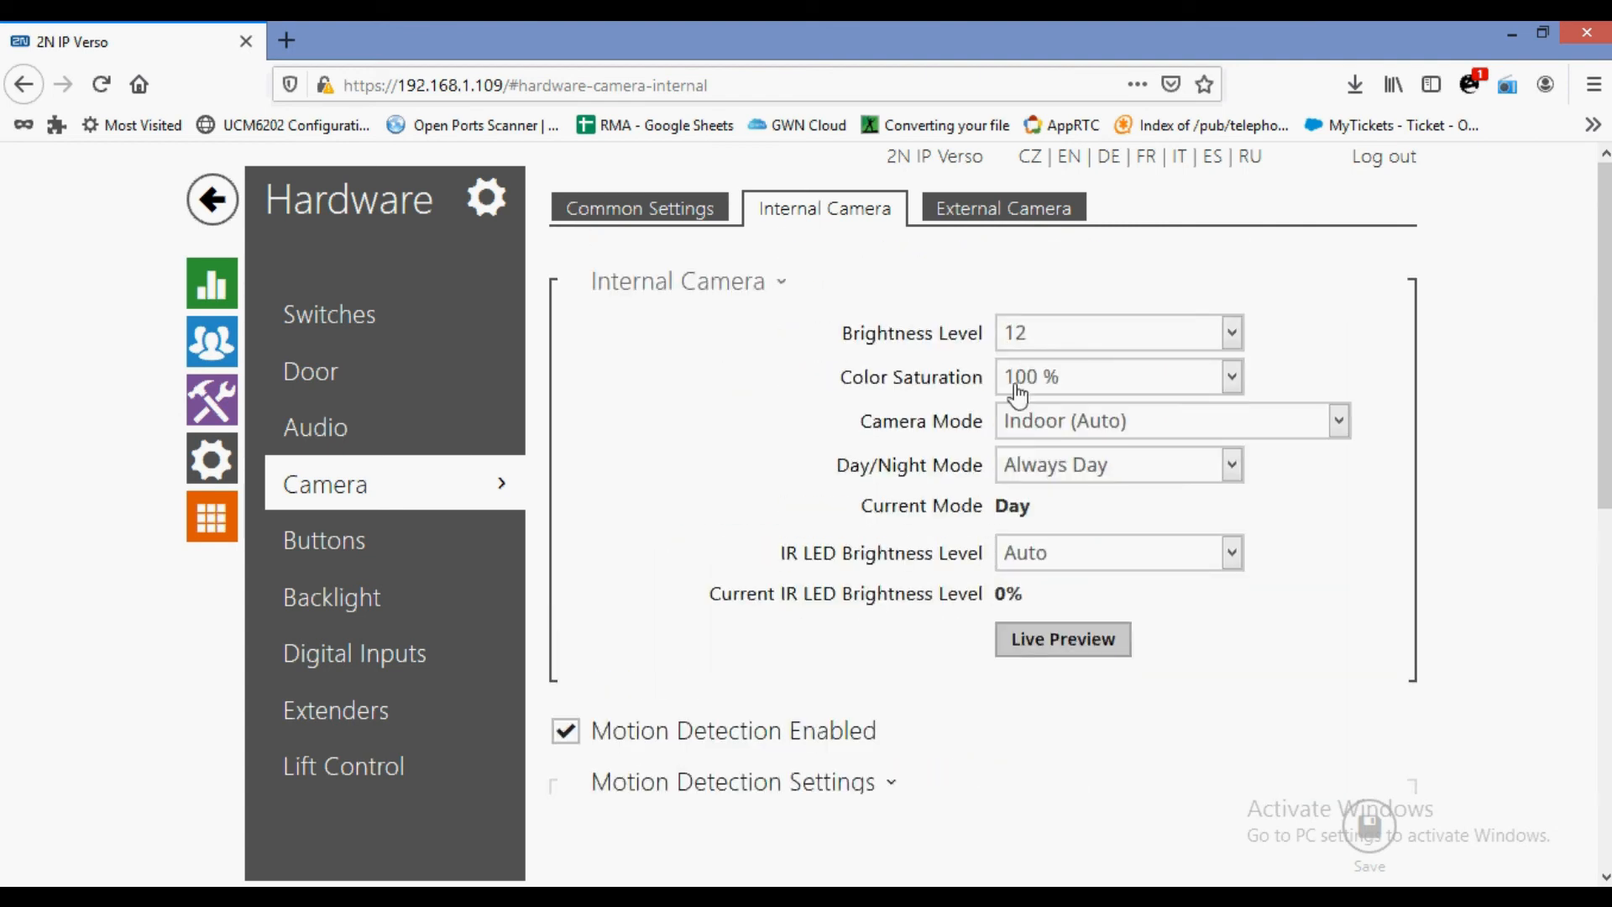
Open the External Camera settings and read the full RTSP stream address.
click(965, 220)
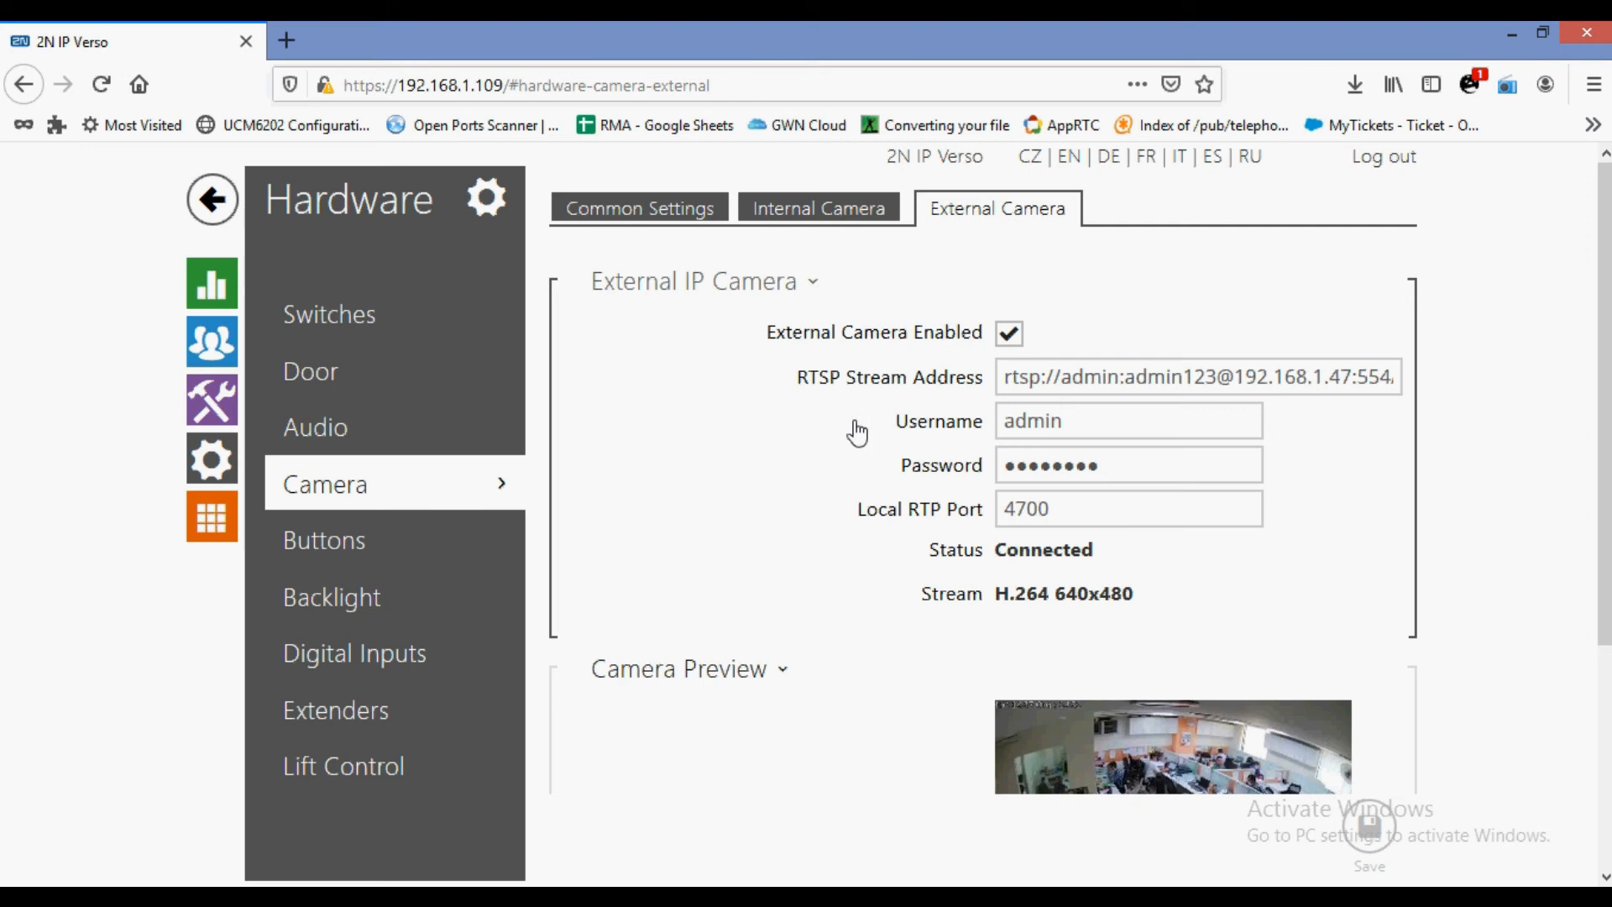
drag(1010, 376, 1397, 379)
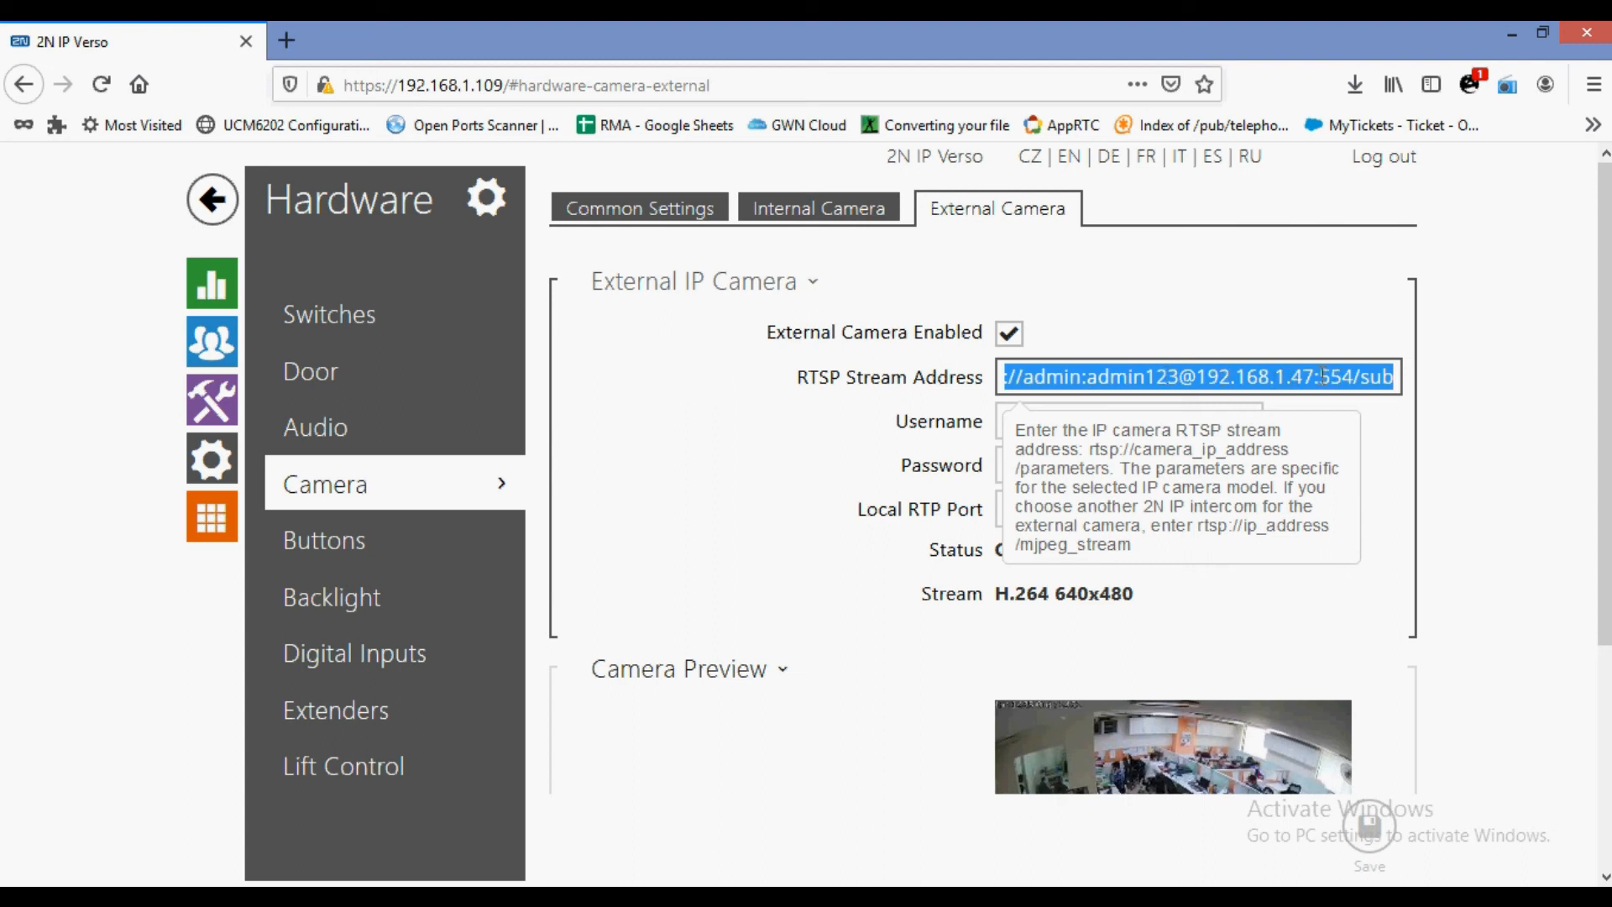
click(1375, 376)
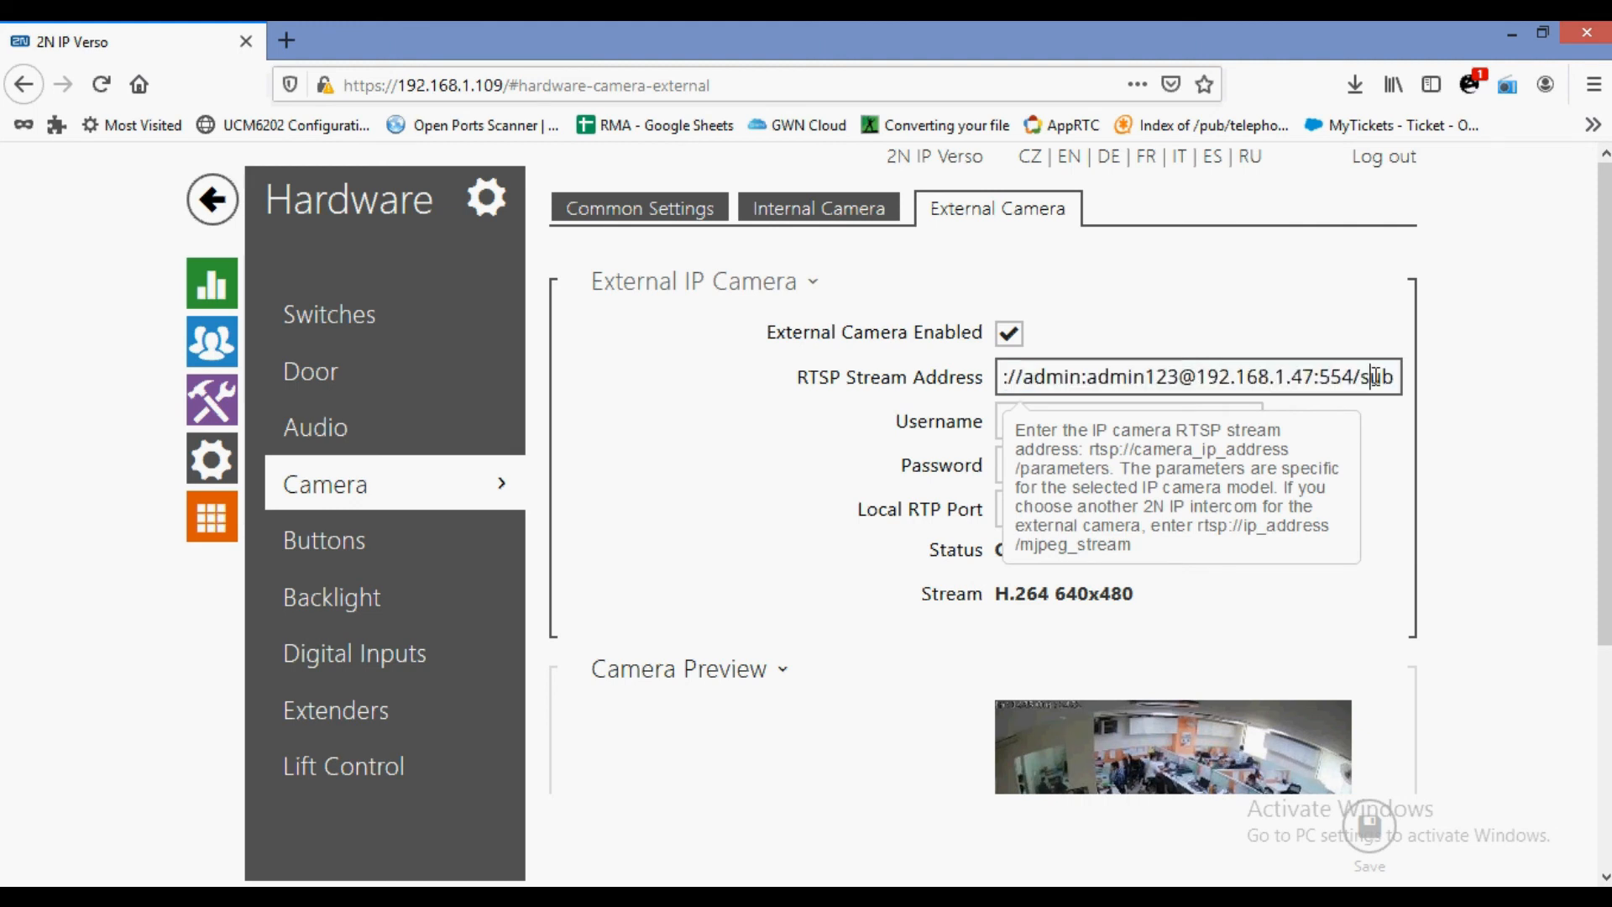
scroll(1328, 479, down, 4)
scroll(1328, 479, up, 4)
Check the external camera's username and password fields, then bring up the Buttons settings.
click(1090, 417)
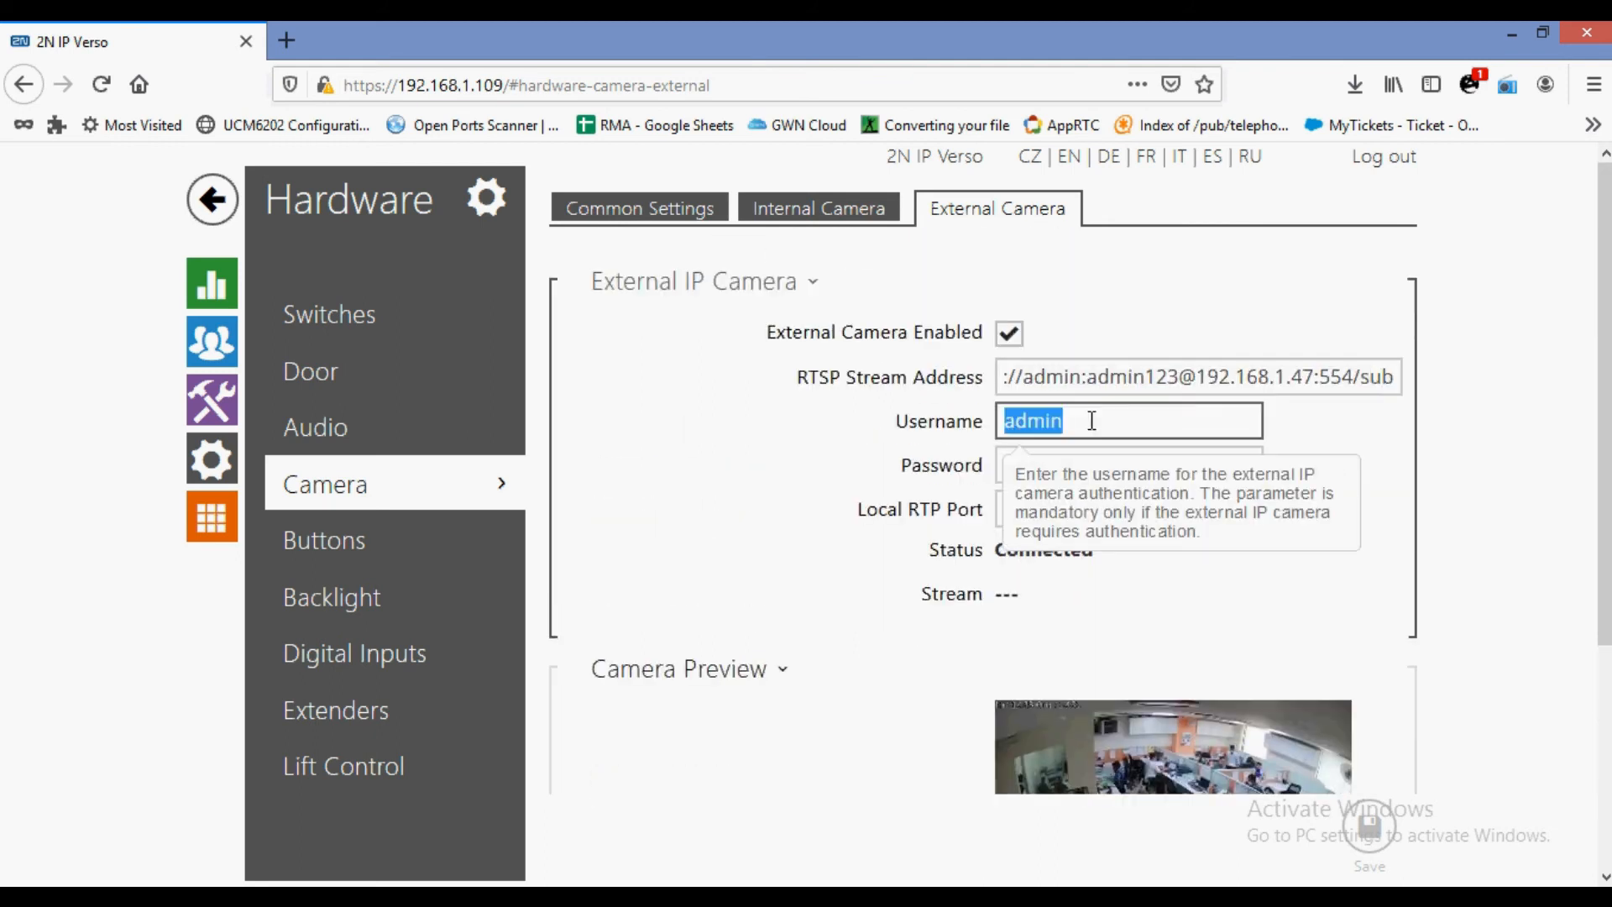
click(1165, 459)
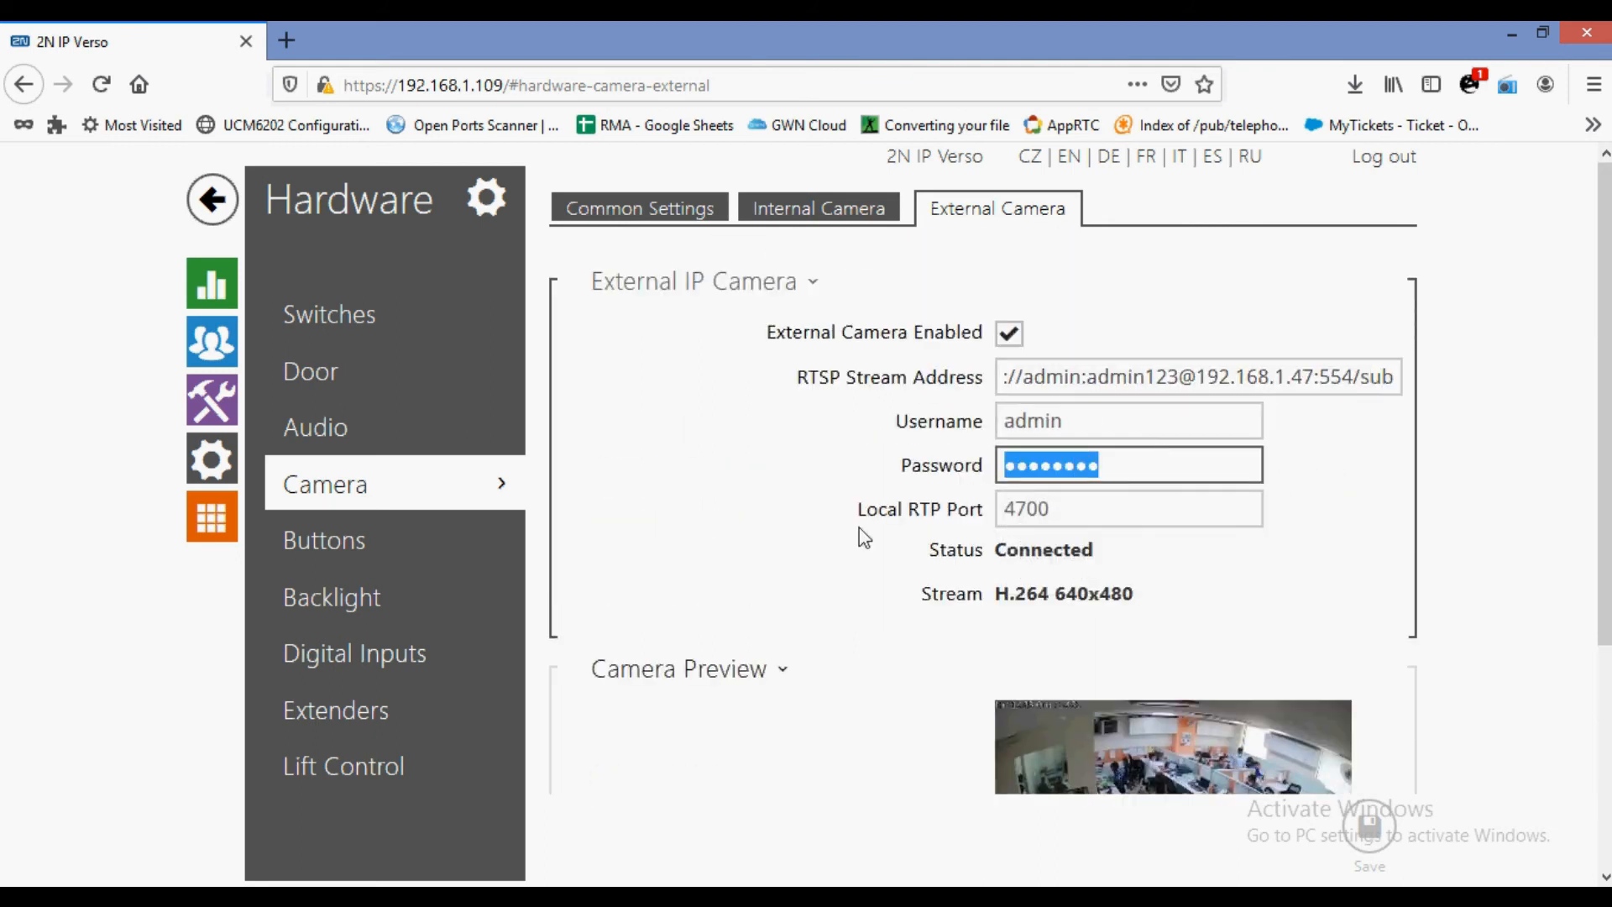
scroll(859, 527, down, 3)
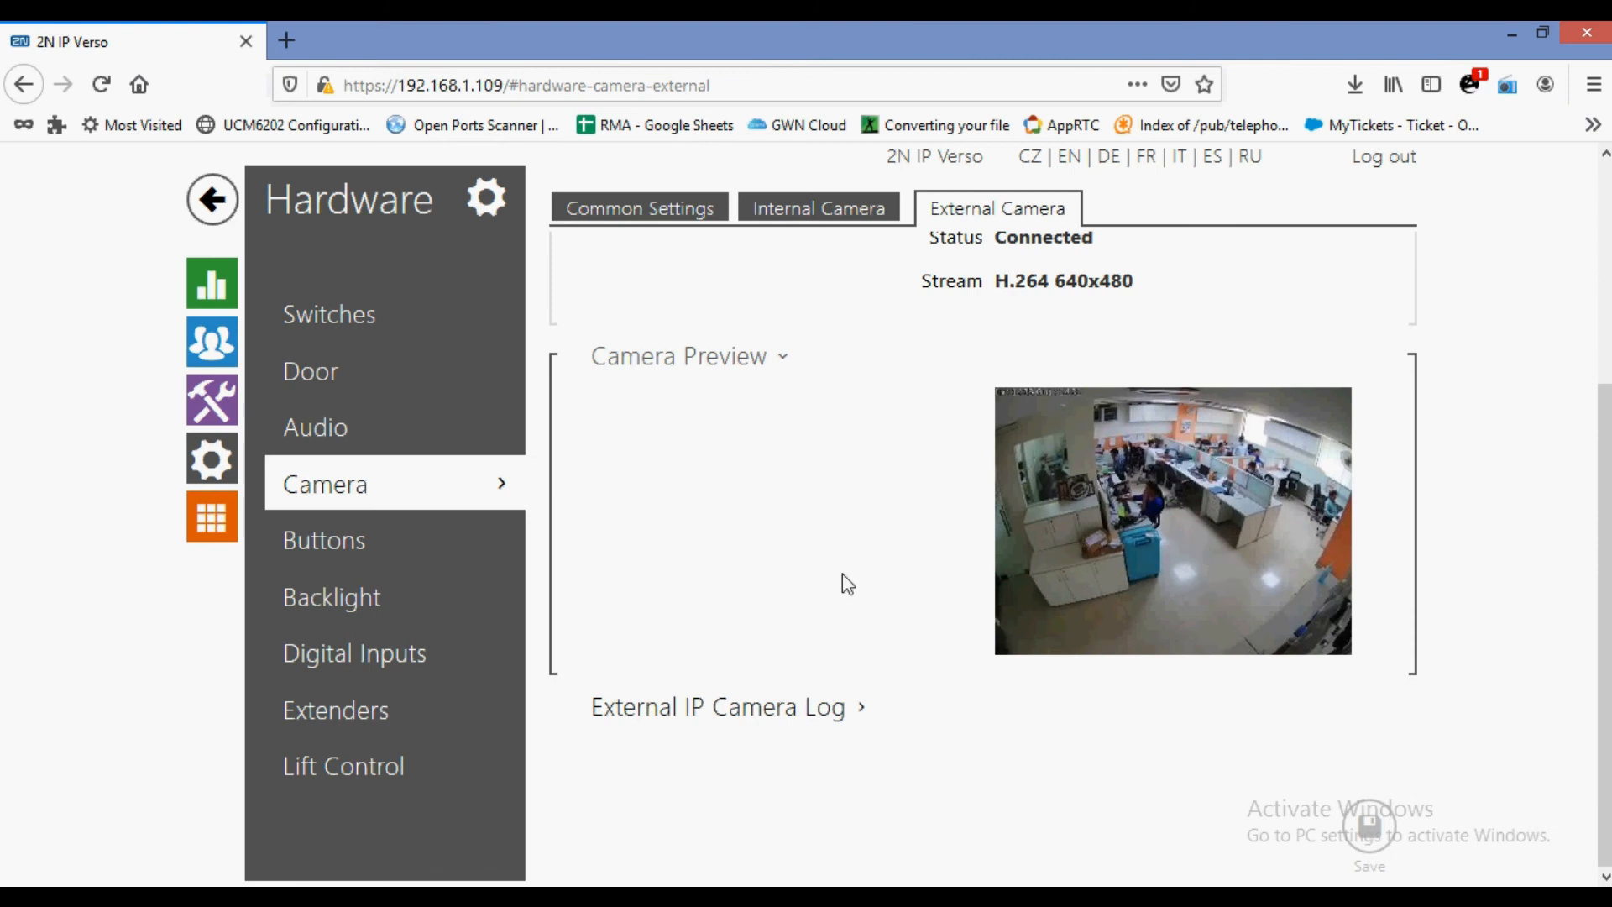
scroll(846, 583, up, 3)
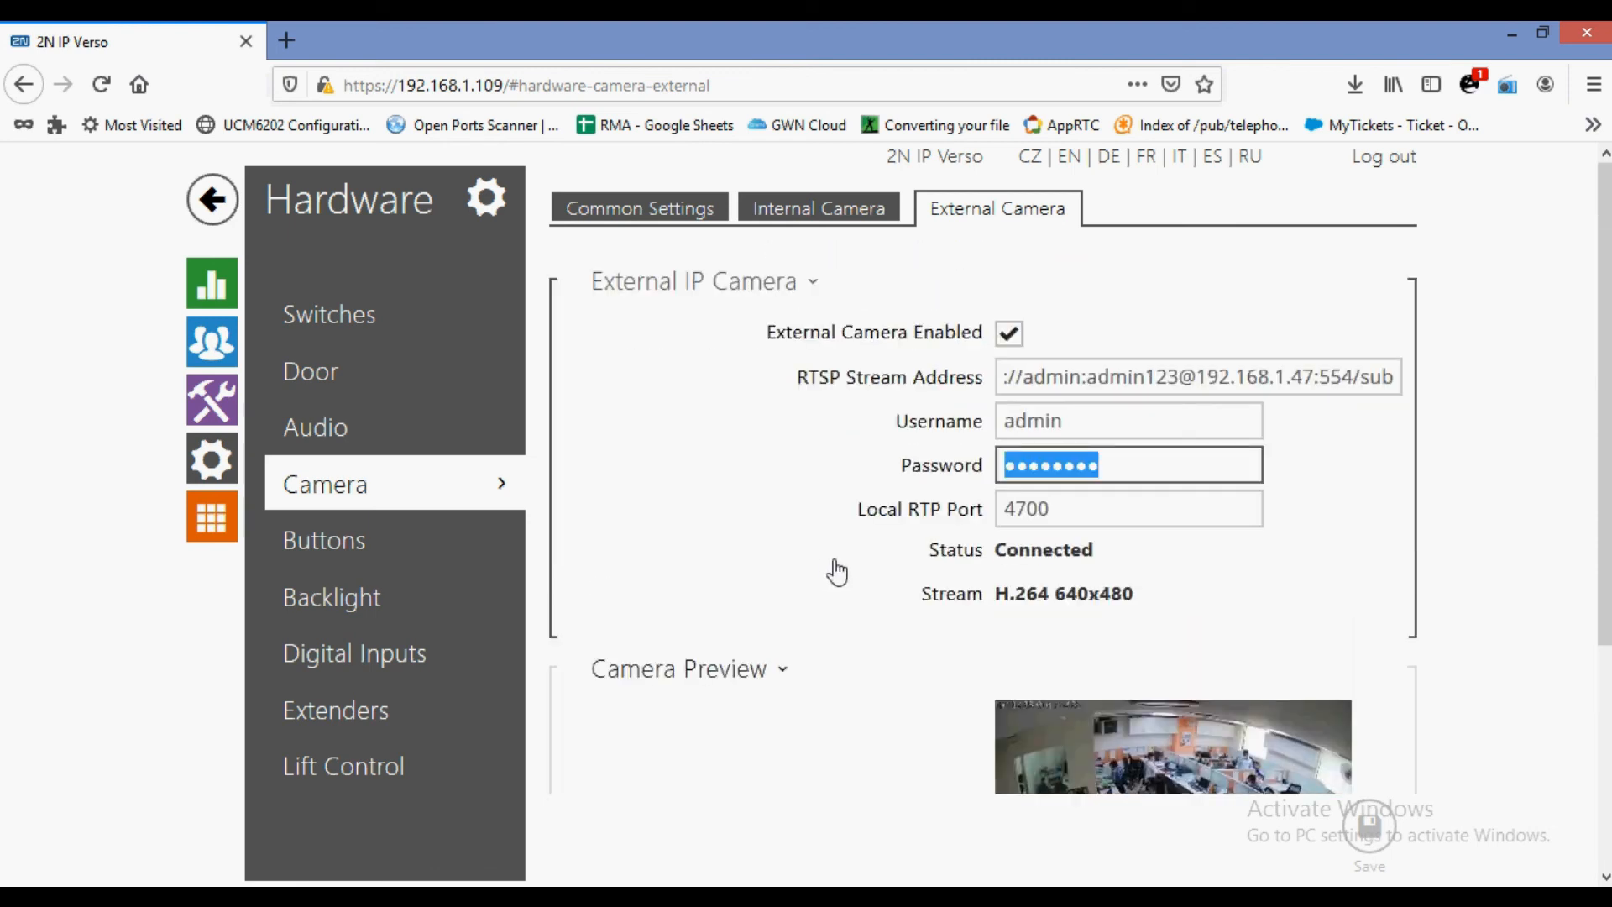
click(406, 540)
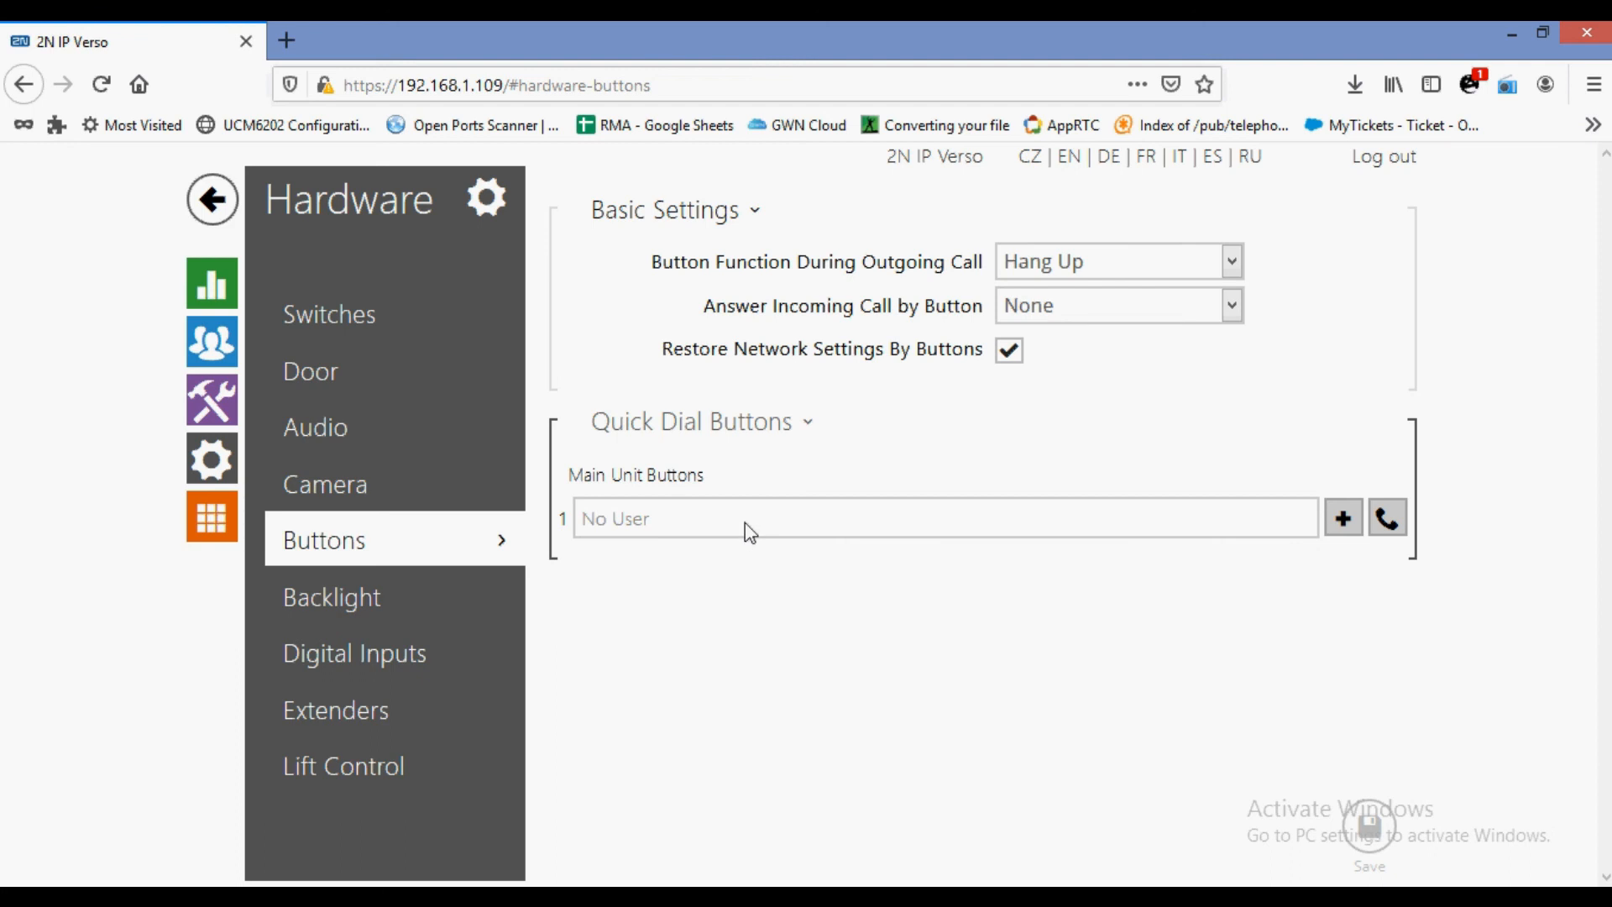
Start a new user in the Directory and name it Test.
click(214, 343)
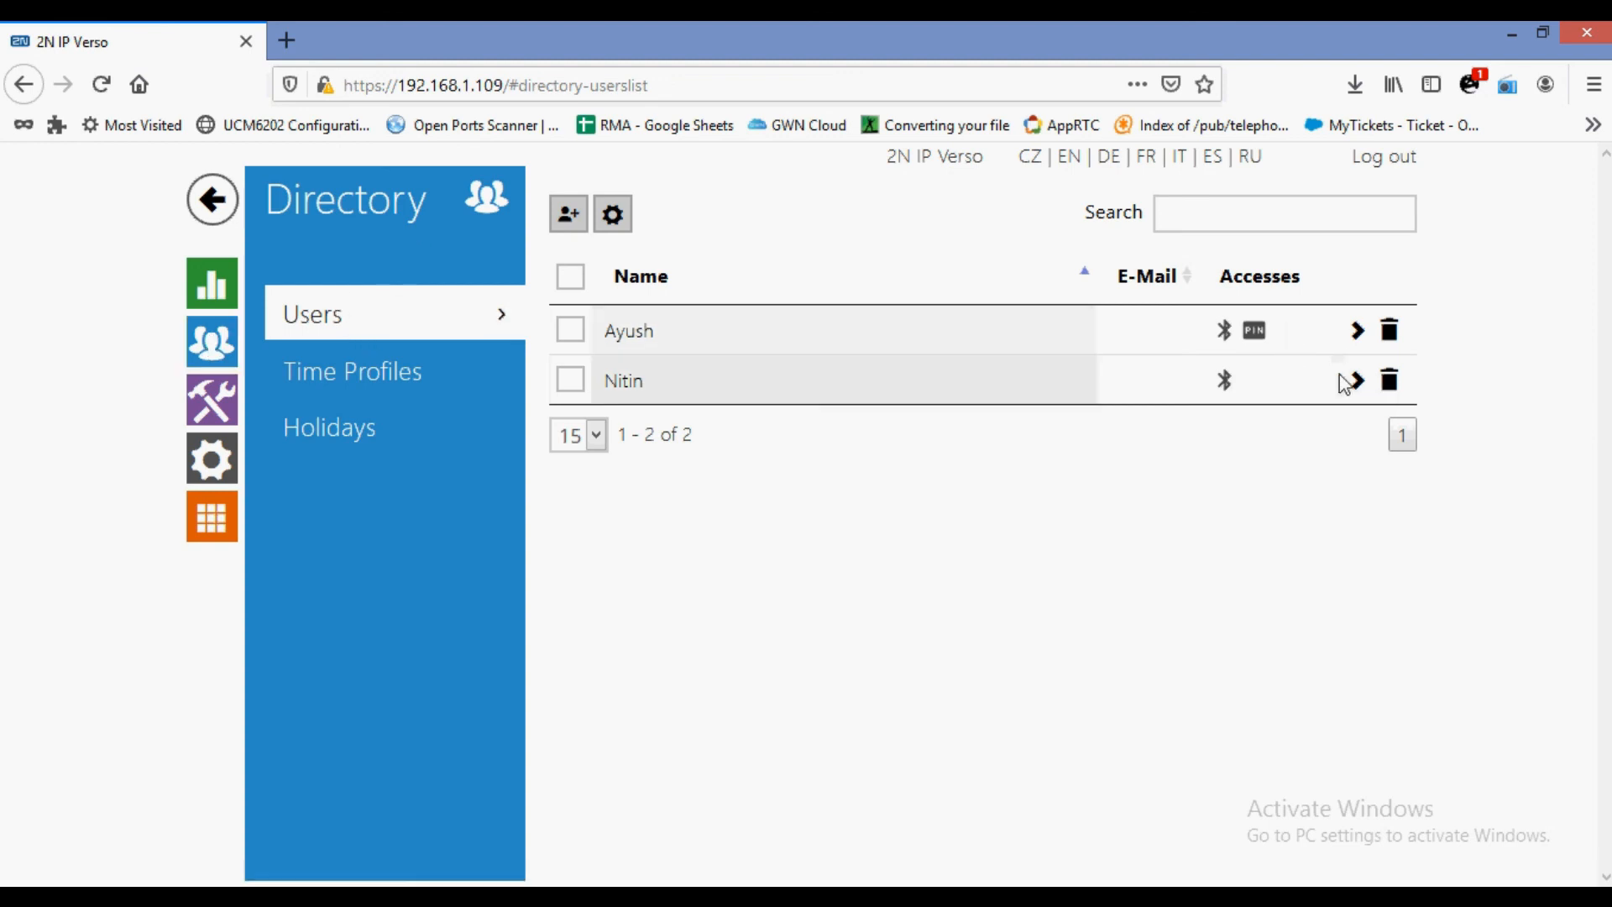
click(569, 215)
click(1104, 305)
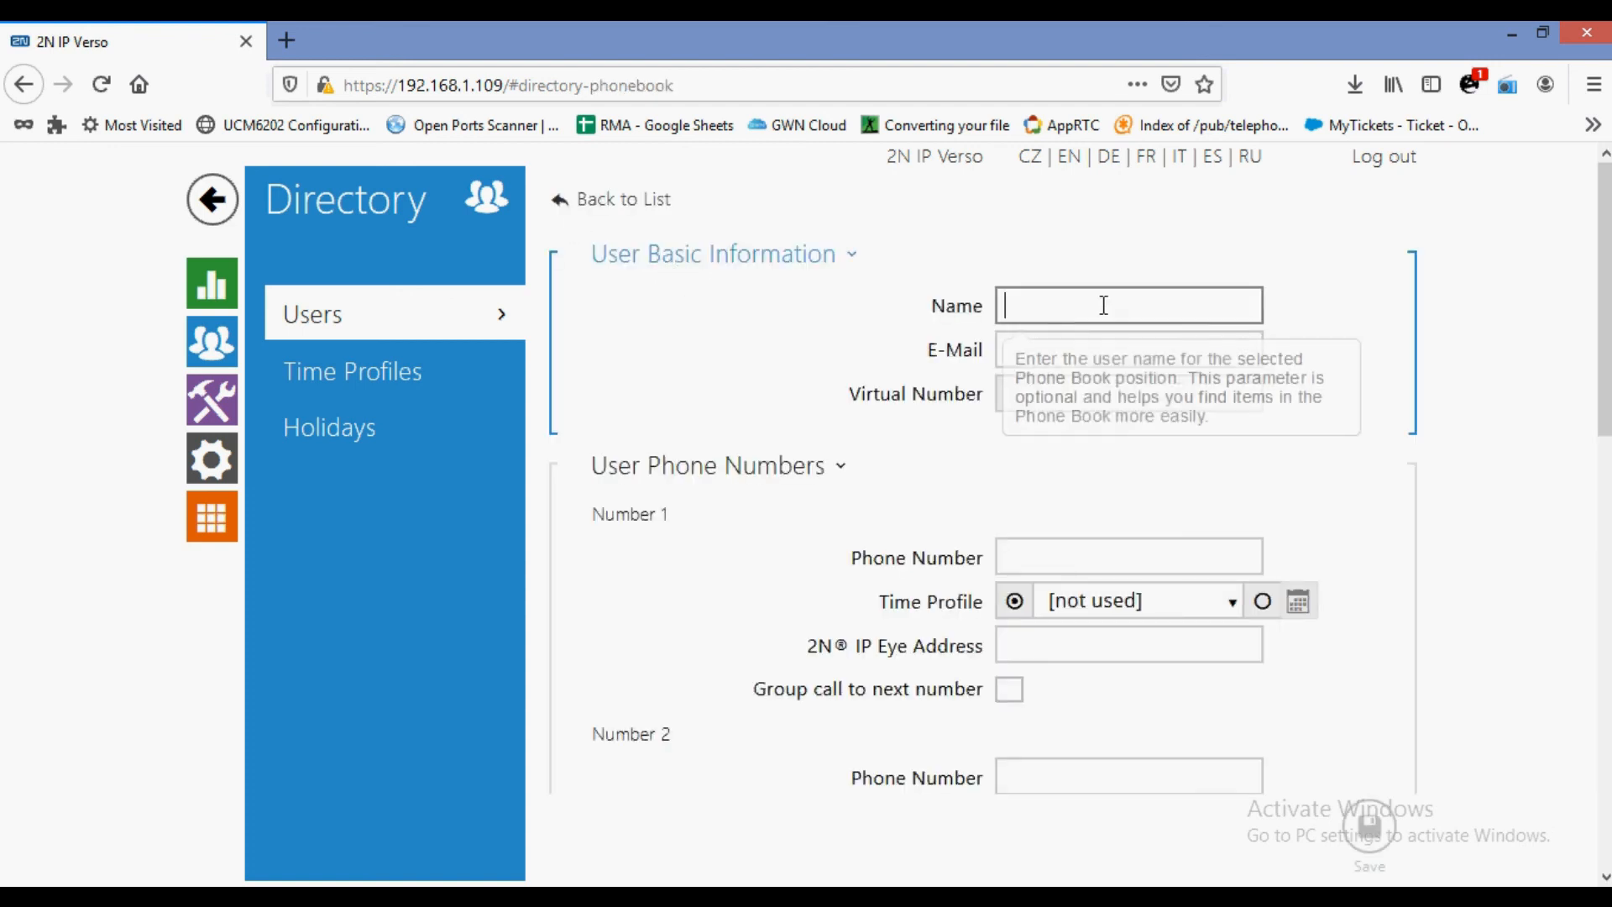
text(Test)
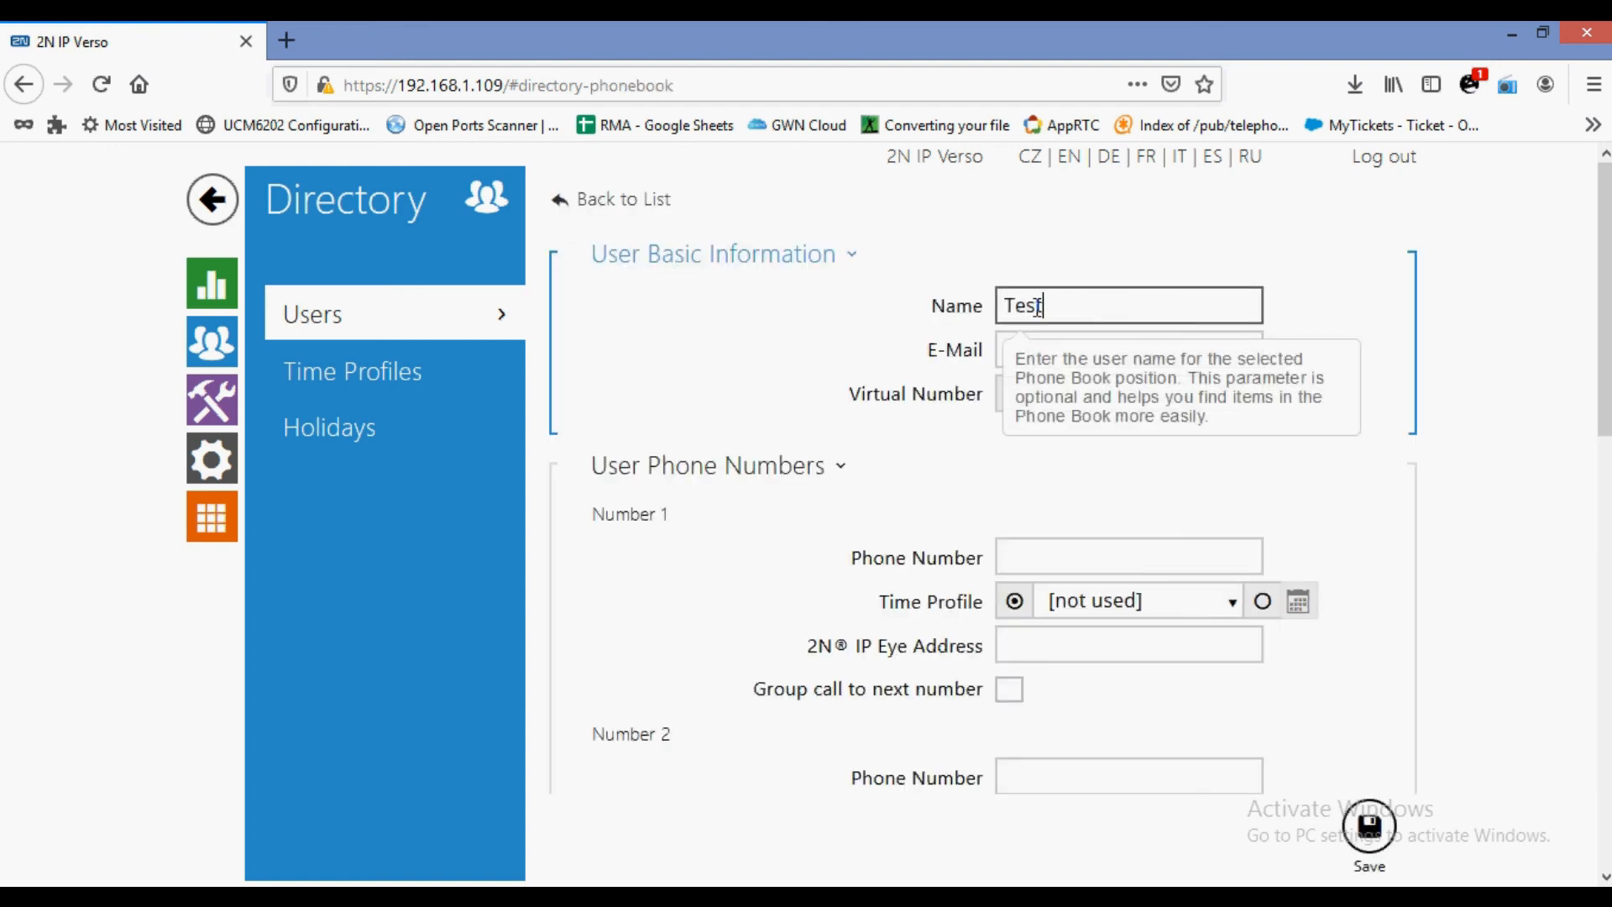
Give user Test phone numbers 19 and 20 with group call to next number, and save.
click(1036, 550)
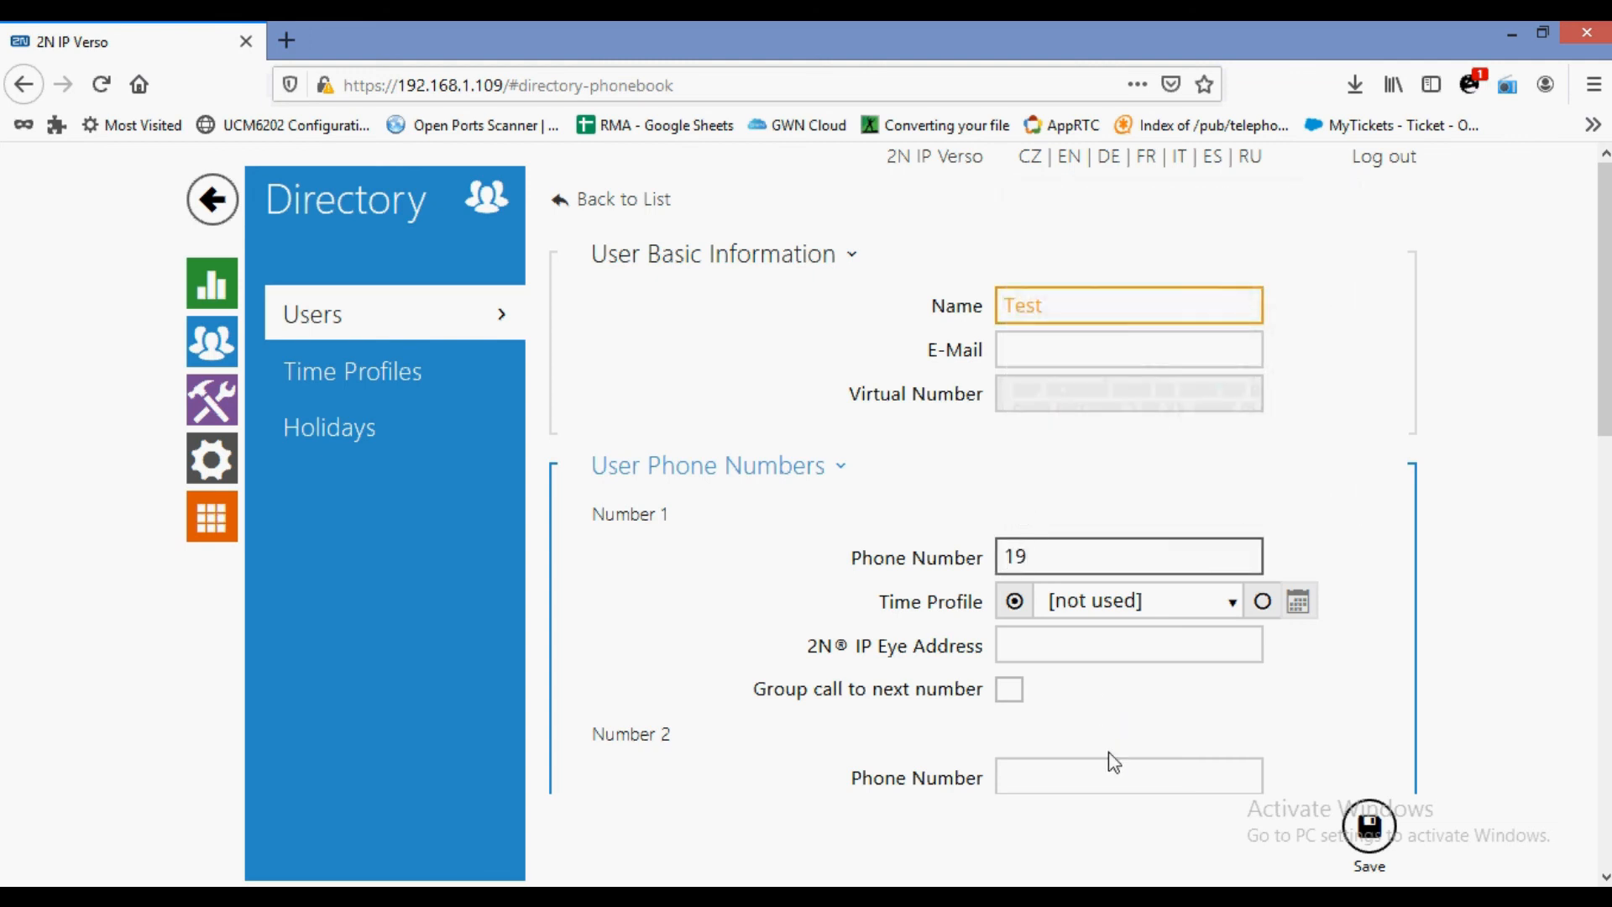
scroll(1100, 738, down, 3)
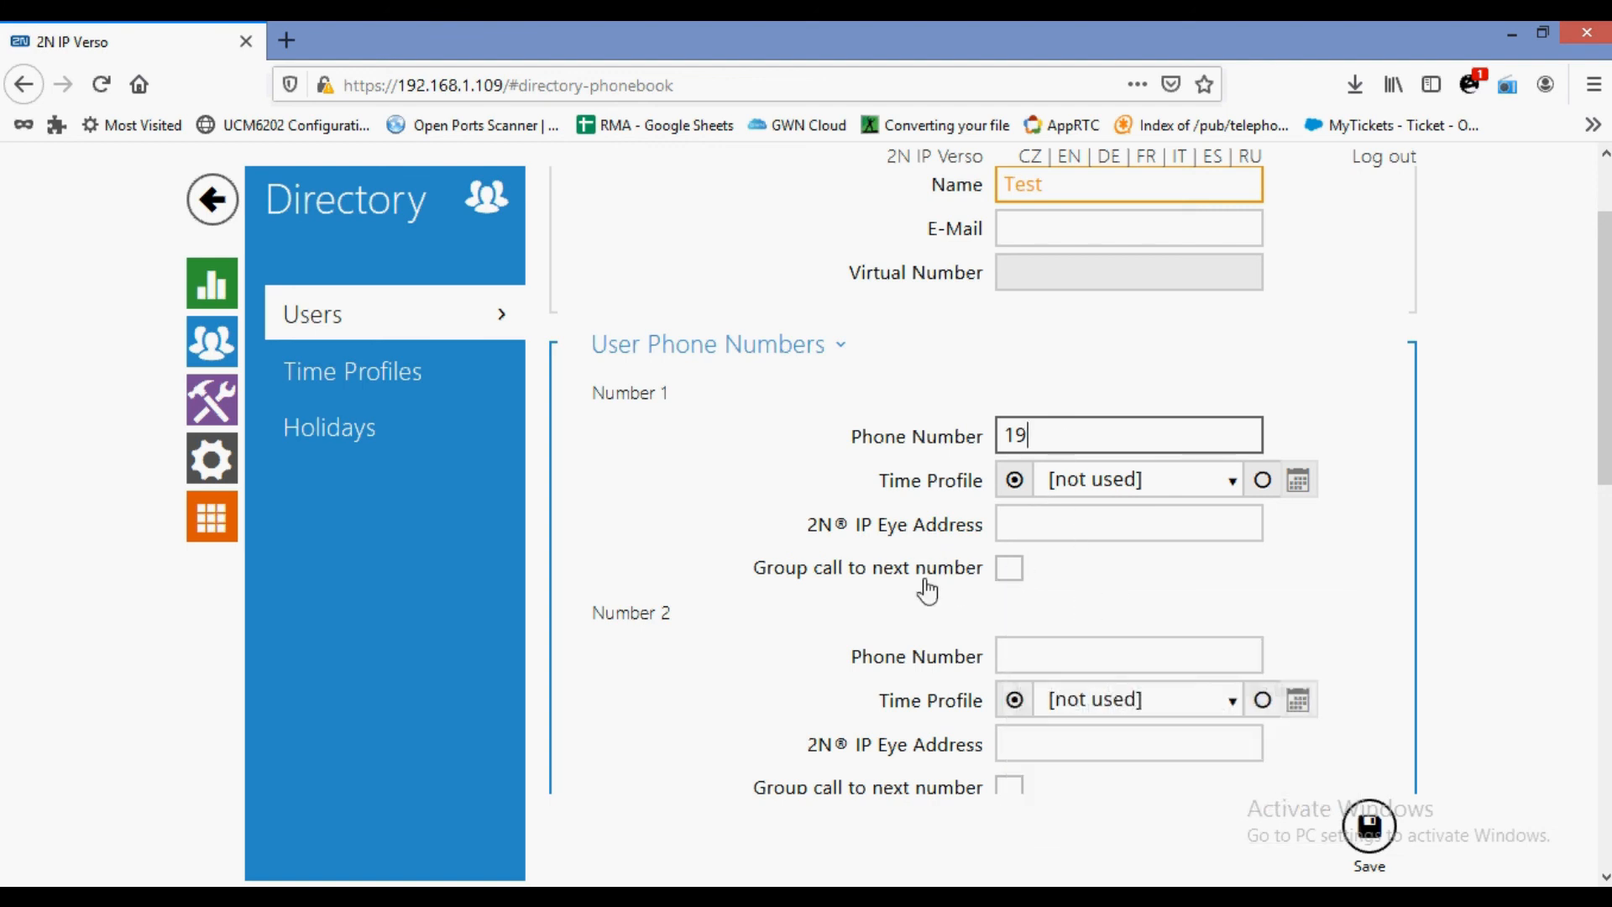
click(1010, 569)
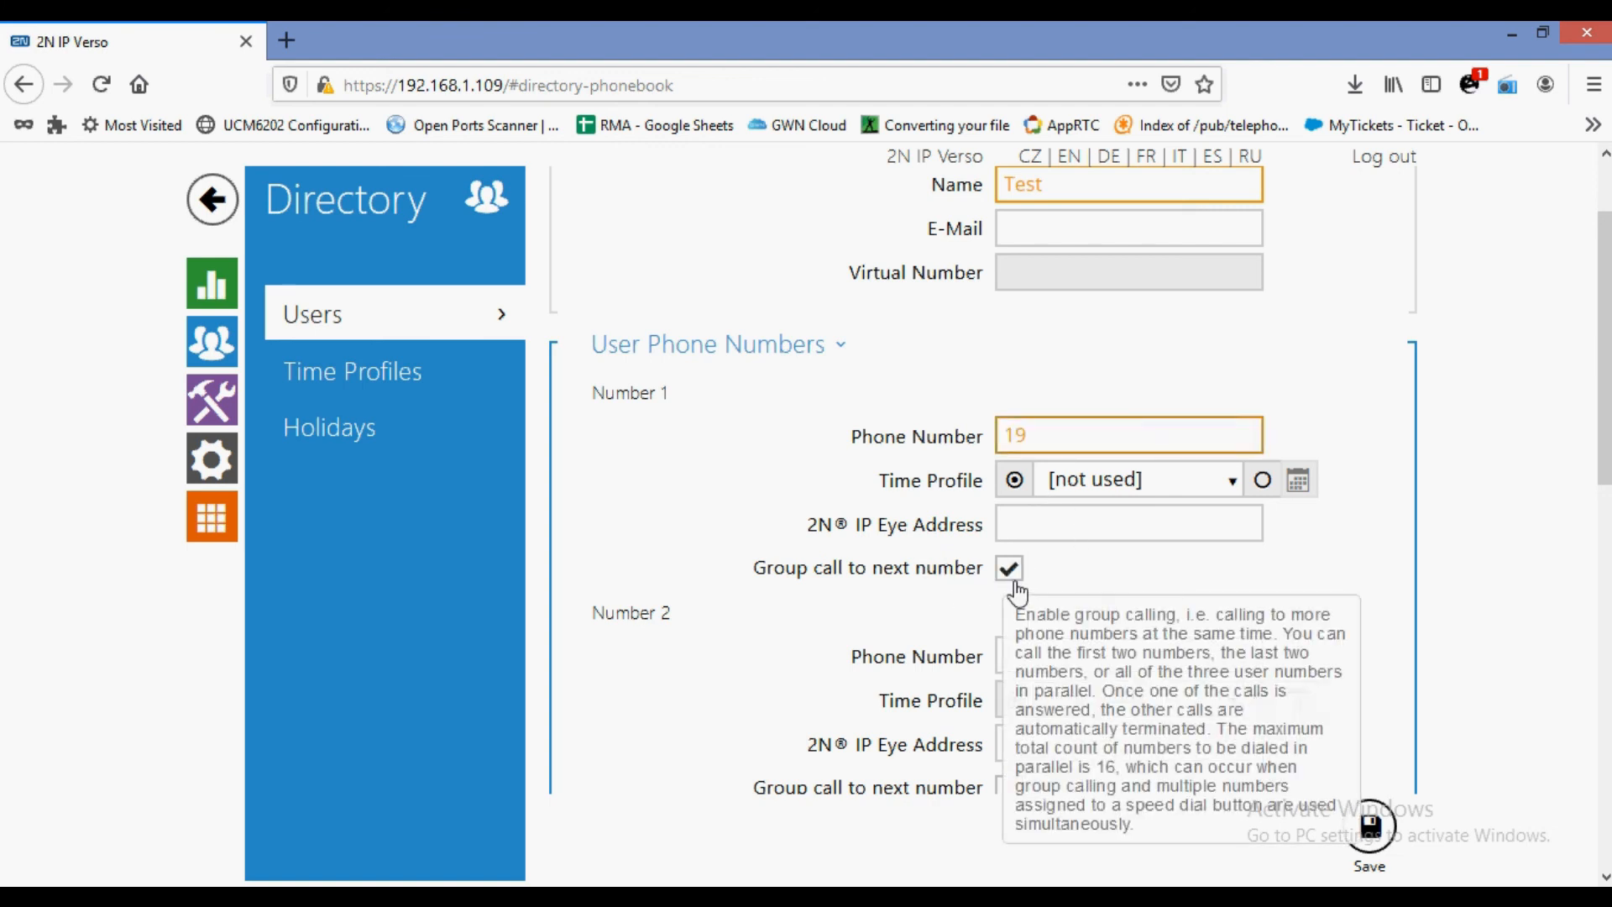
click(1024, 651)
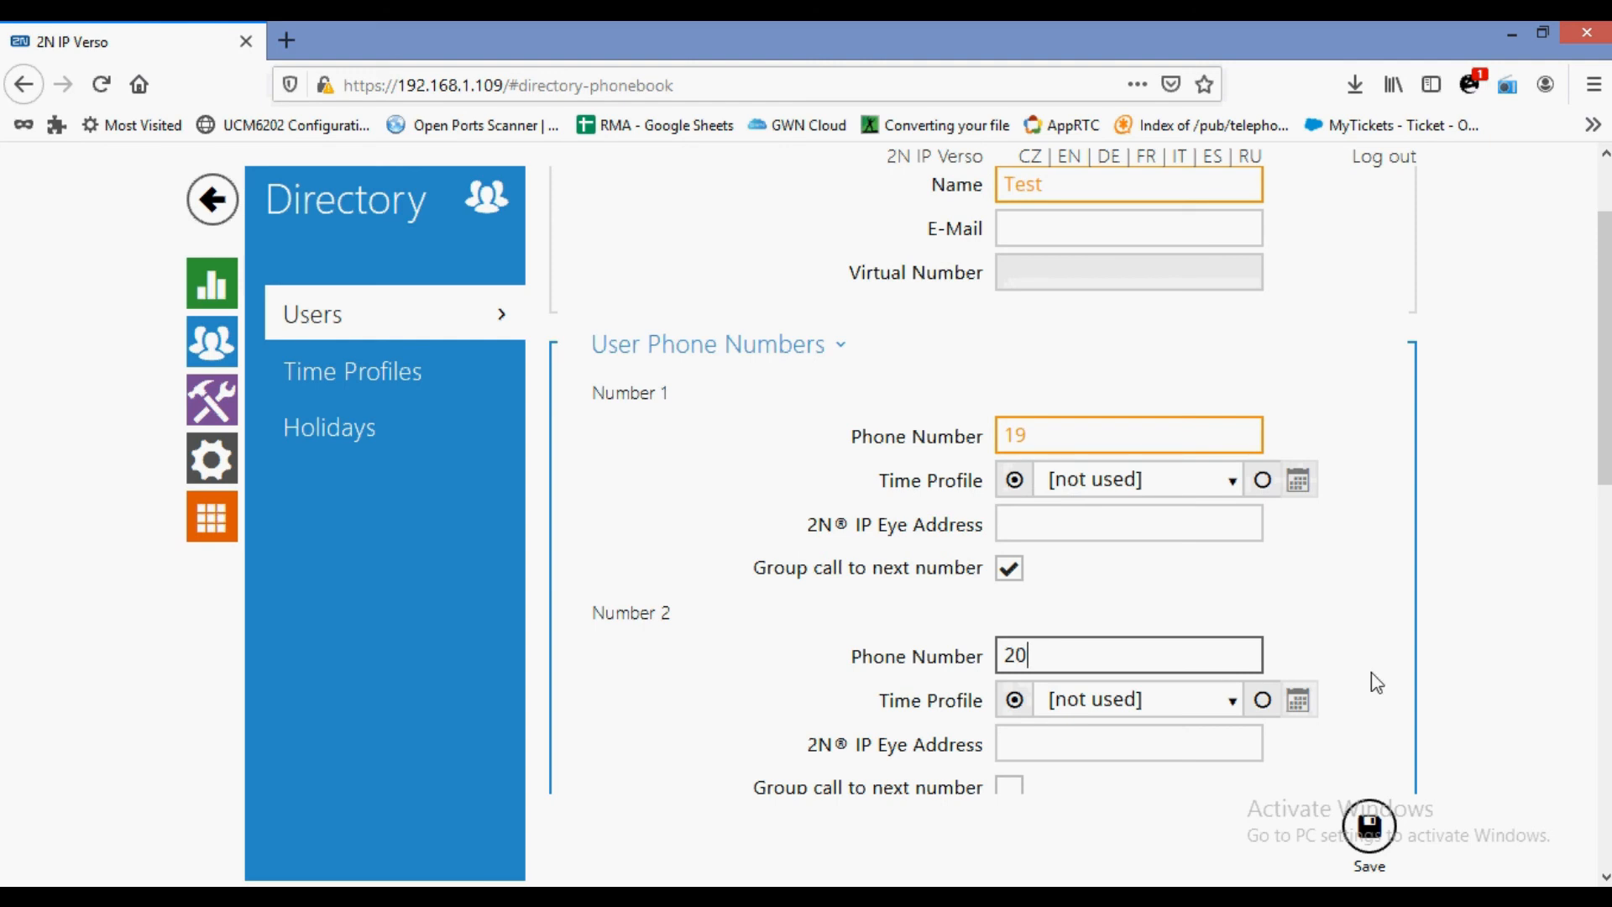
click(1369, 827)
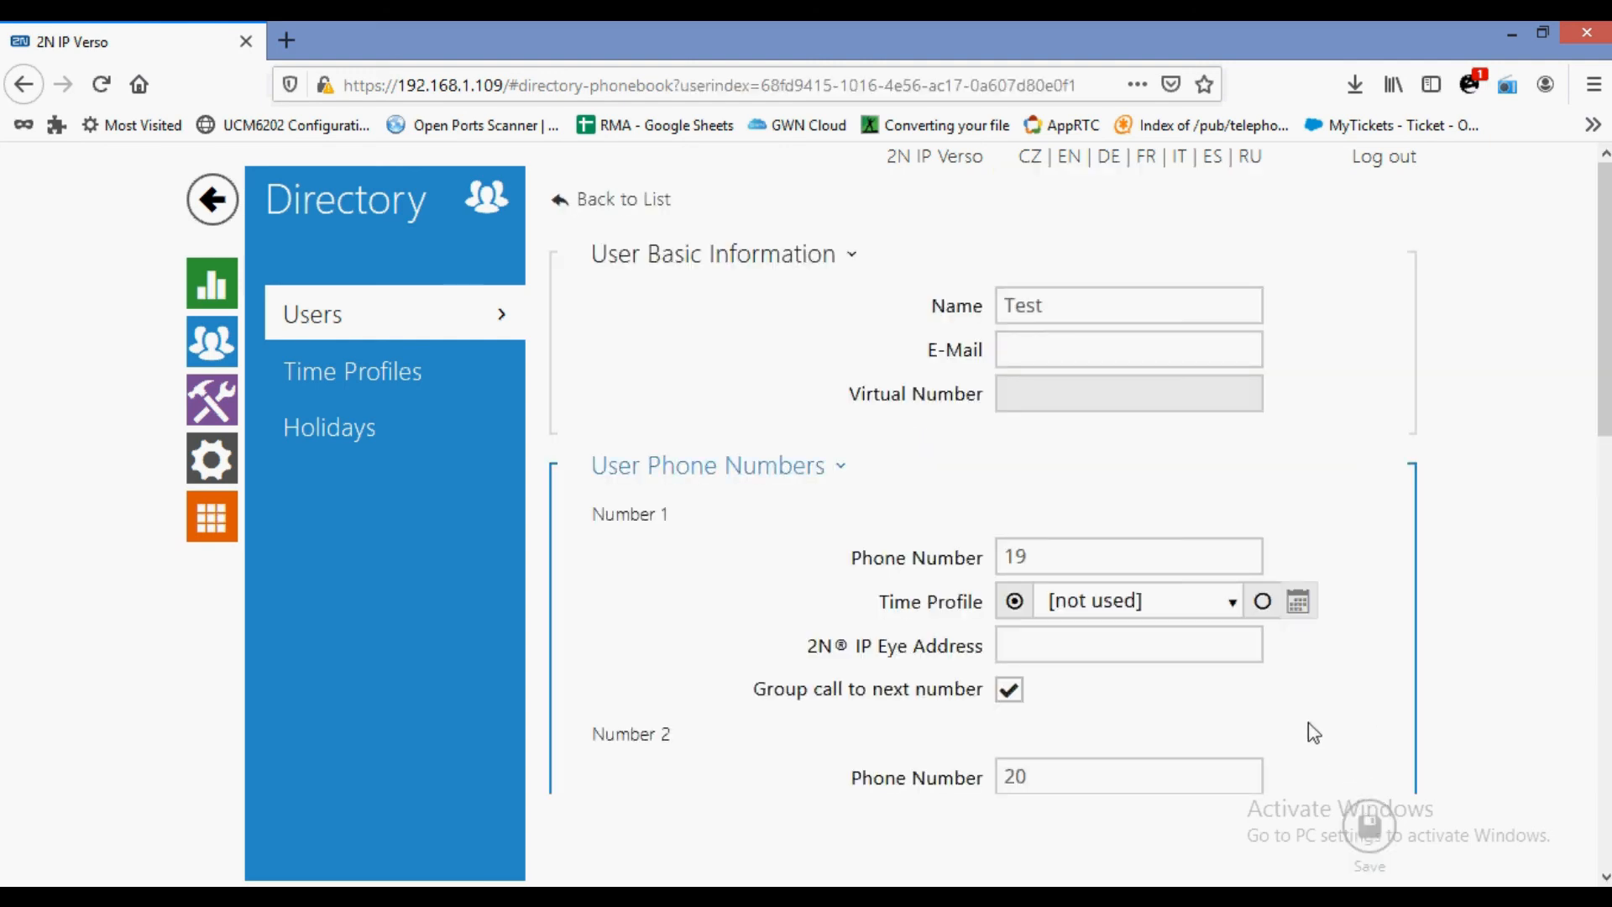
Review the saved phone numbers 19 and 20, then go to the Hardware settings.
double_click(1015, 554)
double_click(1016, 776)
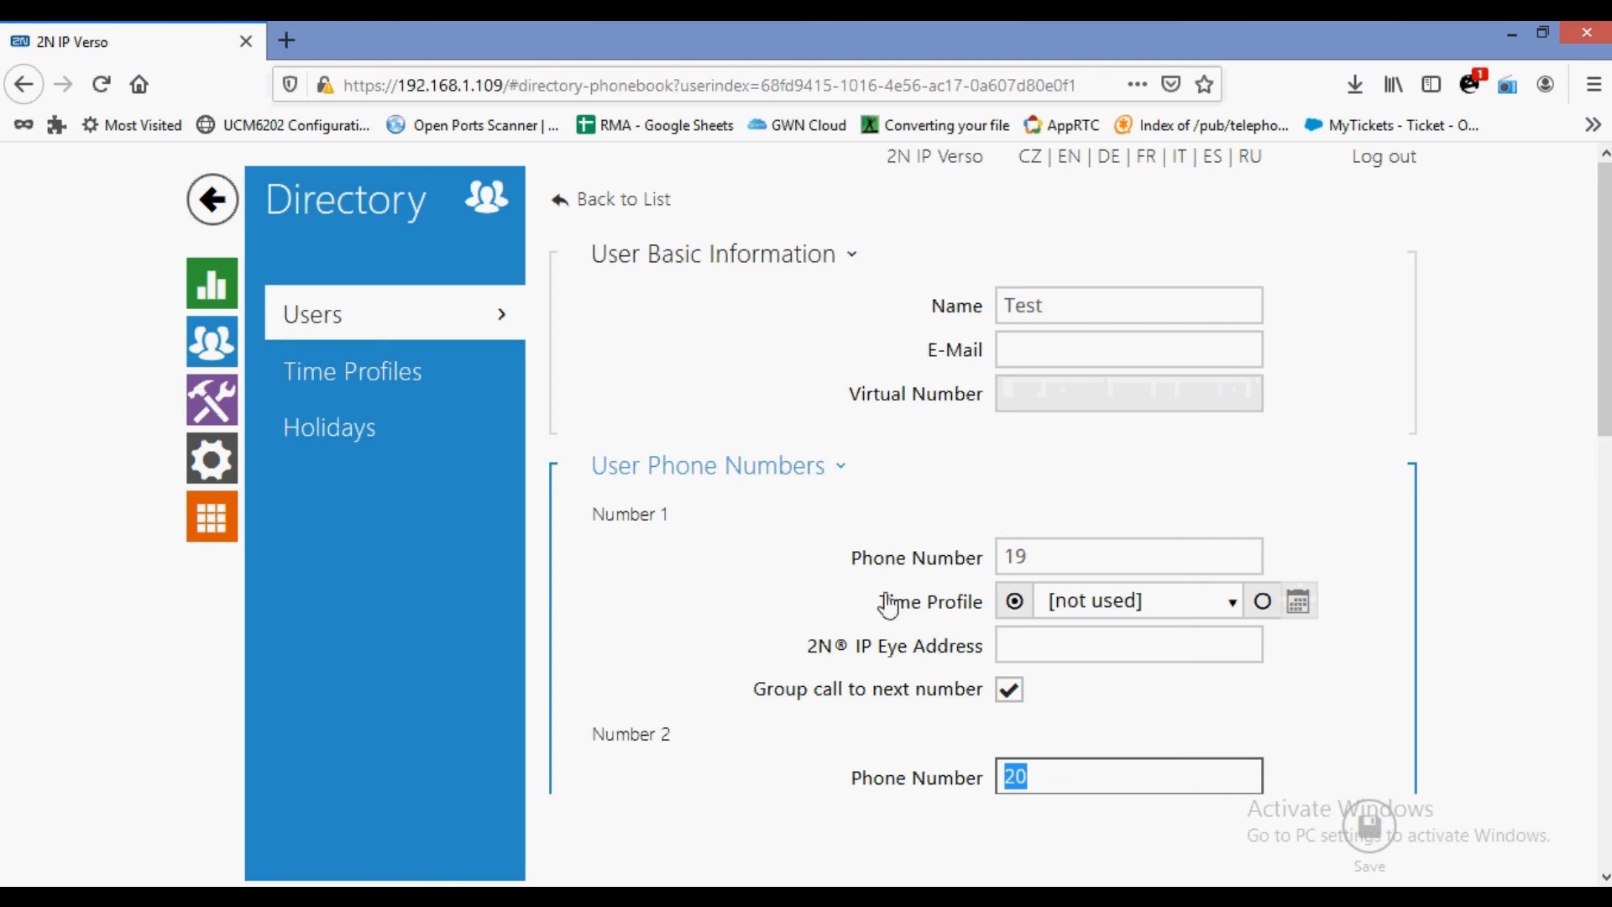
mouse_move(1007, 411)
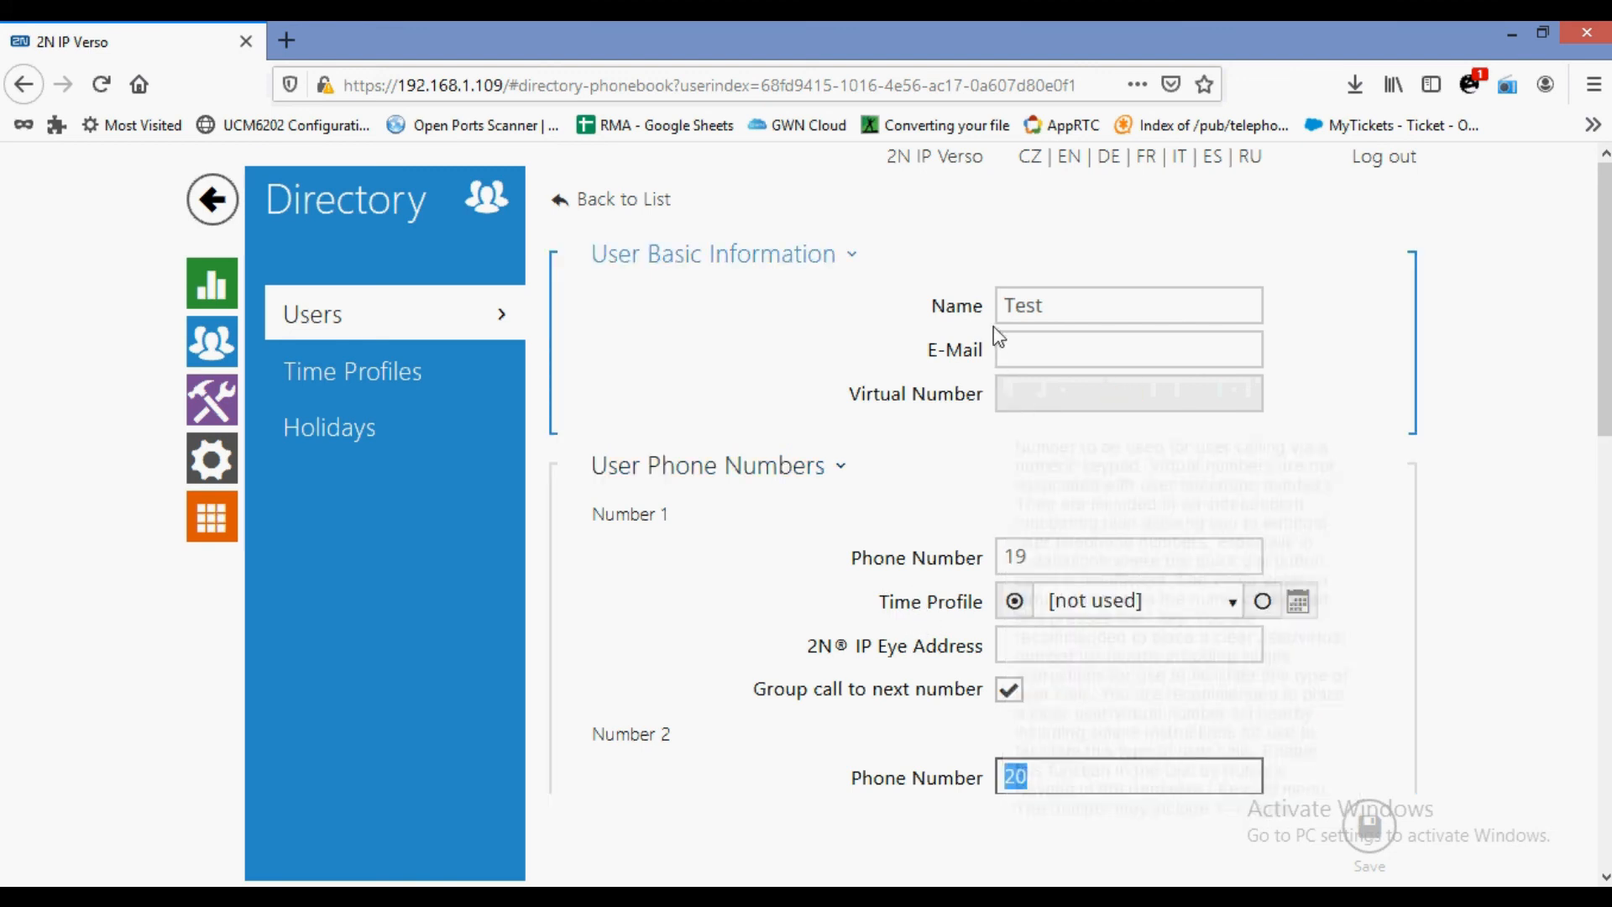
click(203, 472)
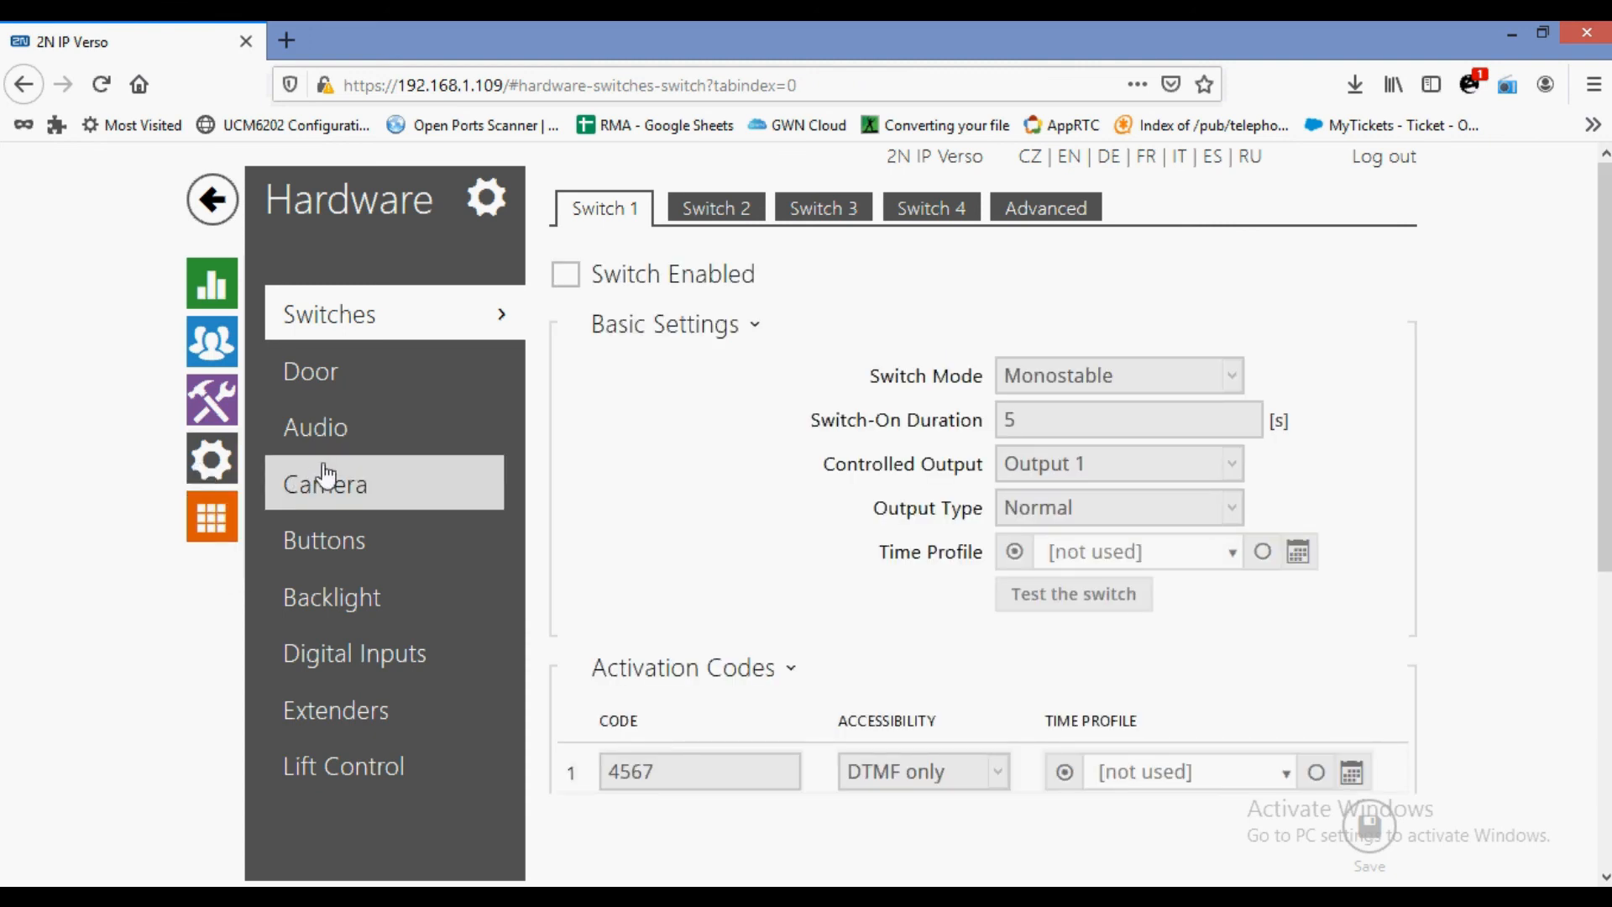
Assign user Test to Main Unit quick dial button 1 and save the setting.
click(335, 548)
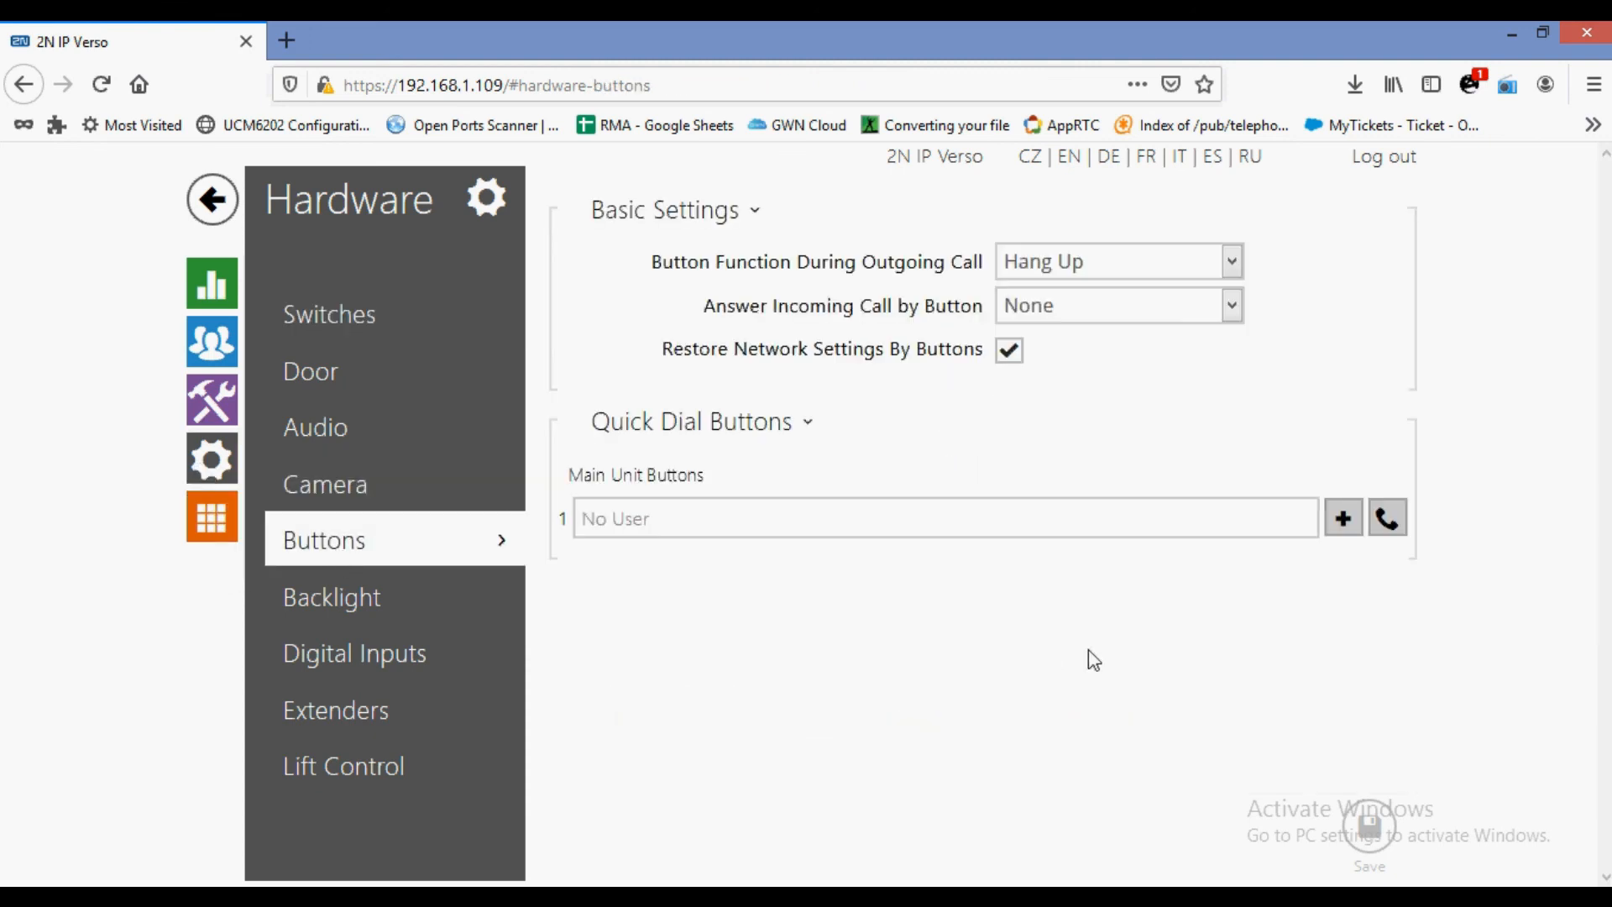
click(1359, 519)
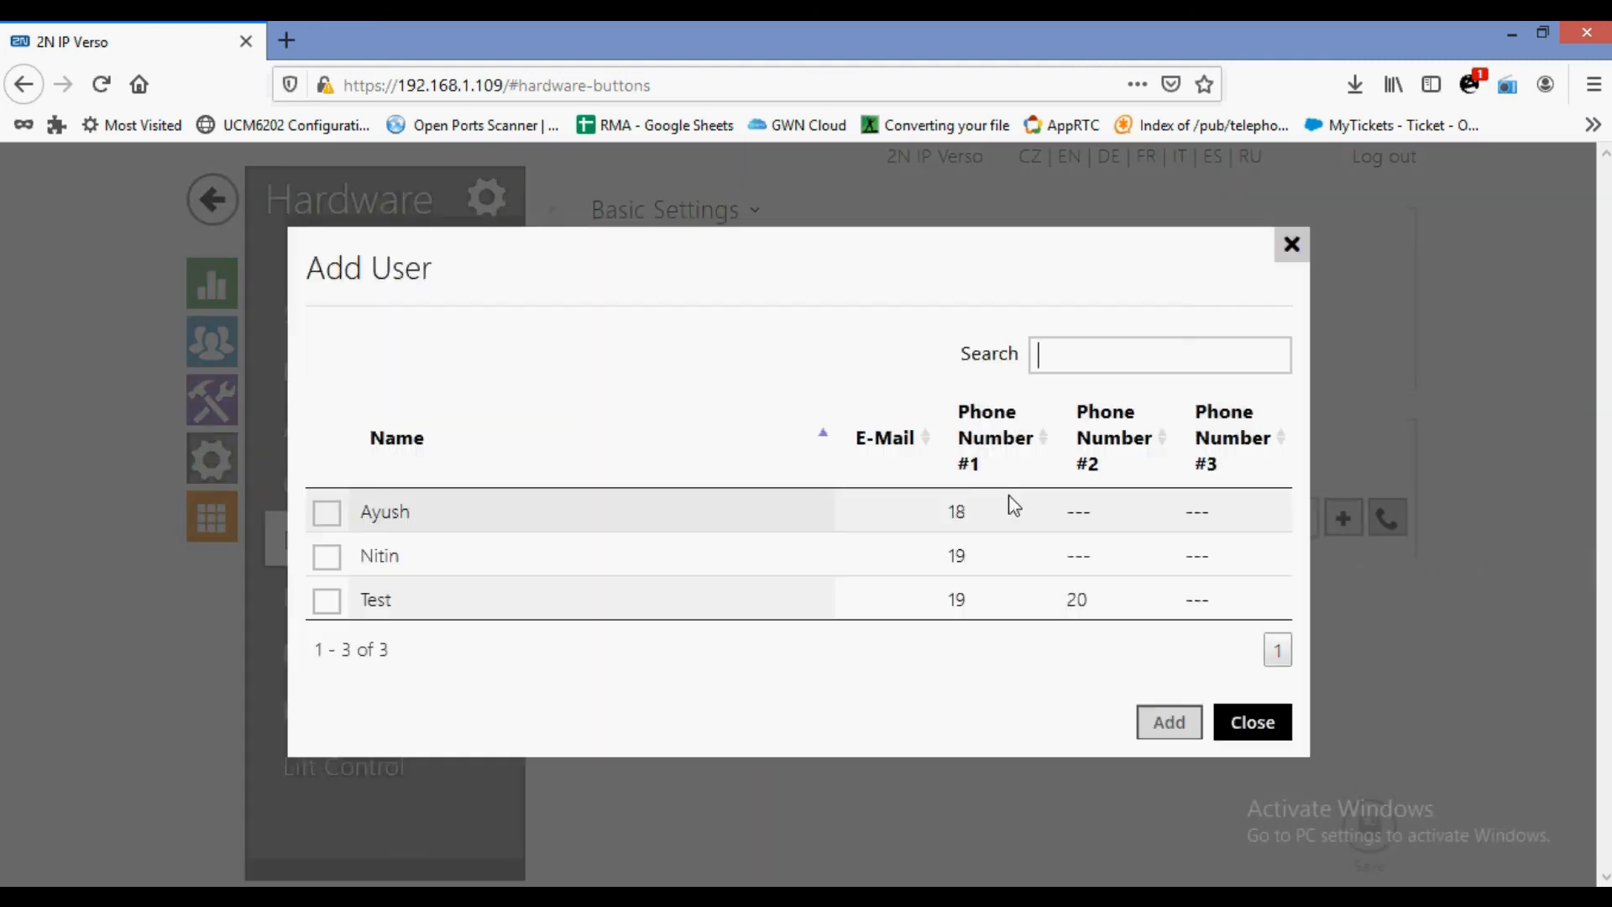
click(320, 611)
click(1168, 722)
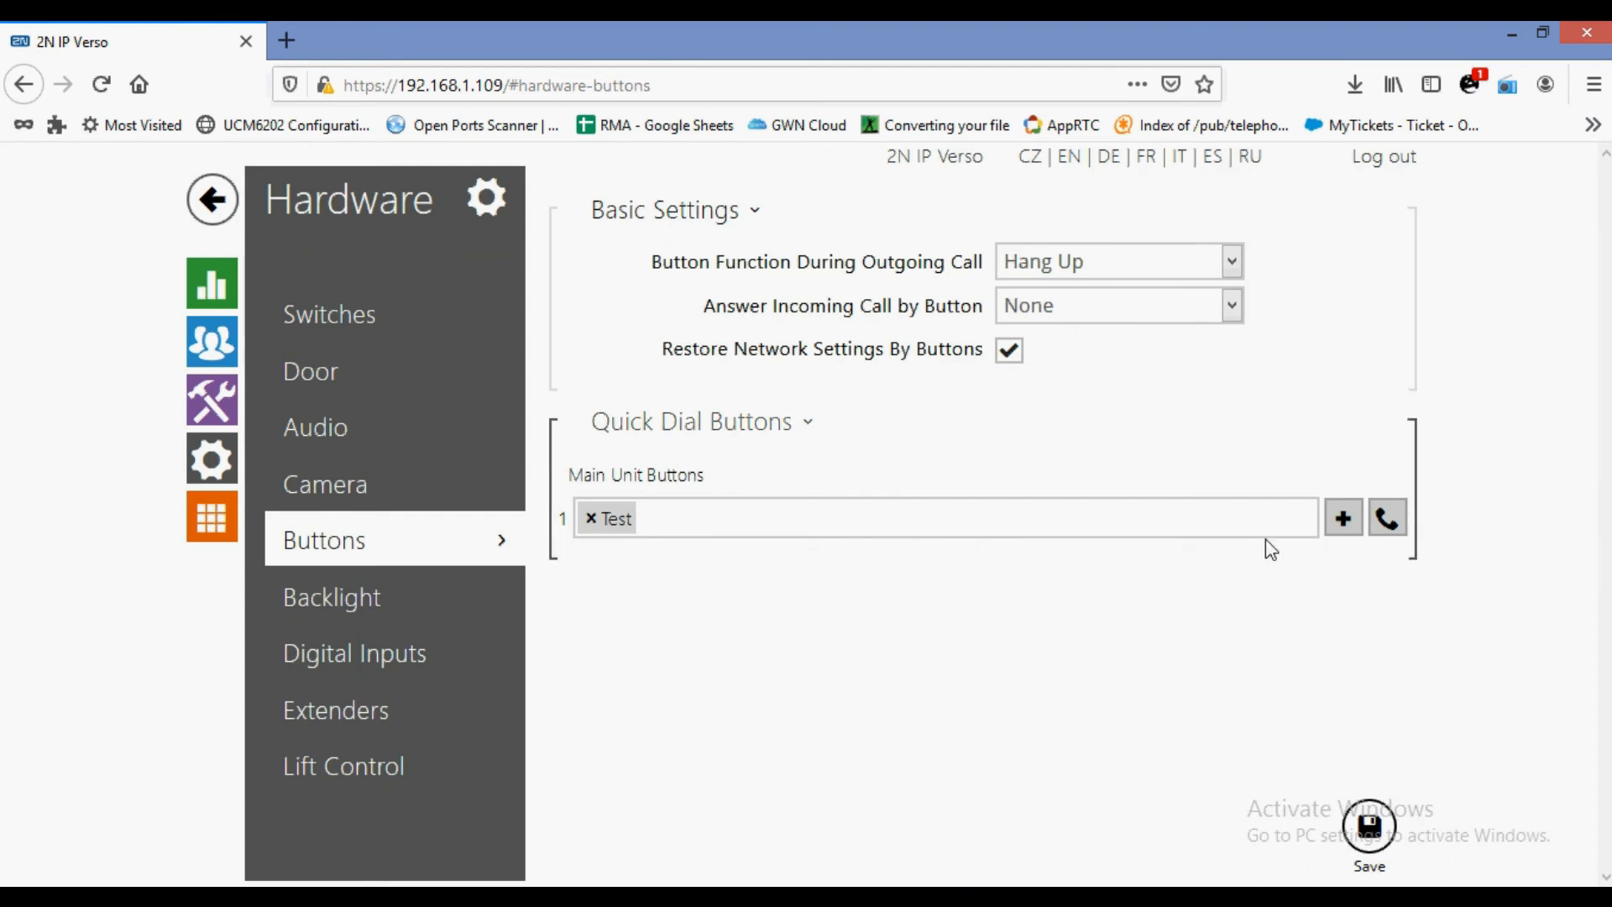
click(1378, 824)
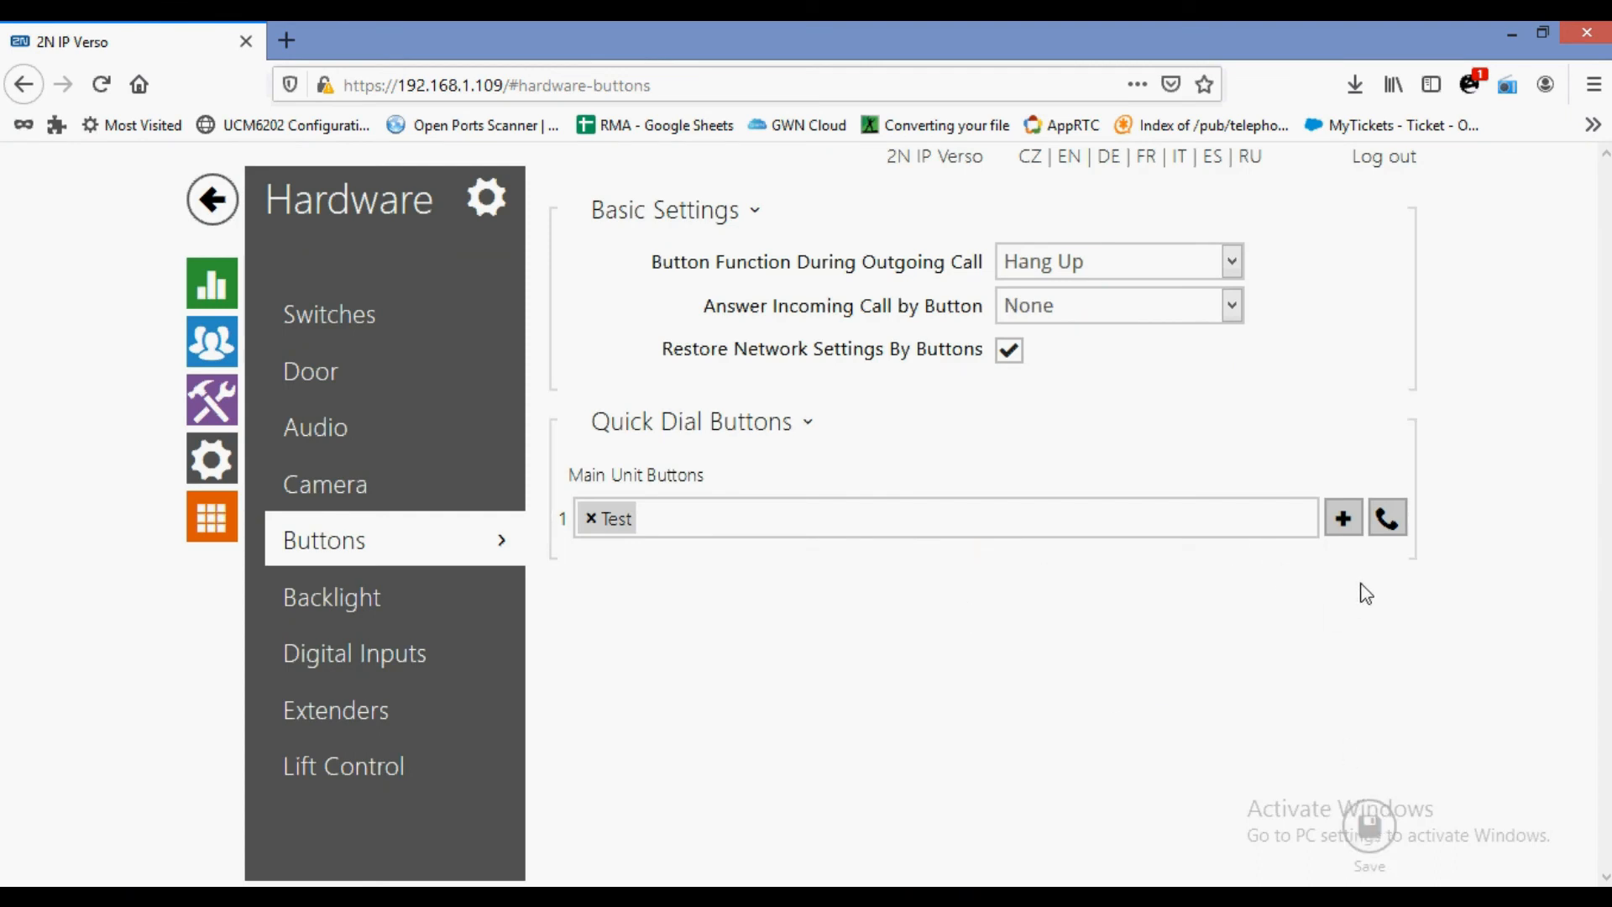
drag(566, 476, 706, 478)
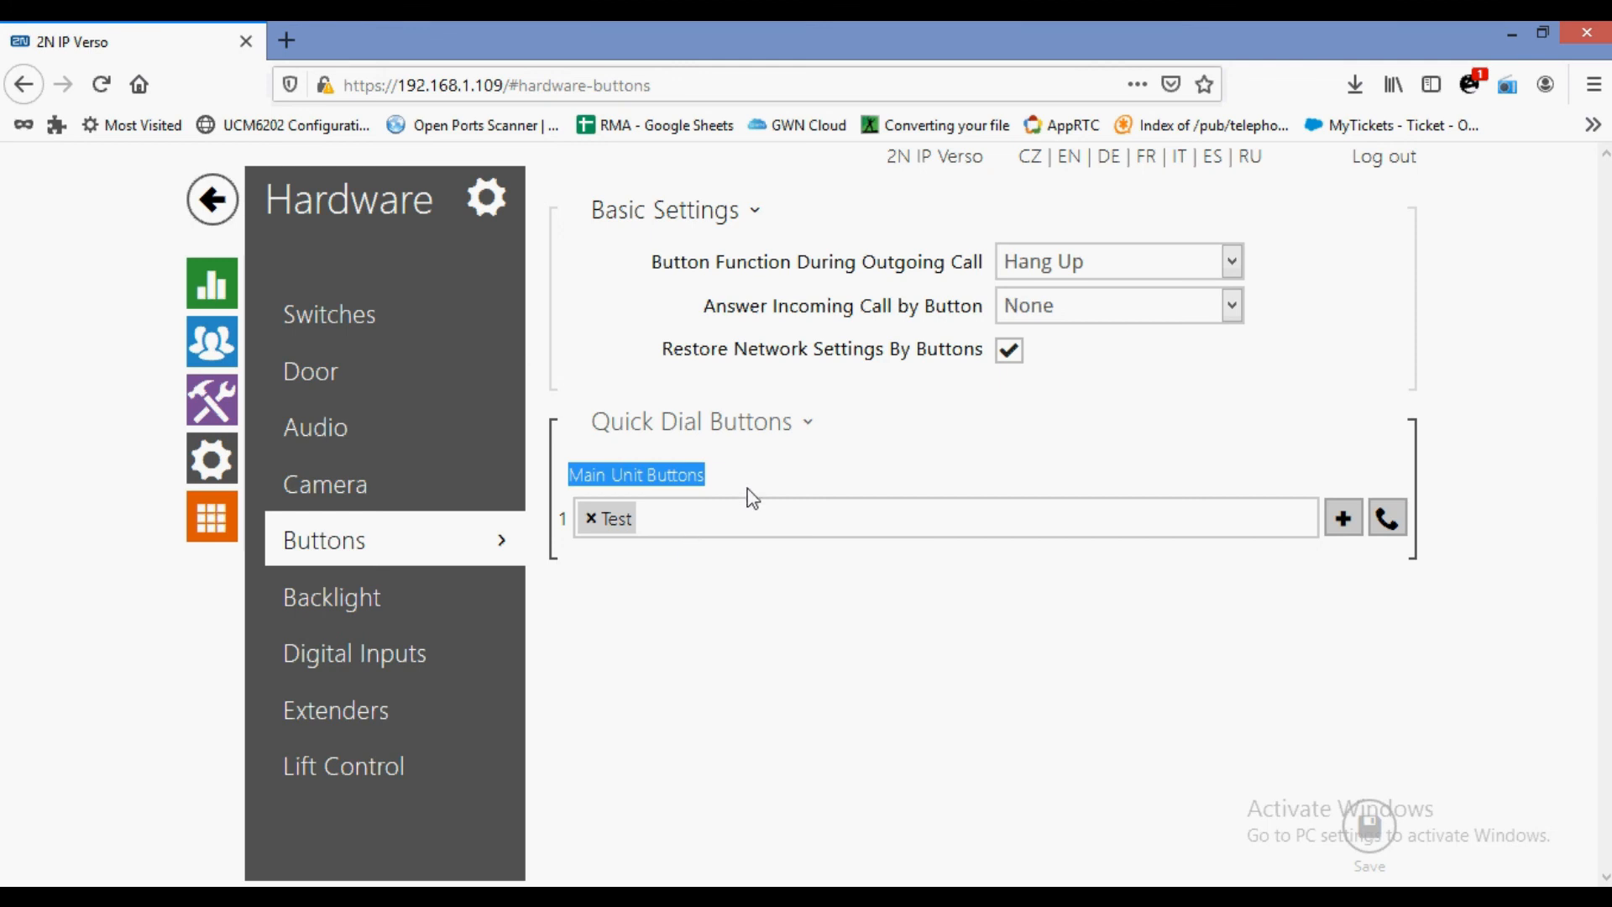
click(309, 612)
Toggle Use DHCP Server off and back on, then confirm applying changes when leaving for Date & Time.
click(373, 648)
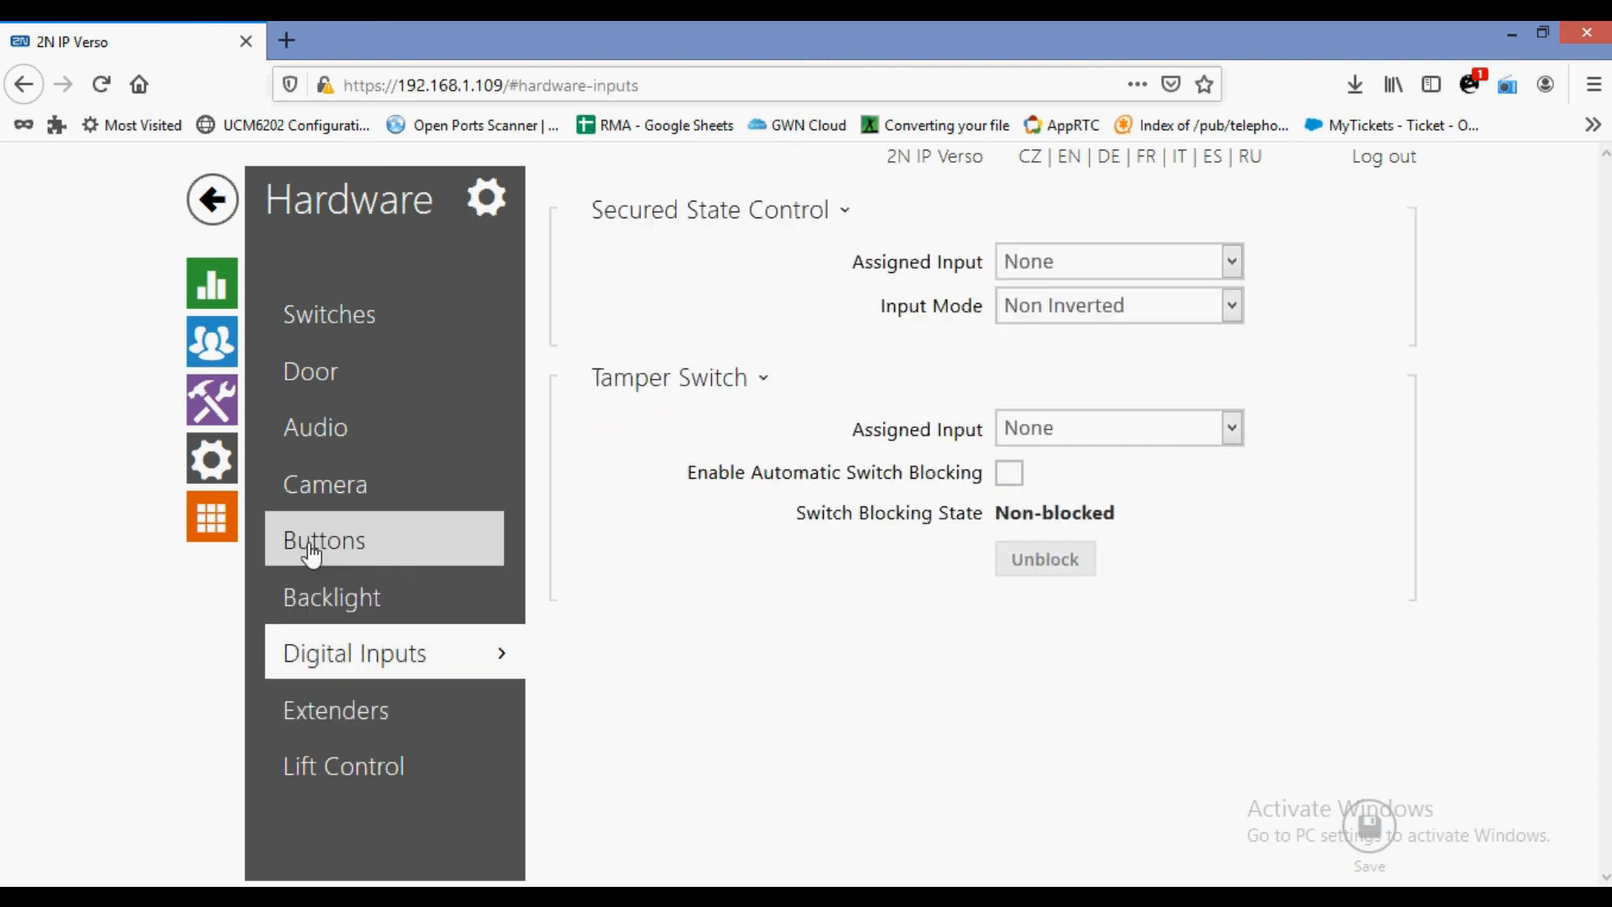
click(201, 522)
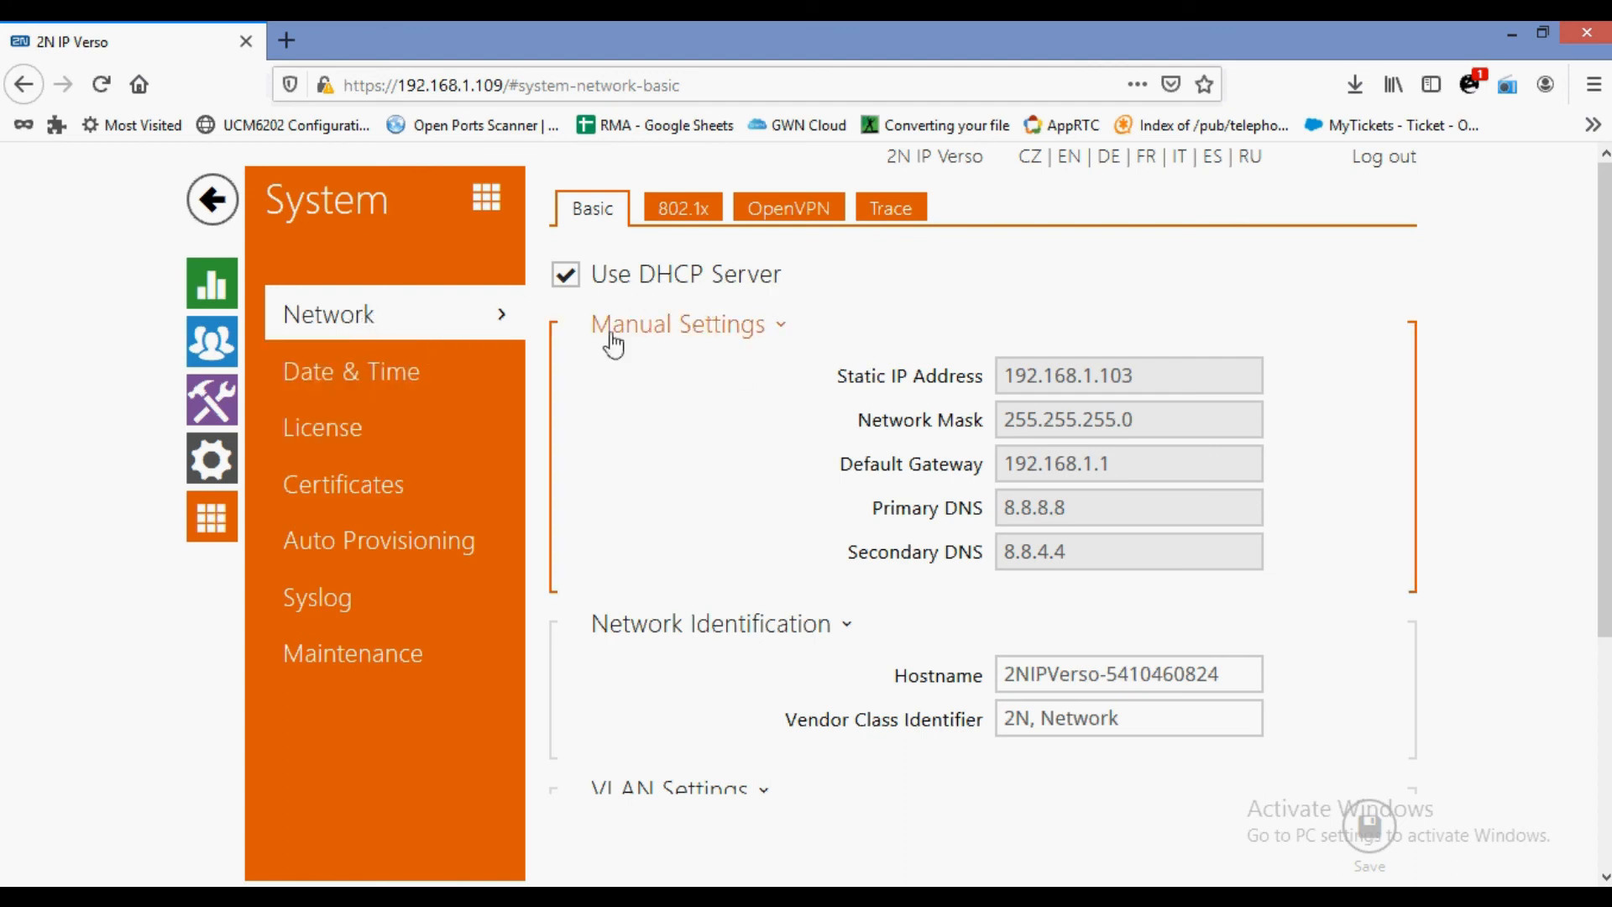
click(566, 277)
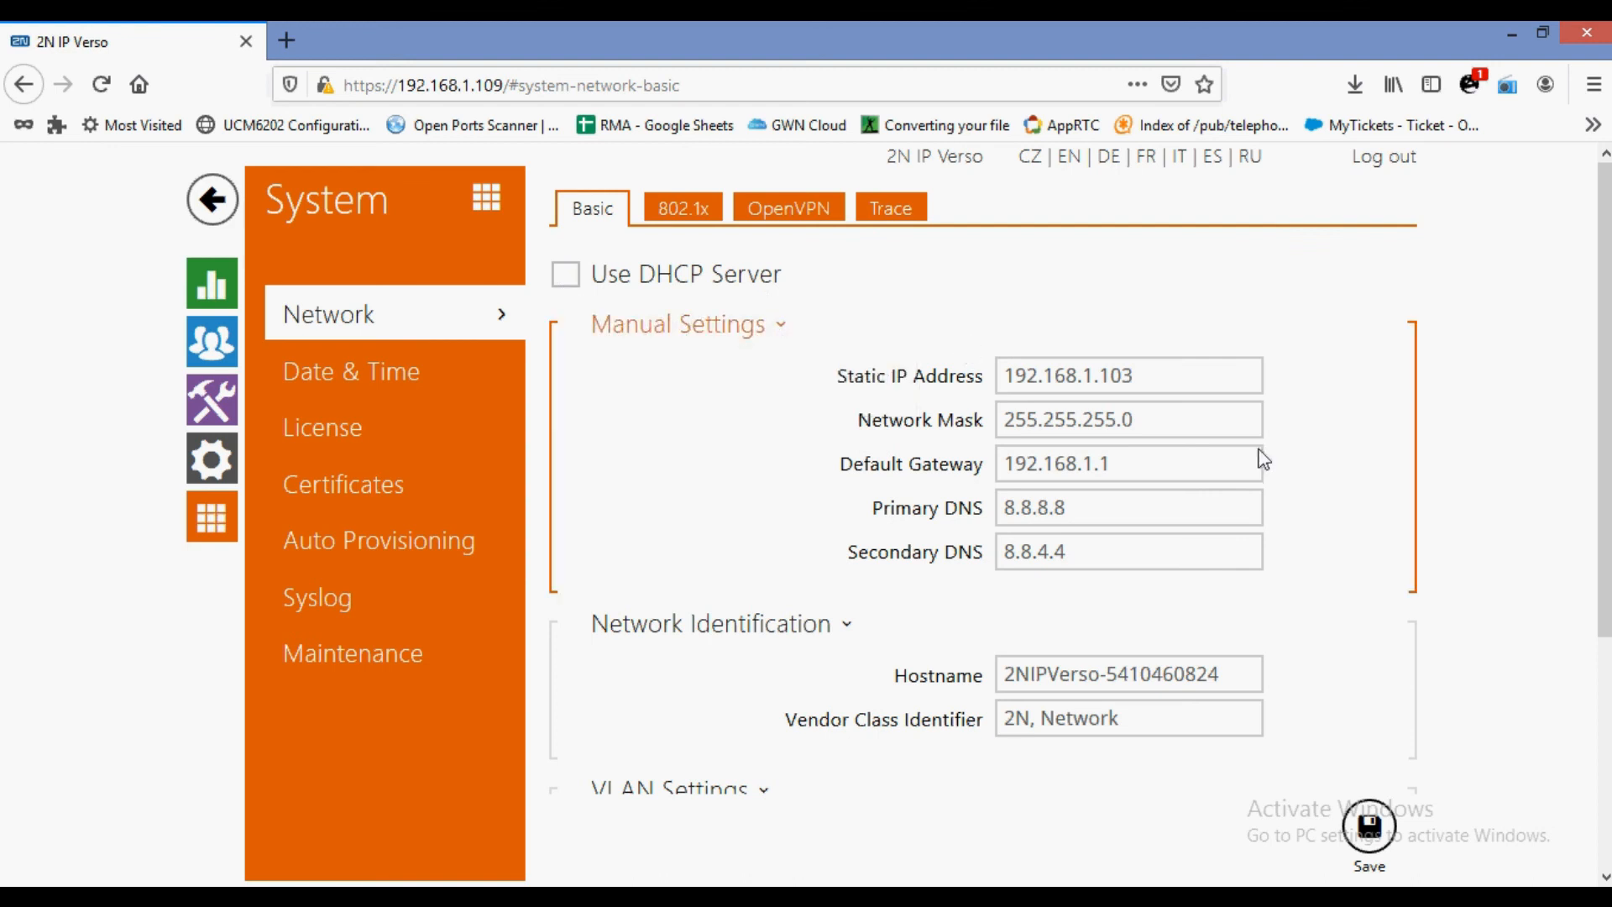
click(569, 277)
scroll(838, 399, down, 4)
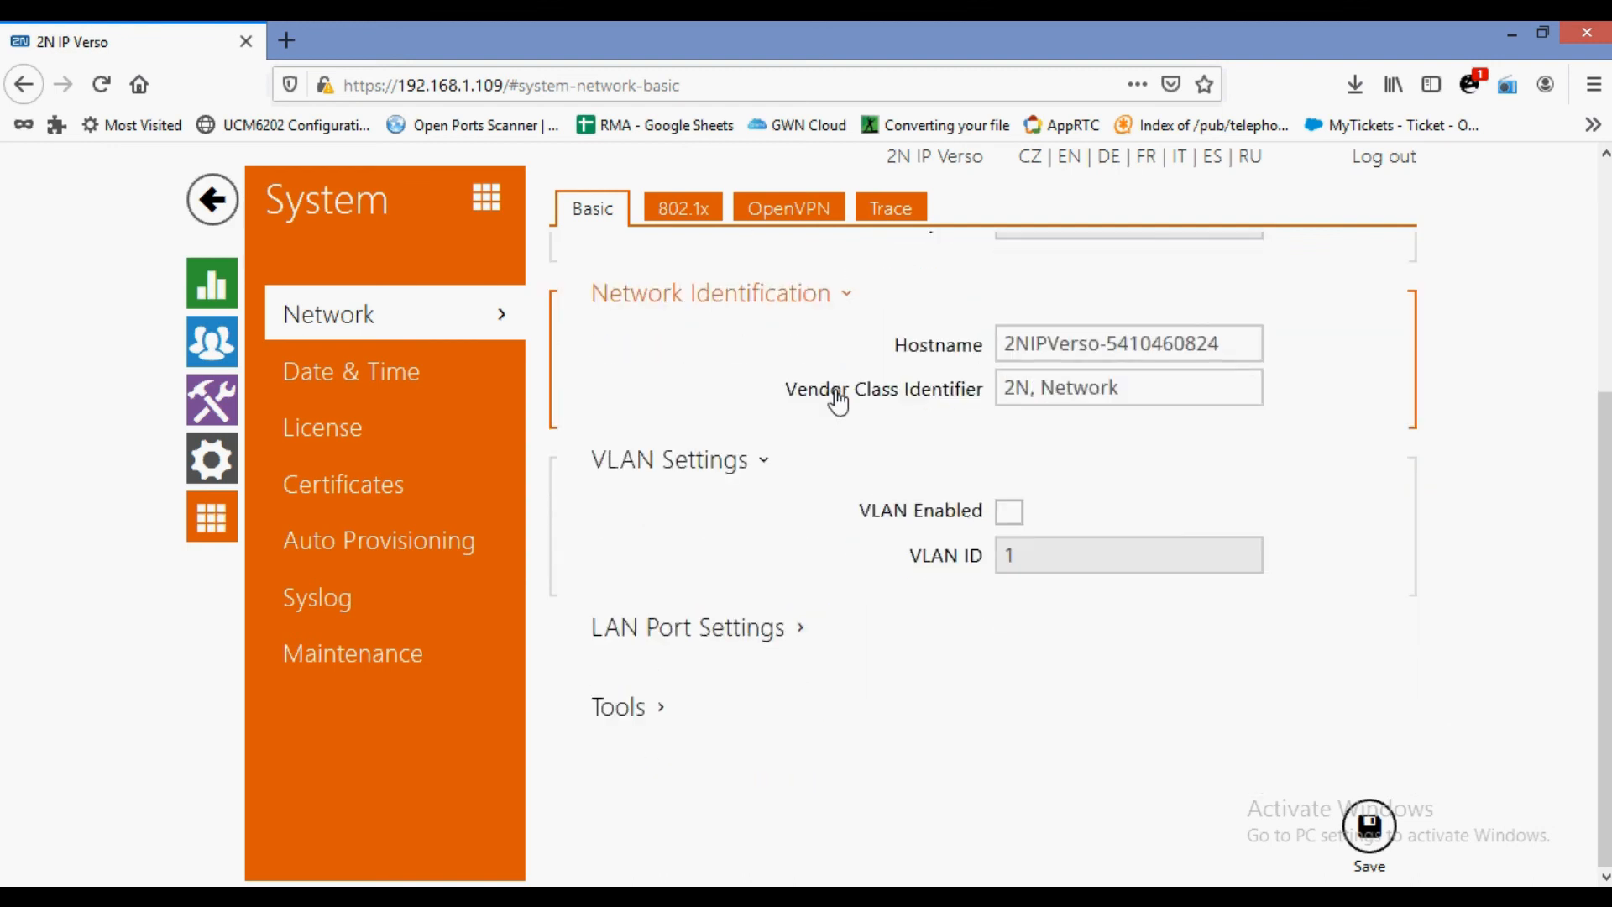
scroll(831, 408, up, 2)
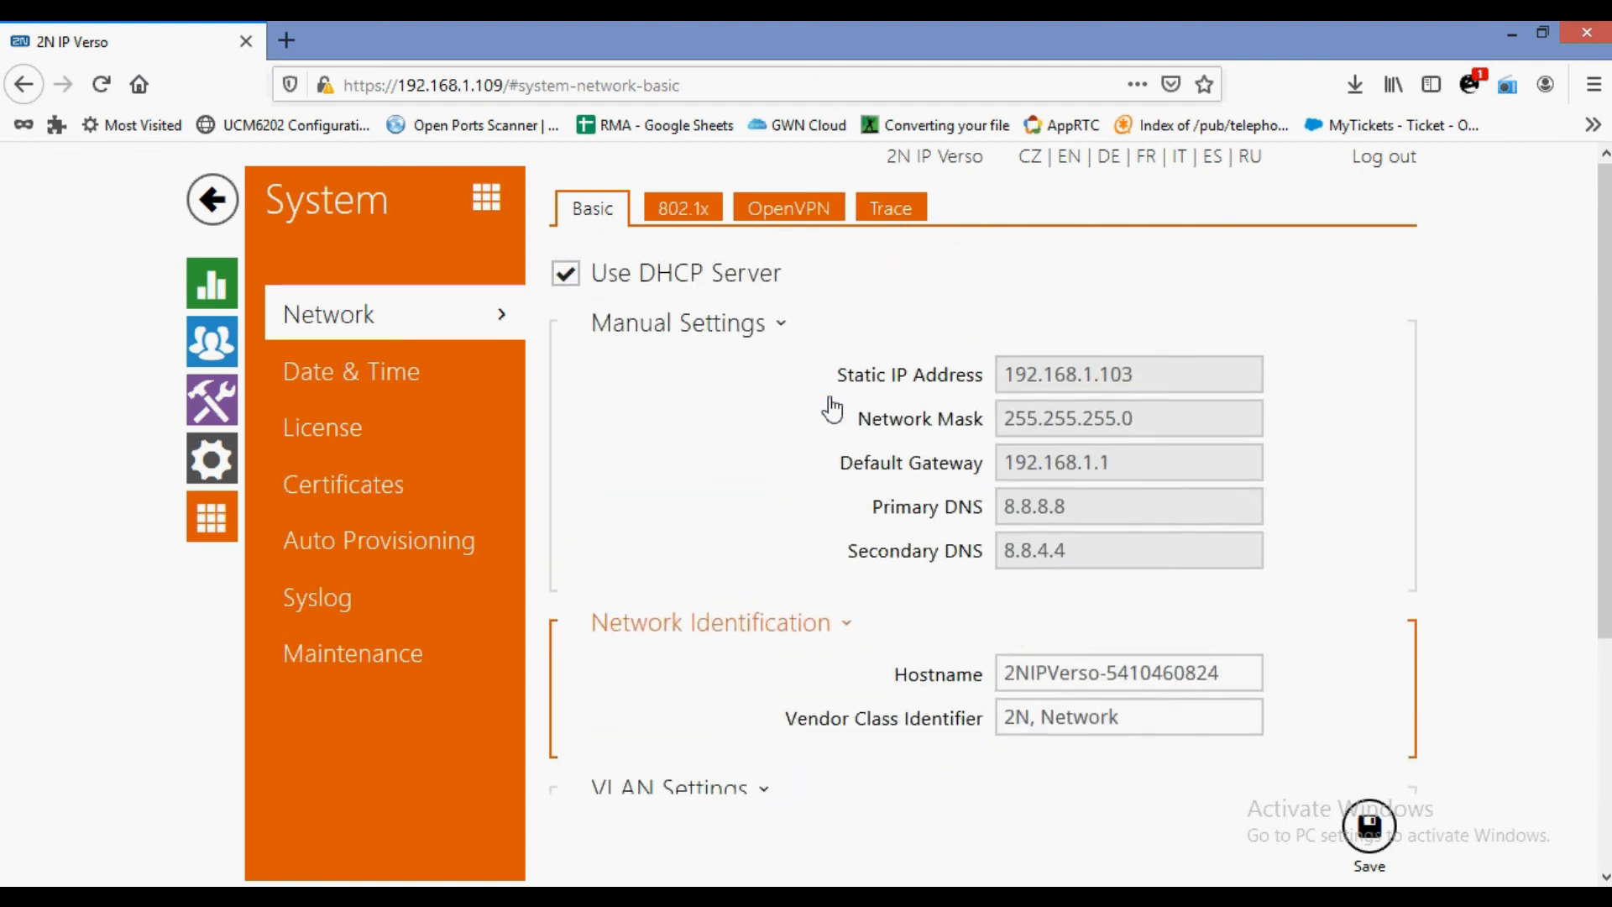
click(493, 388)
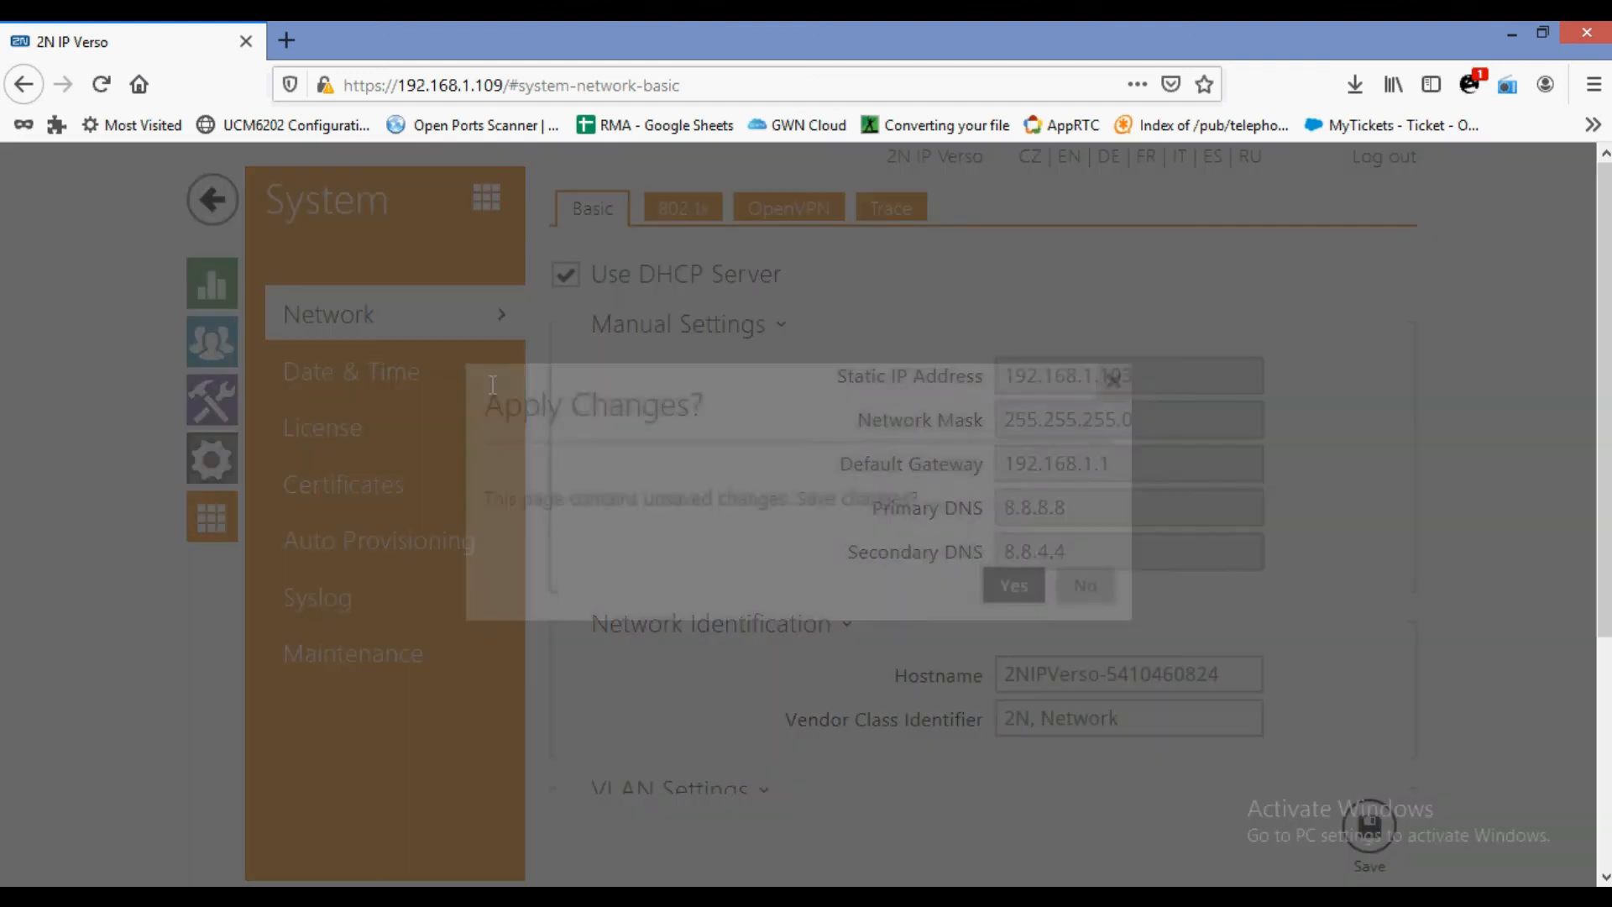
click(1030, 594)
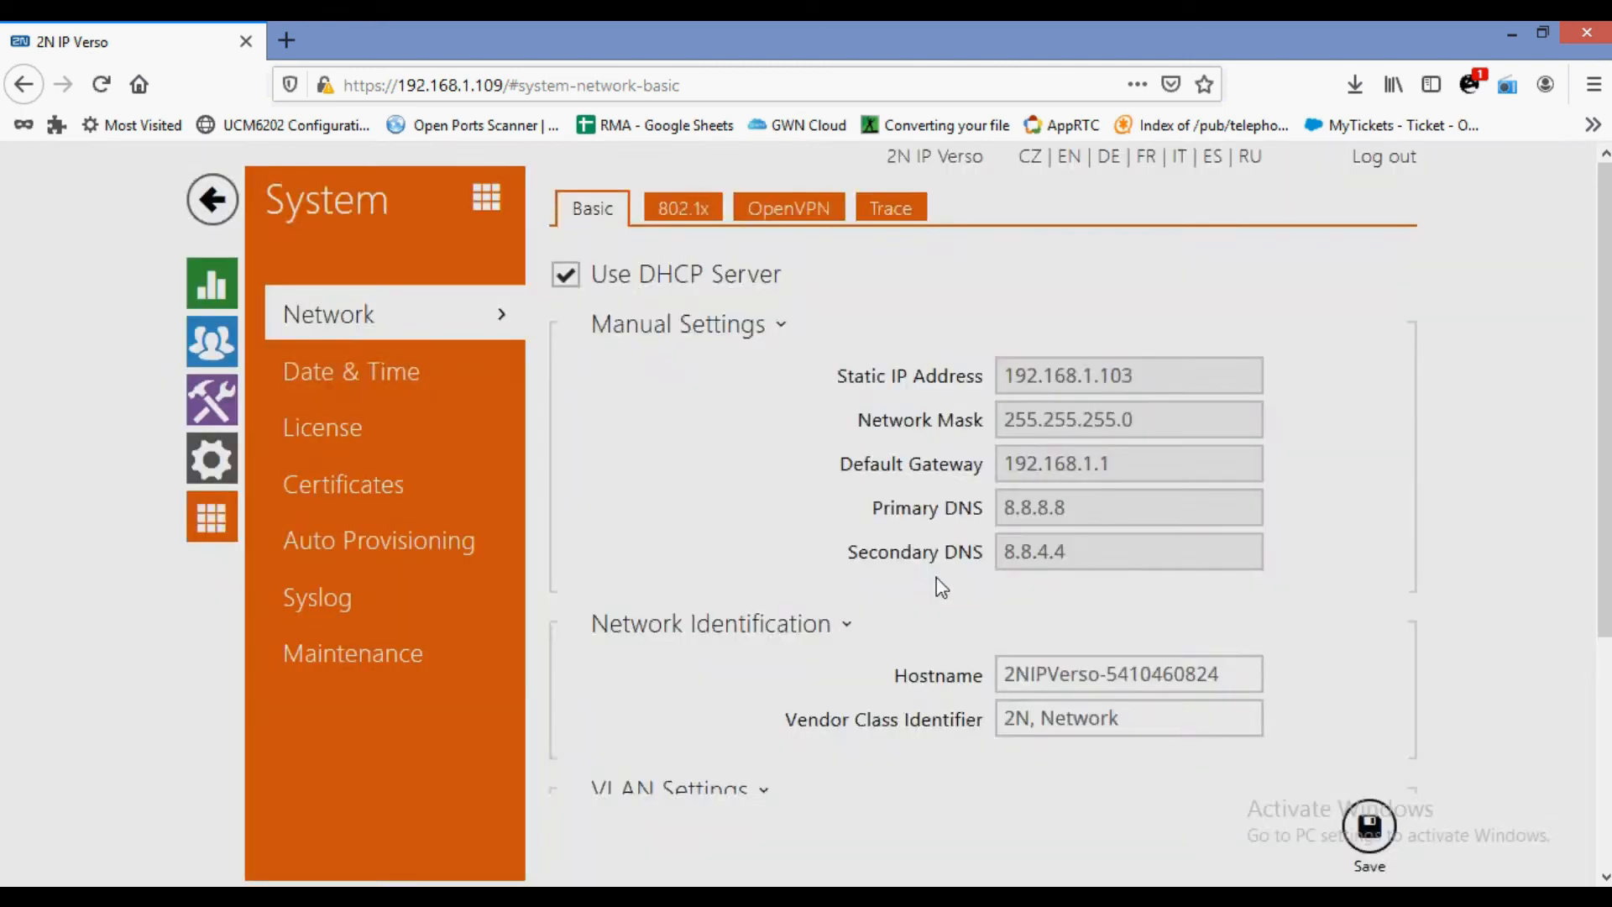